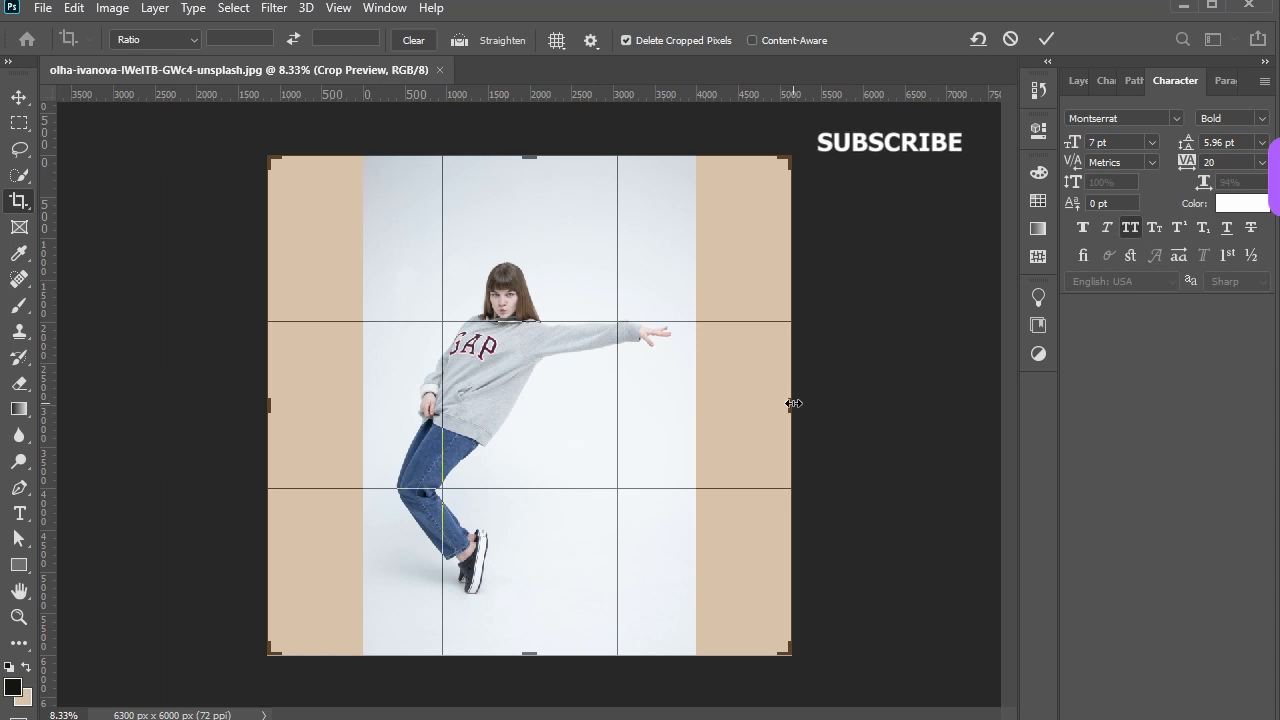
- Extend the canvas symmetrically to about 6588 px wide and about 6600 px tall with the Crop tool
{"action": "left_click_drag", "start_coordinate": [793, 403], "coordinate": [803, 403]}
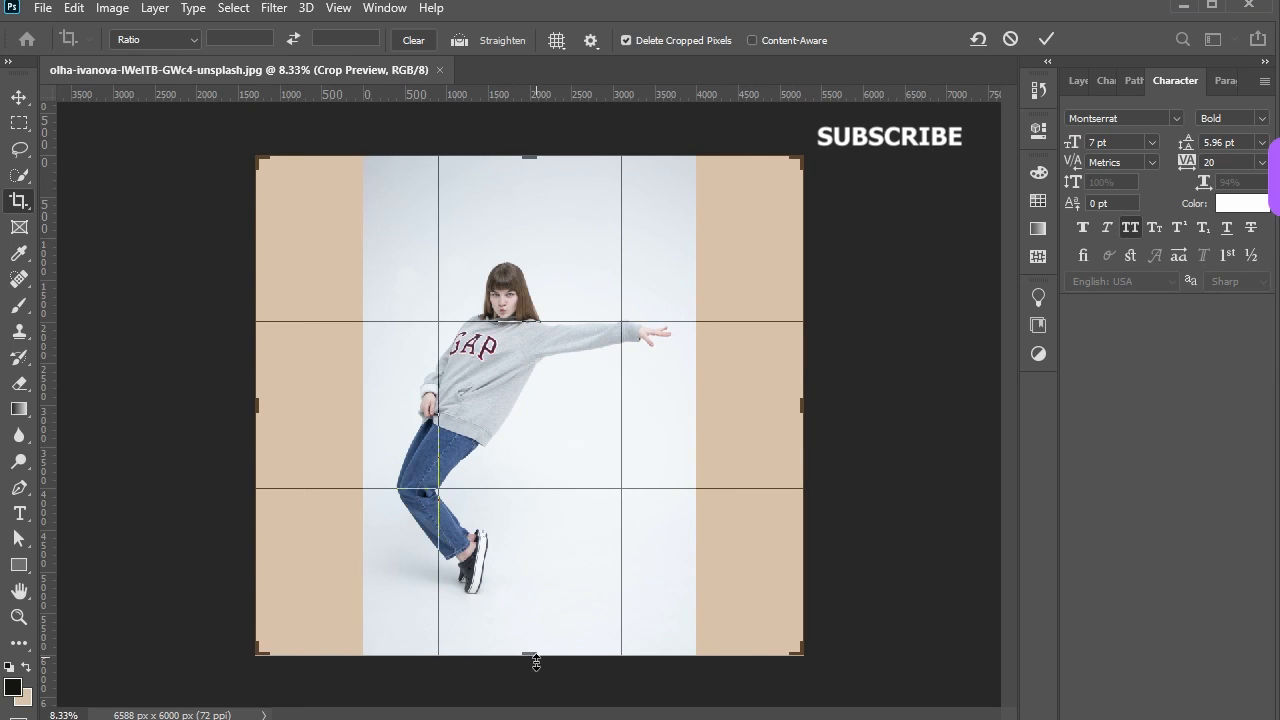
{"action": "left_click_drag", "start_coordinate": [536, 662], "coordinate": [531, 680]}
- Apply the crop and select the tan border around the photo, overlapping the picture's edges slightly, using the Rectangular Marquee
{"action": "left_click", "coordinate": [19, 122]}
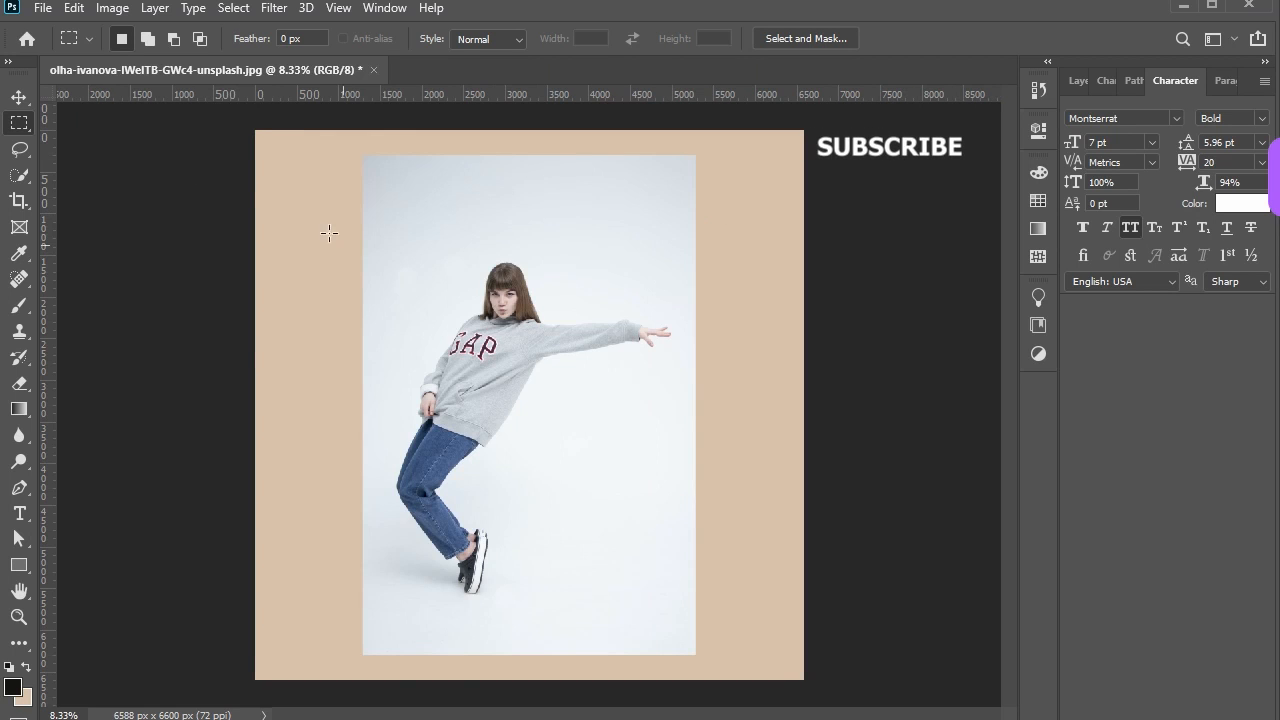
{"action": "left_click_drag", "start_coordinate": [250, 126], "coordinate": [367, 710]}
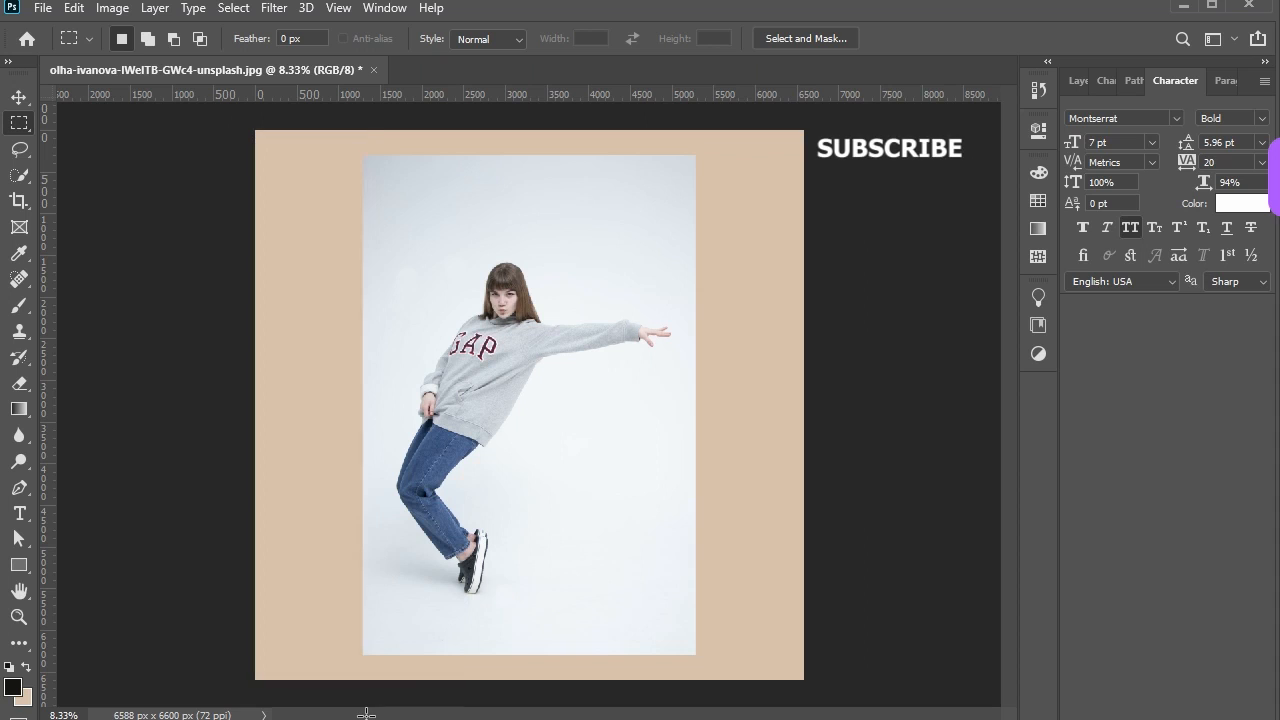
{"action": "left_click_drag", "start_coordinate": [803, 130], "coordinate": [358, 162]}
{"action": "left_click_drag", "start_coordinate": [805, 682], "coordinate": [331, 655]}
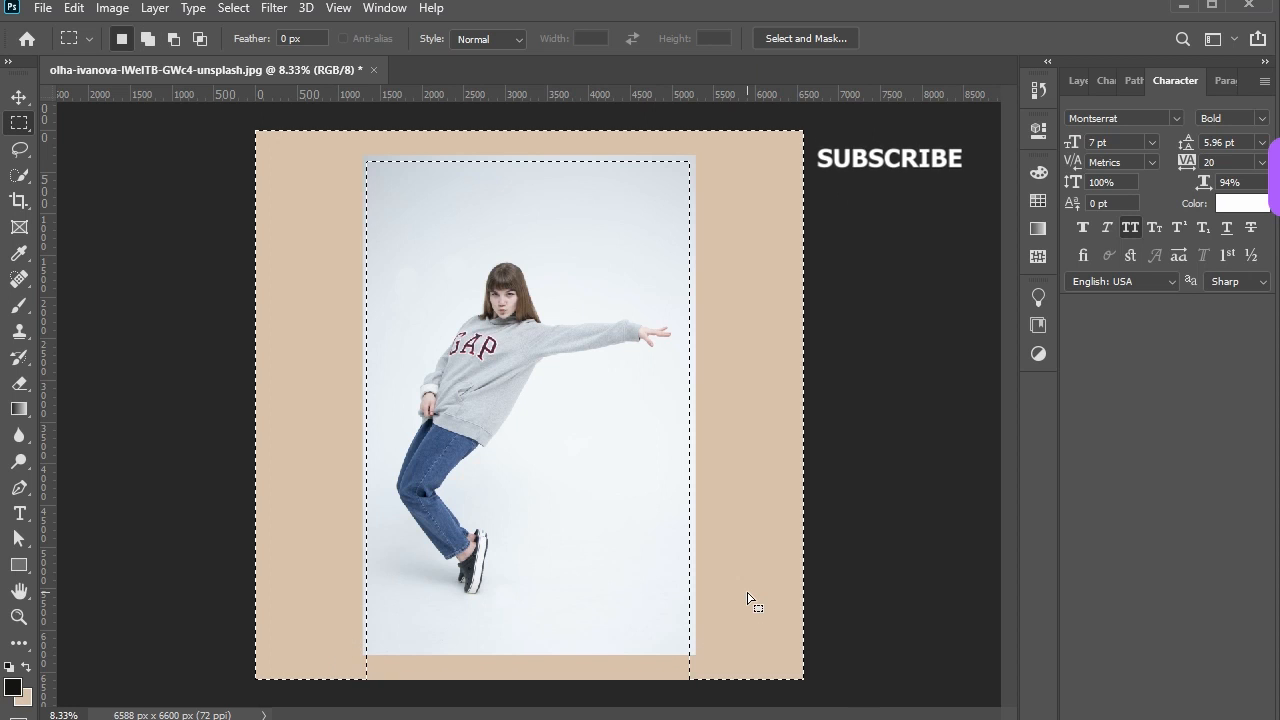
- Fill the selected border with Content-Aware Fill on a new layer and deselect
{"action": "left_click", "coordinate": [73, 8]}
{"action": "left_click", "coordinate": [178, 352]}
{"action": "left_click", "coordinate": [1235, 693]}
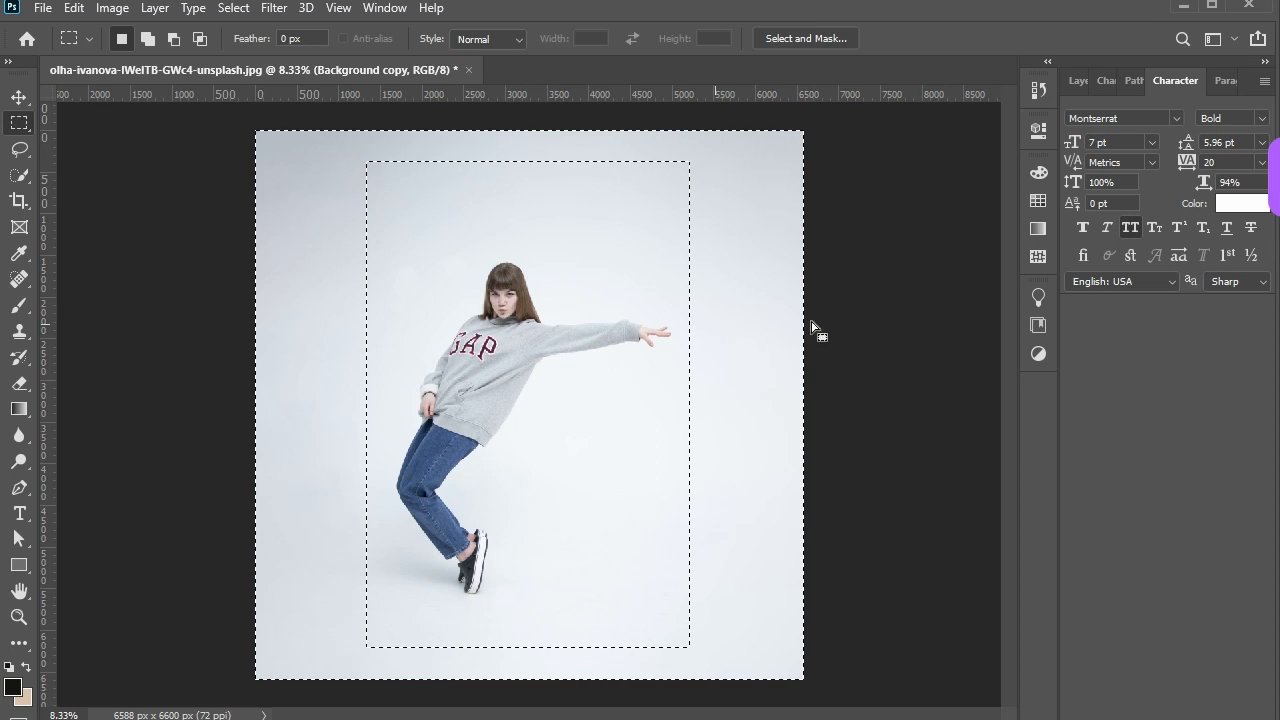
{"action": "key", "text": "ctrl+d"}
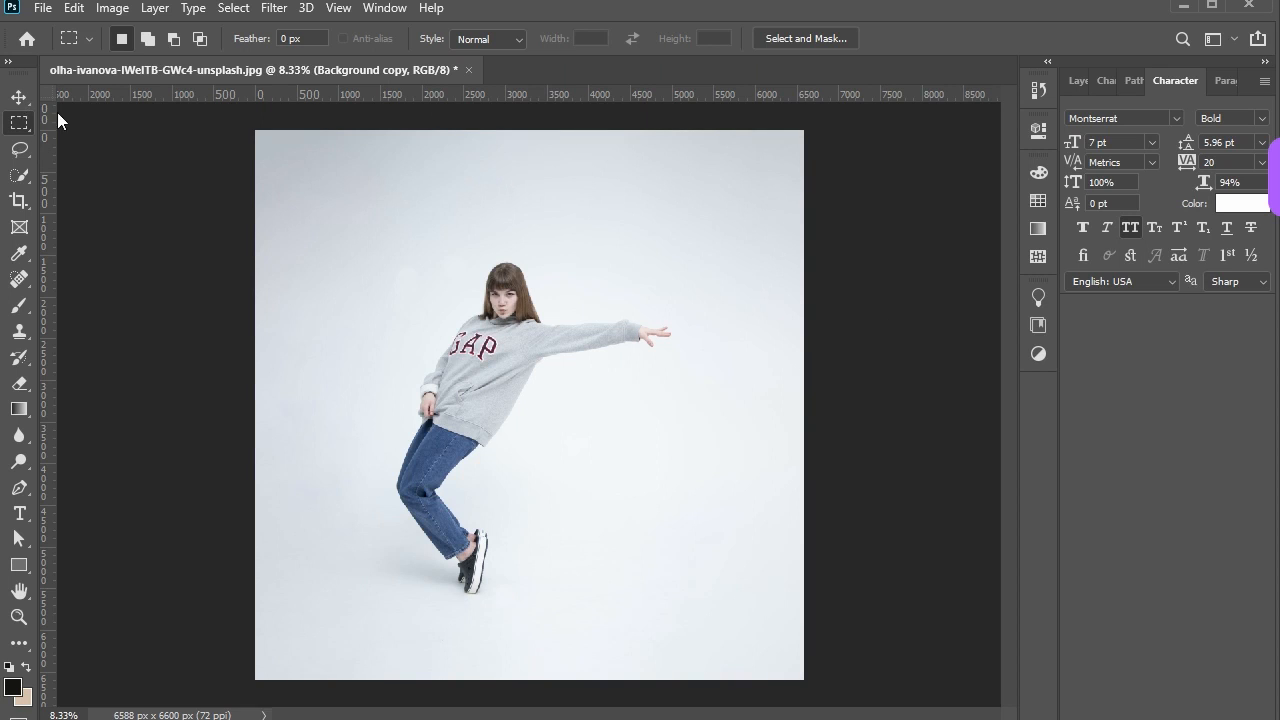
- Unlock the Background layer and merge it with the Background copy layer
{"action": "key", "text": "v"}
{"action": "left_click", "coordinate": [1081, 80]}
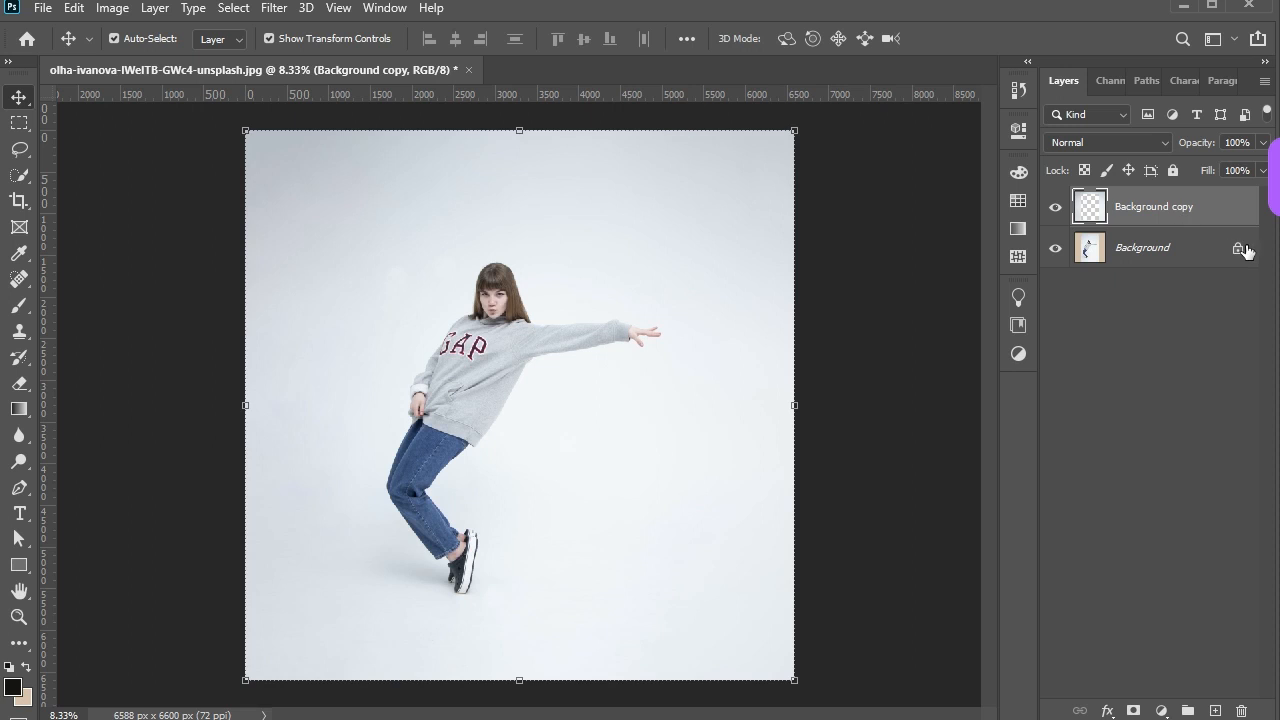
{"action": "left_click", "coordinate": [1240, 249]}
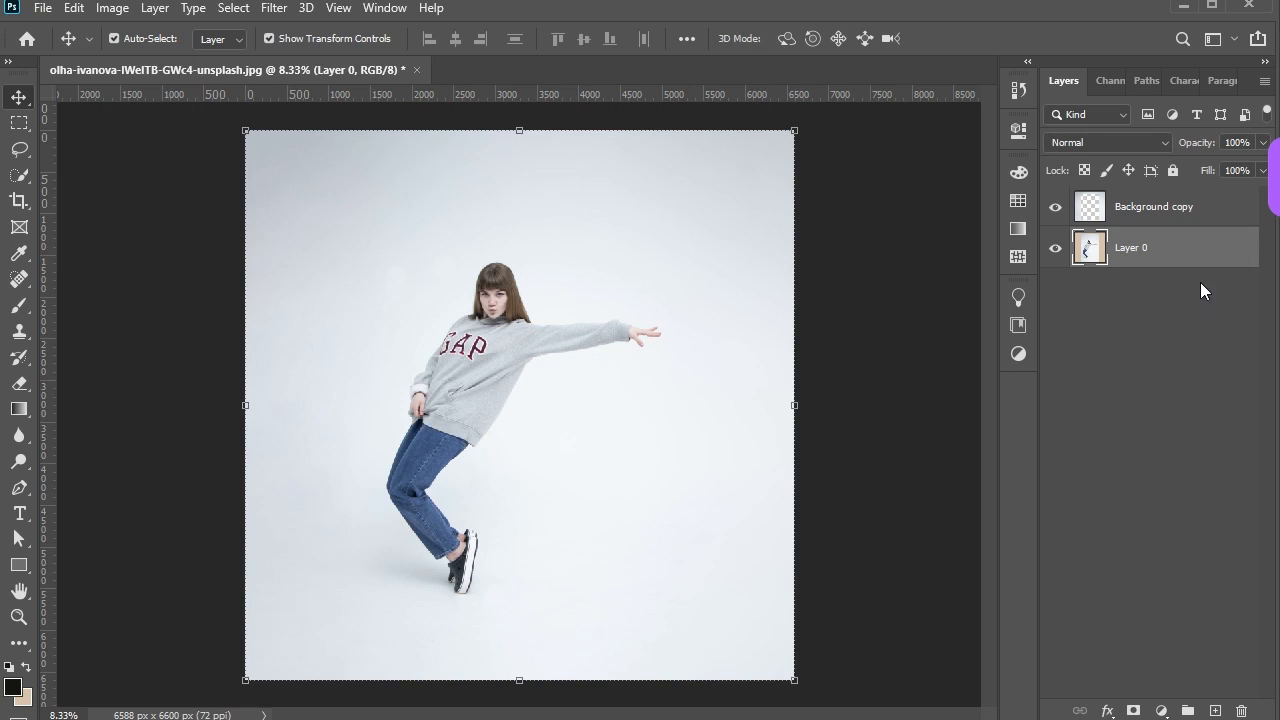
{"action": "left_click", "coordinate": [1203, 219], "text": "ctrl"}
{"action": "right_click", "coordinate": [1202, 214]}
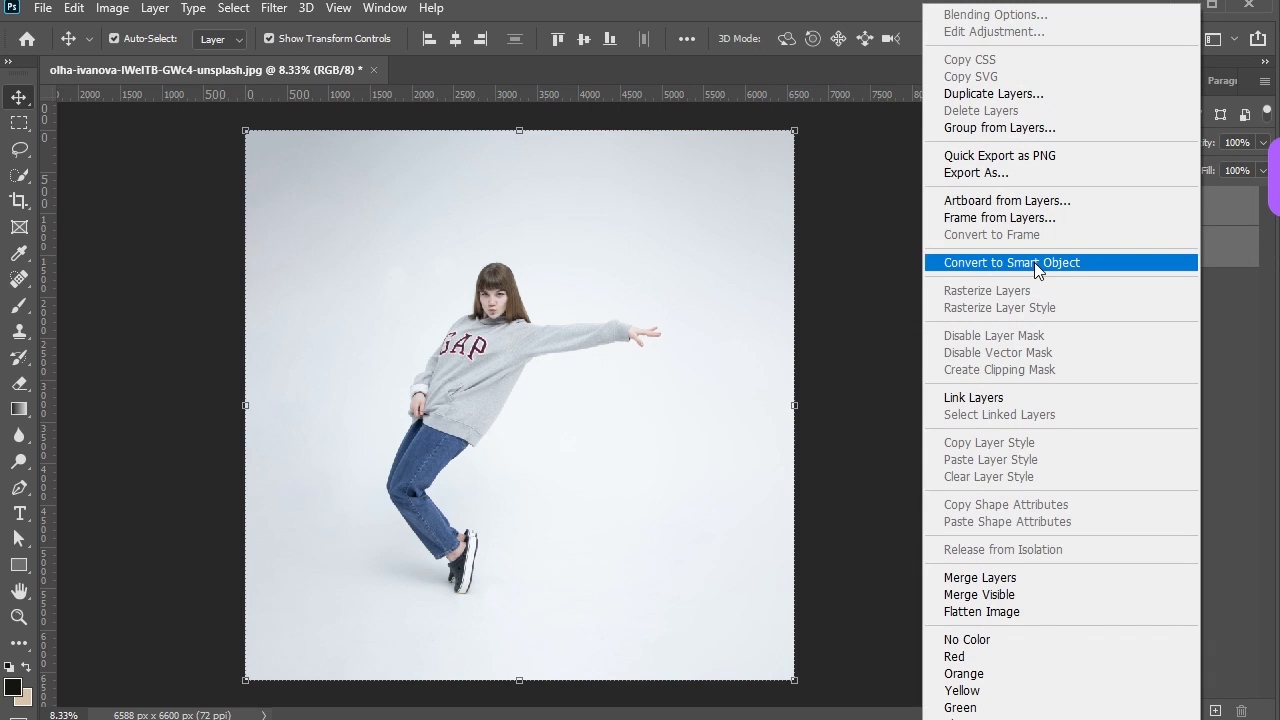
{"action": "left_click", "coordinate": [980, 577]}
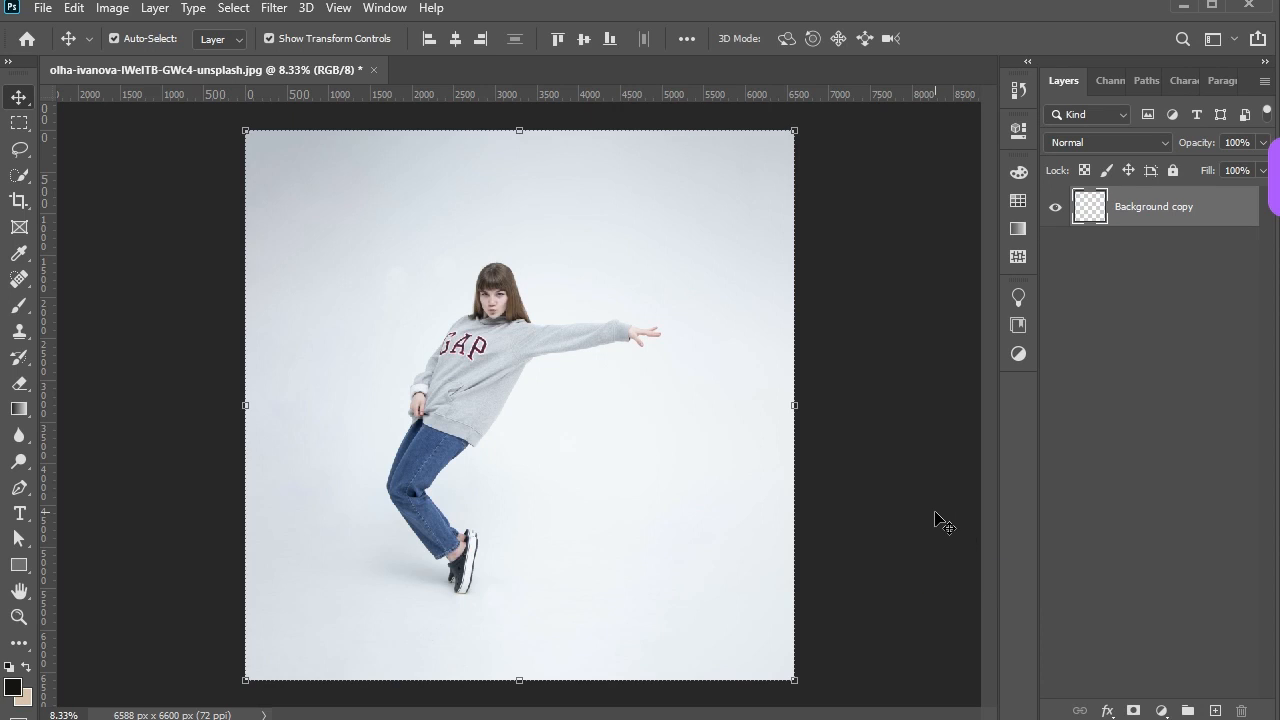
- Duplicate the merged layer and darken the duplicate with Curves, moving the black point to input 41
{"action": "left_click_drag", "start_coordinate": [1240, 212], "coordinate": [1215, 711]}
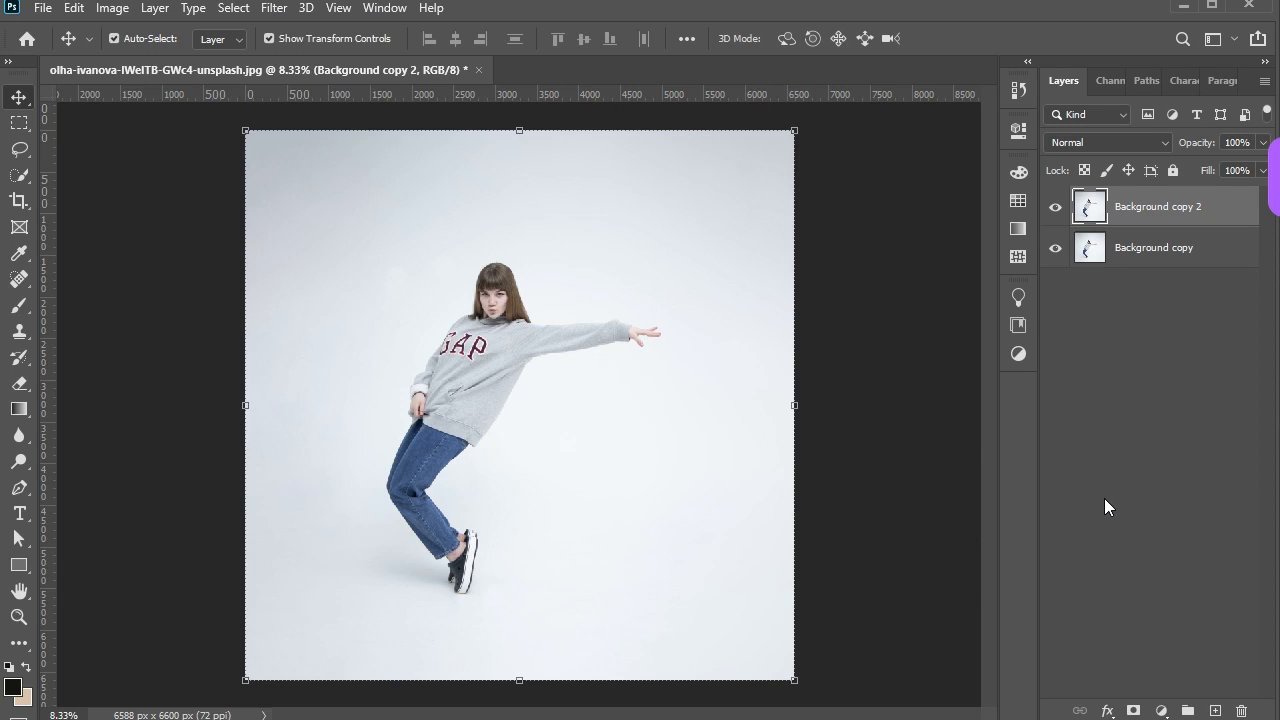
{"action": "key", "text": "ctrl+m"}
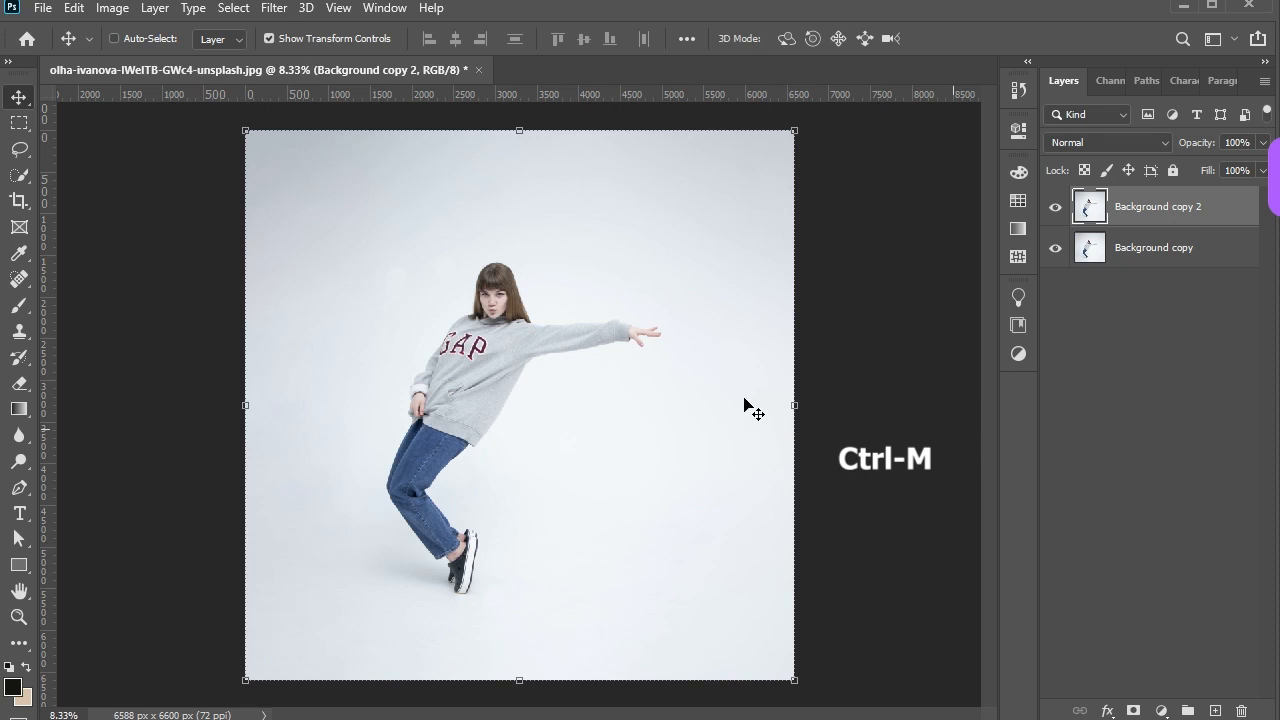
{"action": "left_click_drag", "start_coordinate": [668, 352], "coordinate": [698, 353]}
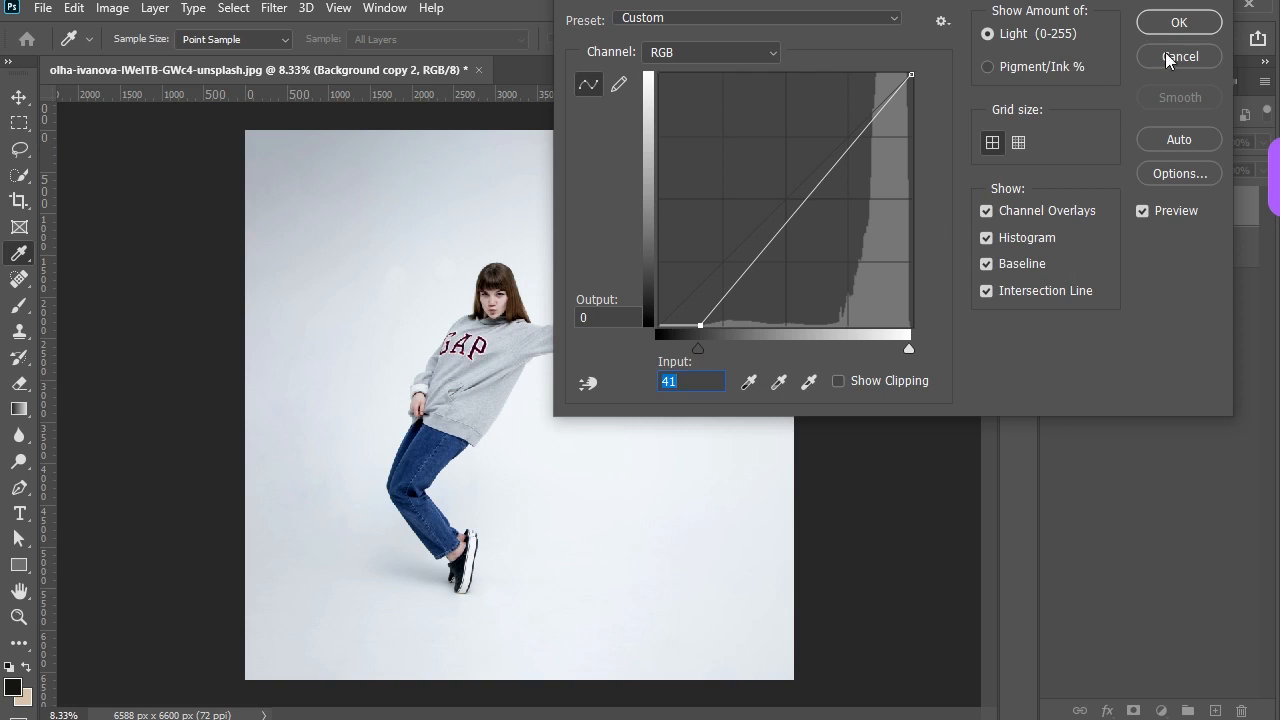
{"action": "left_click", "coordinate": [1177, 22]}
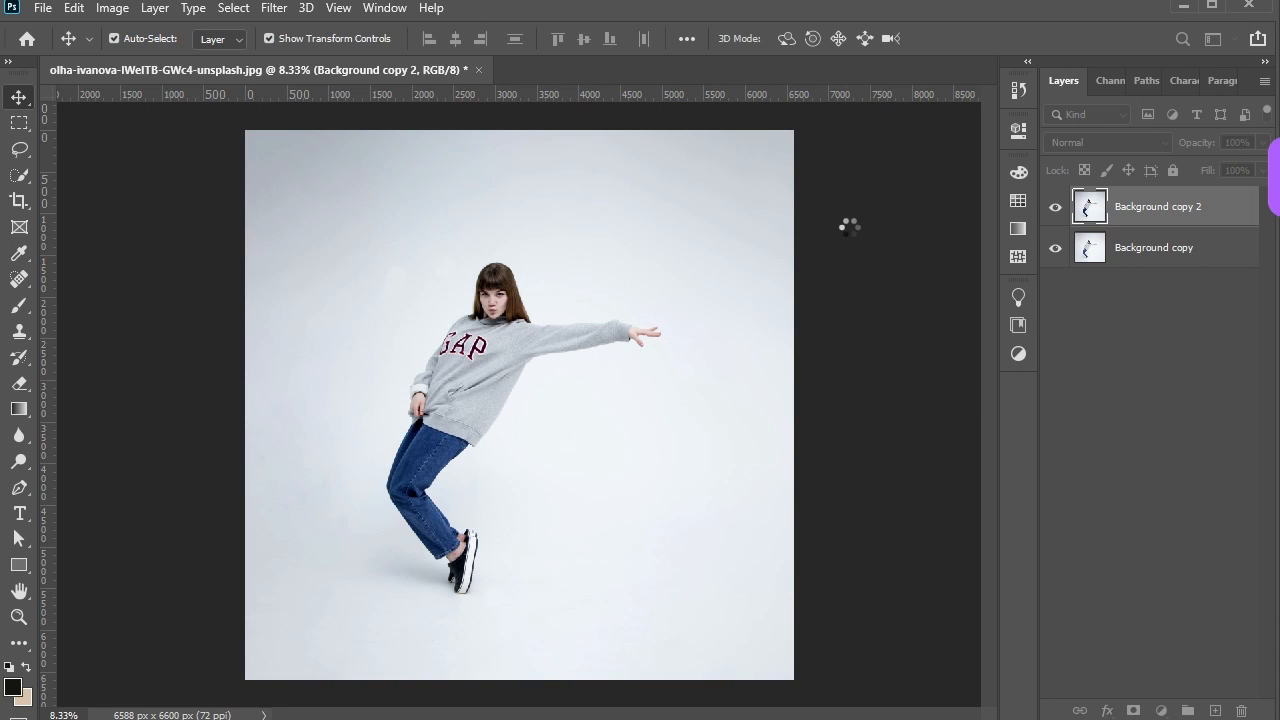
- Select the woman automatically with the Select Subject command
{"action": "left_click", "coordinate": [237, 8]}
{"action": "left_click", "coordinate": [292, 240]}
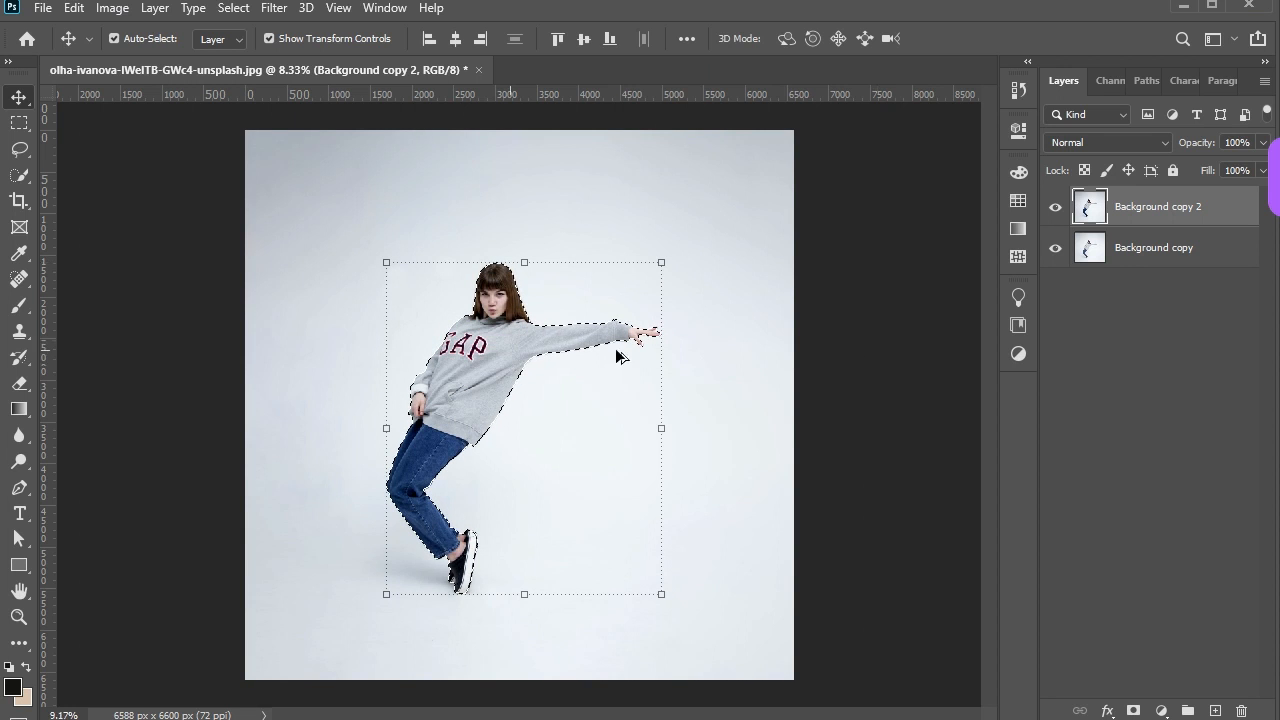
- Subtract the background gap between the outstretched hand's upper and lower fingers from the selection with the Lasso
{"action": "scroll", "coordinate": [617, 356], "scroll_direction": "up", "scroll_amount": 6}
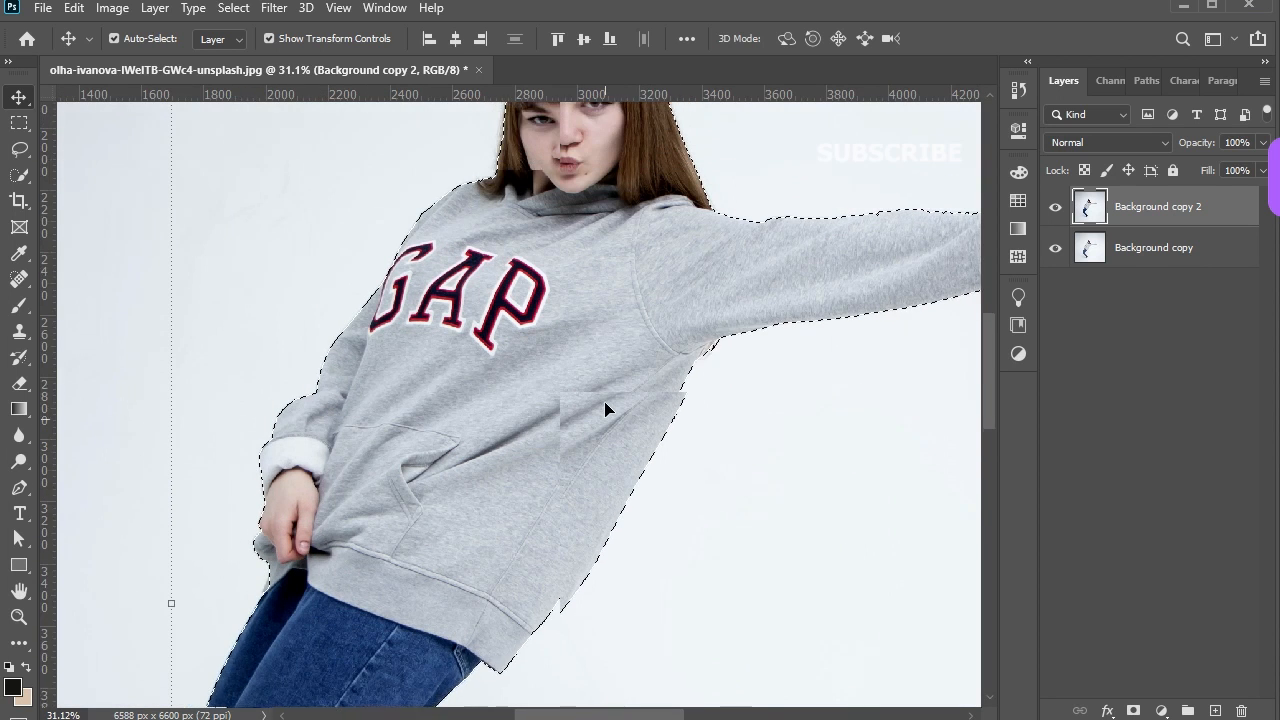
{"action": "scroll", "coordinate": [606, 405], "scroll_direction": "up", "scroll_amount": 2}
{"action": "scroll", "coordinate": [611, 225], "scroll_direction": "up", "scroll_amount": 5}
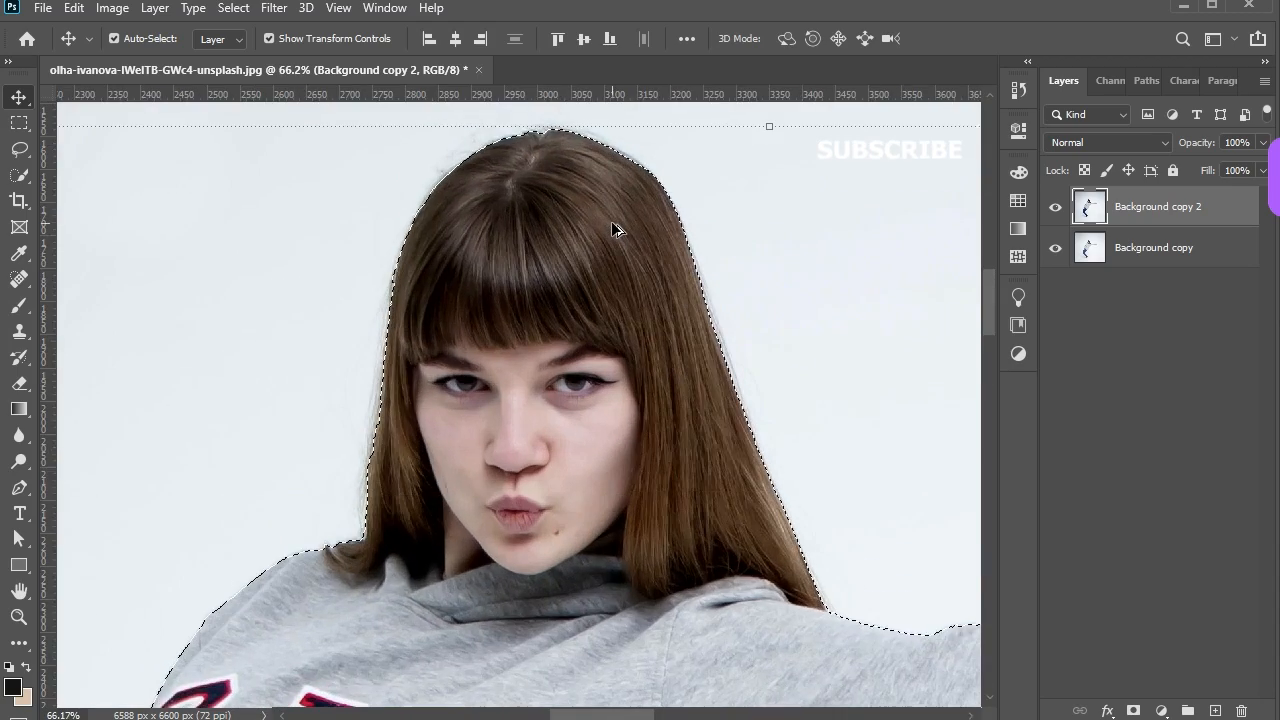
{"action": "scroll", "coordinate": [613, 228], "scroll_direction": "down", "scroll_amount": 6}
{"action": "scroll", "coordinate": [883, 261], "scroll_direction": "up", "scroll_amount": 2}
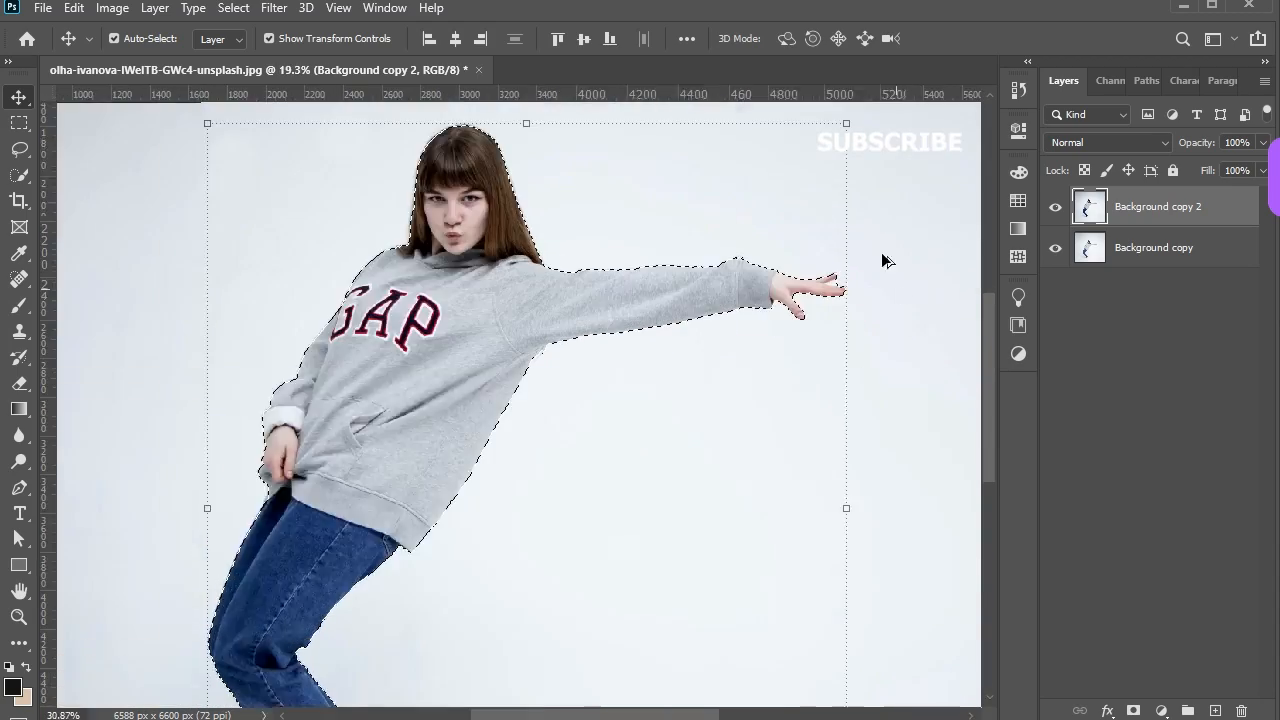
{"action": "scroll", "coordinate": [786, 268], "scroll_direction": "up", "scroll_amount": 10}
{"action": "key", "text": "l"}
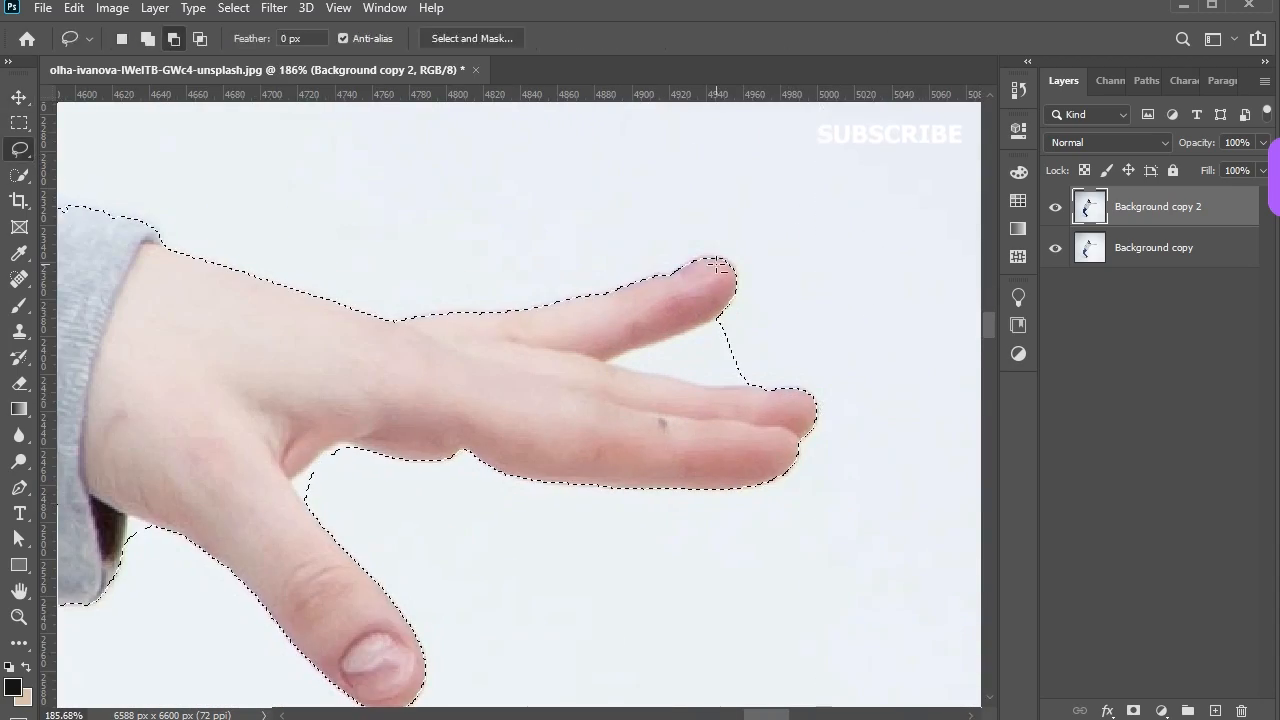
{"action": "key", "text": "shift"}
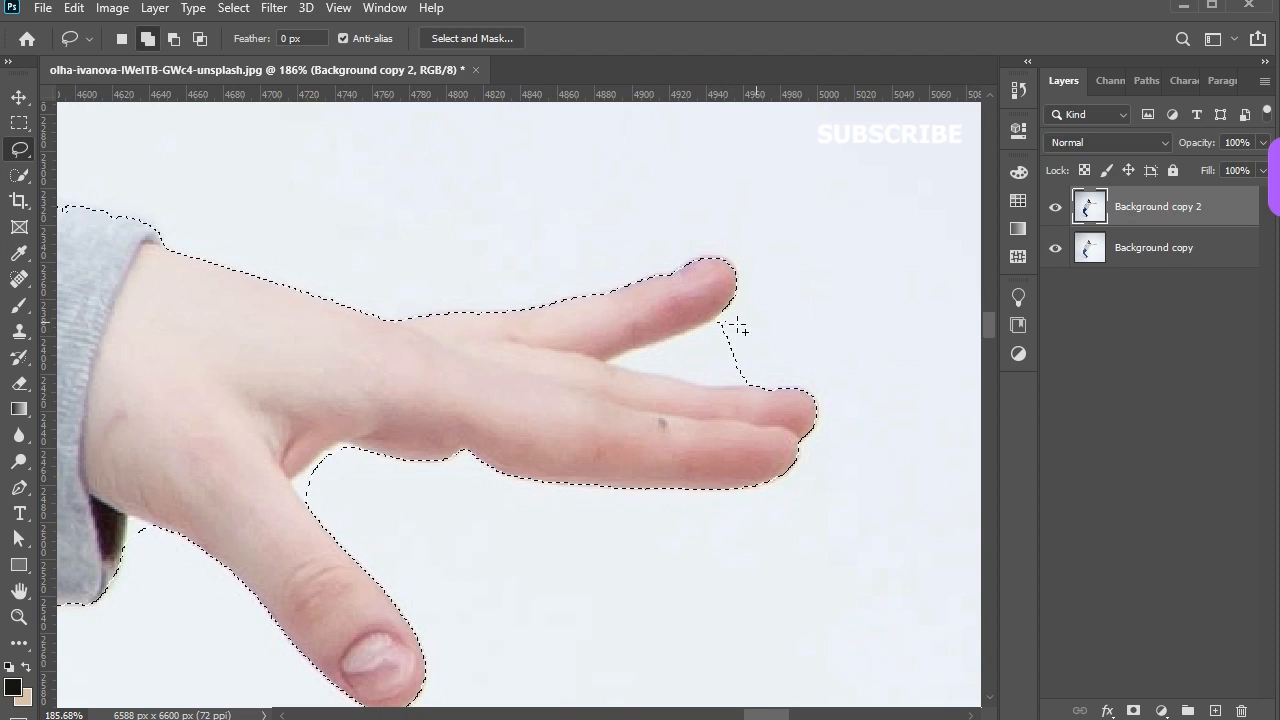
{"action": "left_click_drag", "start_coordinate": [737, 326], "coordinate": [745, 372]}
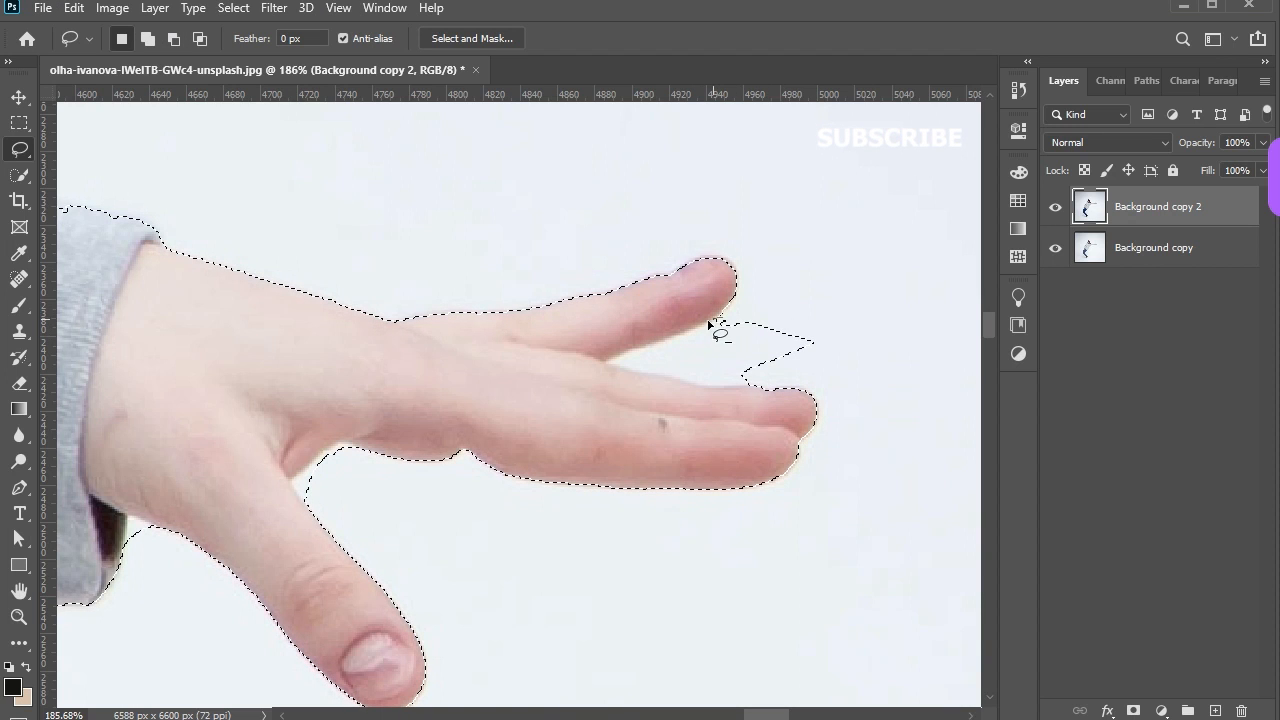
{"action": "key", "text": "alt"}
{"action": "scroll", "coordinate": [729, 357], "scroll_direction": "up", "scroll_amount": 3}
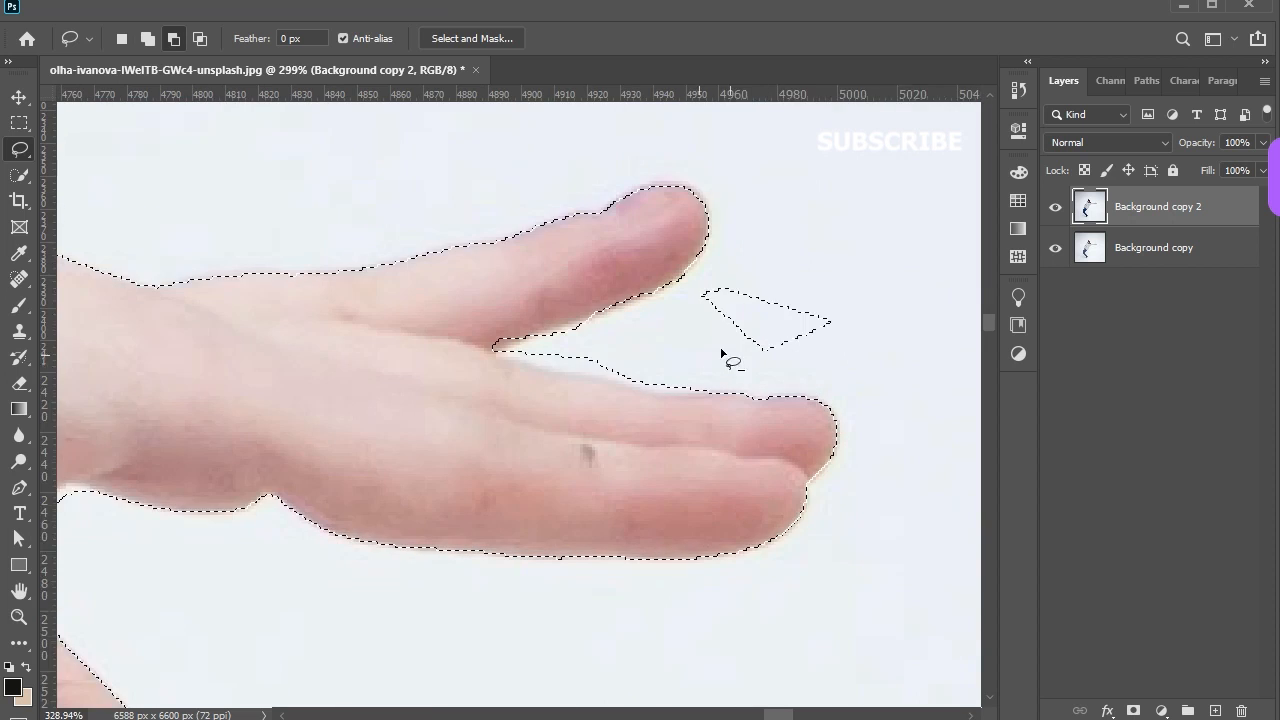
{"action": "mouse_move", "coordinate": [714, 255]}
{"action": "left_mouse_down"}
{"action": "mouse_move", "coordinate": [894, 334]}
{"action": "mouse_move", "coordinate": [716, 262]}
{"action": "left_mouse_up"}
{"action": "mouse_move", "coordinate": [509, 349]}
{"action": "left_mouse_down"}
{"action": "mouse_move", "coordinate": [475, 352]}
{"action": "mouse_move", "coordinate": [521, 377]}
{"action": "left_mouse_up"}
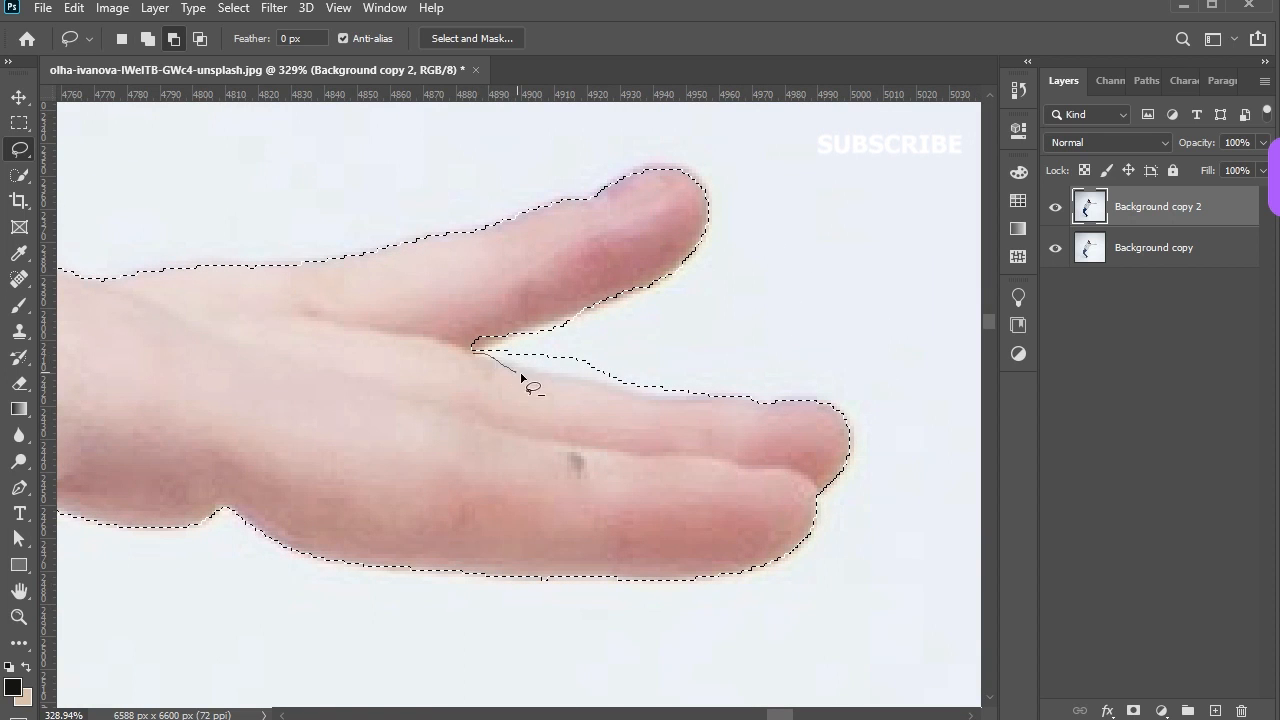
{"action": "left_click_drag", "start_coordinate": [753, 403], "coordinate": [527, 372]}
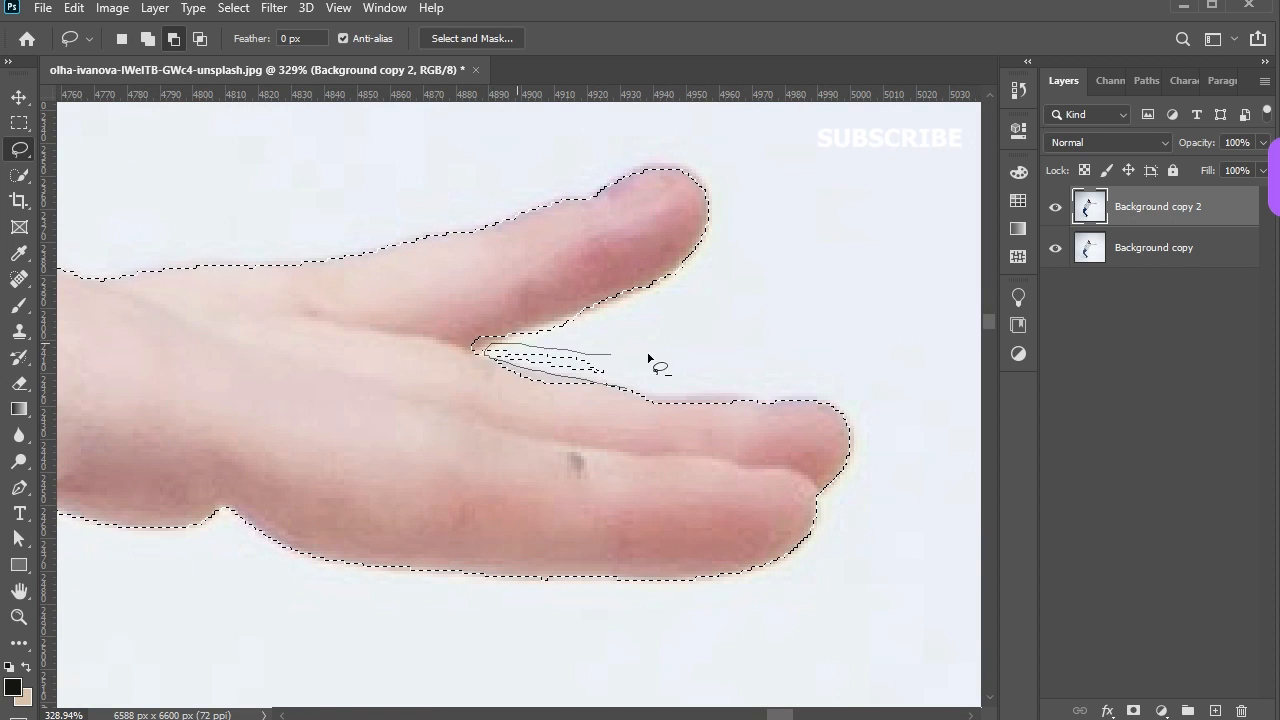
- Refine the selection along the upper edge of the lower fingers, adding the missed skin areas with the Lasso
{"action": "key", "text": "shift"}
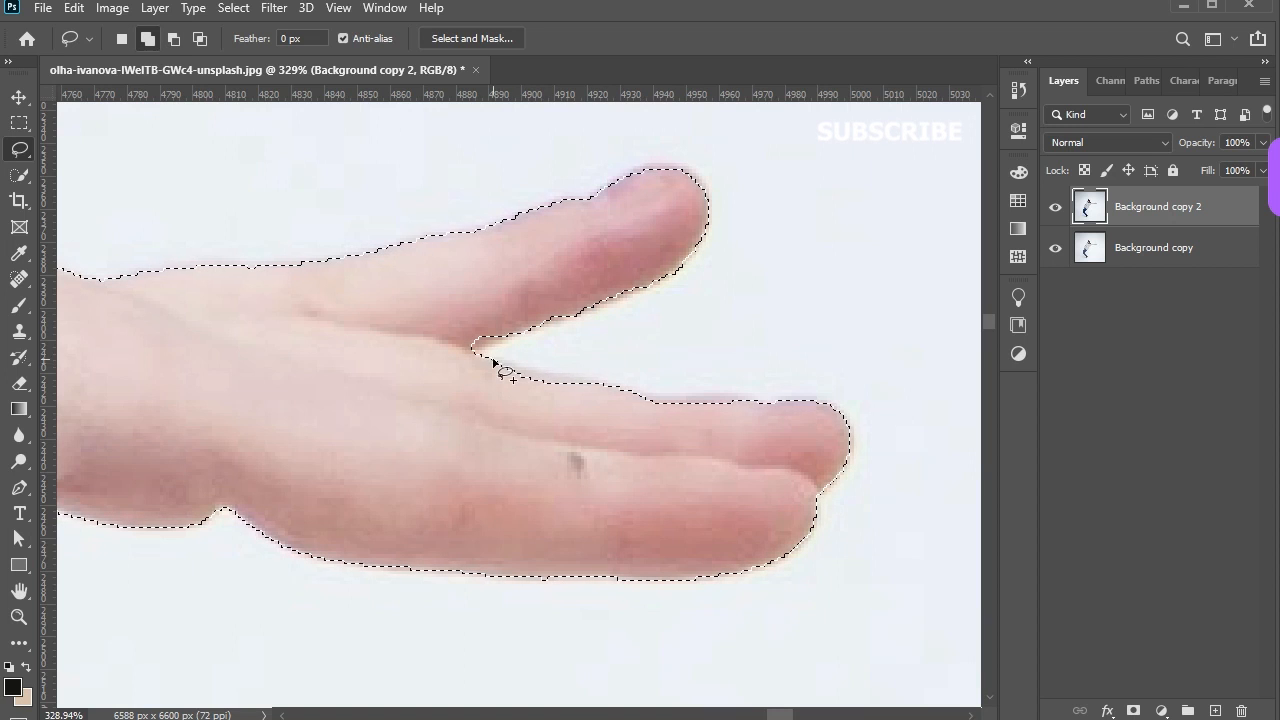
{"action": "mouse_move", "coordinate": [512, 412]}
{"action": "left_mouse_down"}
{"action": "mouse_move", "coordinate": [490, 362]}
{"action": "mouse_move", "coordinate": [514, 331]}
{"action": "mouse_move", "coordinate": [400, 320]}
{"action": "mouse_move", "coordinate": [508, 337]}
{"action": "left_mouse_up"}
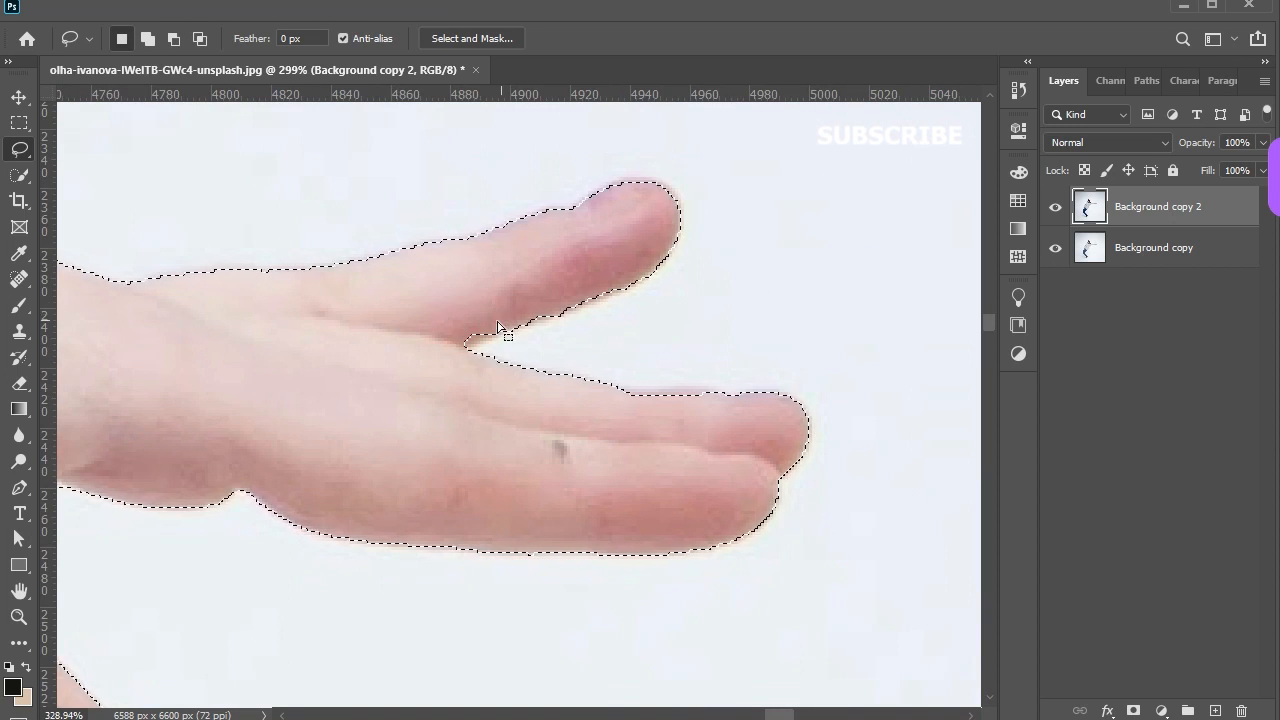
{"action": "key", "text": "shift"}
{"action": "key", "text": "alt"}
{"action": "scroll", "coordinate": [437, 344], "scroll_direction": "down", "scroll_amount": 2}
{"action": "scroll", "coordinate": [686, 386], "scroll_direction": "up", "scroll_amount": 4}
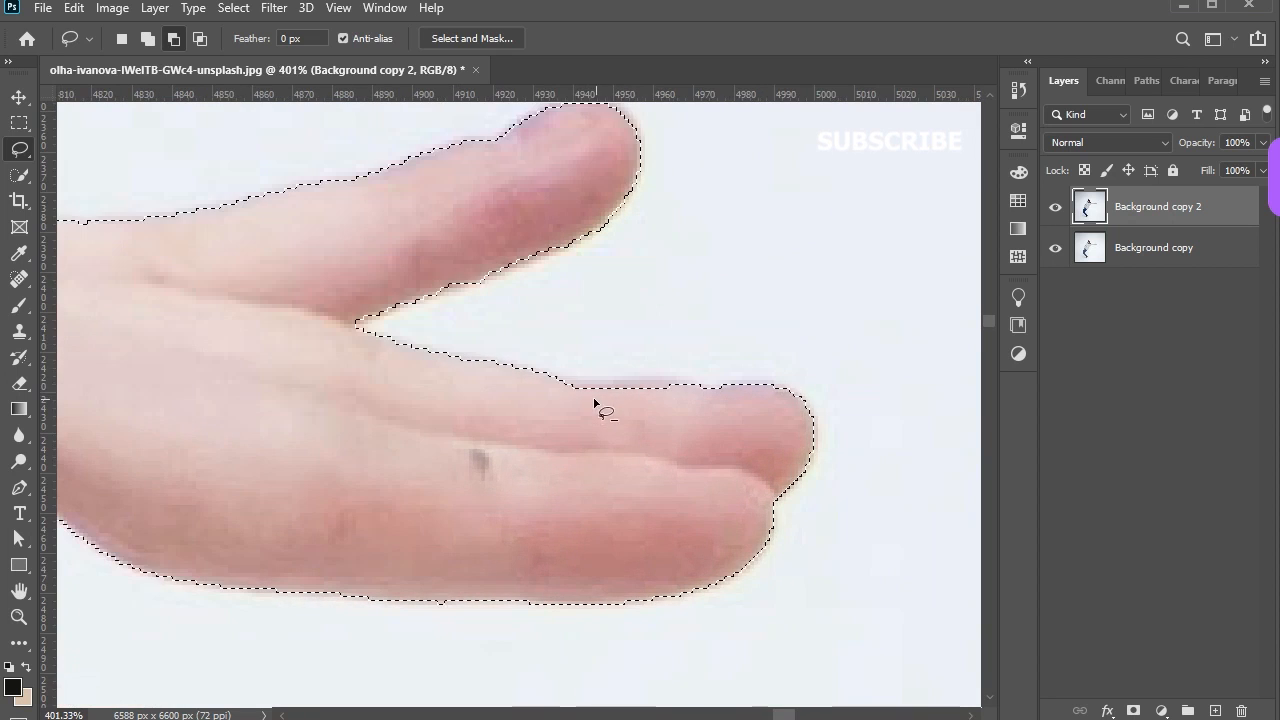
{"action": "key", "text": "shift"}
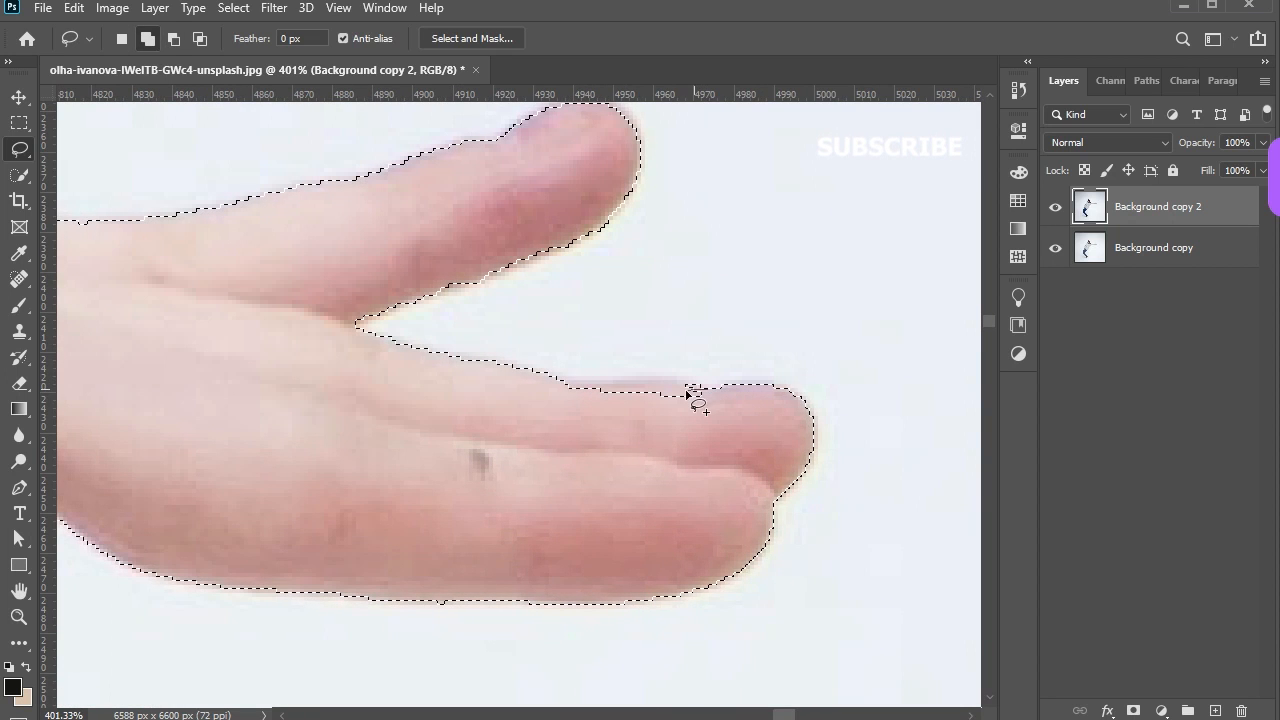
{"action": "left_click_drag", "start_coordinate": [568, 383], "coordinate": [571, 384]}
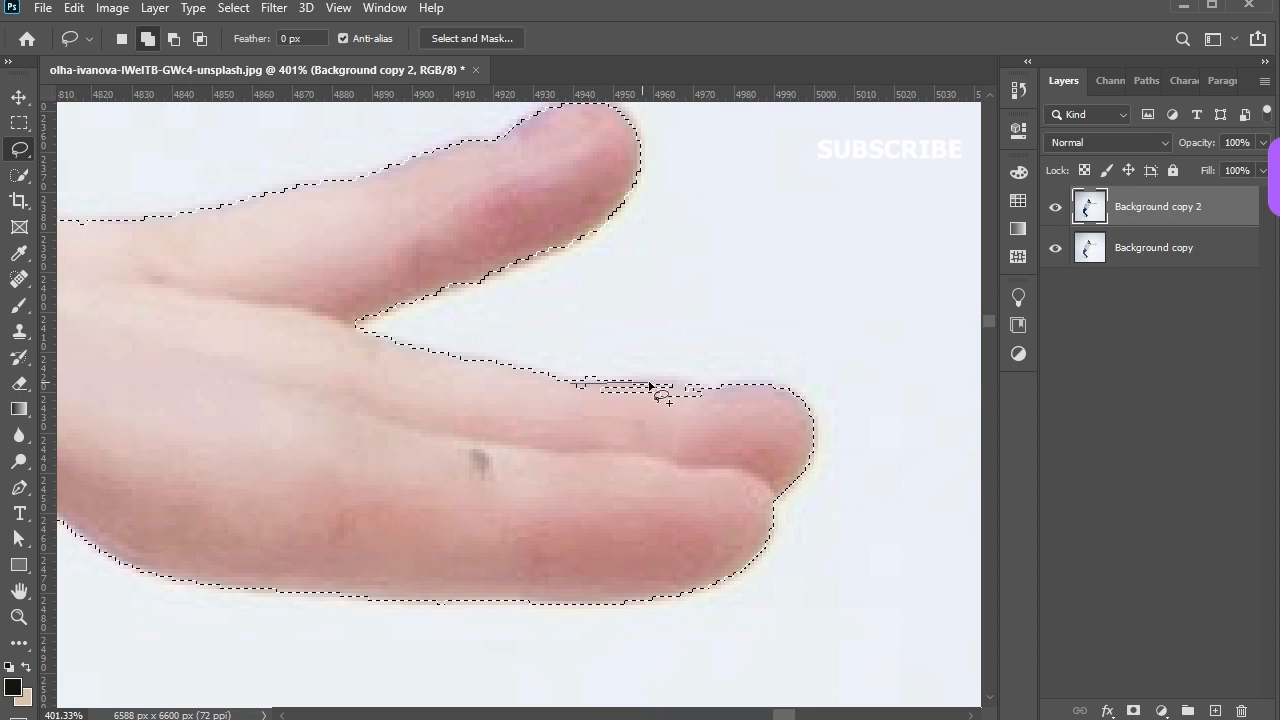
- Subtract the background gap between the thumb and palm from the selection with the Lasso
{"action": "key", "text": "alt"}
{"action": "scroll", "coordinate": [610, 395], "scroll_direction": "down", "scroll_amount": 2}
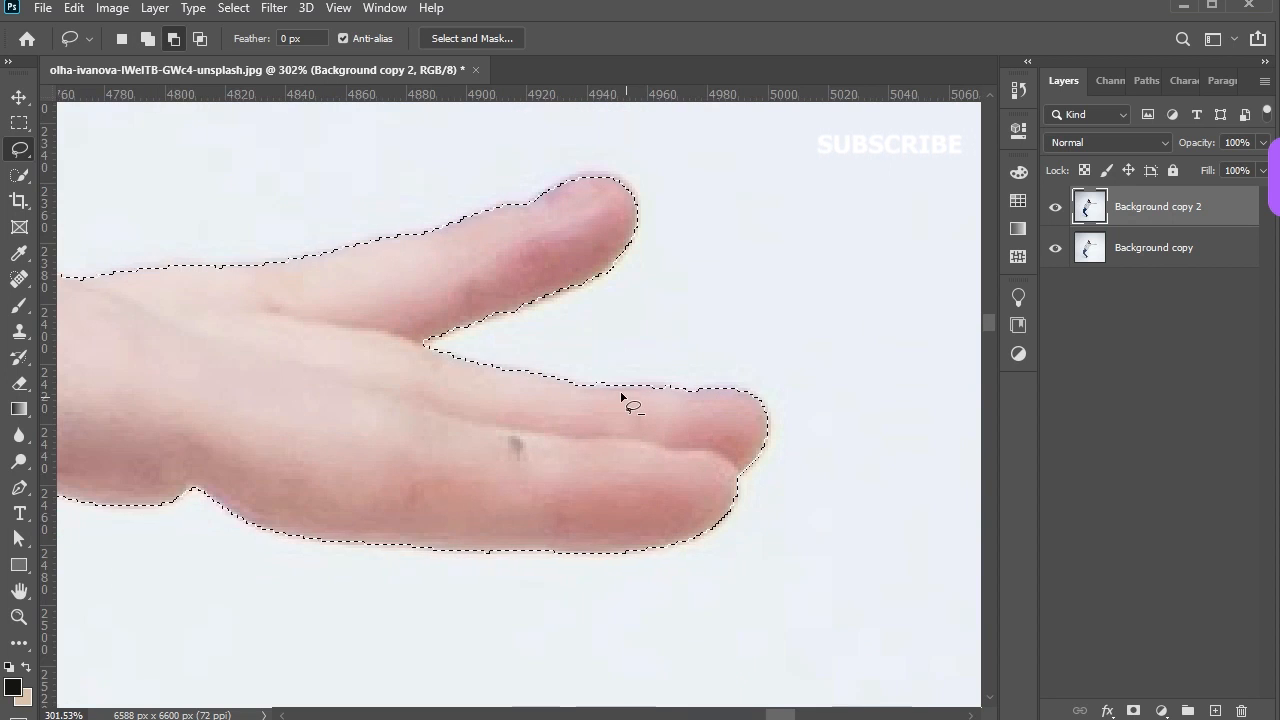
{"action": "scroll", "coordinate": [590, 384], "scroll_direction": "down", "scroll_amount": 5}
{"action": "scroll", "coordinate": [366, 429], "scroll_direction": "up", "scroll_amount": 6}
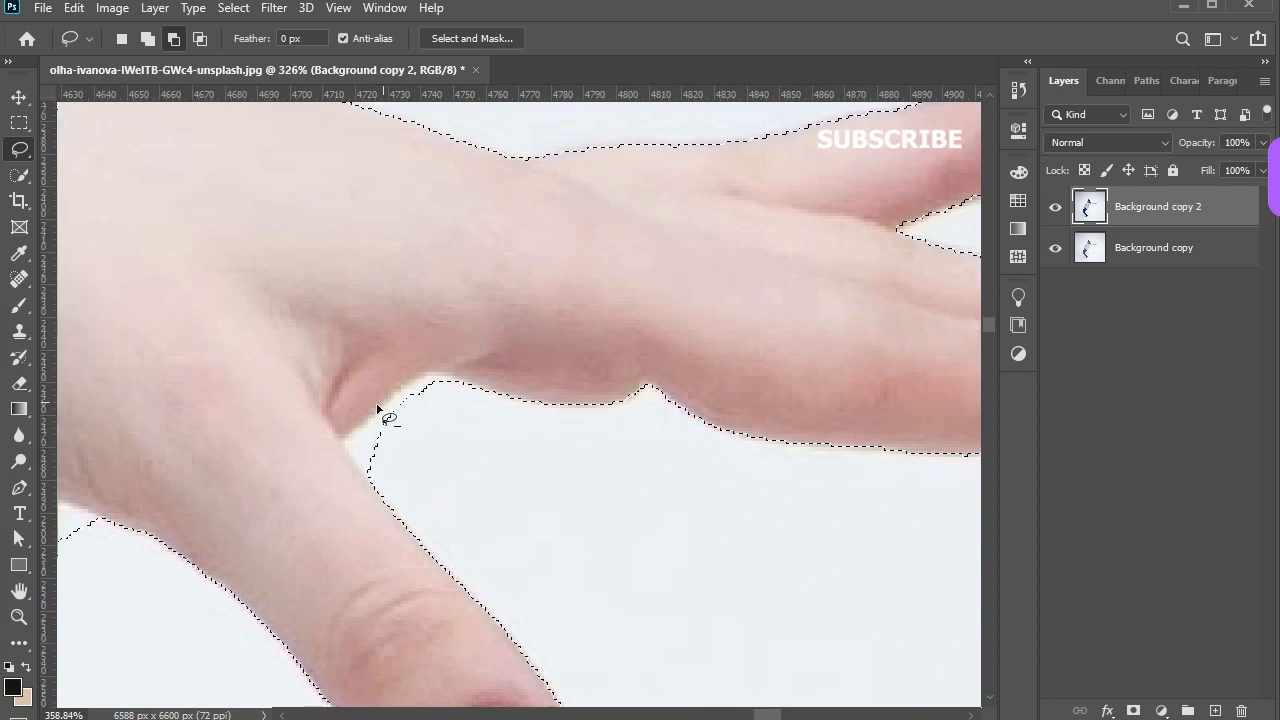
{"action": "scroll", "coordinate": [375, 495], "scroll_direction": "up", "scroll_amount": 2}
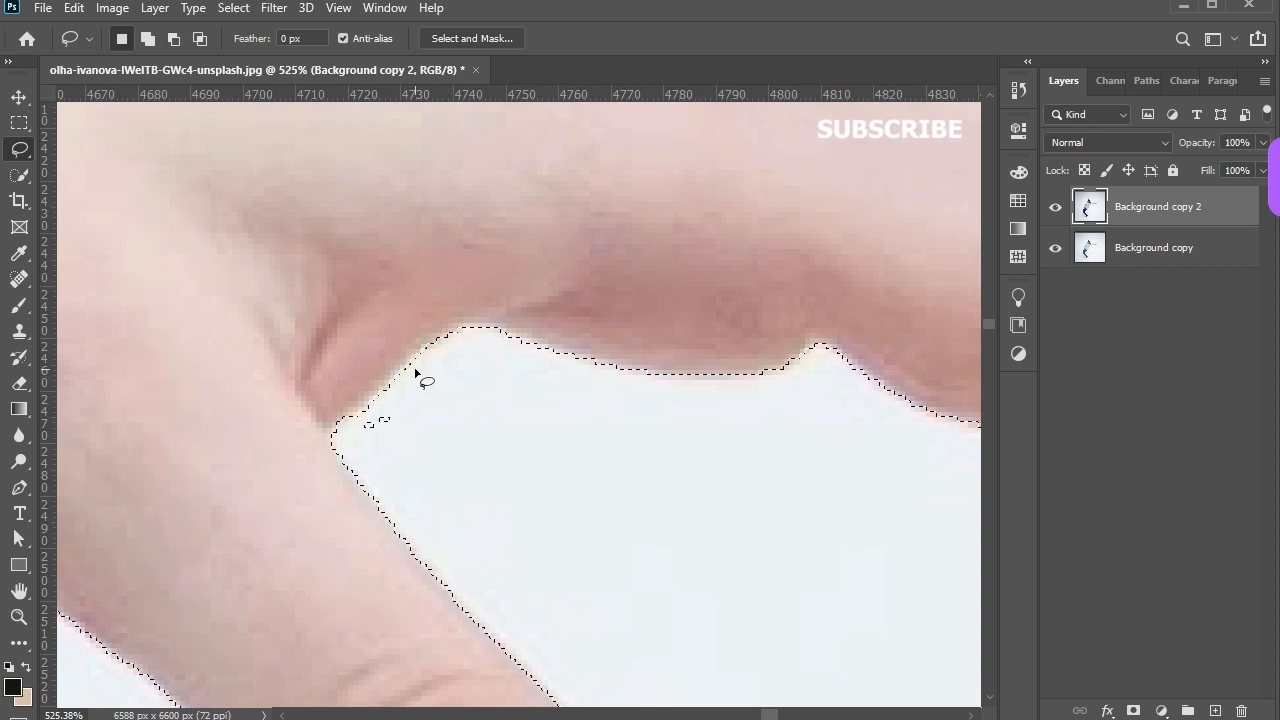
{"action": "left_click_drag", "start_coordinate": [400, 436], "coordinate": [386, 400]}
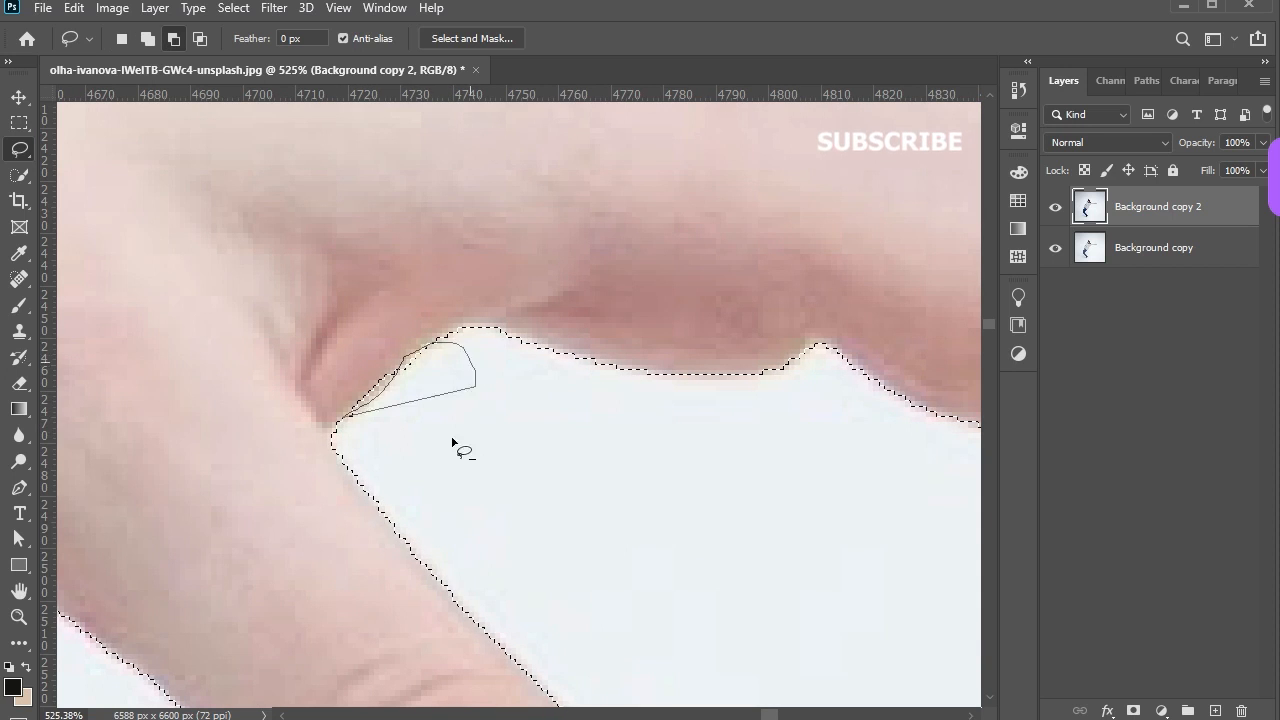
- Subtract the background gap between the underside of the wrist and the sleeve cuff from the selection
{"action": "scroll", "coordinate": [490, 430], "scroll_direction": "down", "scroll_amount": 4}
{"action": "scroll", "coordinate": [298, 492], "scroll_direction": "up", "scroll_amount": 6}
{"action": "mouse_move", "coordinate": [164, 510]}
{"action": "left_mouse_down"}
{"action": "mouse_move", "coordinate": [164, 480]}
{"action": "mouse_move", "coordinate": [266, 484]}
{"action": "mouse_move", "coordinate": [230, 475]}
{"action": "left_mouse_up"}
{"action": "scroll", "coordinate": [232, 480], "scroll_direction": "down", "scroll_amount": 10}
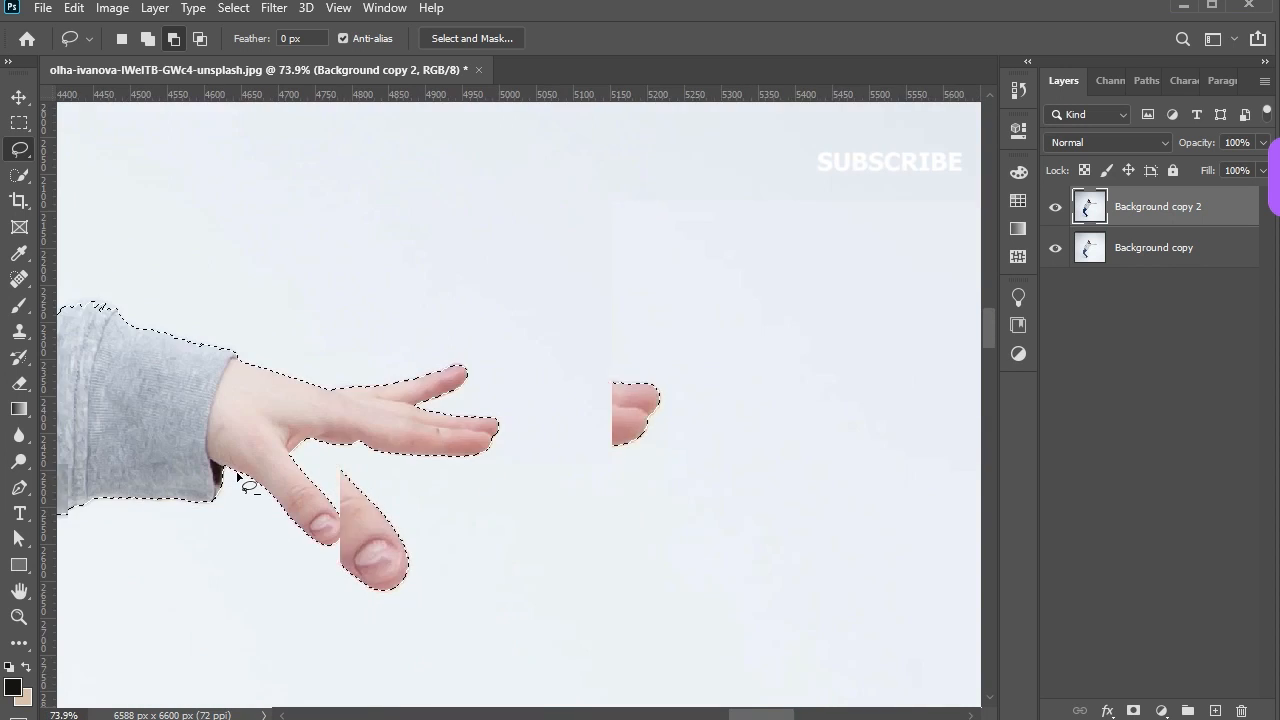
{"action": "scroll", "coordinate": [230, 503], "scroll_direction": "left", "scroll_amount": 8}
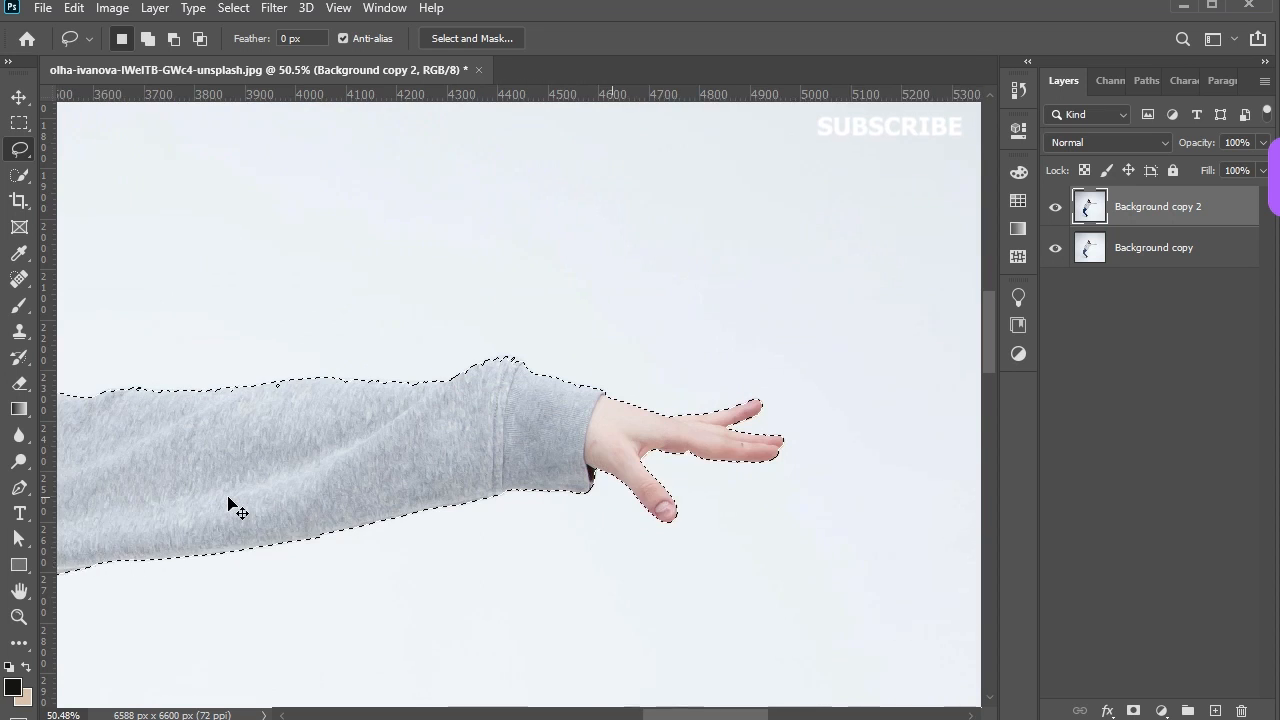
- Inspect the selection outline along the sleeve, around the head and down to the shoes for inaccurate edges
{"action": "scroll", "coordinate": [241, 500], "scroll_direction": "left", "scroll_amount": 8}
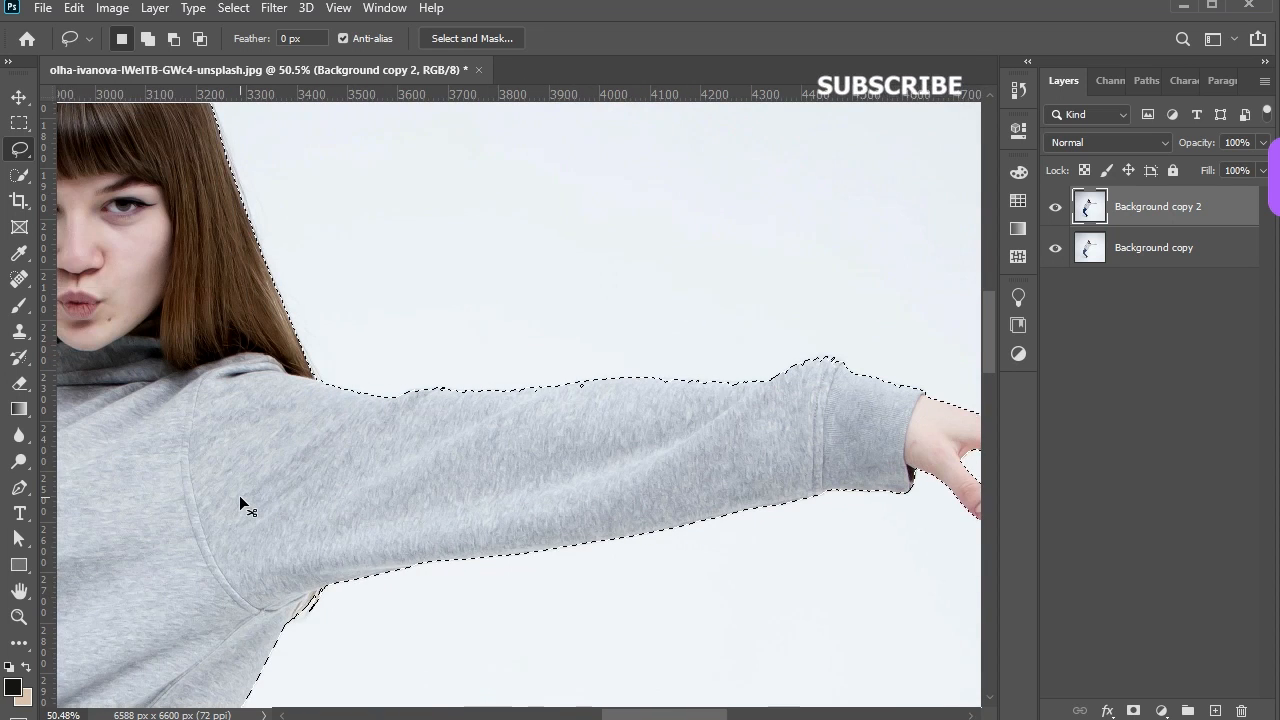
{"action": "scroll", "coordinate": [240, 505], "scroll_direction": "left", "scroll_amount": 6}
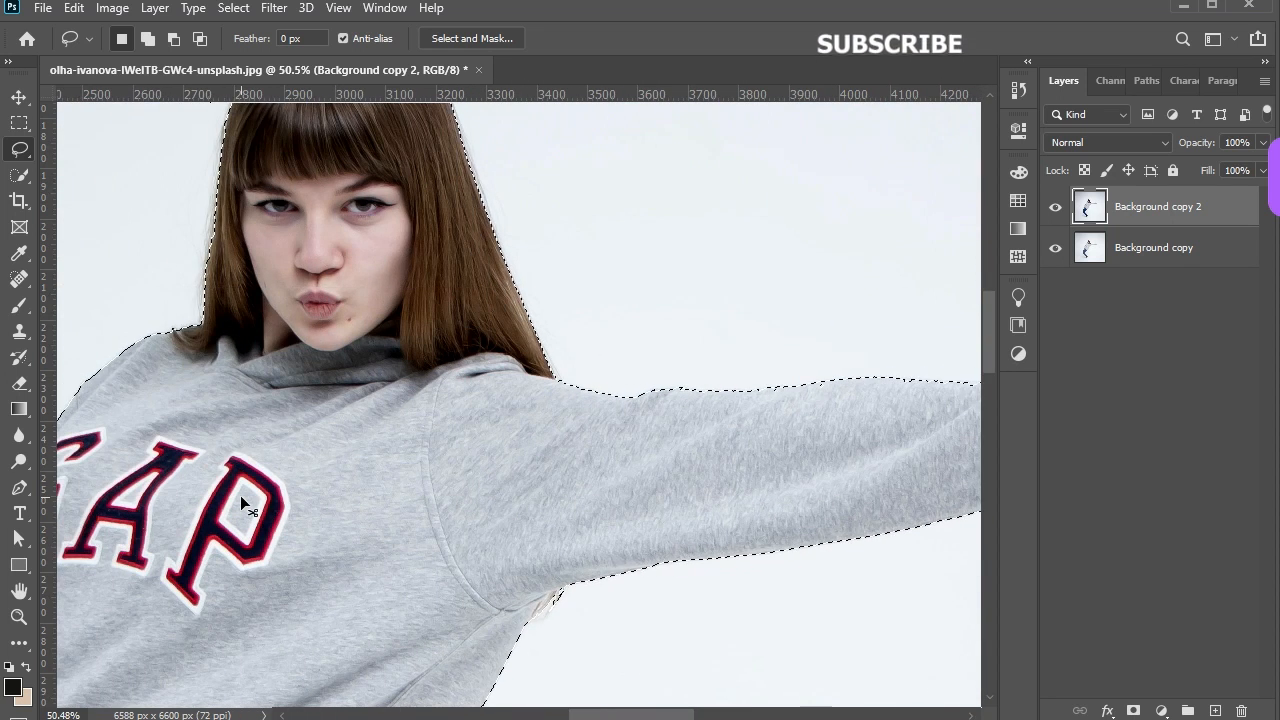
{"action": "scroll", "coordinate": [270, 380], "scroll_direction": "up", "scroll_amount": 6}
{"action": "scroll", "coordinate": [345, 215], "scroll_direction": "up", "scroll_amount": 3}
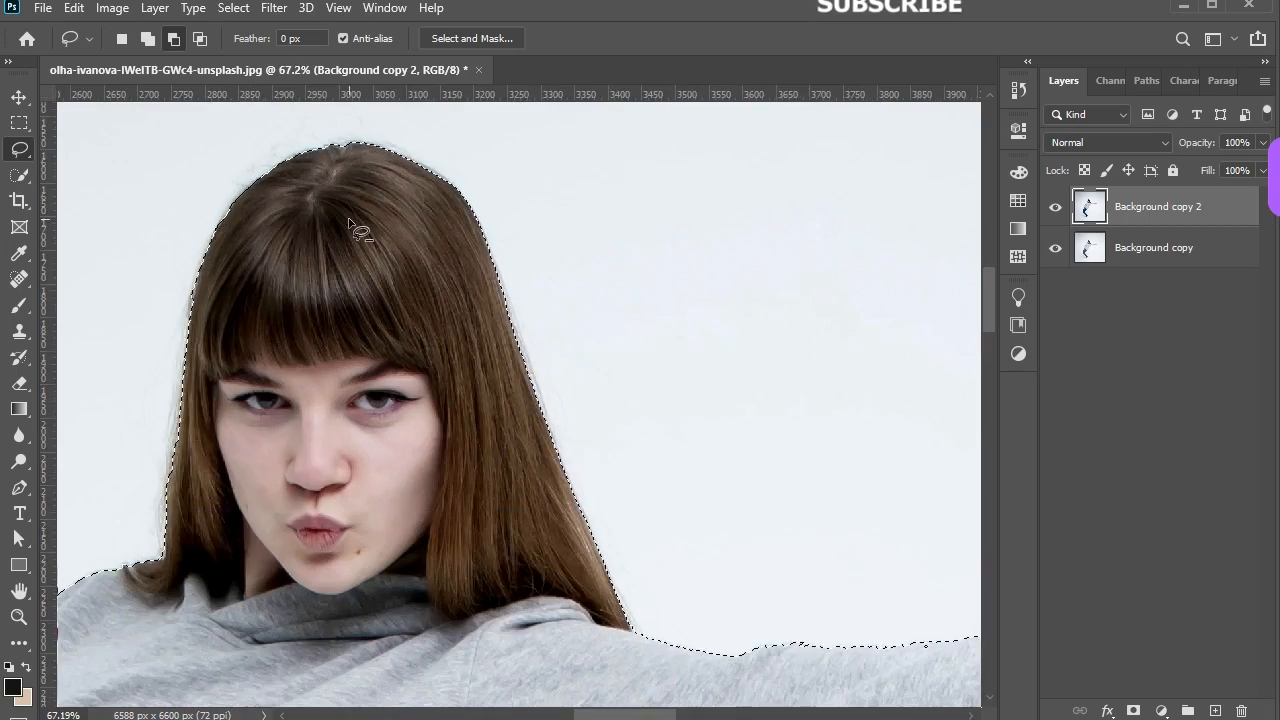
{"action": "scroll", "coordinate": [350, 225], "scroll_direction": "down", "scroll_amount": 5}
{"action": "scroll", "coordinate": [350, 225], "scroll_direction": "down", "scroll_amount": 6}
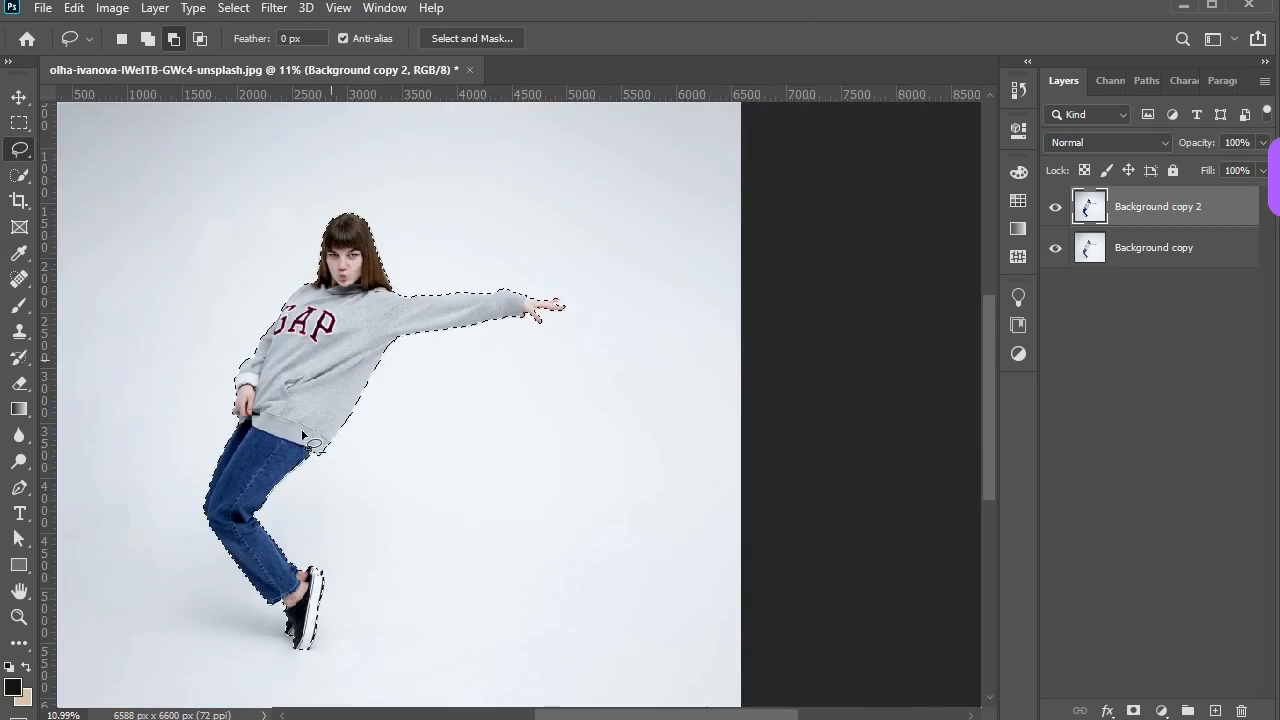
{"action": "scroll", "coordinate": [285, 630], "scroll_direction": "up", "scroll_amount": 3}
{"action": "scroll", "coordinate": [280, 630], "scroll_direction": "up", "scroll_amount": 8}
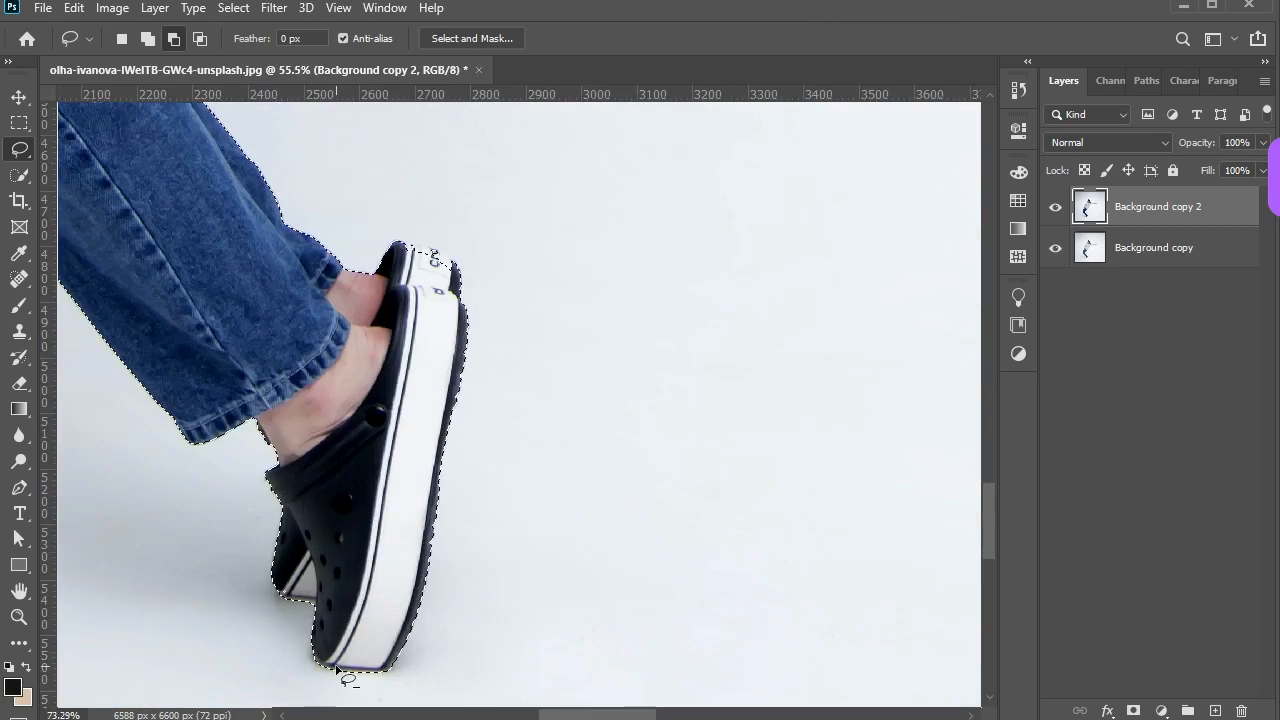
- Refine the selection around the rear shoe's toe with the Lasso, subtracting the background beneath it and adding the missed sole edge
{"action": "scroll", "coordinate": [303, 585], "scroll_direction": "up", "scroll_amount": 4}
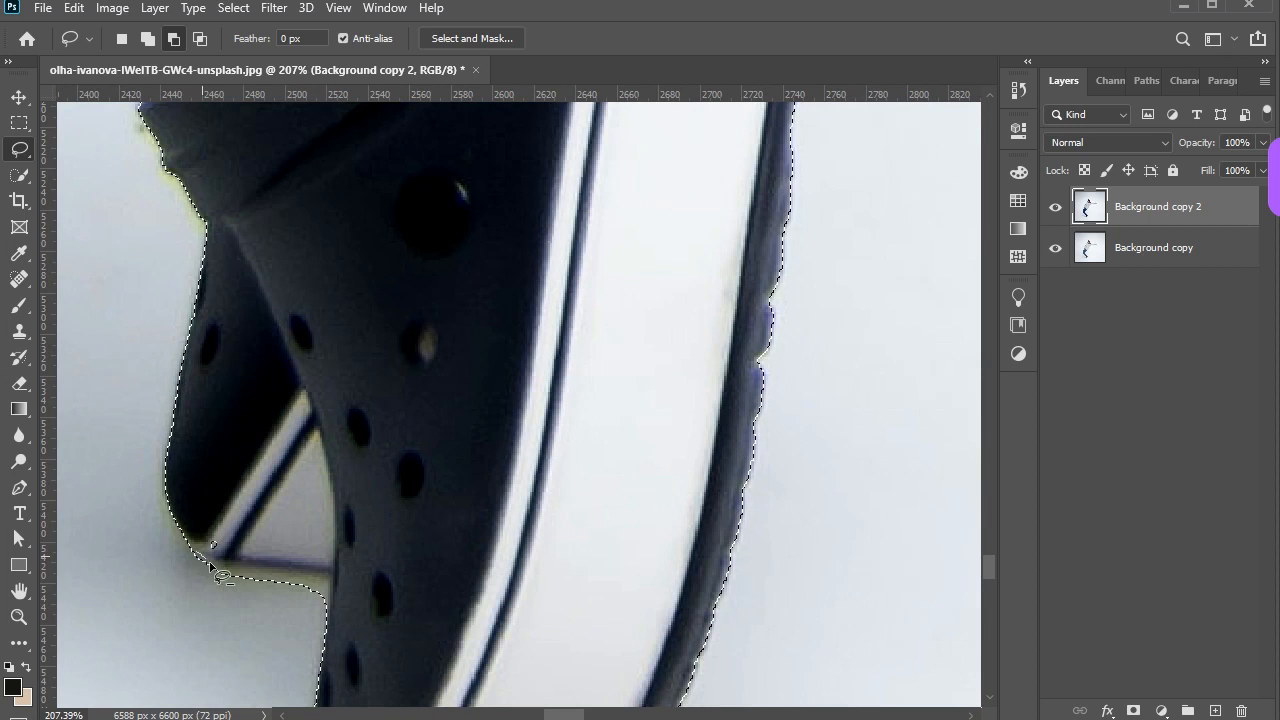
{"action": "left_click_drag", "start_coordinate": [330, 596], "coordinate": [234, 566]}
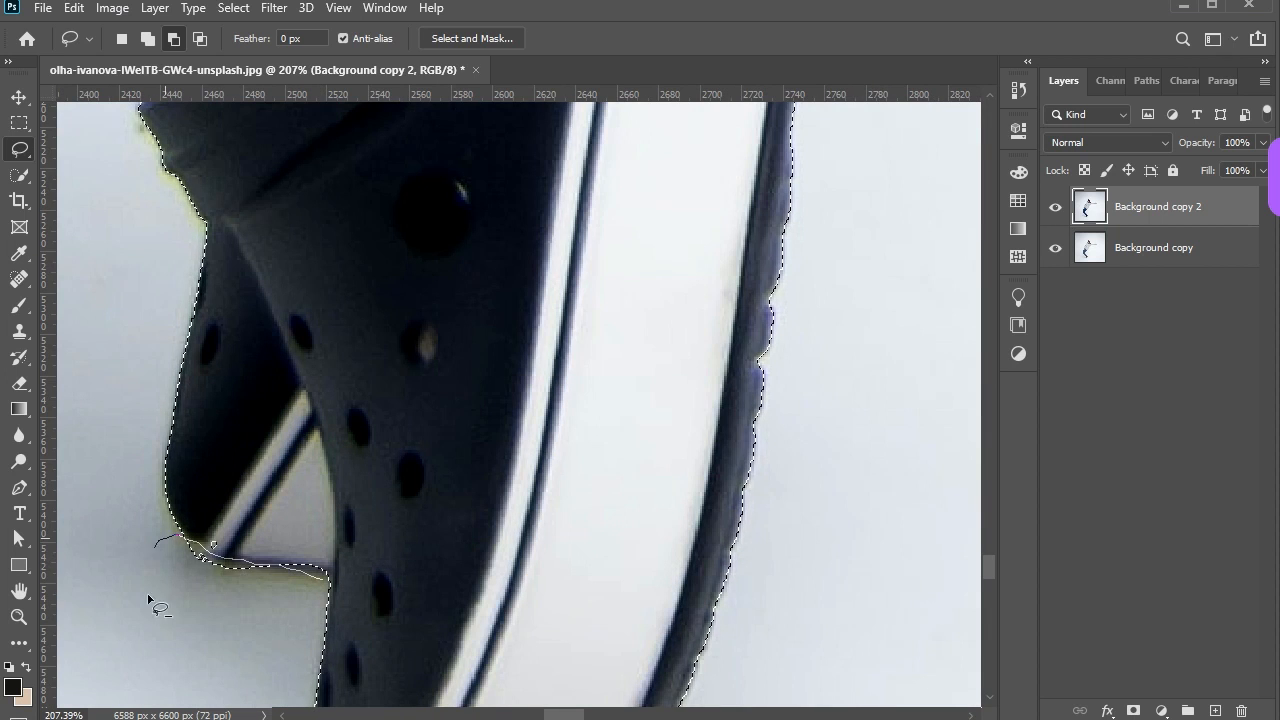
{"action": "left_click_drag", "start_coordinate": [148, 595], "coordinate": [172, 602]}
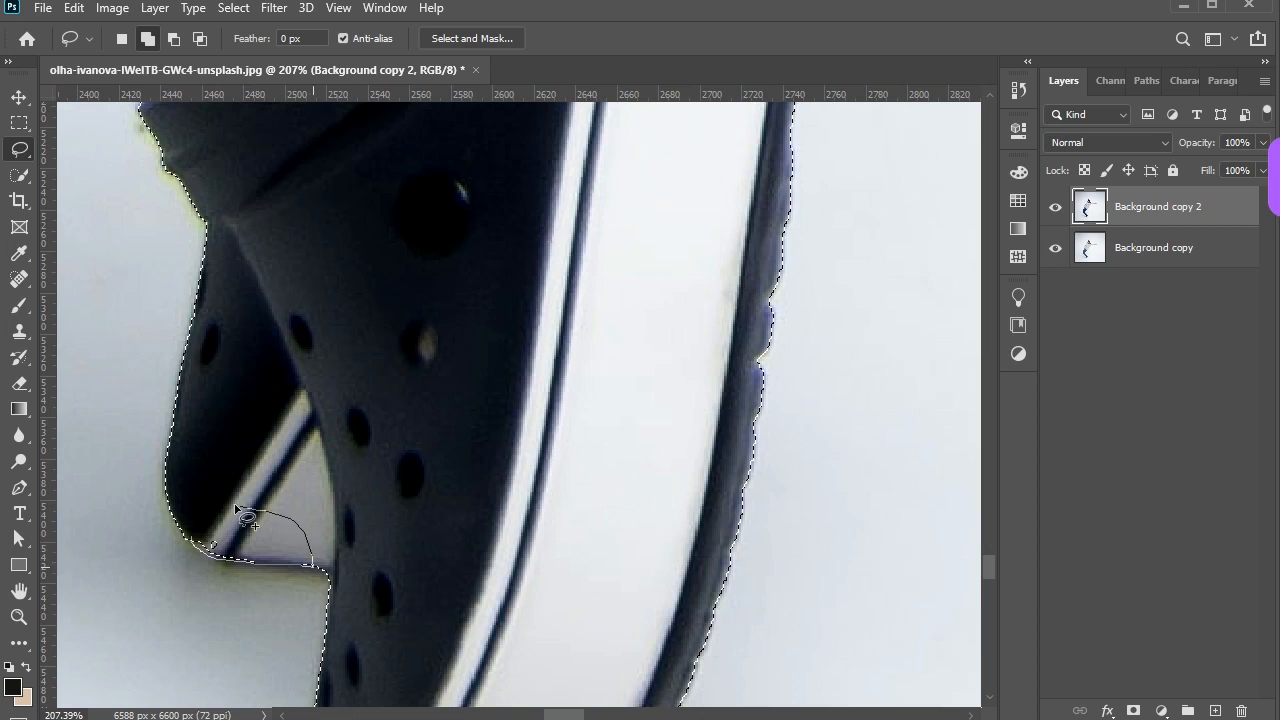
{"action": "left_click_drag", "start_coordinate": [237, 508], "coordinate": [229, 545]}
- Subtract the background strip beneath the front shoe's toe from the selection with the Lasso
{"action": "scroll", "coordinate": [345, 553], "scroll_direction": "down", "scroll_amount": 7}
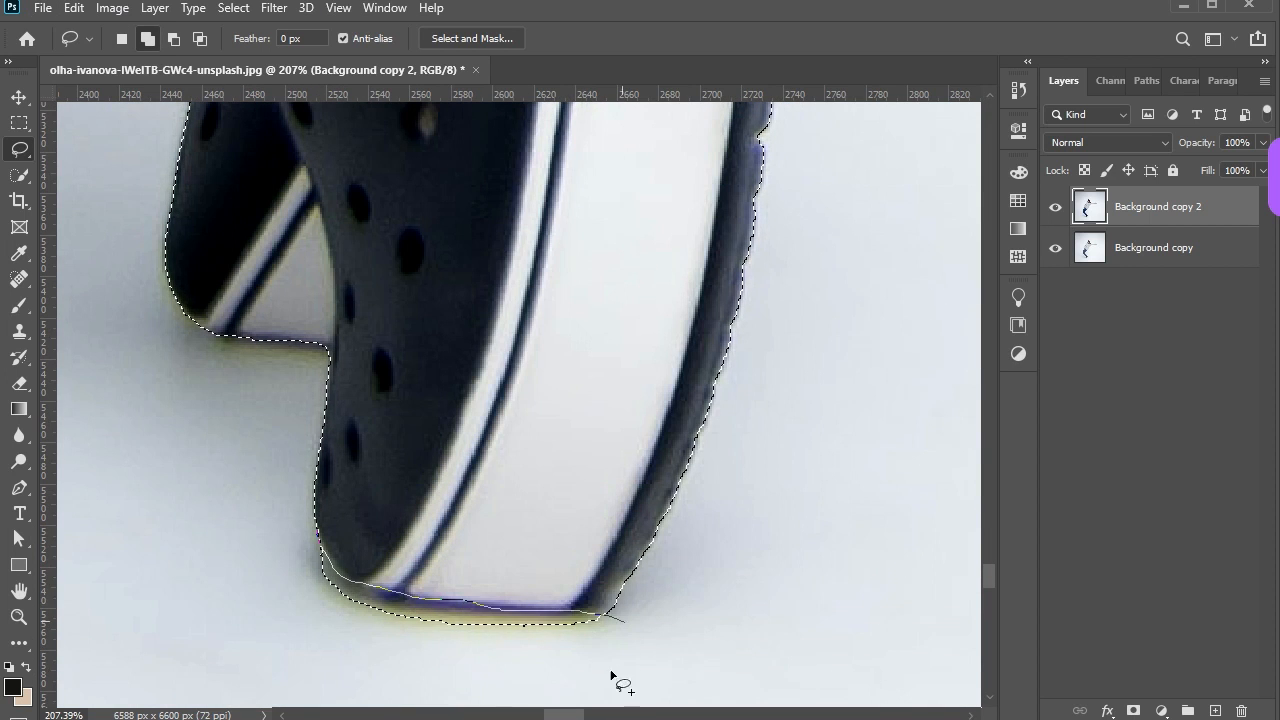
{"action": "left_click_drag", "start_coordinate": [611, 676], "coordinate": [316, 570]}
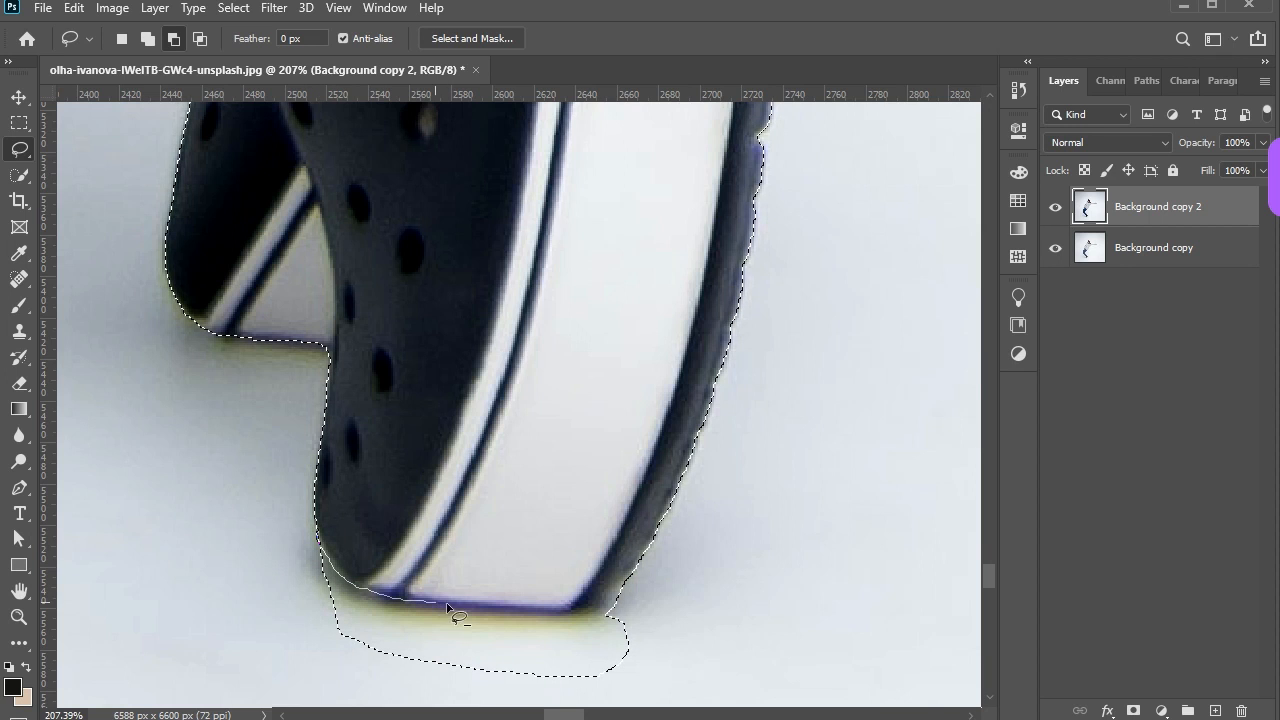
{"action": "scroll", "coordinate": [240, 490], "scroll_direction": "down", "scroll_amount": 5}
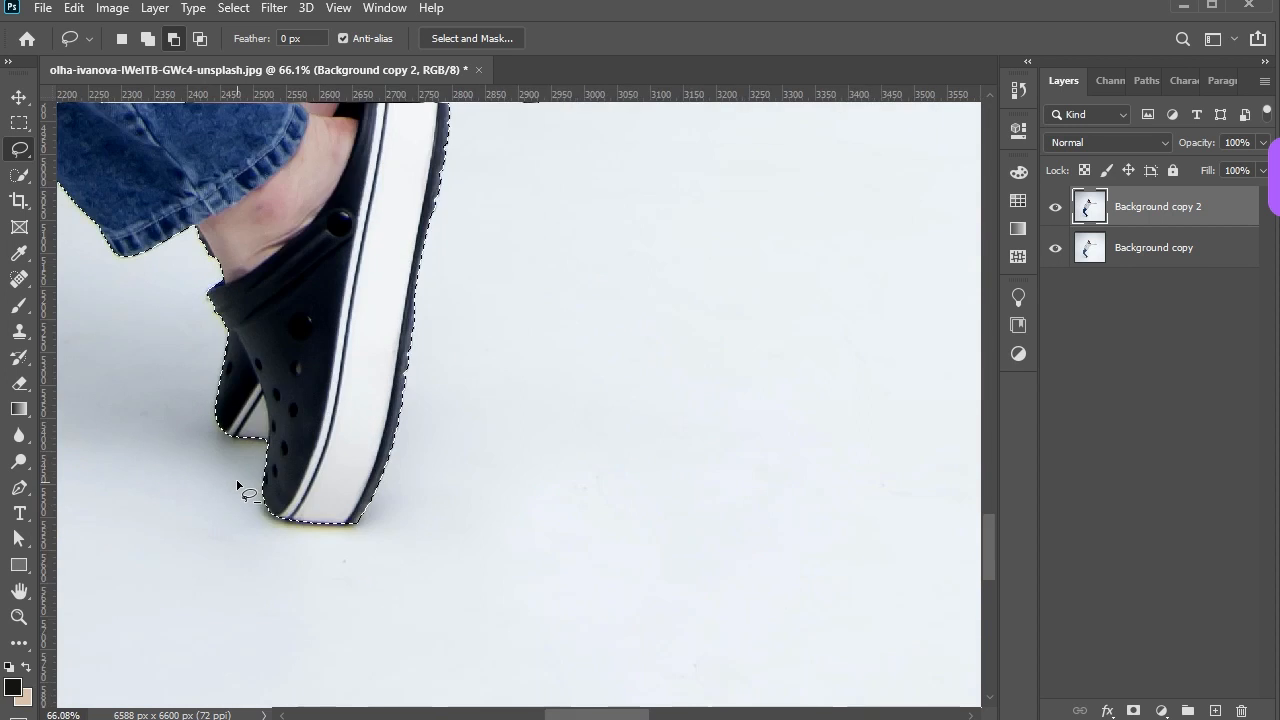
- Add the missed white sole at the rear shoe's heel to the selection and clean up its curved outer edge
{"action": "scroll", "coordinate": [333, 147], "scroll_direction": "up", "scroll_amount": 3}
{"action": "scroll", "coordinate": [333, 147], "scroll_direction": "up", "scroll_amount": 3}
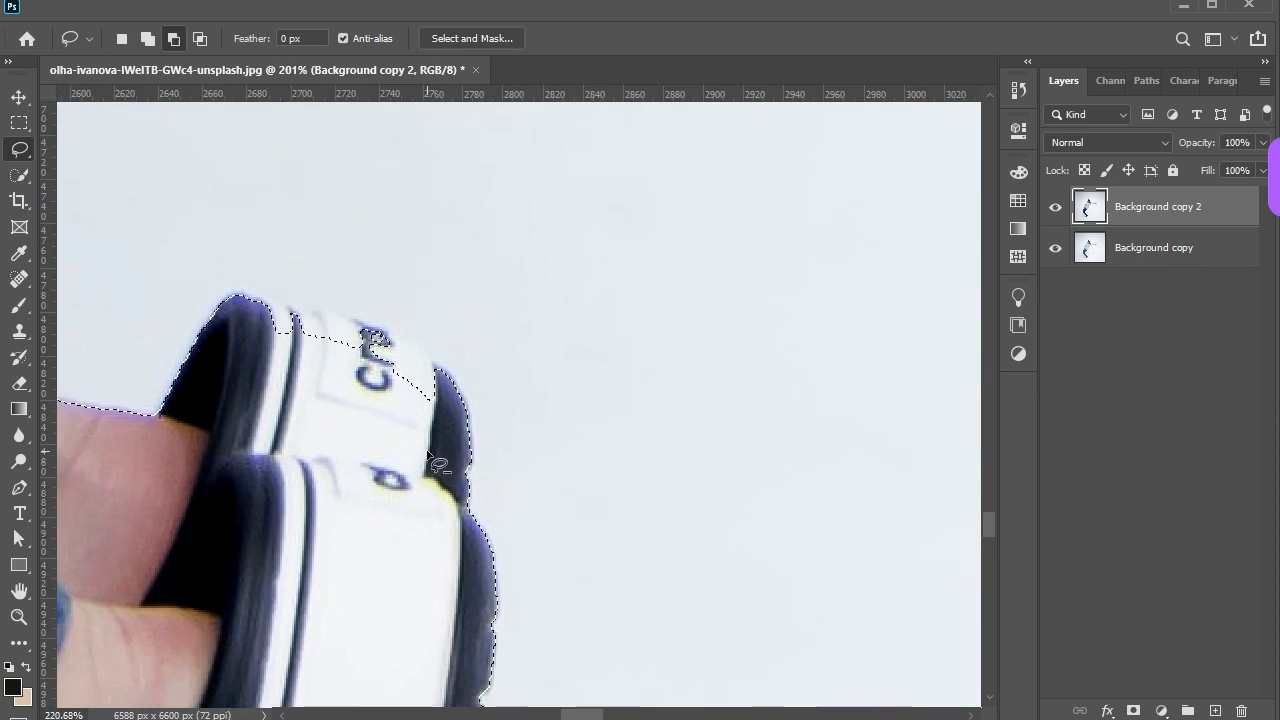
{"action": "left_click_drag", "start_coordinate": [173, 418], "coordinate": [185, 258]}
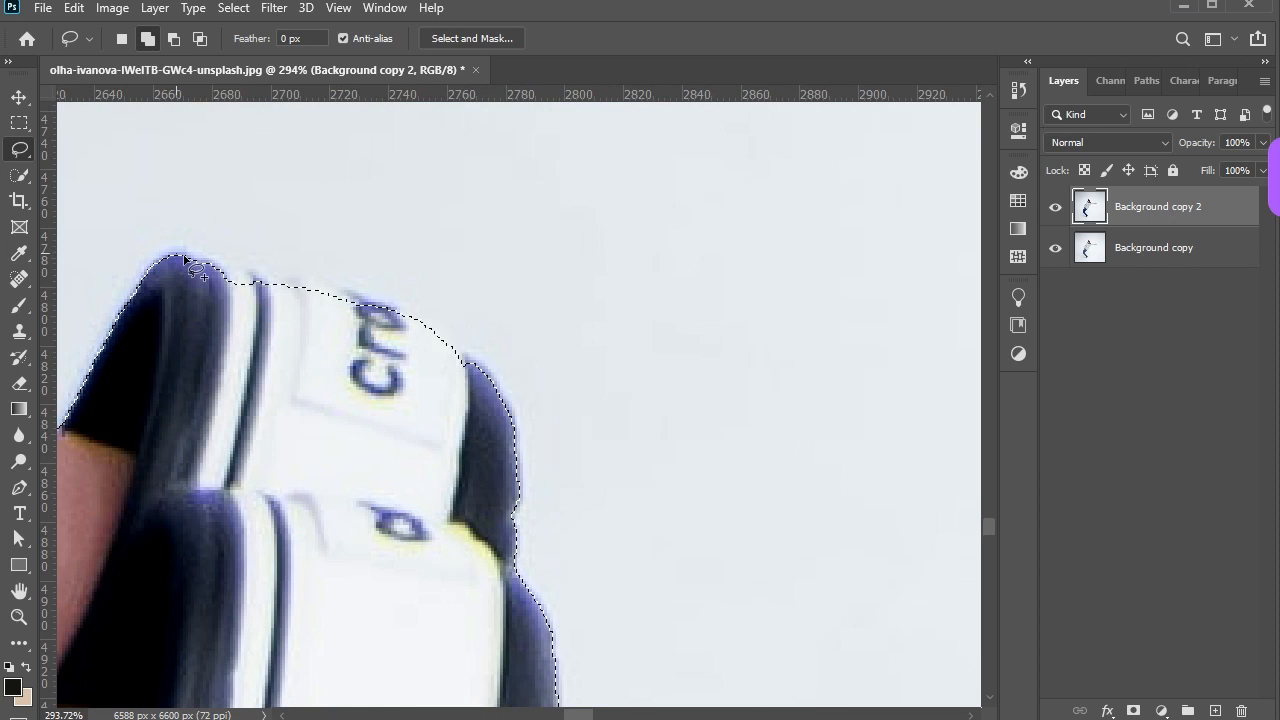
{"action": "left_click_drag", "start_coordinate": [430, 343], "coordinate": [523, 443]}
{"action": "key", "text": "alt"}
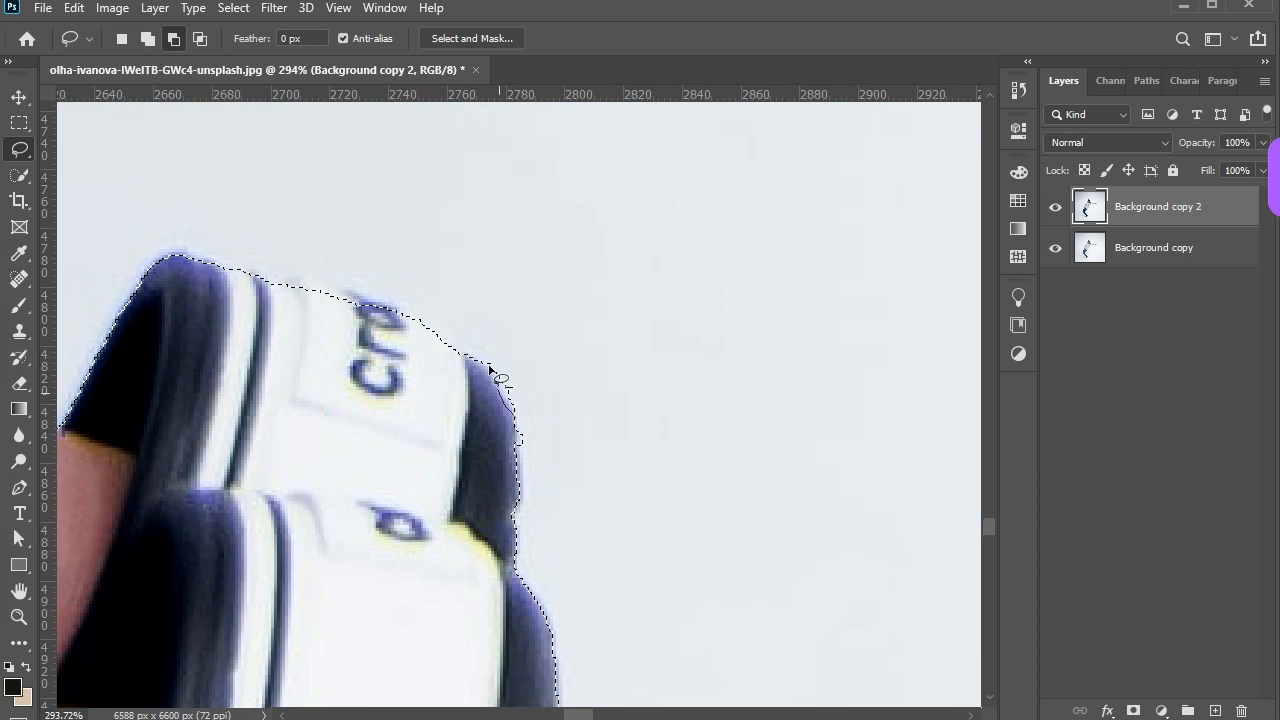
{"action": "key", "text": "shift"}
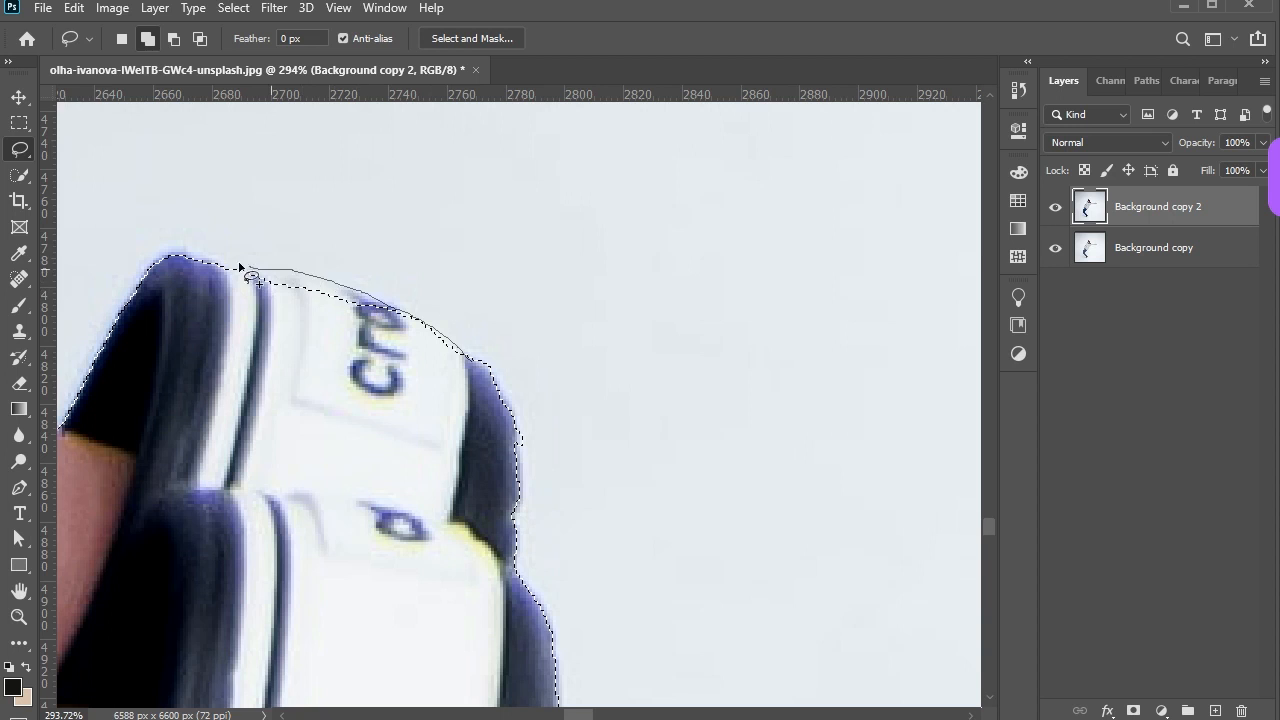
- Invert the selection of the woman and expand the inverted selection
{"action": "scroll", "coordinate": [275, 432], "scroll_direction": "down", "scroll_amount": 15}
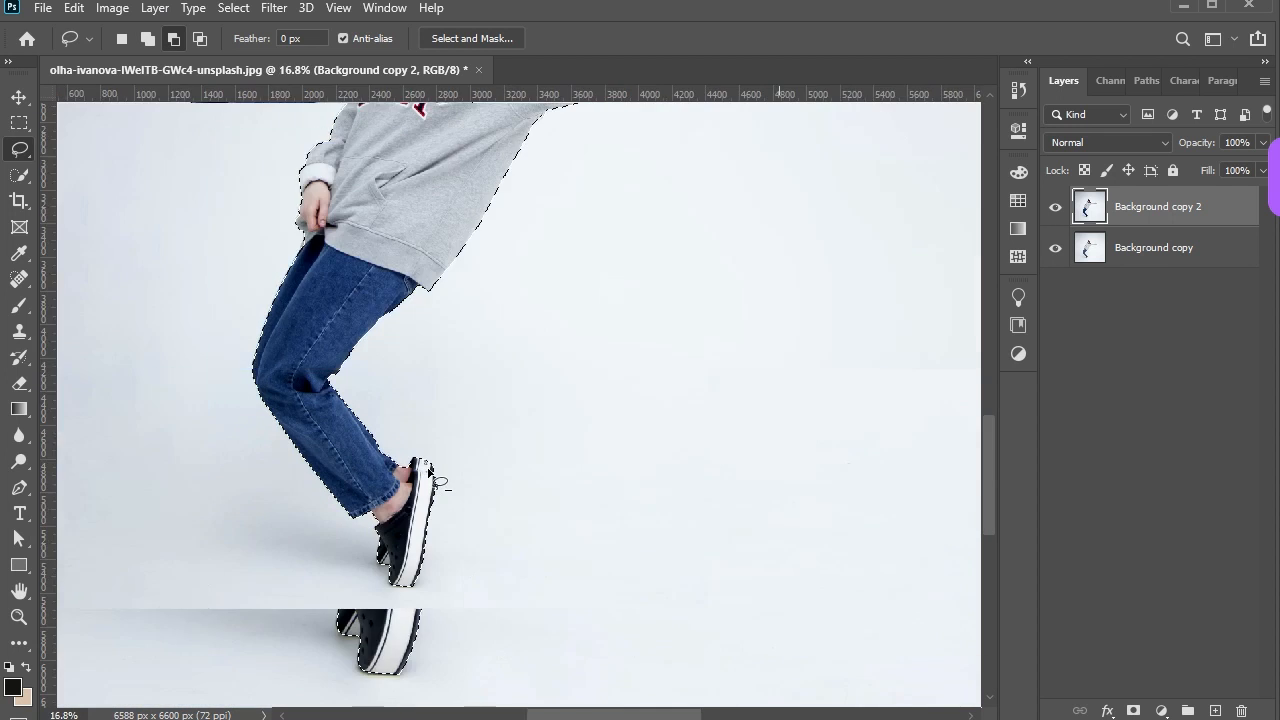
{"action": "scroll", "coordinate": [477, 510], "scroll_direction": "up", "scroll_amount": 2}
{"action": "right_click", "coordinate": [465, 237]}
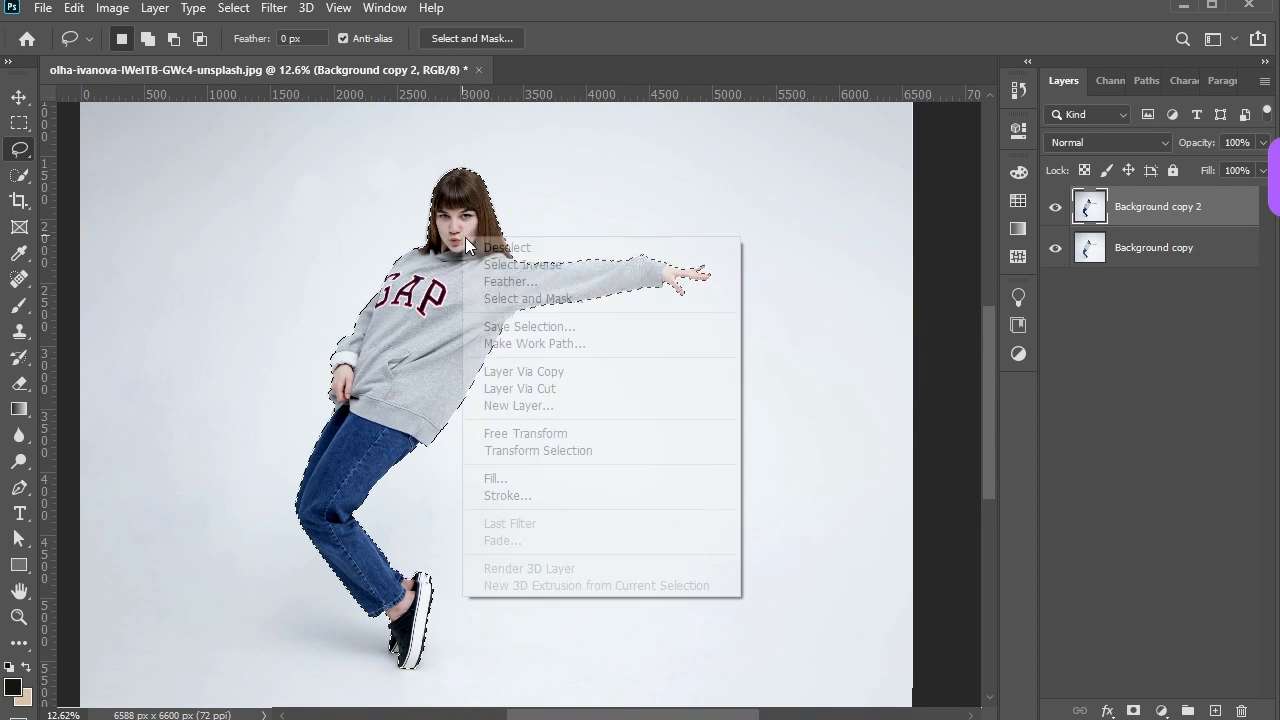
{"action": "left_click", "coordinate": [520, 272]}
{"action": "left_click", "coordinate": [233, 8]}
{"action": "mouse_move", "coordinate": [289, 288]}
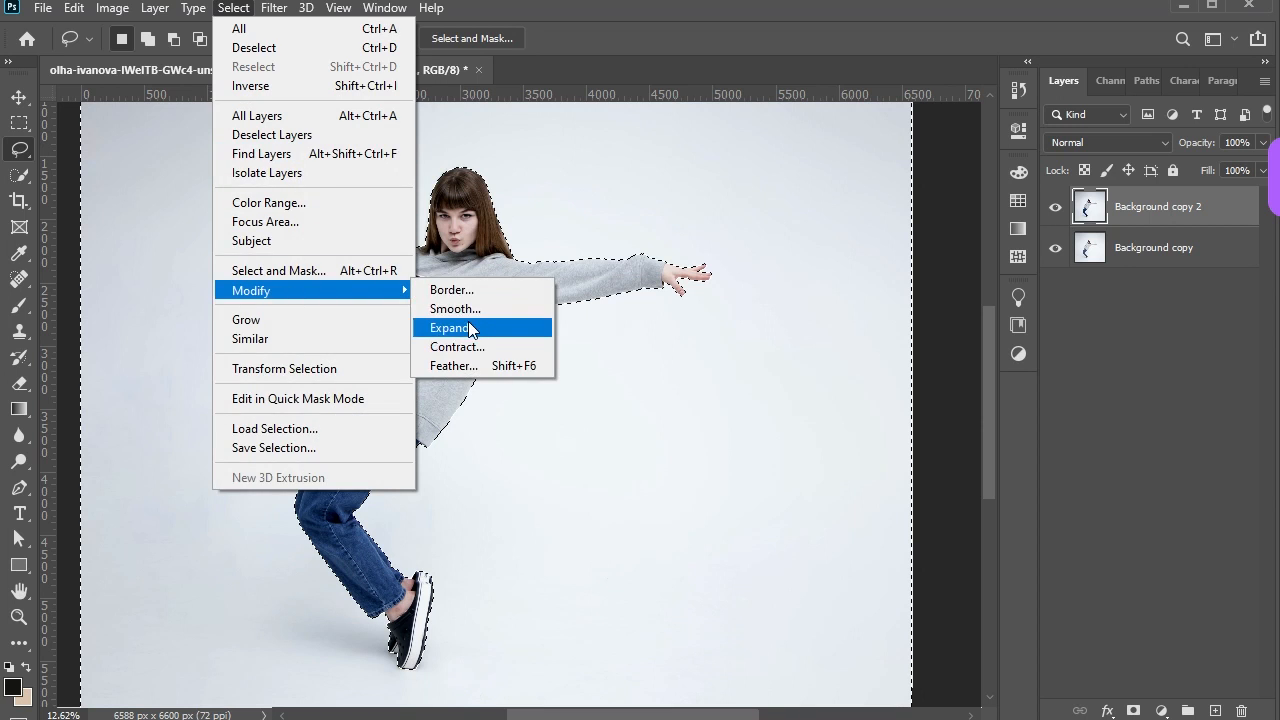
{"action": "left_click", "coordinate": [450, 329]}
{"action": "left_click", "coordinate": [733, 160]}
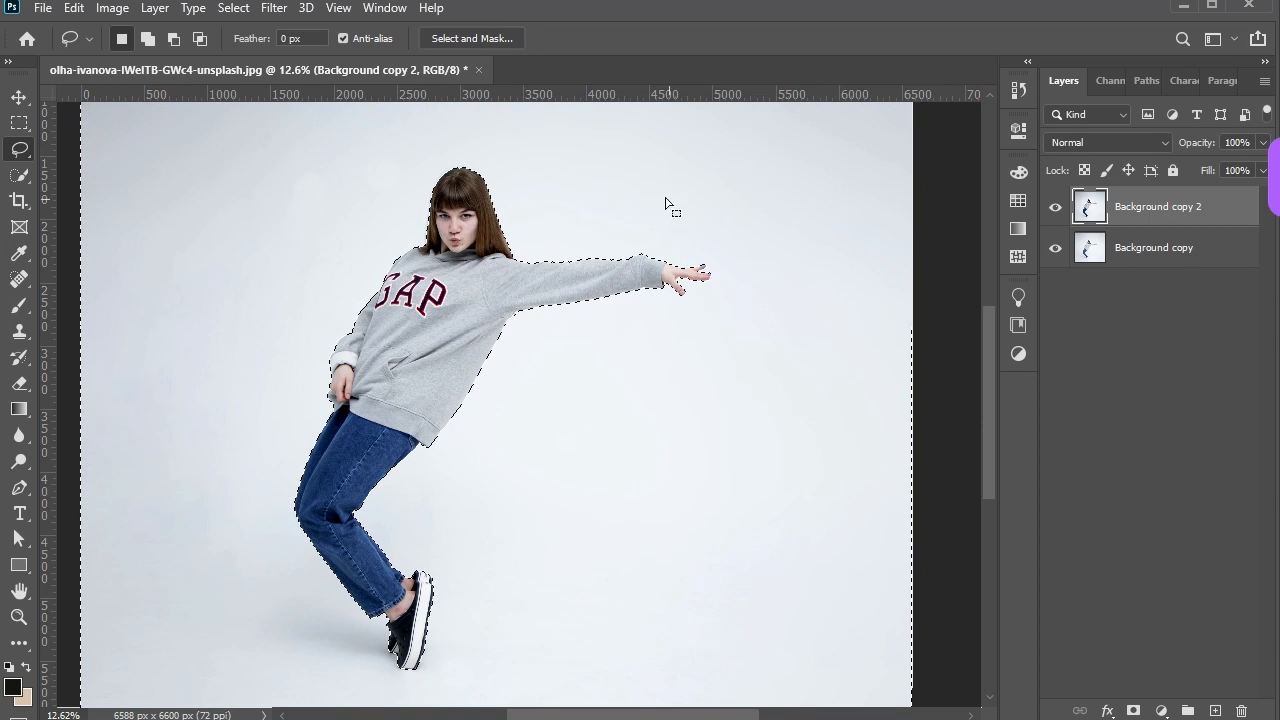
{"action": "key", "text": "ctrl+j"}
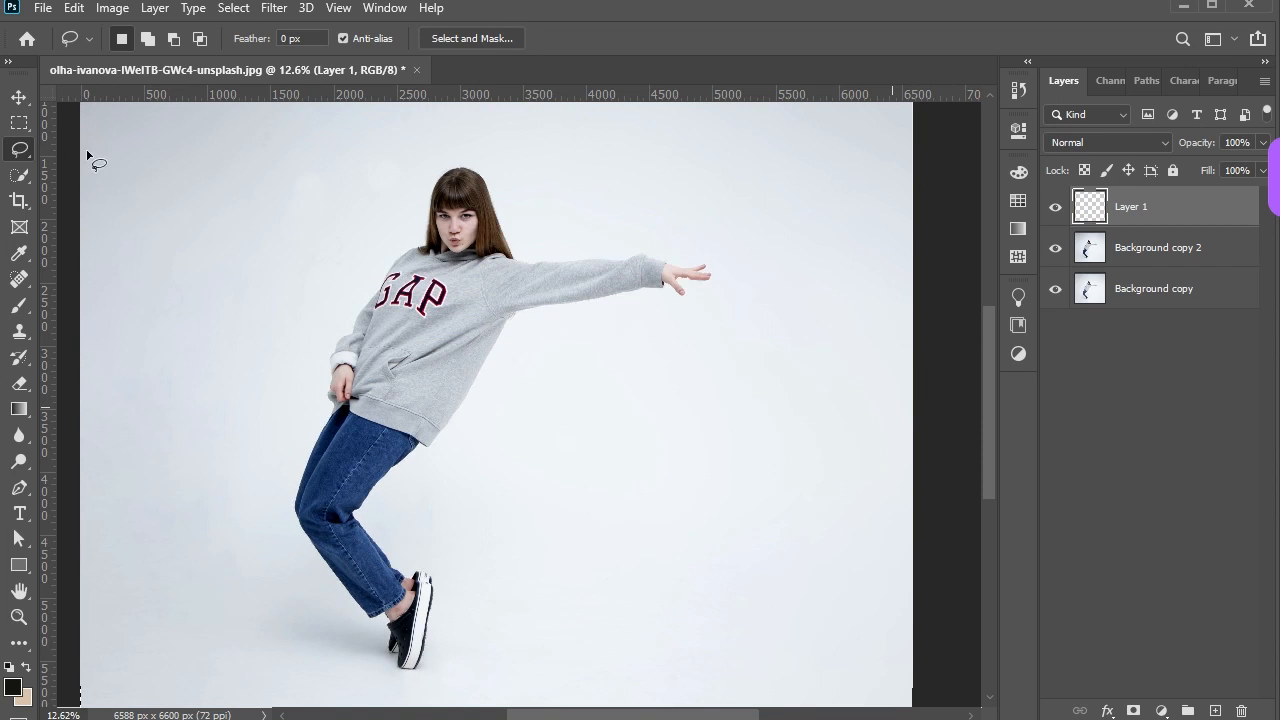
{"action": "left_click", "coordinate": [22, 98]}
{"action": "key", "text": "ctrl+z"}
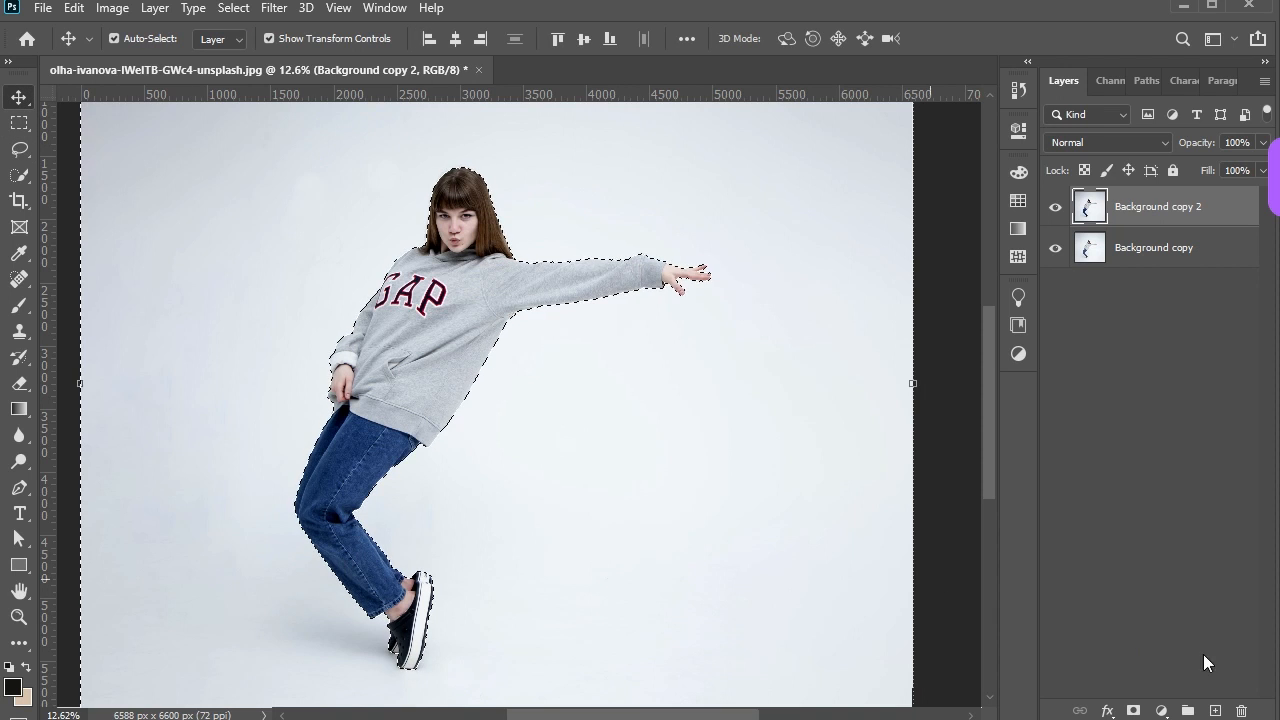
- Isolate the woman on Background copy 2 with an inverted layer mask and hide the Background copy layer
{"action": "left_click", "coordinate": [1135, 711]}
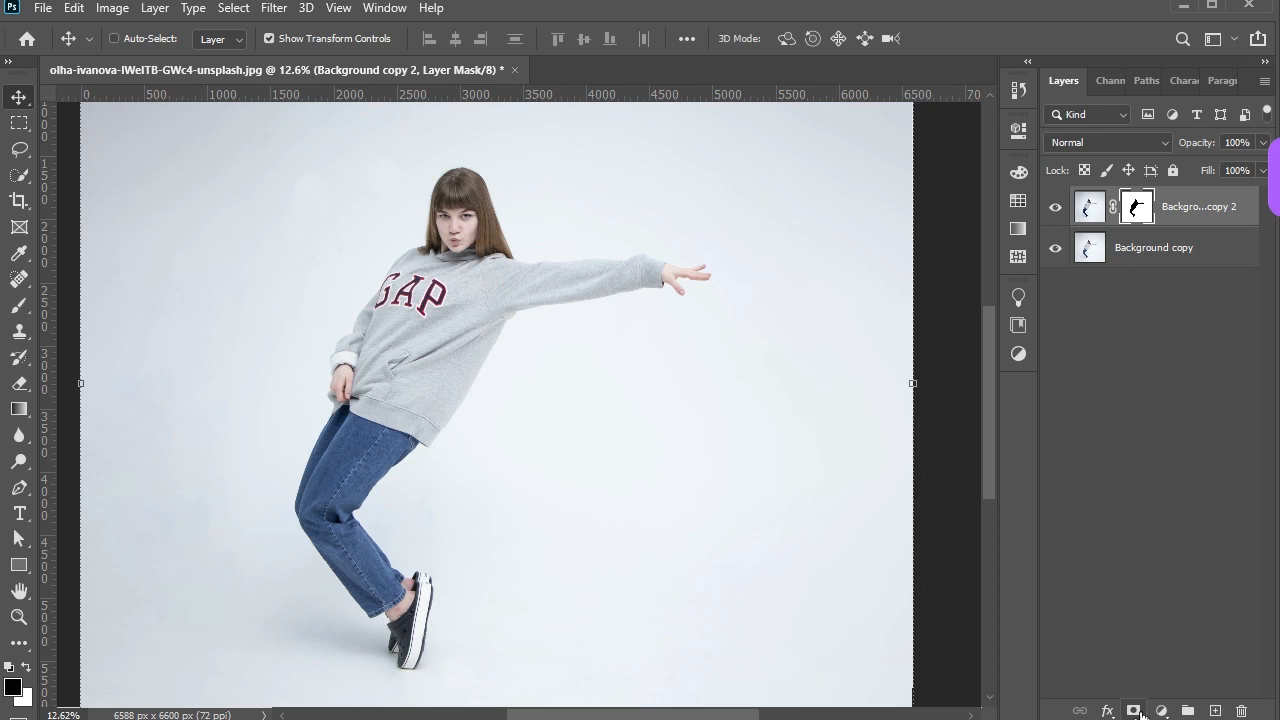
{"action": "key", "text": "ctrl+i"}
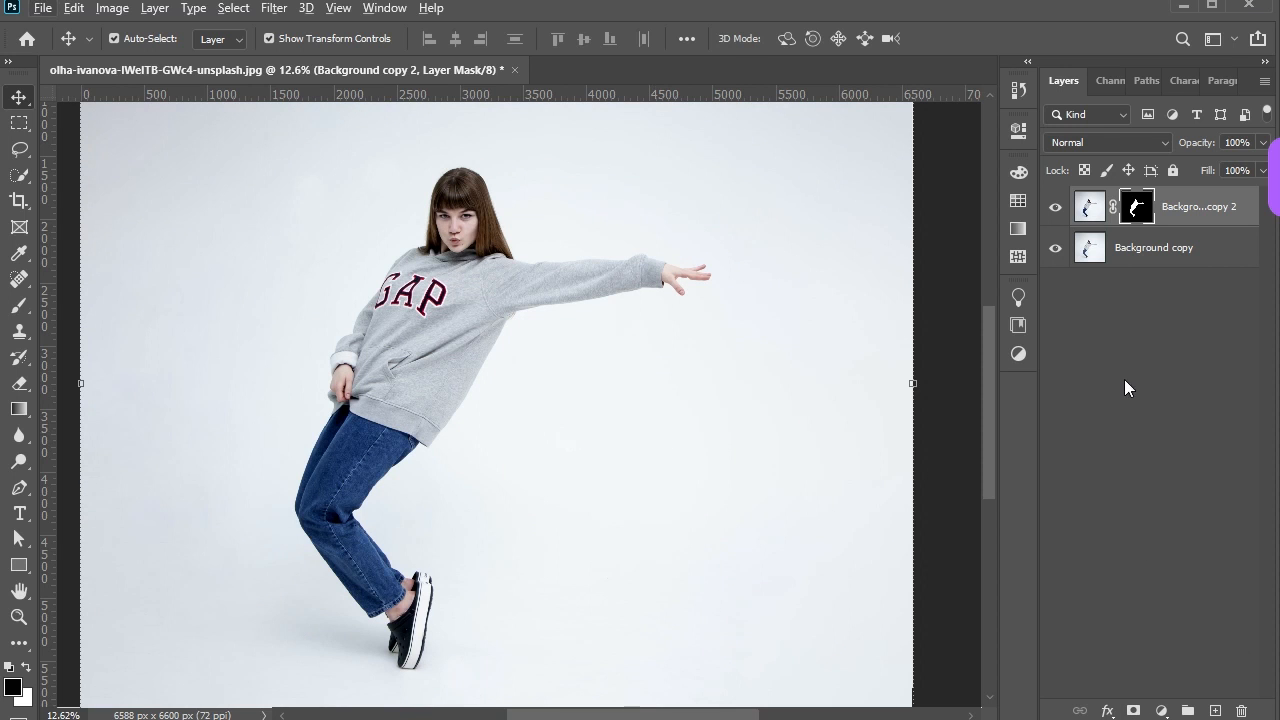
{"action": "left_click", "coordinate": [1054, 247]}
{"action": "scroll", "coordinate": [567, 359], "scroll_direction": "down", "scroll_amount": 2}
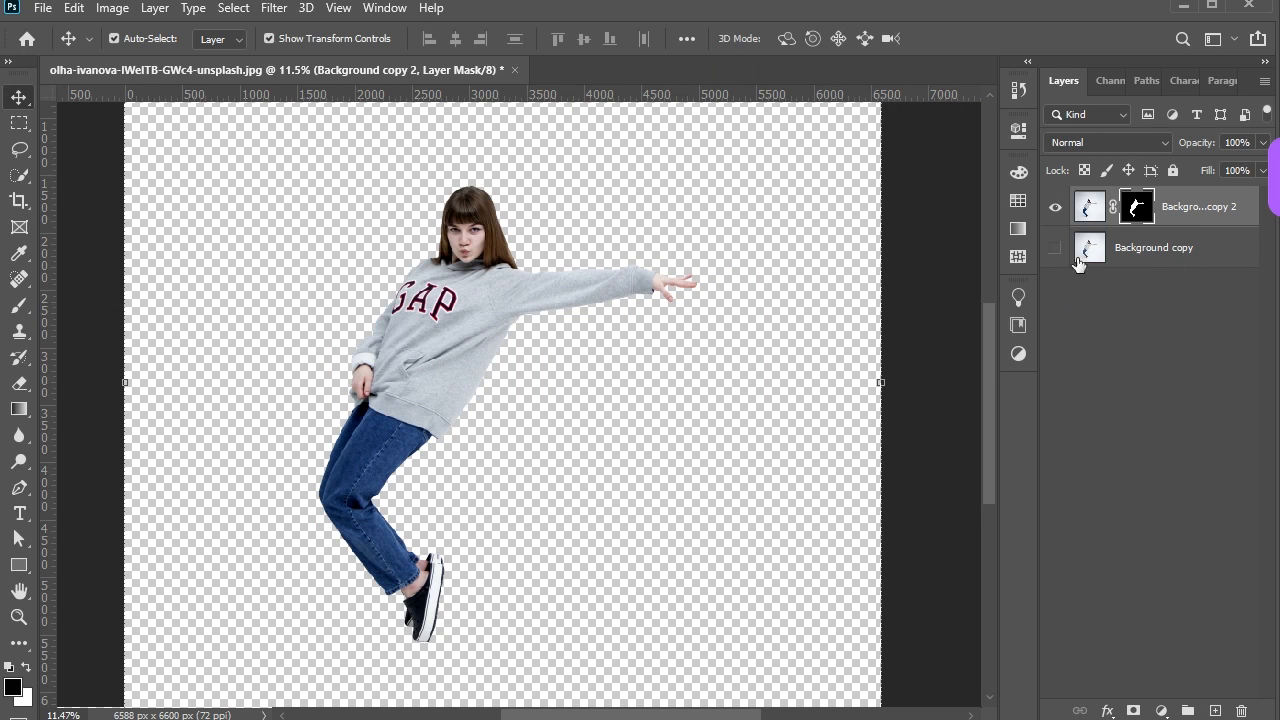
{"action": "scroll", "coordinate": [393, 379], "scroll_direction": "up", "scroll_amount": 1}
{"action": "scroll", "coordinate": [408, 371], "scroll_direction": "down", "scroll_amount": 1}
- Convert the masked Background copy 2 layer to a smart object
{"action": "left_click", "coordinate": [20, 122]}
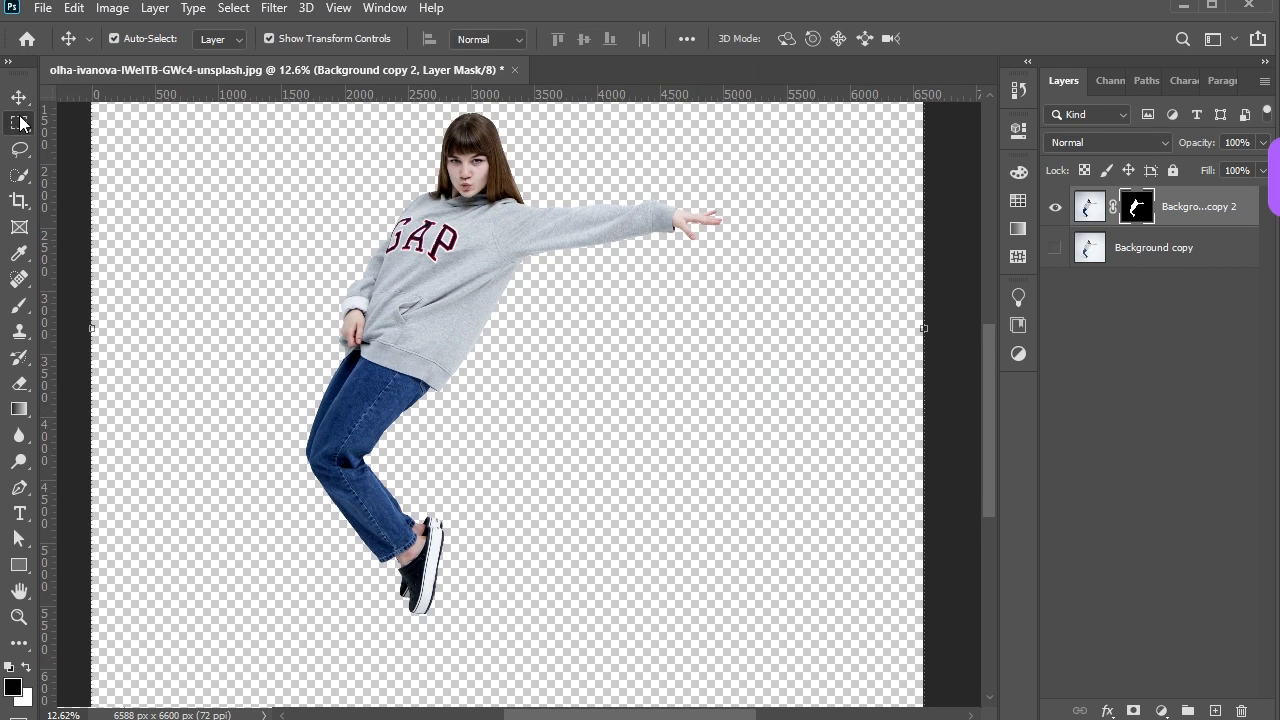
{"action": "right_click", "coordinate": [1237, 208]}
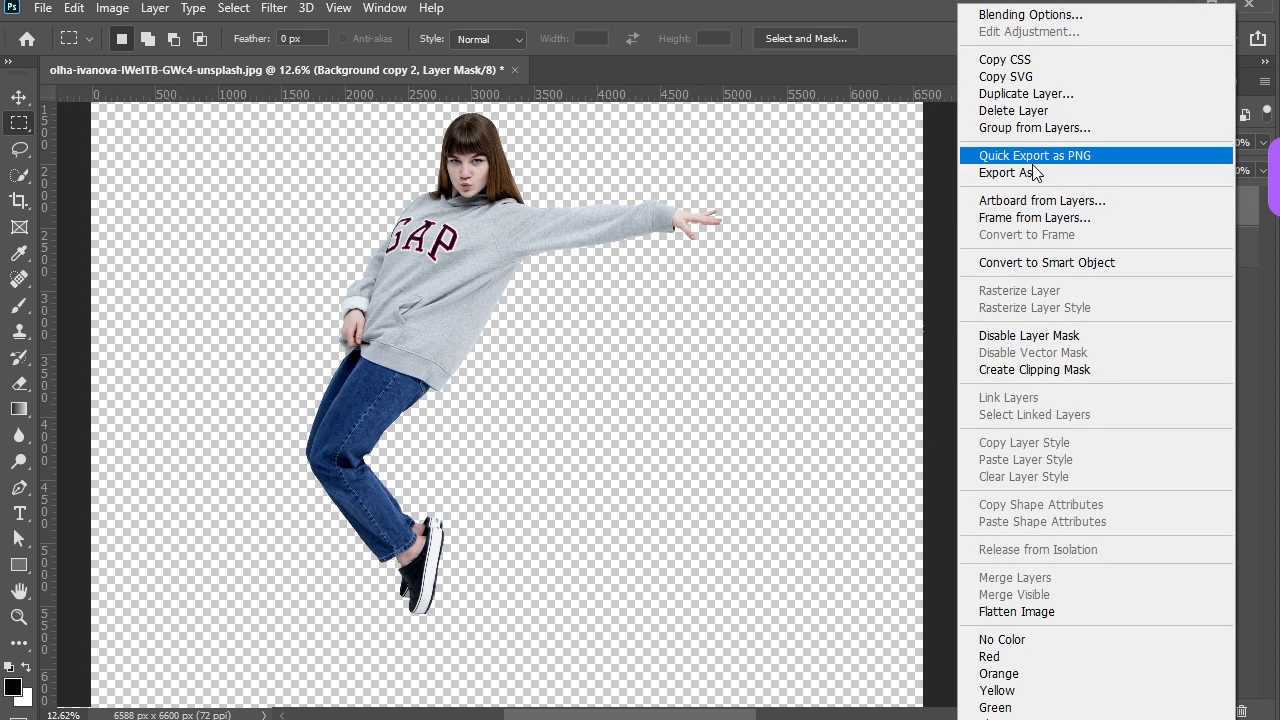
{"action": "left_click", "coordinate": [1030, 262]}
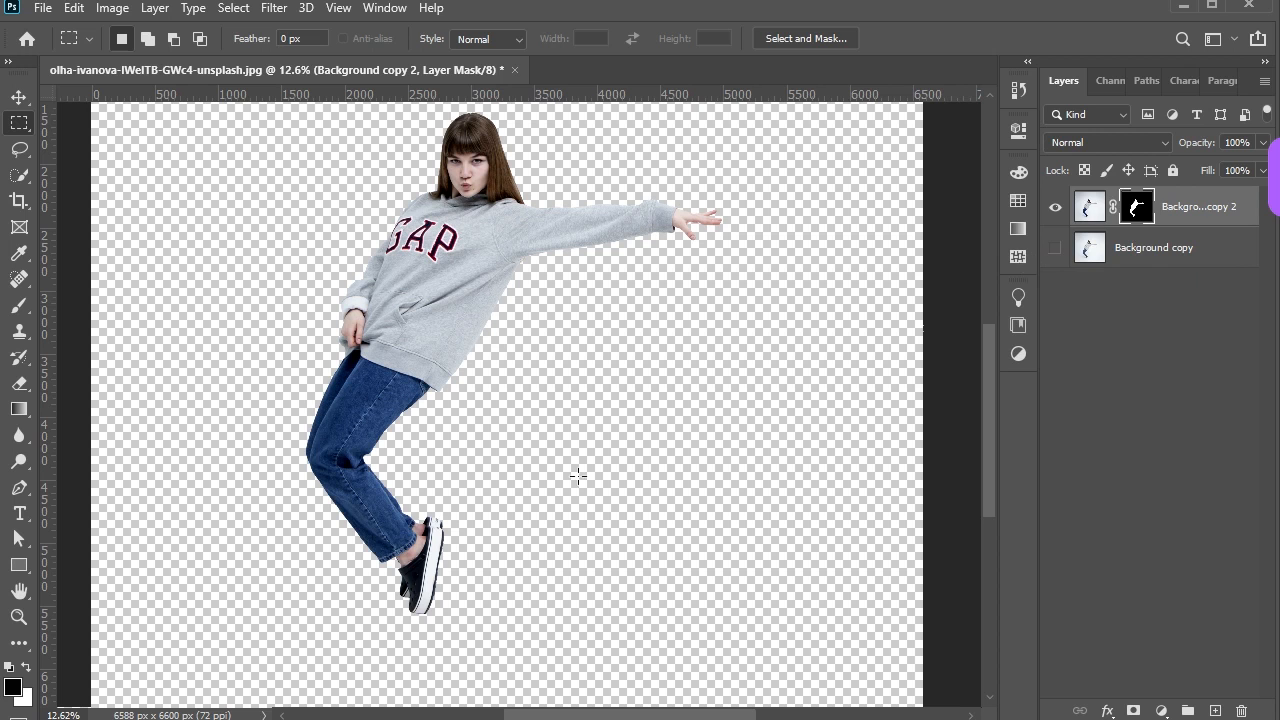
- Select a vertical strip about 8 px wide and 244 px high through the front shoe's toe and copy it to a new layer
{"action": "scroll", "coordinate": [422, 605], "scroll_direction": "up", "scroll_amount": 5}
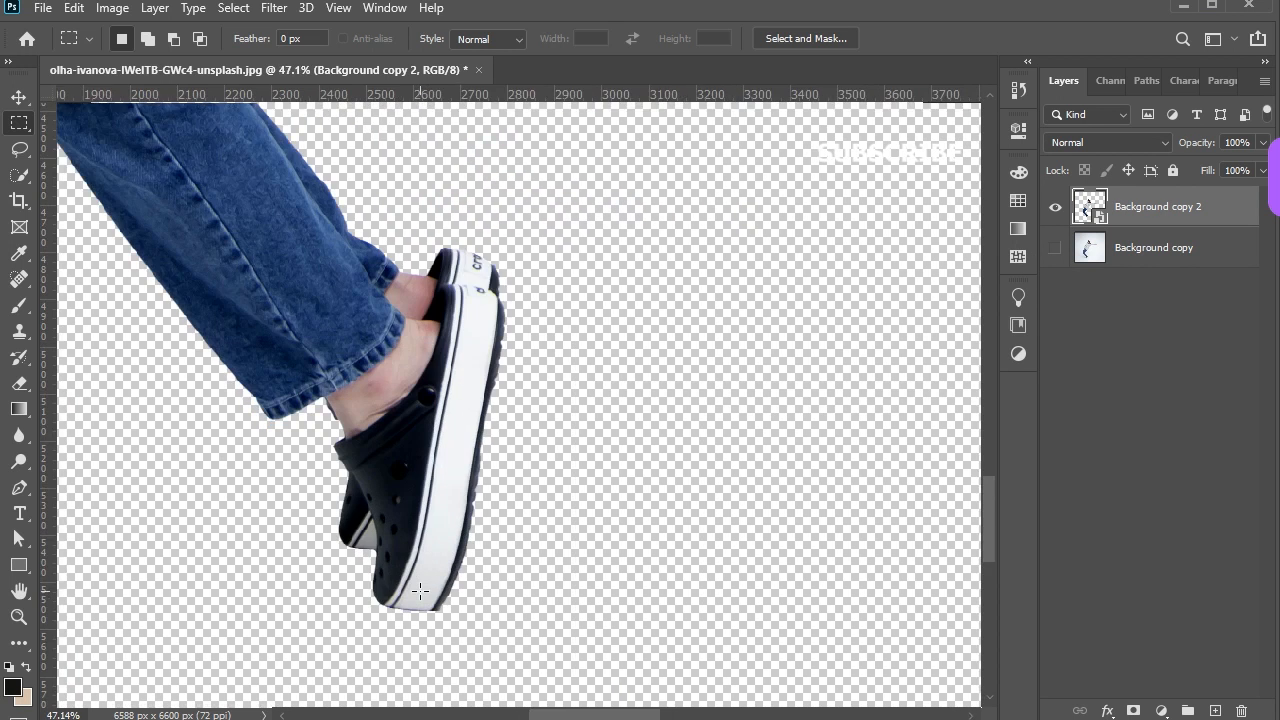
{"action": "scroll", "coordinate": [419, 591], "scroll_direction": "up", "scroll_amount": 3}
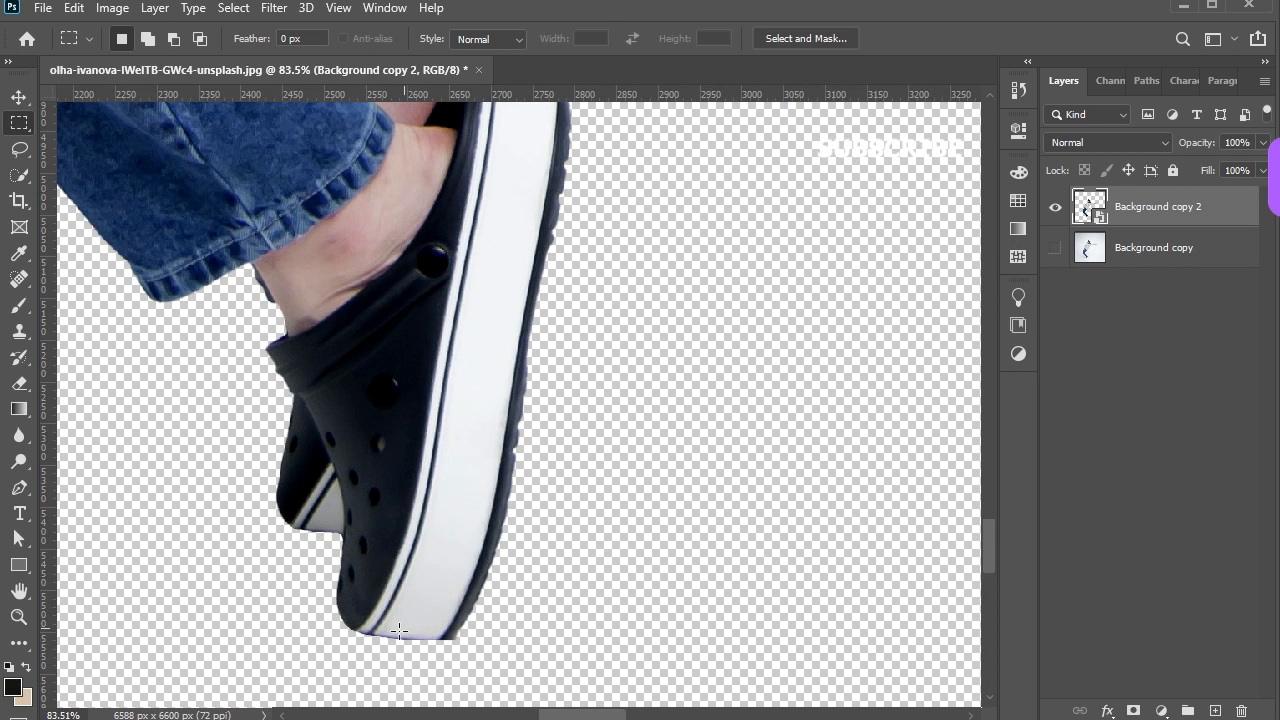
{"action": "left_click_drag", "start_coordinate": [385, 520], "coordinate": [383, 468]}
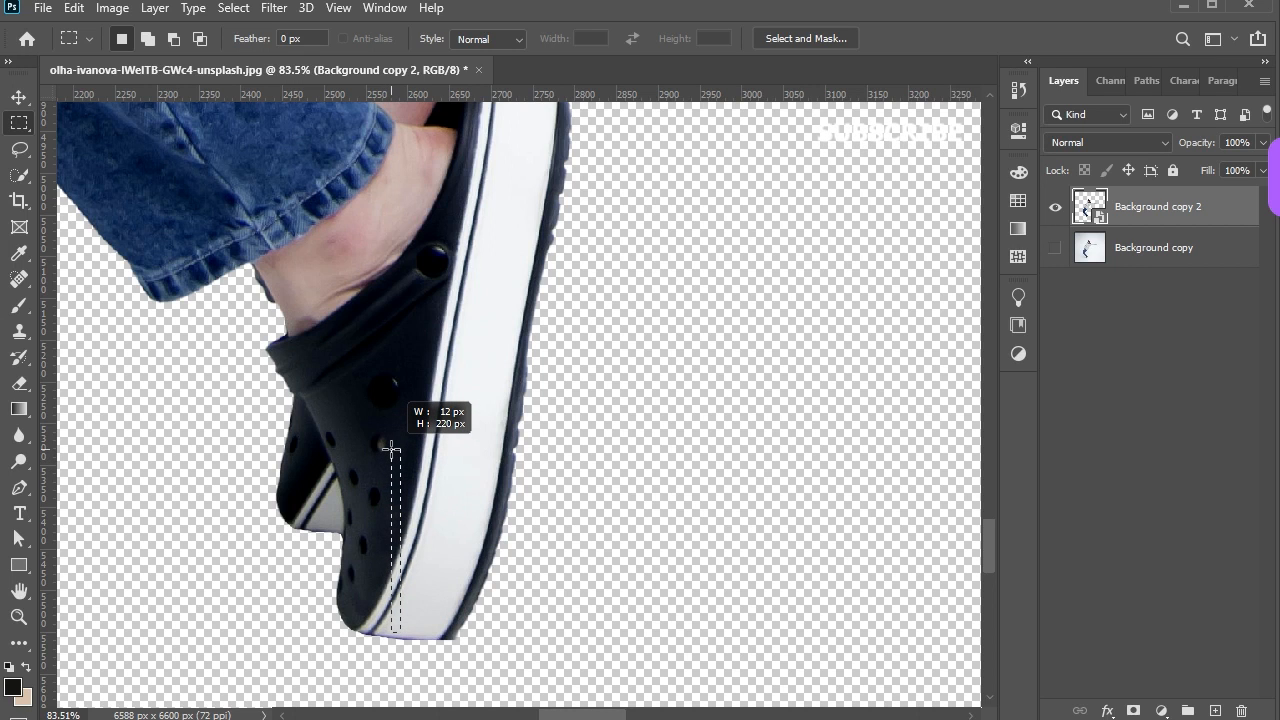
{"action": "left_click_drag", "start_coordinate": [410, 437], "coordinate": [409, 631]}
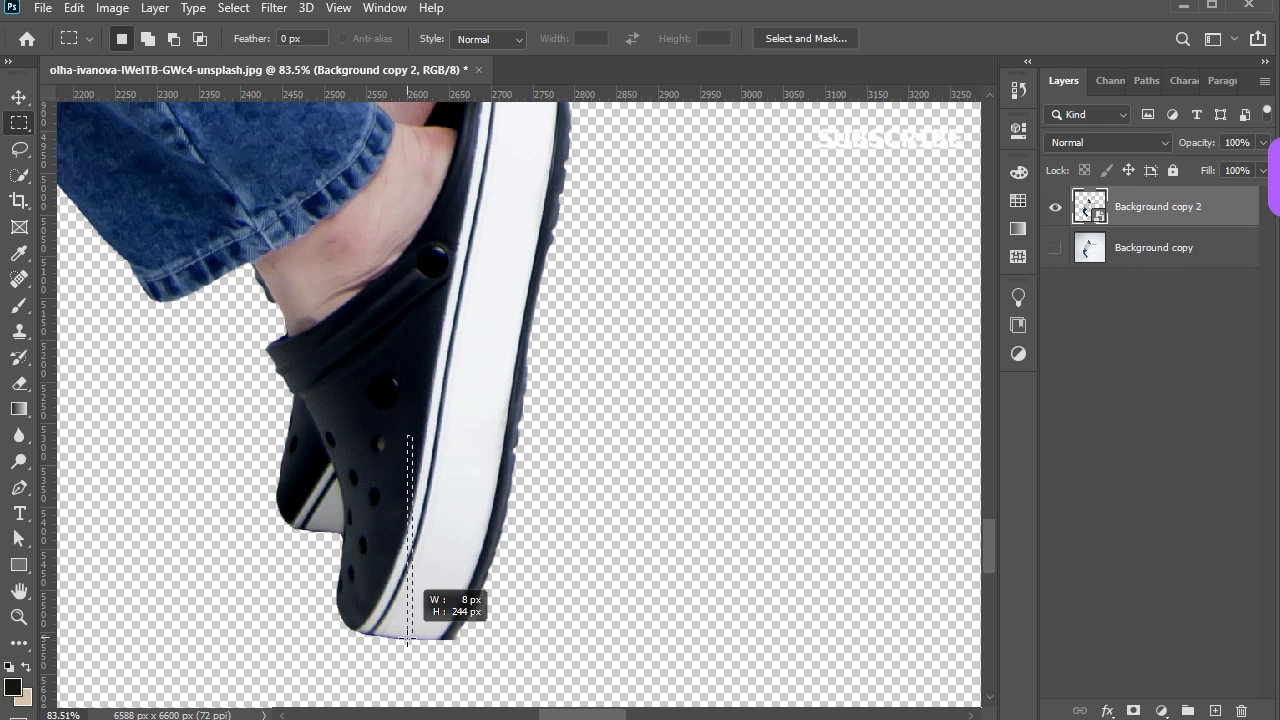
{"action": "scroll", "coordinate": [447, 615], "scroll_direction": "down", "scroll_amount": 3}
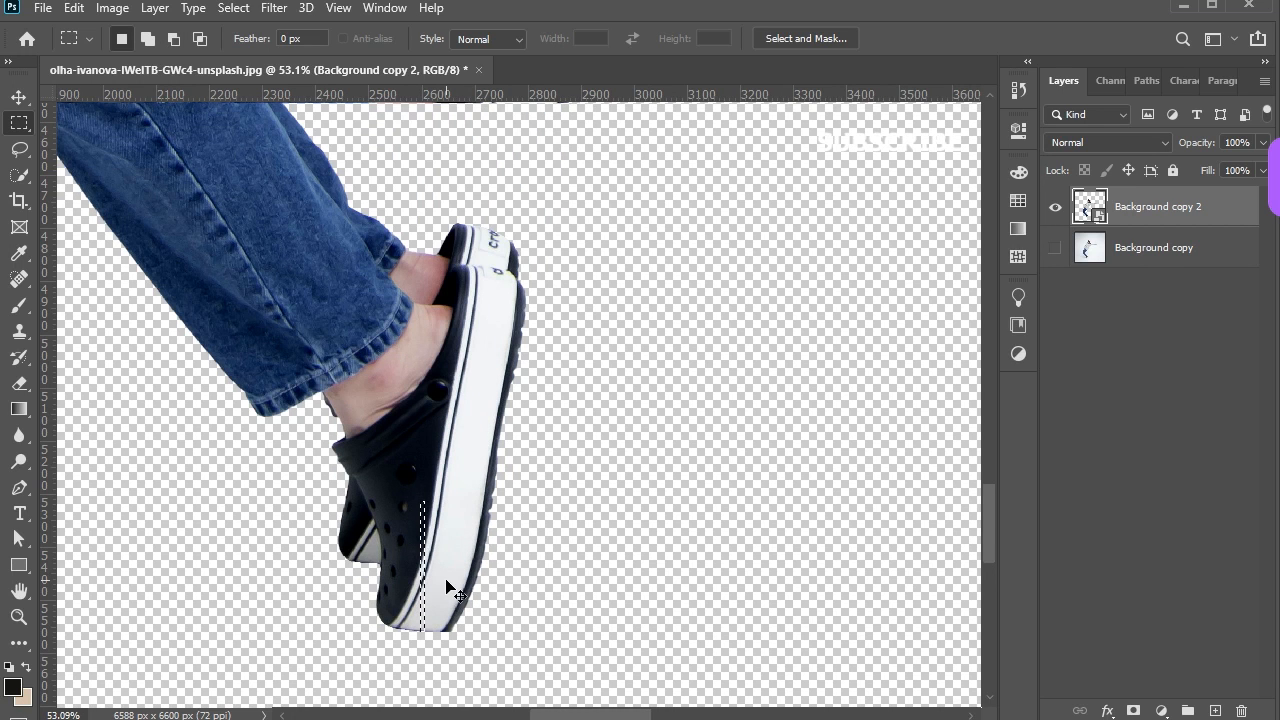
{"action": "key", "text": "ctrl+j"}
- Stretch the copied shoe strip on Layer 1 horizontally across the full width of the canvas
{"action": "key", "text": "v"}
{"action": "scroll", "coordinate": [560, 416], "scroll_direction": "down", "scroll_amount": 4}
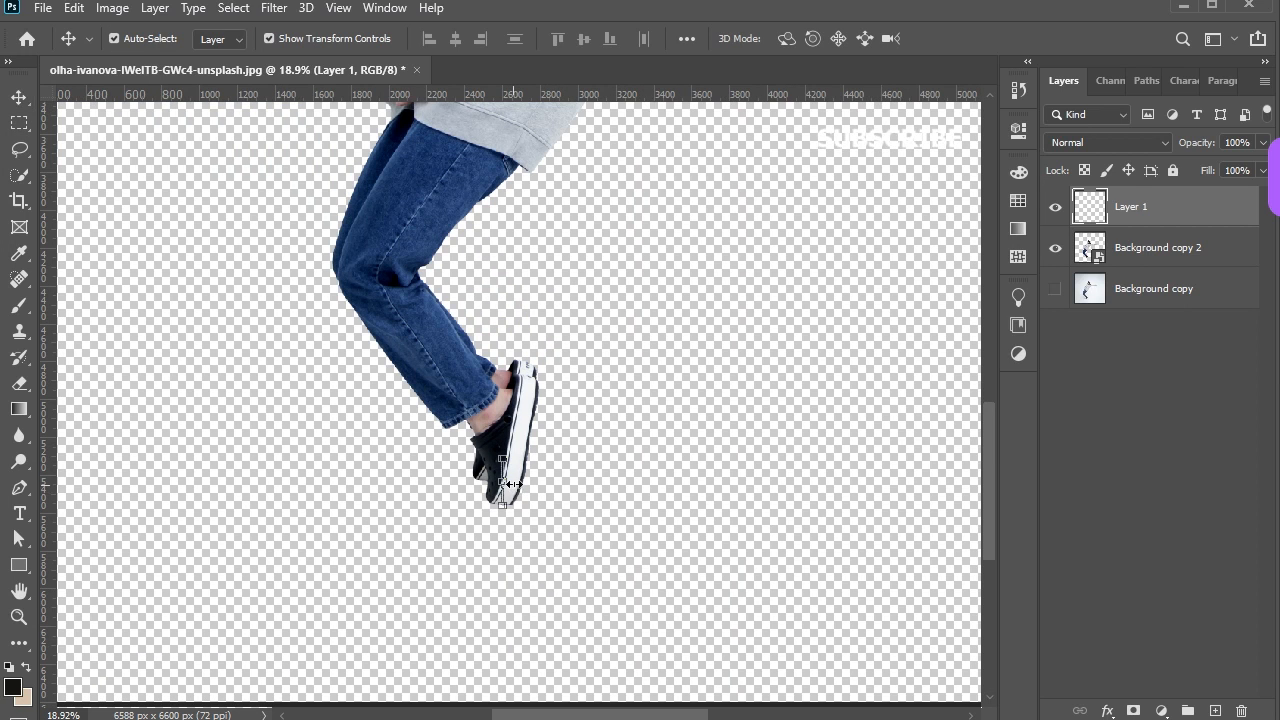
{"action": "left_click_drag", "start_coordinate": [510, 484], "coordinate": [978, 490]}
{"action": "scroll", "coordinate": [586, 450], "scroll_direction": "down", "scroll_amount": 3}
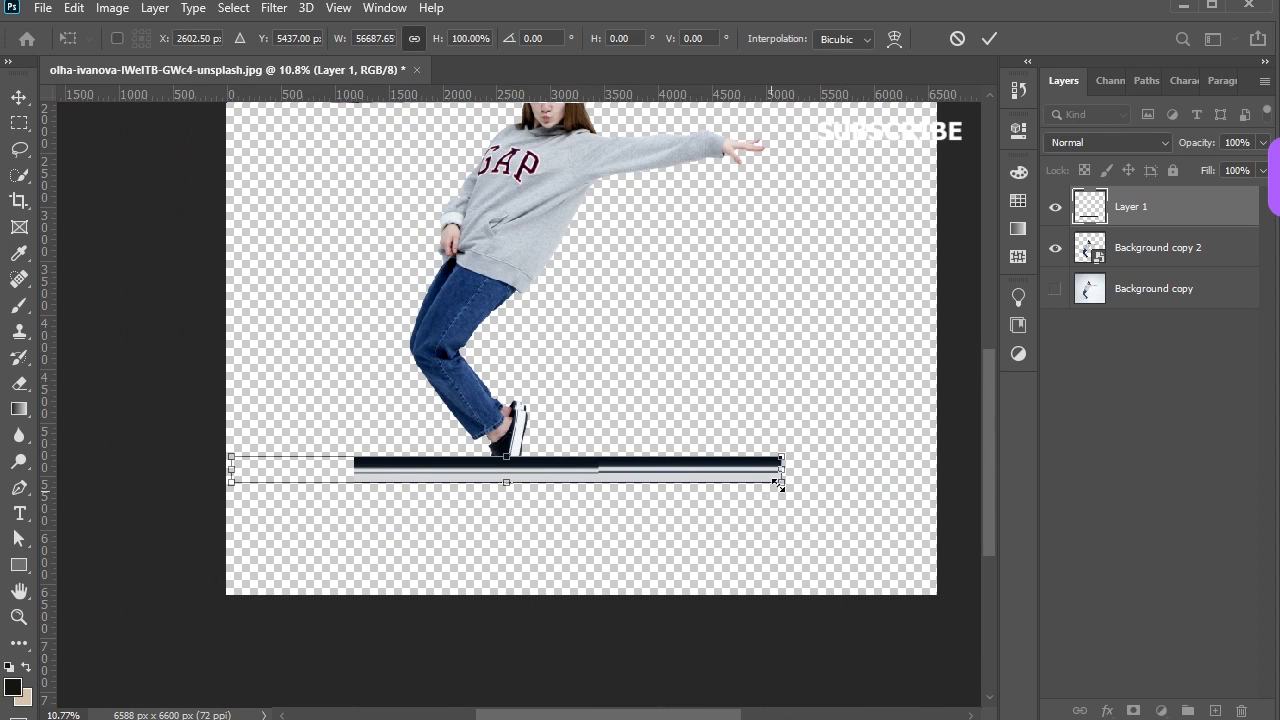
{"action": "left_click_drag", "start_coordinate": [792, 471], "coordinate": [936, 468]}
{"action": "left_click_drag", "start_coordinate": [228, 468], "coordinate": [226, 468]}
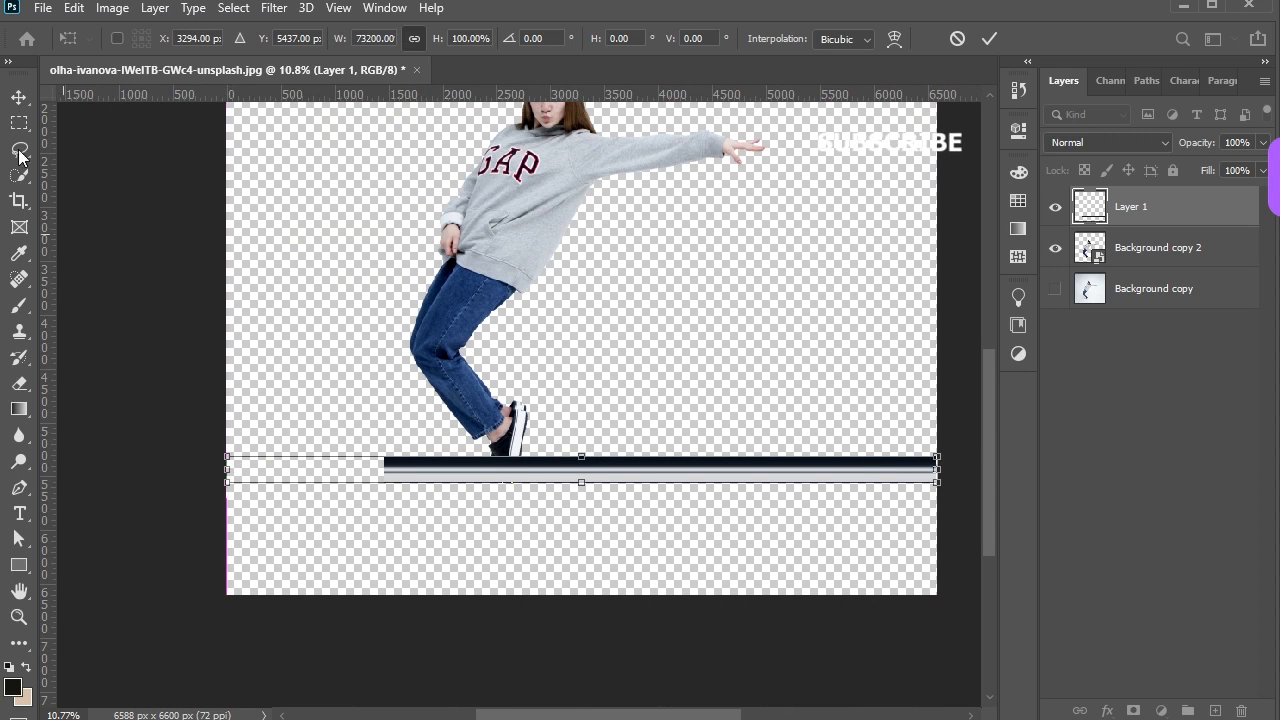
{"action": "key", "text": "Return"}
- Raise the upper edge of the stretched shoe band to about 149% height, keeping its lower edge in place
{"action": "scroll", "coordinate": [522, 430], "scroll_direction": "up", "scroll_amount": 9}
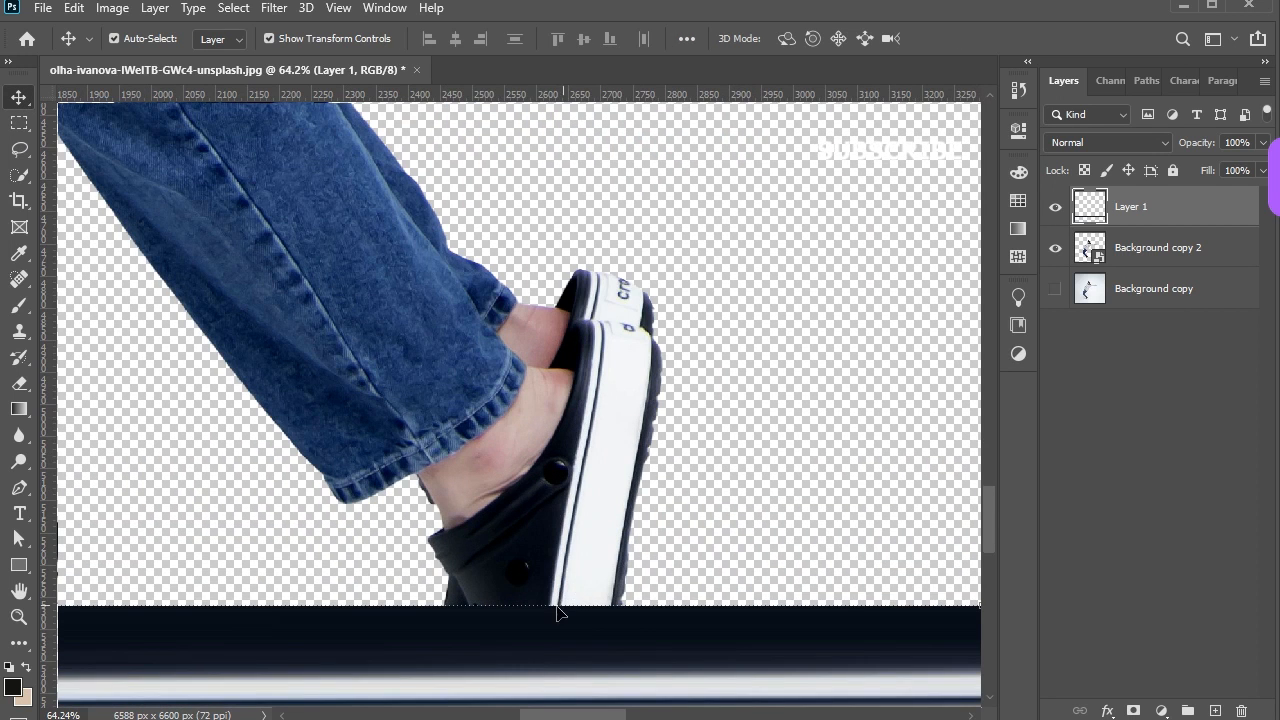
{"action": "left_click_drag", "start_coordinate": [556, 606], "coordinate": [549, 526]}
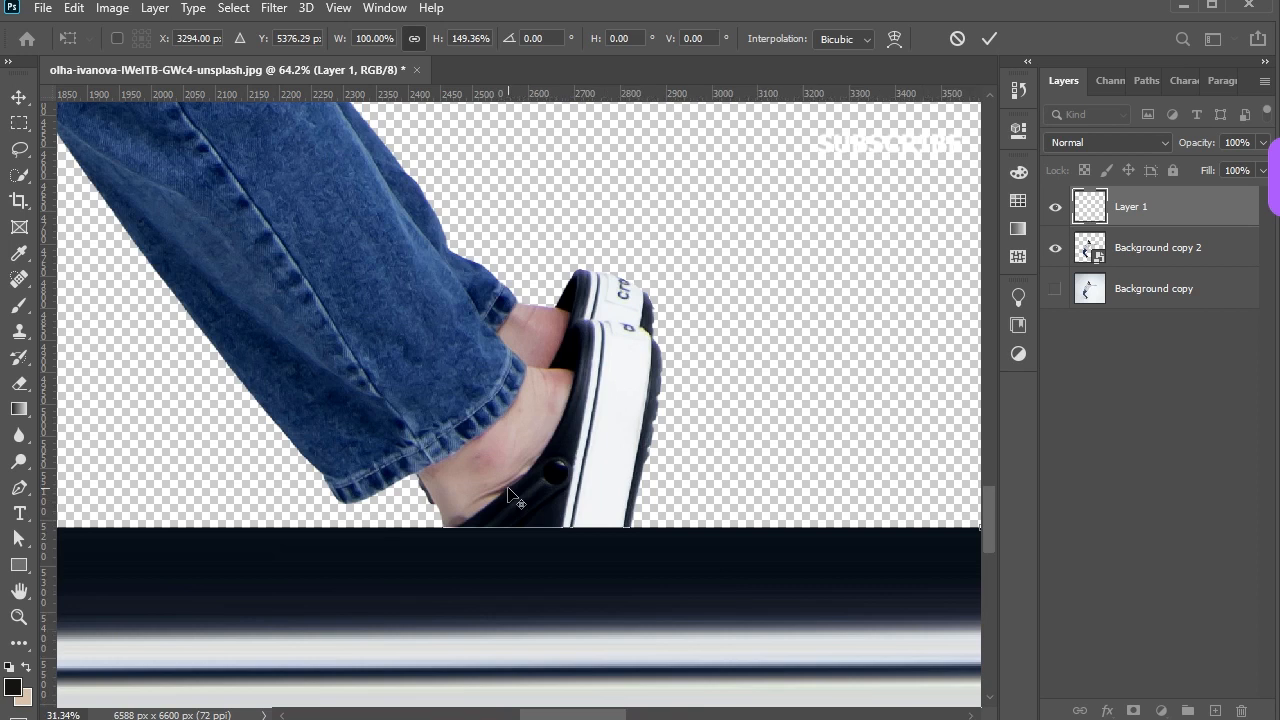
{"action": "scroll", "coordinate": [520, 495], "scroll_direction": "down", "scroll_amount": 5}
{"action": "scroll", "coordinate": [530, 490], "scroll_direction": "up", "scroll_amount": 3}
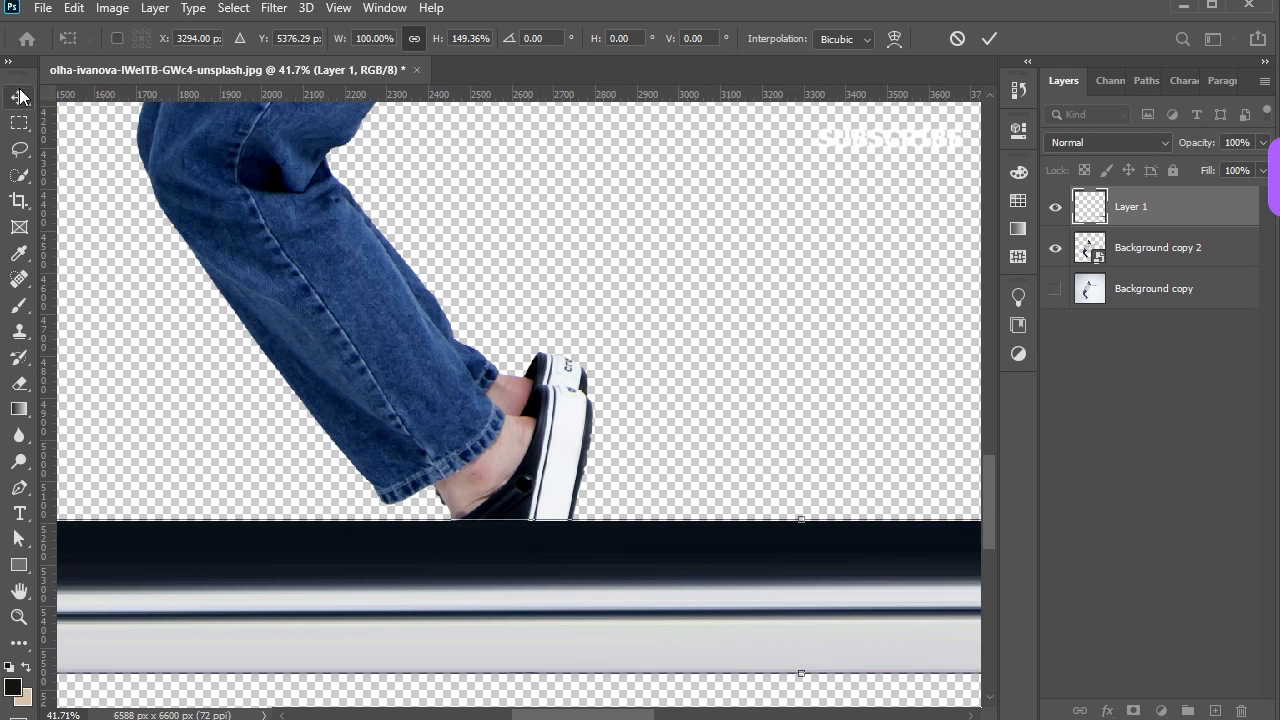
{"action": "key", "text": "Return"}
- Select a thin vertical strip through the lower trouser leg on Background copy 2 and copy it to a new layer
{"action": "scroll", "coordinate": [523, 460], "scroll_direction": "up", "scroll_amount": 2}
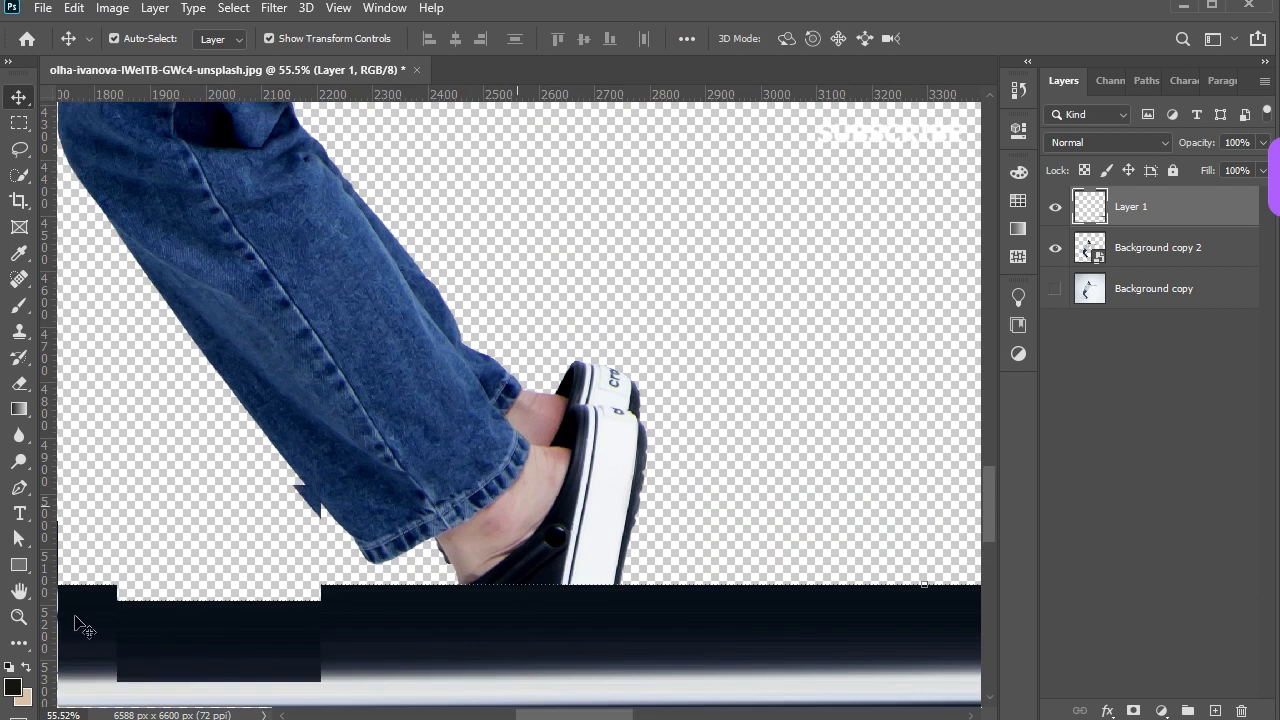
{"action": "scroll", "coordinate": [83, 628], "scroll_direction": "up", "scroll_amount": 1}
{"action": "left_click", "coordinate": [19, 122]}
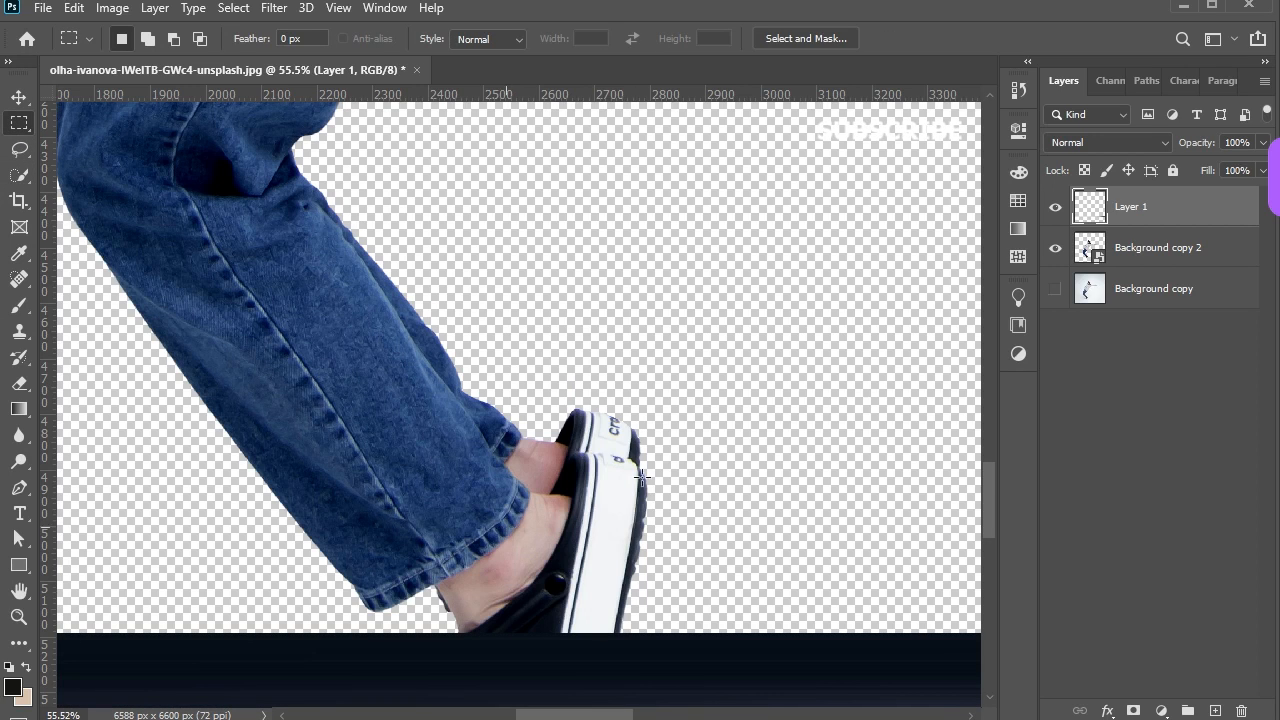
{"action": "left_click", "coordinate": [1133, 258]}
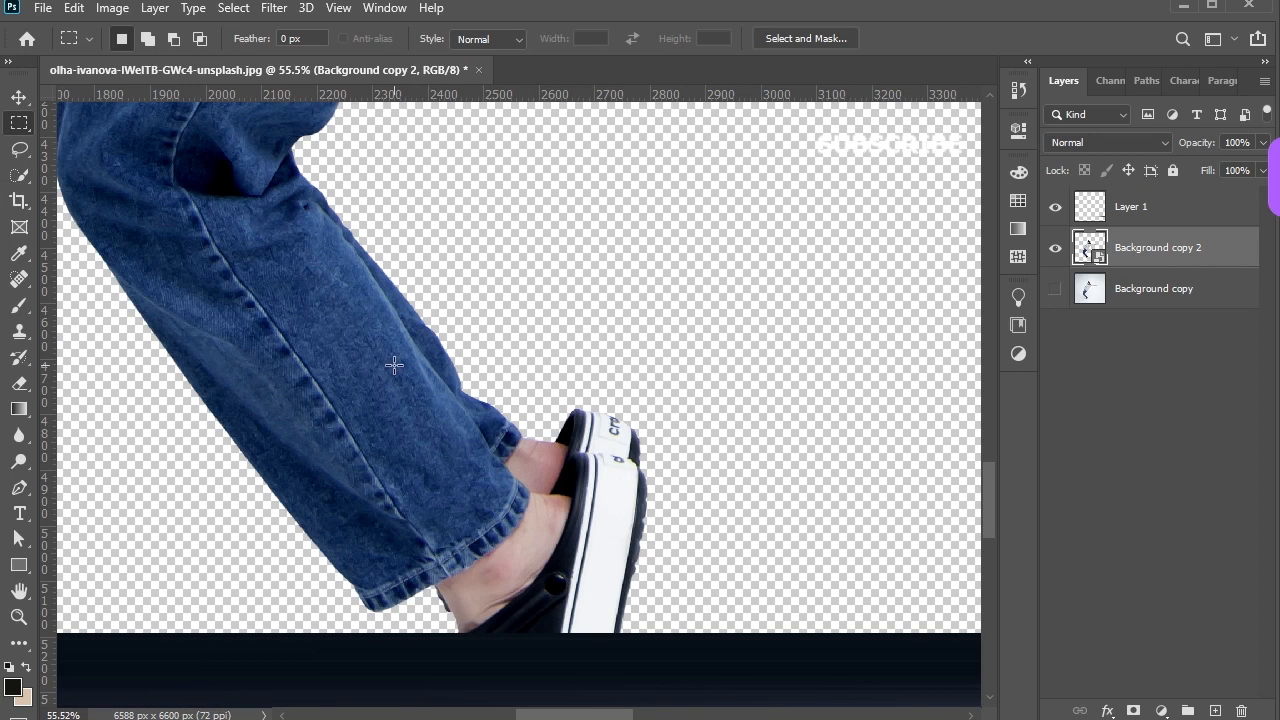
{"action": "left_click_drag", "start_coordinate": [400, 354], "coordinate": [409, 588]}
{"action": "scroll", "coordinate": [468, 541], "scroll_direction": "down", "scroll_amount": 3}
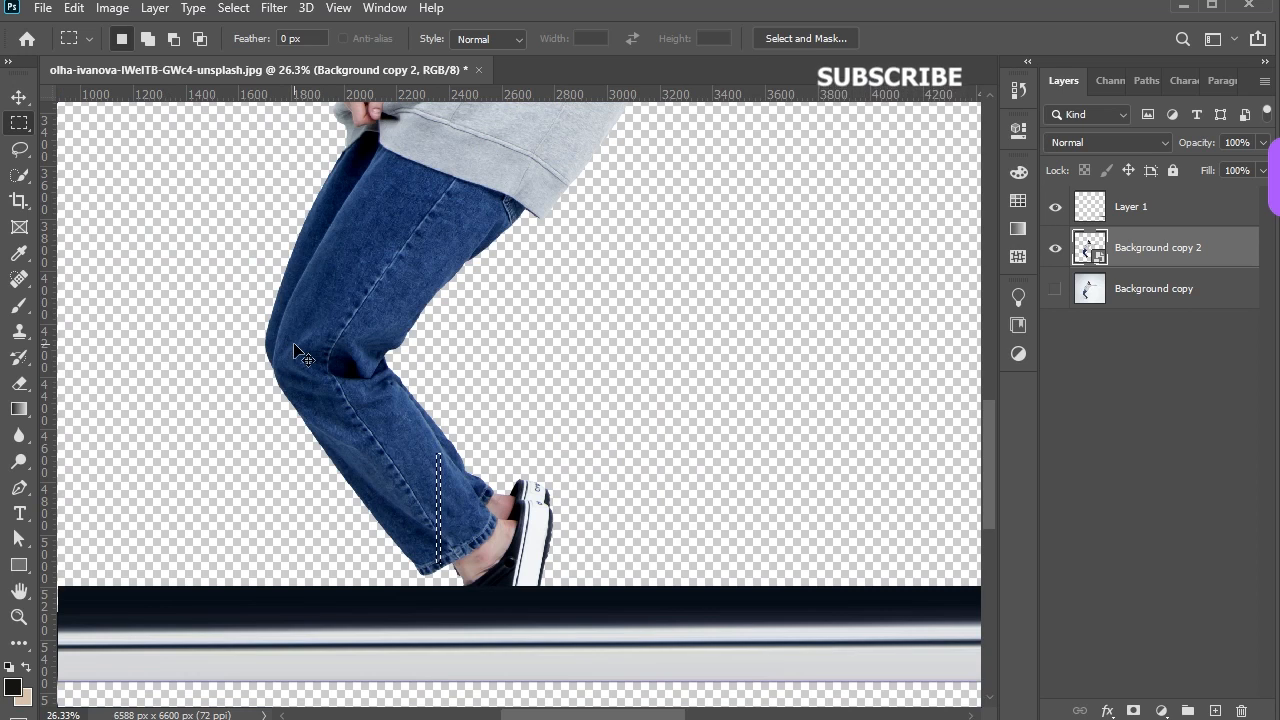
{"action": "key", "text": "ctrl+j"}
- Stretch the lower-leg strip across the full canvas width and extend it down to about 119% height to meet the shoe band
{"action": "key", "text": "v"}
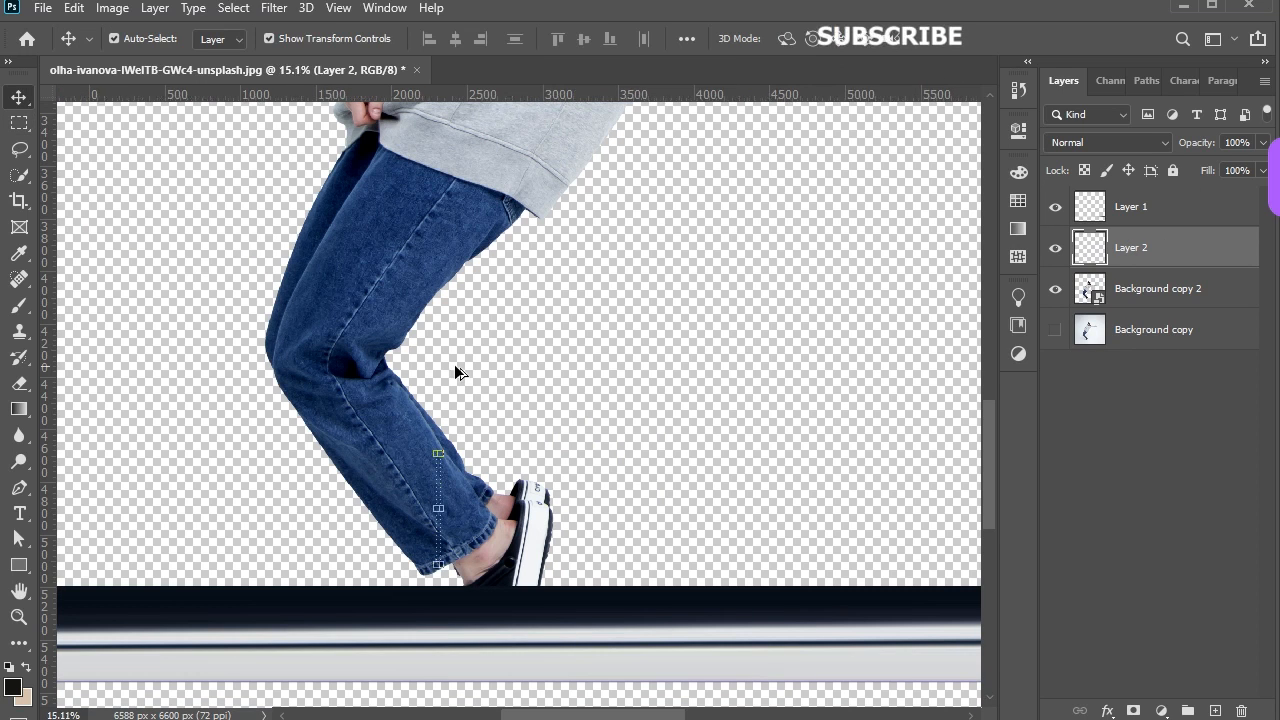
{"action": "scroll", "coordinate": [454, 372], "scroll_direction": "down", "scroll_amount": 1}
{"action": "key", "text": "ctrl+t"}
{"action": "left_click_drag", "start_coordinate": [440, 441], "coordinate": [962, 440]}
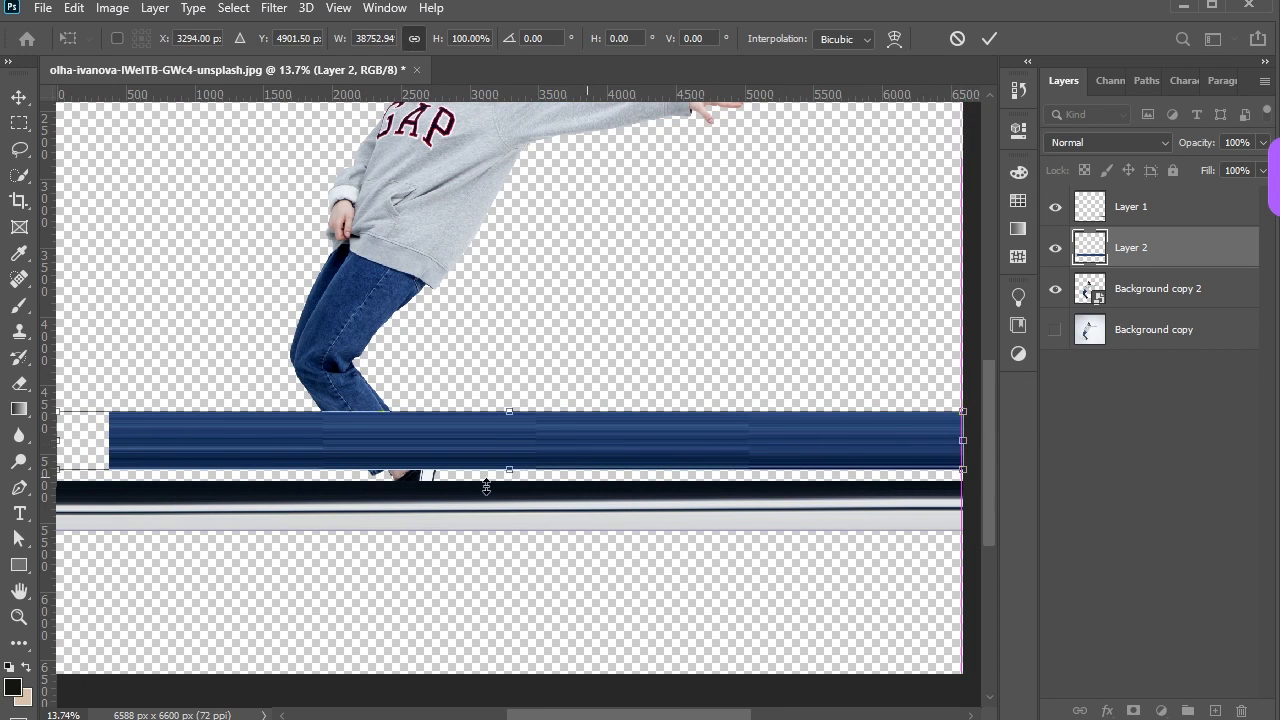
{"action": "left_click_drag", "start_coordinate": [508, 472], "coordinate": [508, 482]}
{"action": "left_click", "coordinate": [18, 97]}
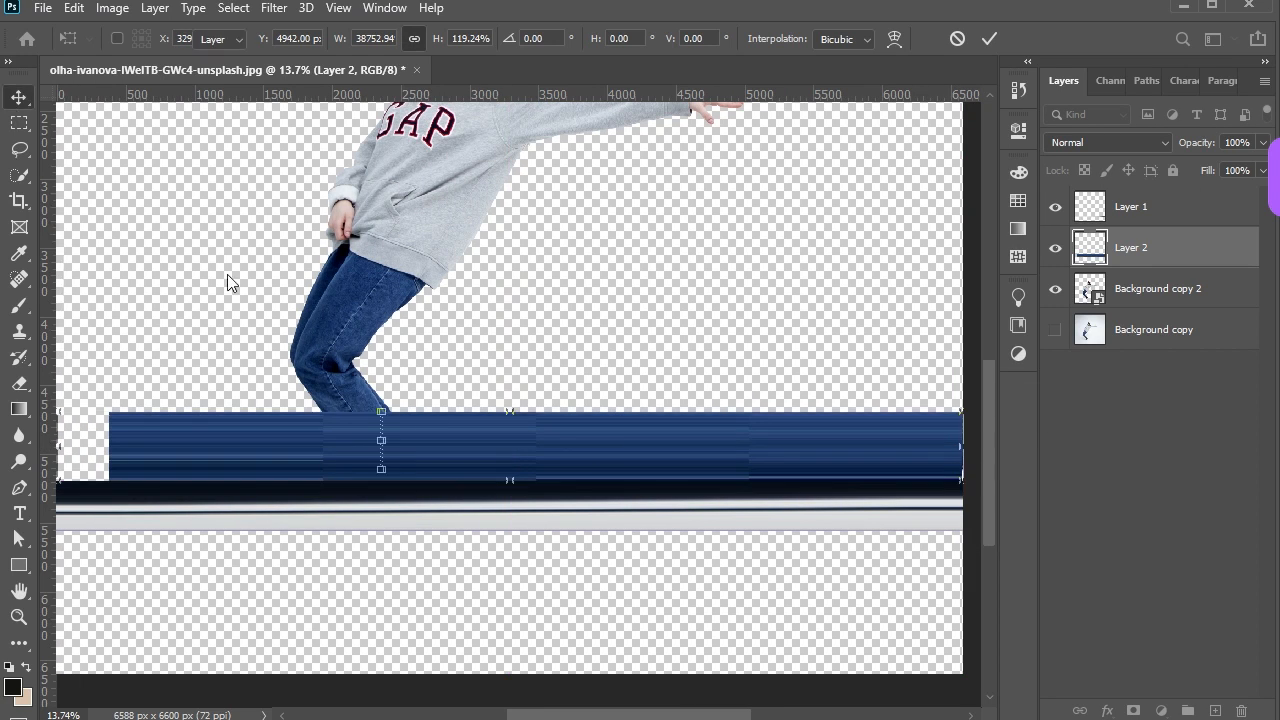
- Select a thin vertical strip from the knee down to the blue band and copy it from Background copy 2 to a new layer
{"action": "scroll", "coordinate": [343, 351], "scroll_direction": "up", "scroll_amount": 1}
{"action": "scroll", "coordinate": [343, 351], "scroll_direction": "up", "scroll_amount": 10}
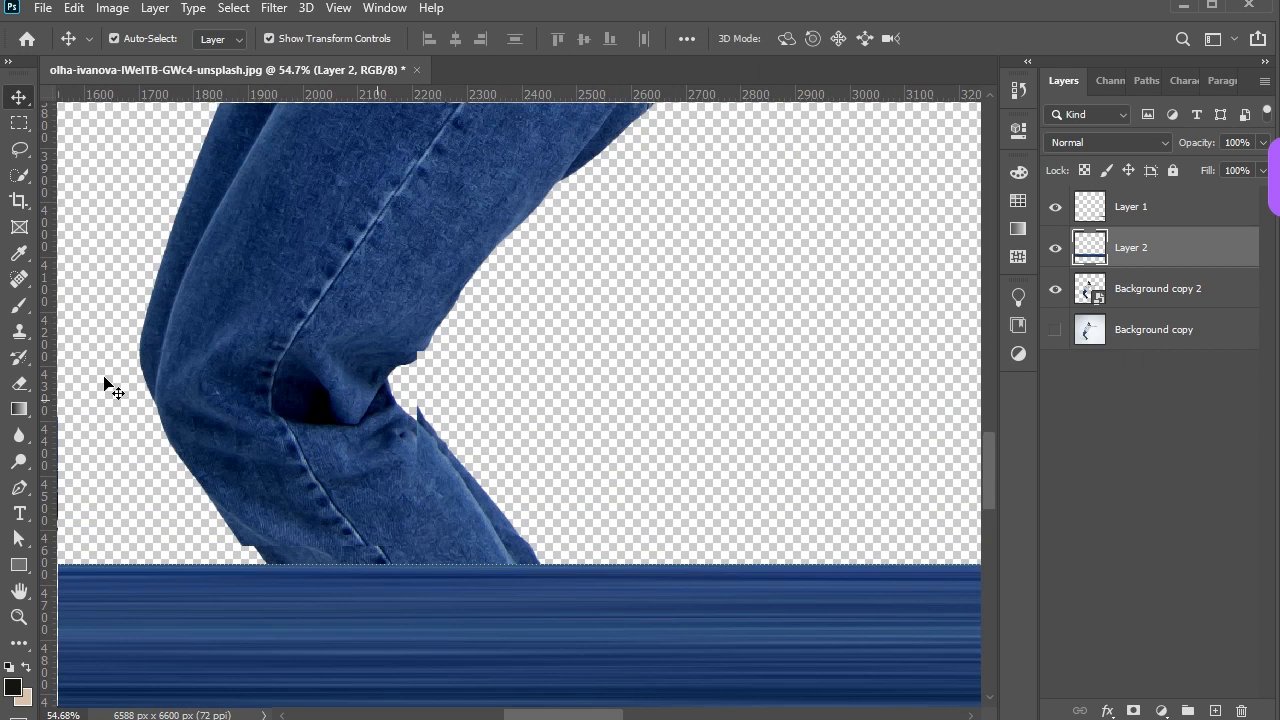
{"action": "left_click", "coordinate": [19, 122]}
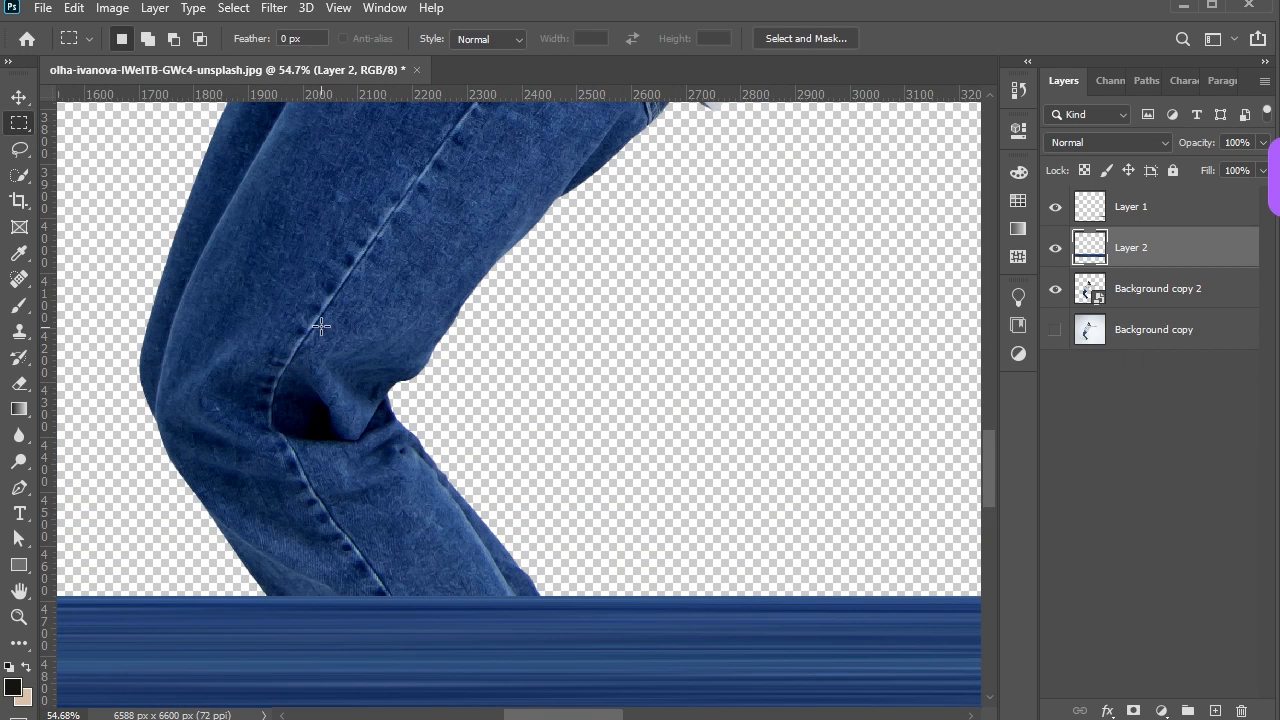
{"action": "left_click_drag", "start_coordinate": [336, 444], "coordinate": [340, 582]}
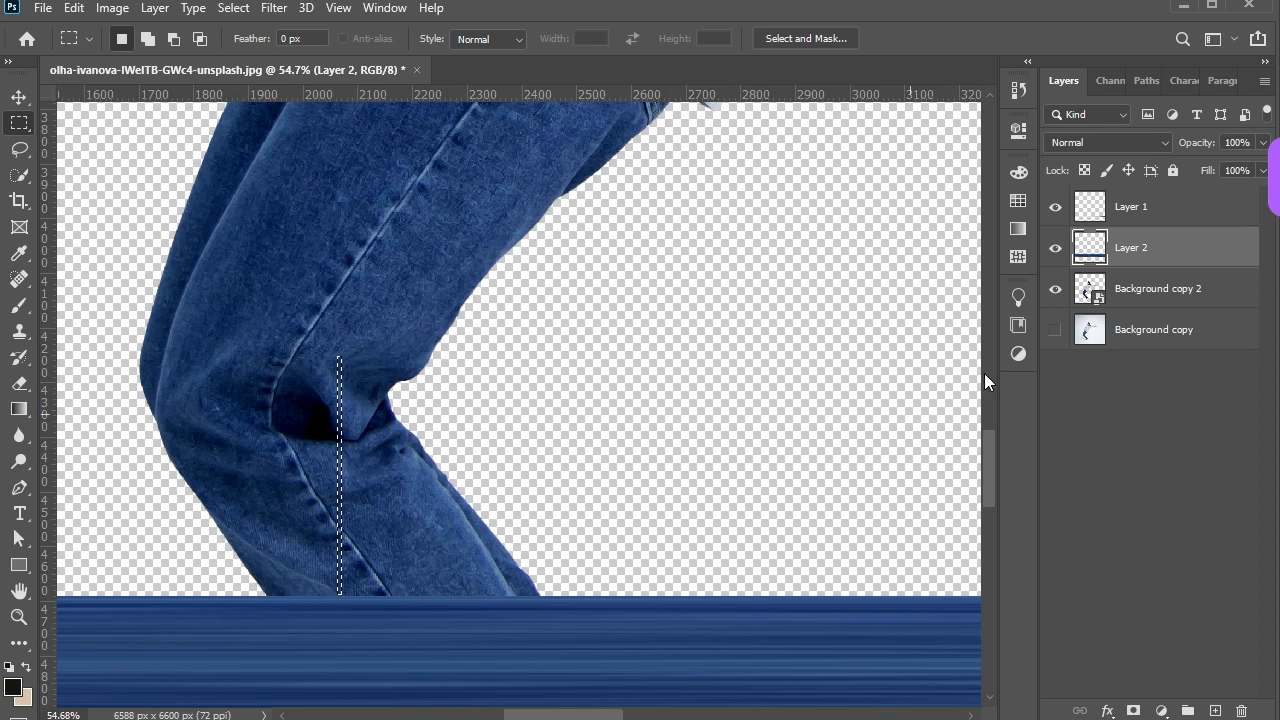
{"action": "left_click", "coordinate": [1167, 296]}
{"action": "key", "text": "ctrl+j"}
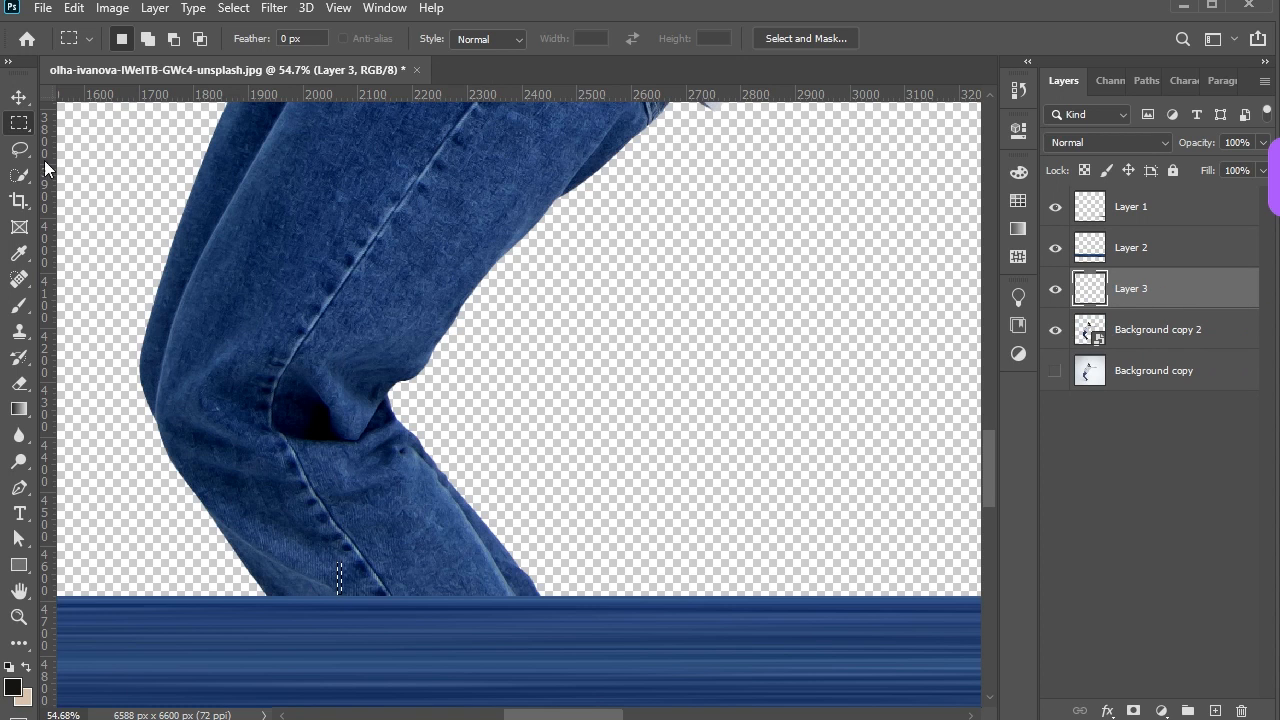
- Stretch the knee strip on Layer 3 across the full canvas width and extend its lower edge slightly onto the band below
{"action": "left_click", "coordinate": [19, 99]}
{"action": "scroll", "coordinate": [254, 170], "scroll_direction": "down", "scroll_amount": 6}
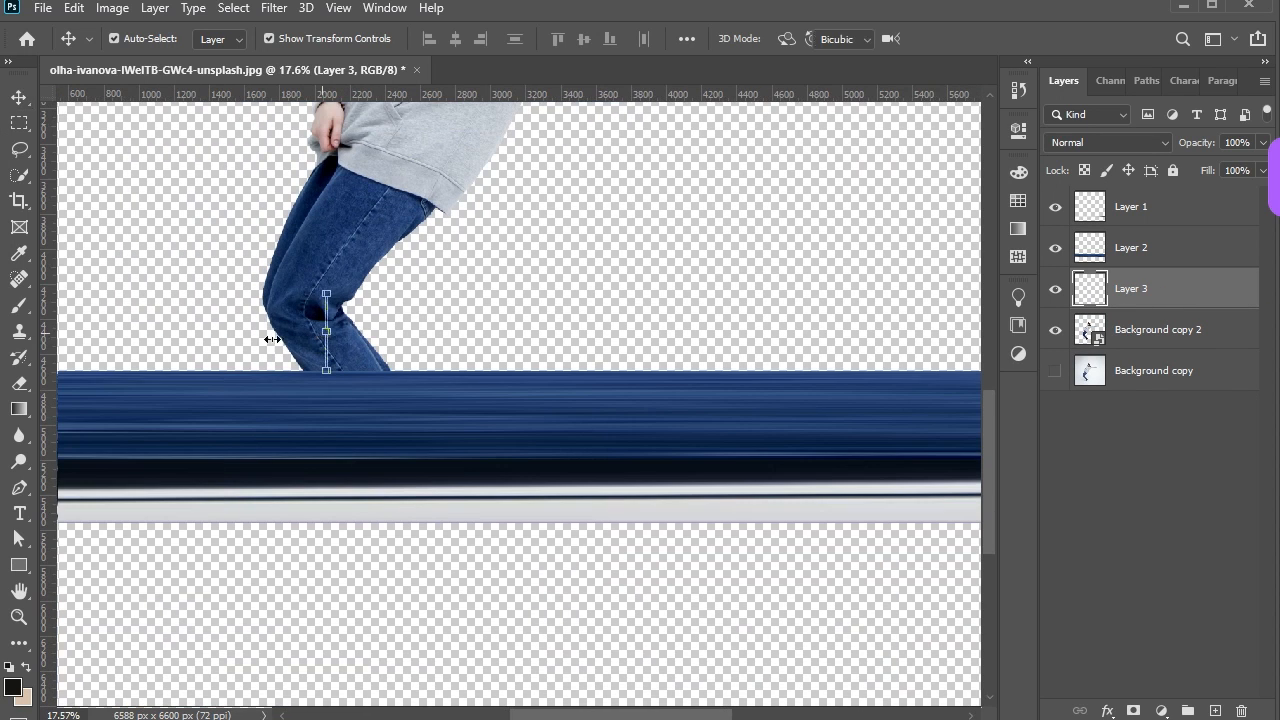
{"action": "left_click_drag", "start_coordinate": [272, 340], "coordinate": [423, 348]}
{"action": "scroll", "coordinate": [447, 361], "scroll_direction": "right", "scroll_amount": 8}
{"action": "scroll", "coordinate": [447, 361], "scroll_direction": "right", "scroll_amount": 6}
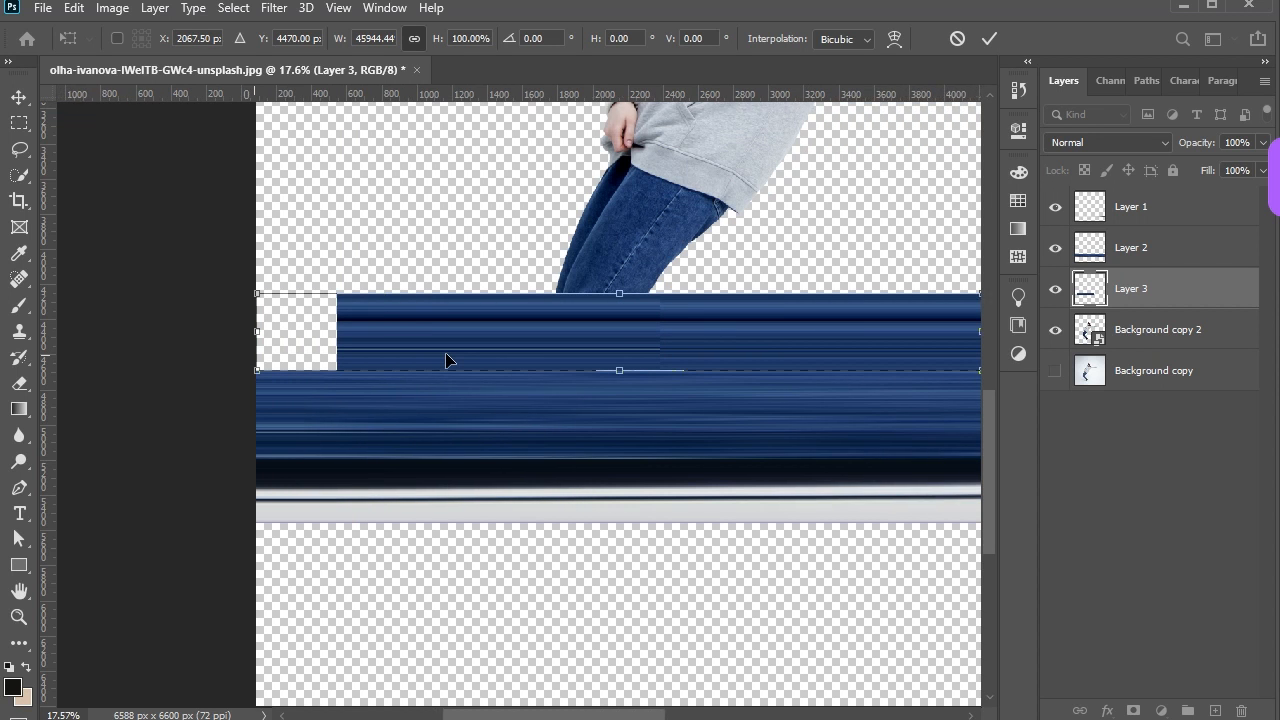
{"action": "scroll", "coordinate": [565, 440], "scroll_direction": "down", "scroll_amount": 3}
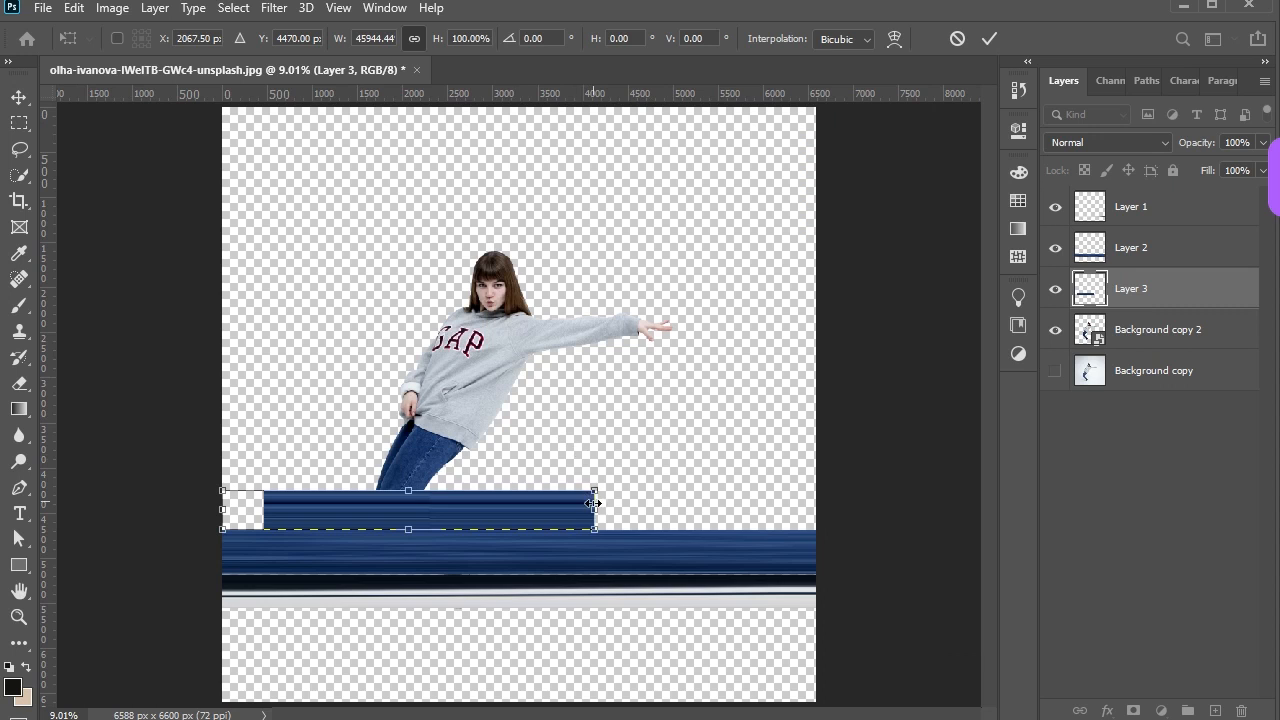
{"action": "left_click_drag", "start_coordinate": [594, 504], "coordinate": [816, 504]}
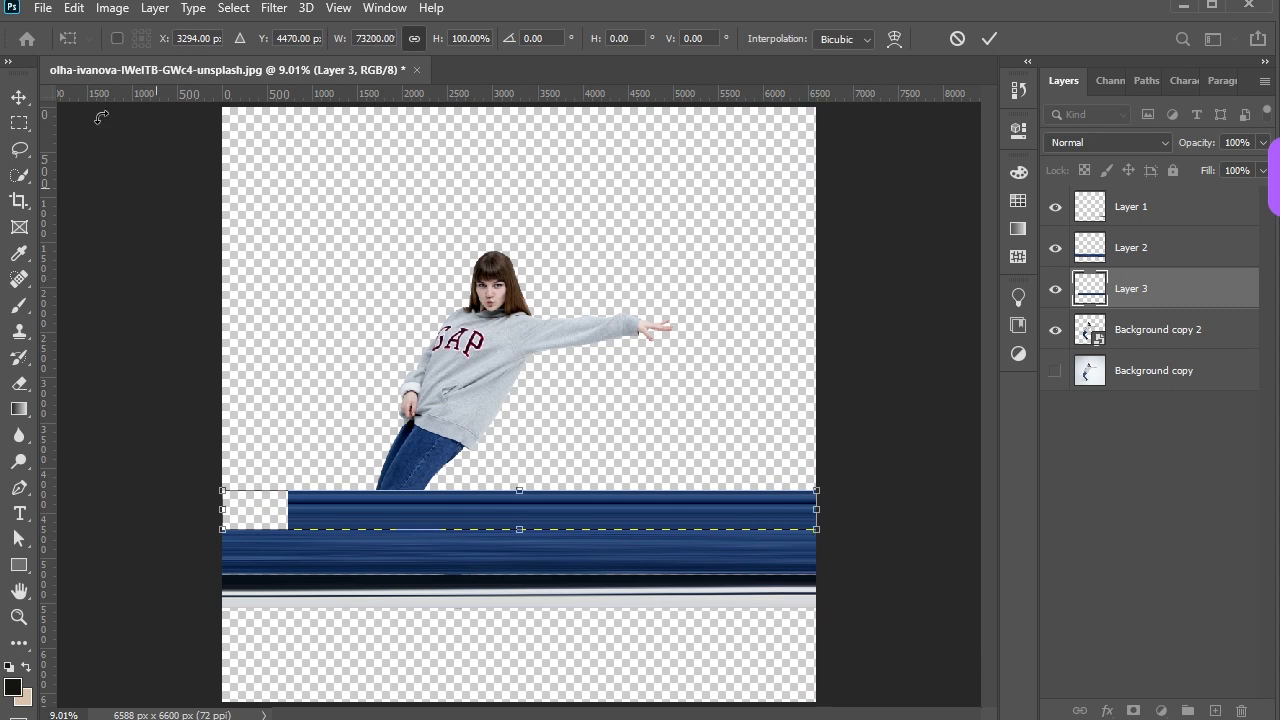
{"action": "key", "text": "Return"}
{"action": "scroll", "coordinate": [470, 490], "scroll_direction": "up", "scroll_amount": 6}
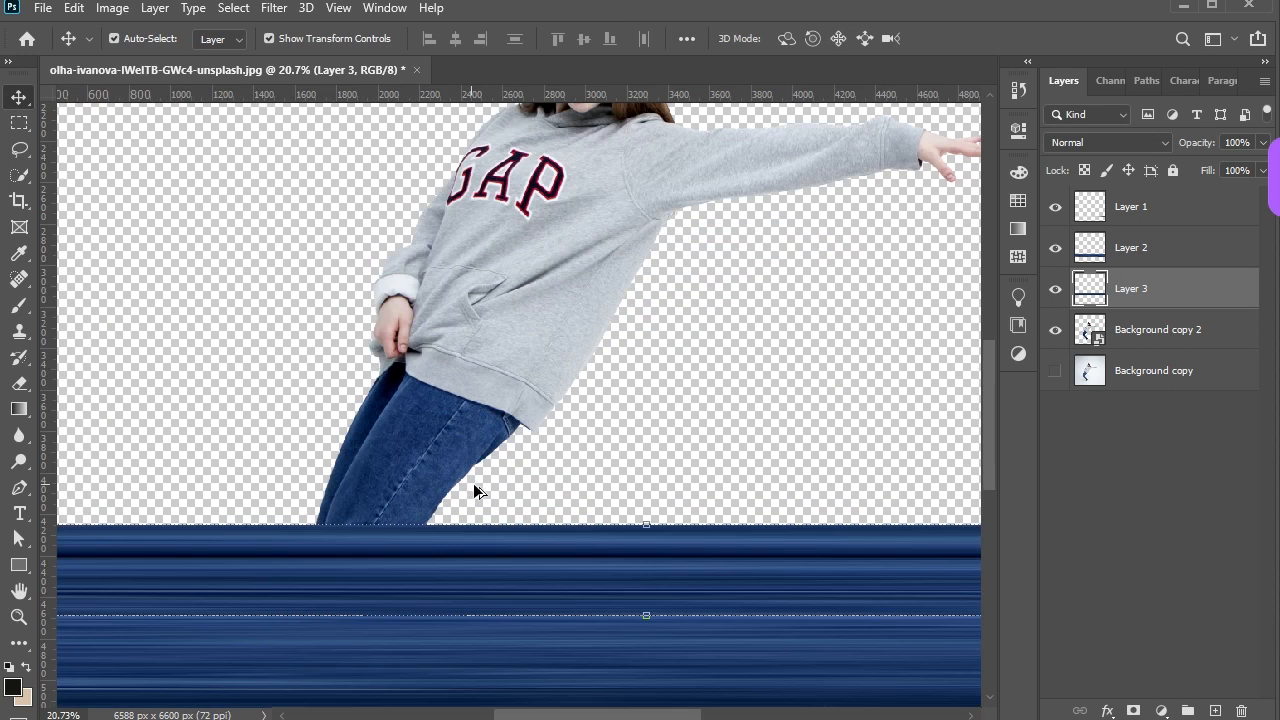
{"action": "left_click_drag", "start_coordinate": [702, 657], "coordinate": [703, 668]}
{"action": "key", "text": "Return"}
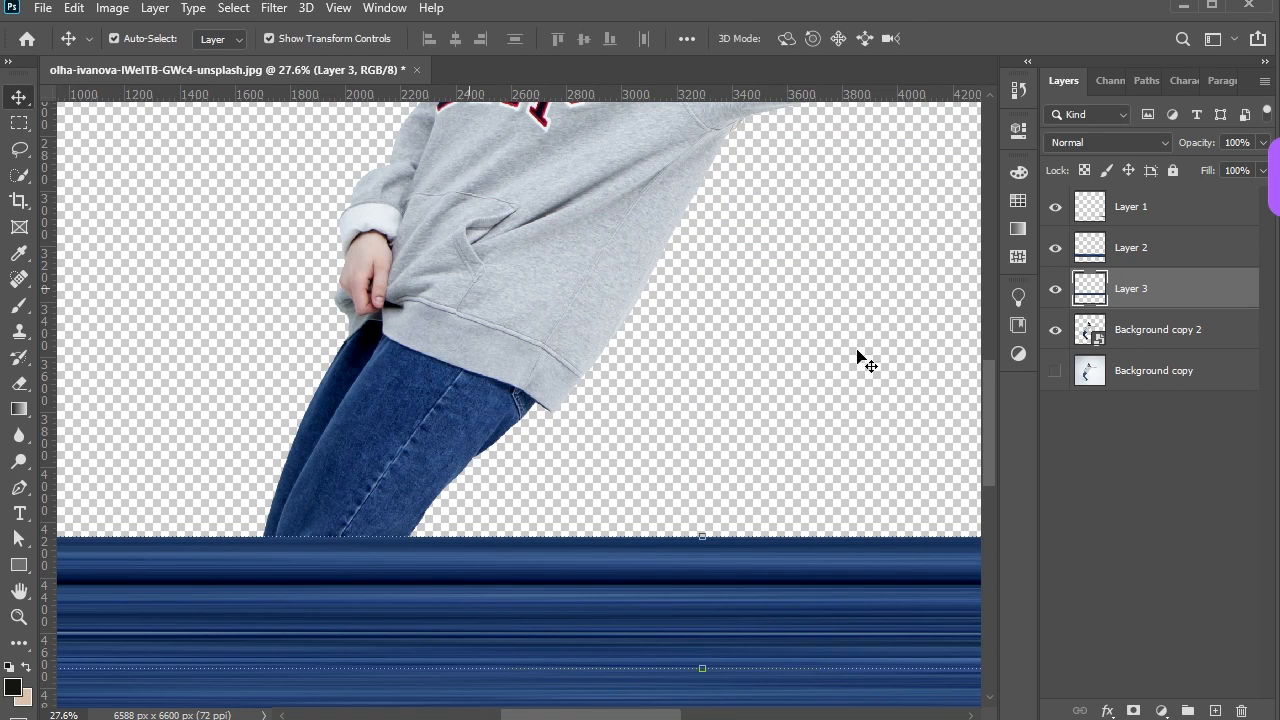
- Select a vertical strip about 8 px wide and 493 px high through the thigh on Background copy 2 and copy it to a new layer
{"action": "left_click", "coordinate": [1146, 347]}
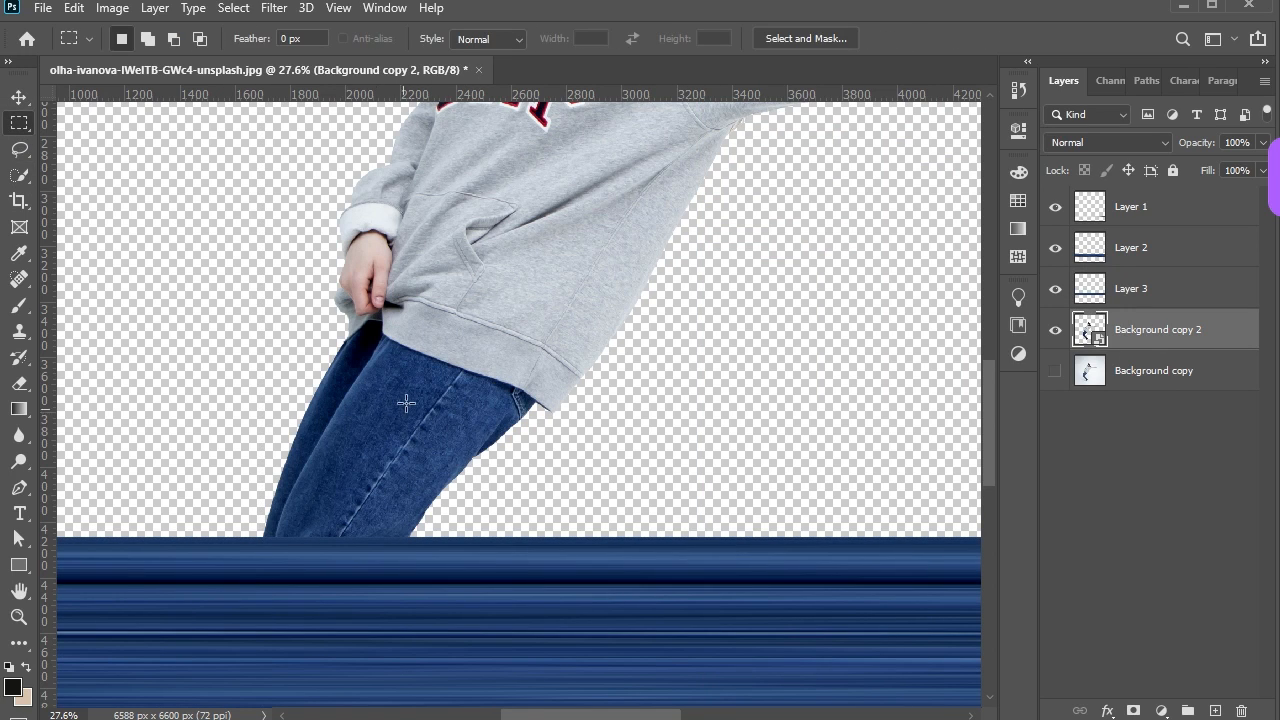
{"action": "left_click_drag", "start_coordinate": [396, 472], "coordinate": [400, 519]}
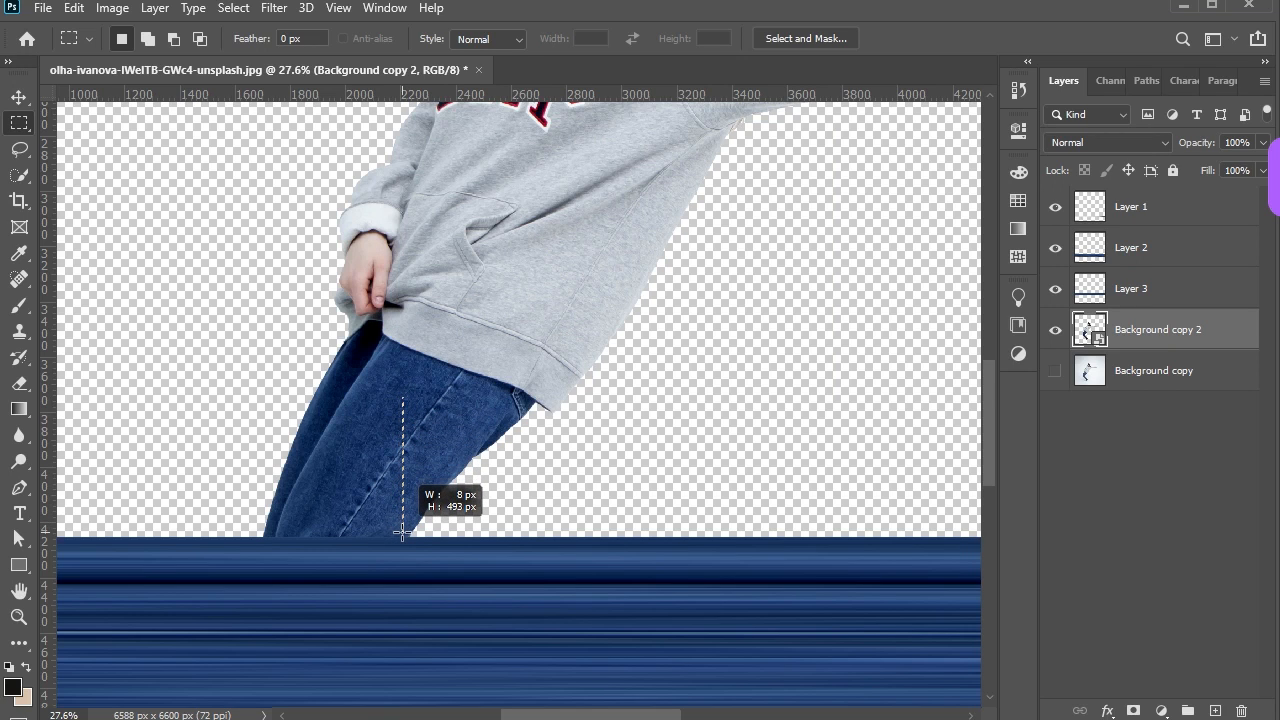
{"action": "left_click_drag", "start_coordinate": [402, 538], "coordinate": [403, 536]}
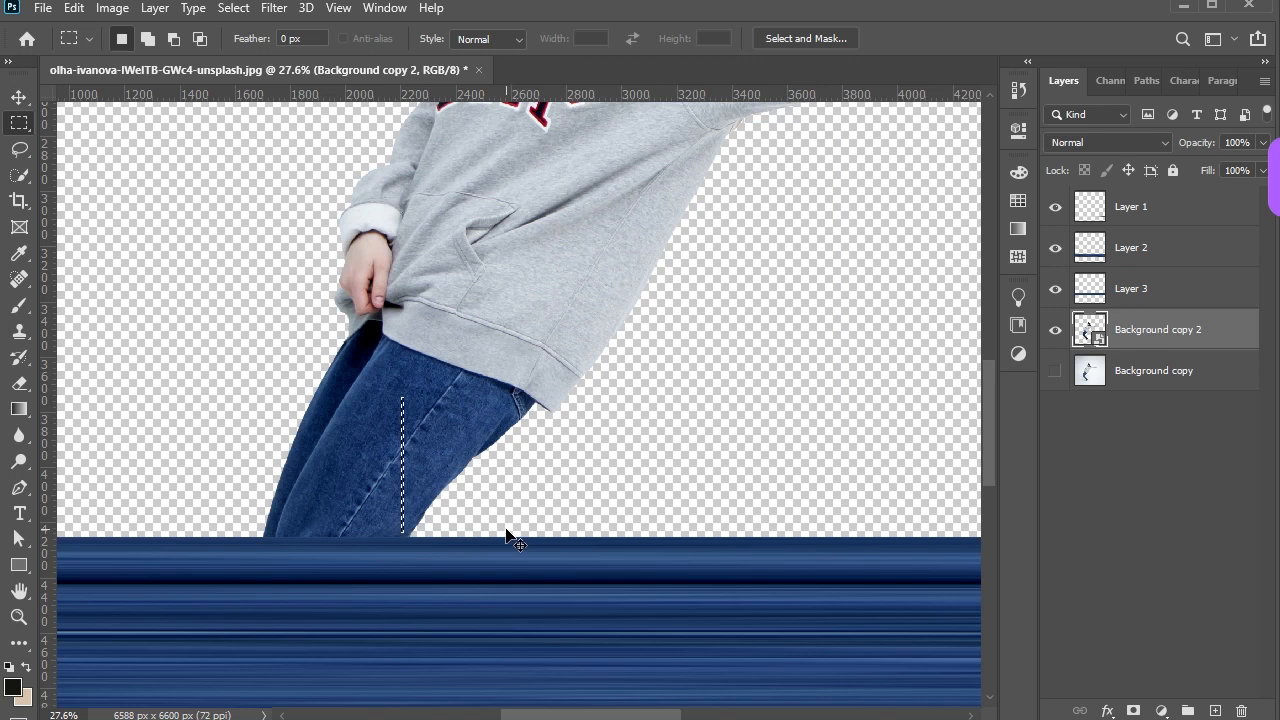
{"action": "key", "text": "ctrl+j"}
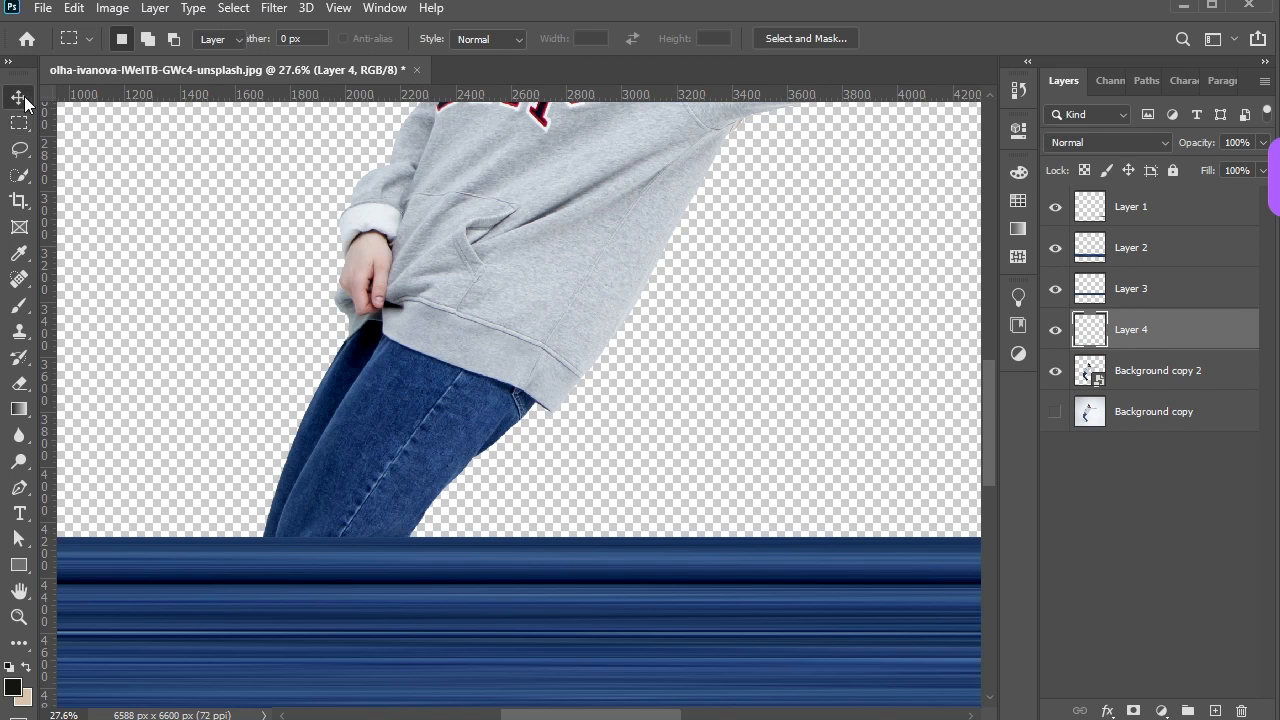
- Stretch the thigh strip on Layer 4 horizontally to both canvas edges
{"action": "left_click", "coordinate": [18, 97]}
{"action": "key", "text": "ctrl+t"}
{"action": "left_click_drag", "start_coordinate": [533, 476], "coordinate": [676, 486]}
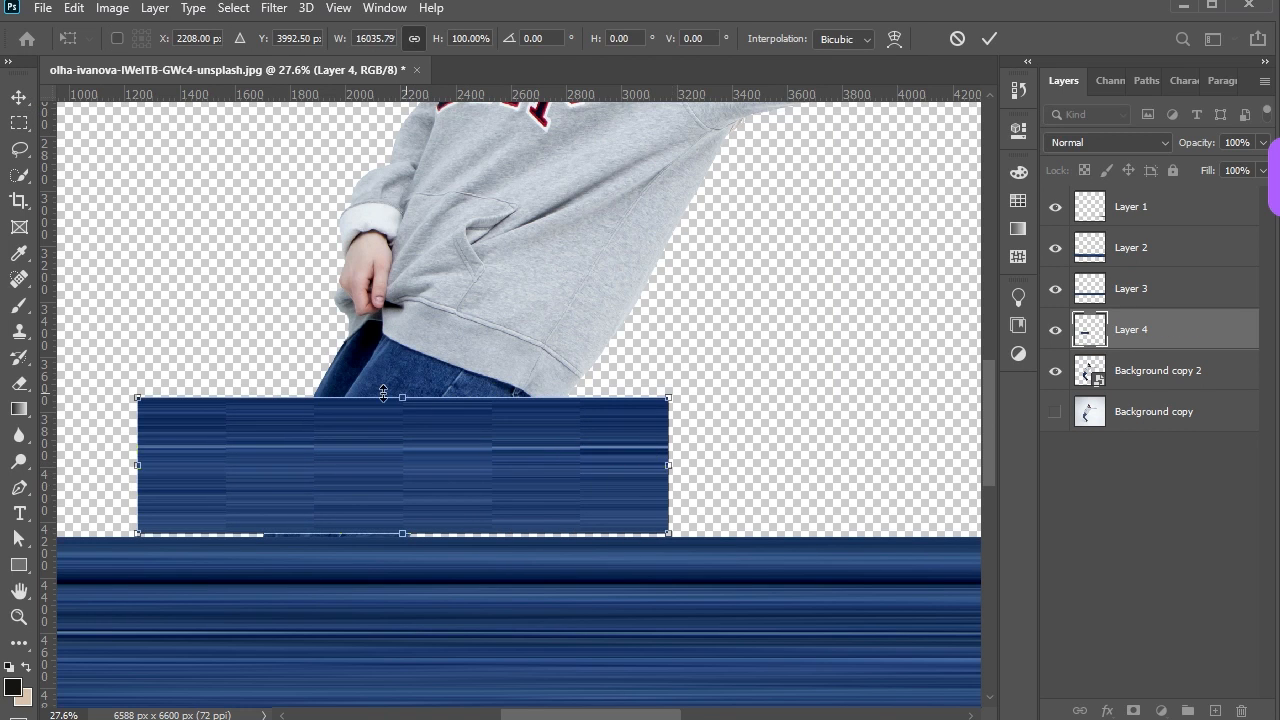
{"action": "scroll", "coordinate": [385, 396], "scroll_direction": "down", "scroll_amount": 7}
{"action": "left_click_drag", "start_coordinate": [278, 424], "coordinate": [134, 420]}
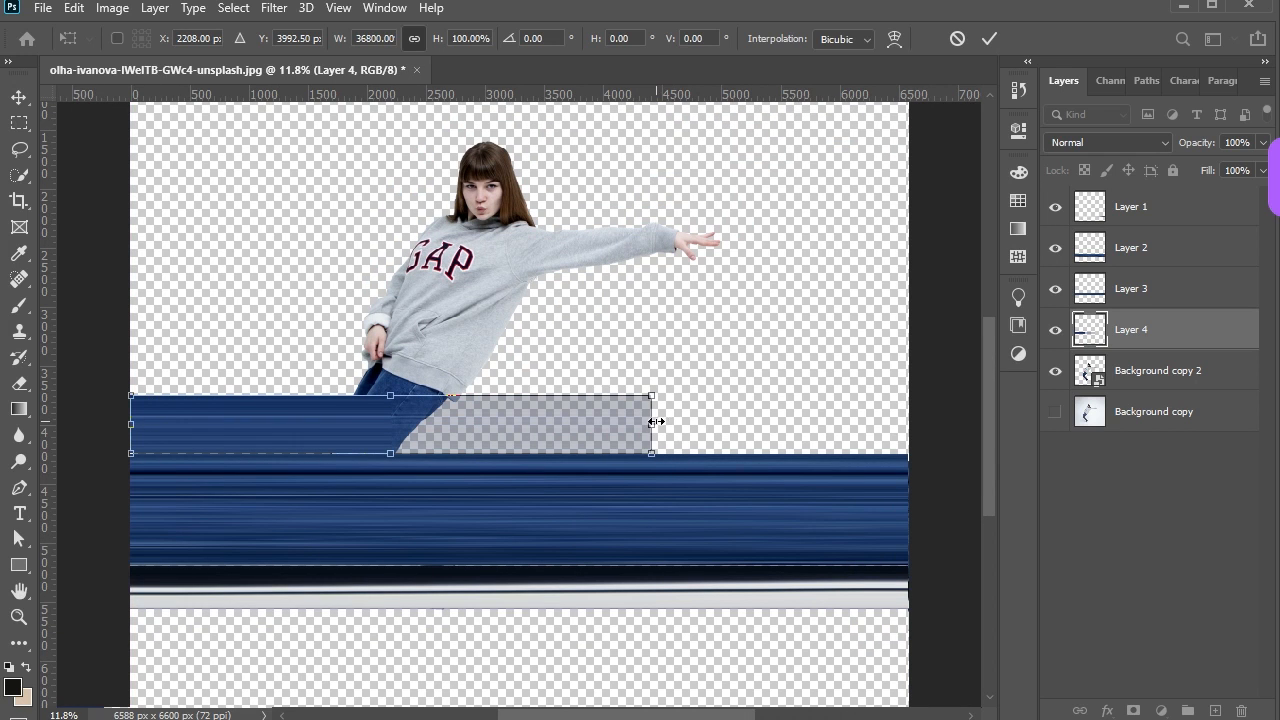
{"action": "left_click_drag", "start_coordinate": [656, 422], "coordinate": [908, 423]}
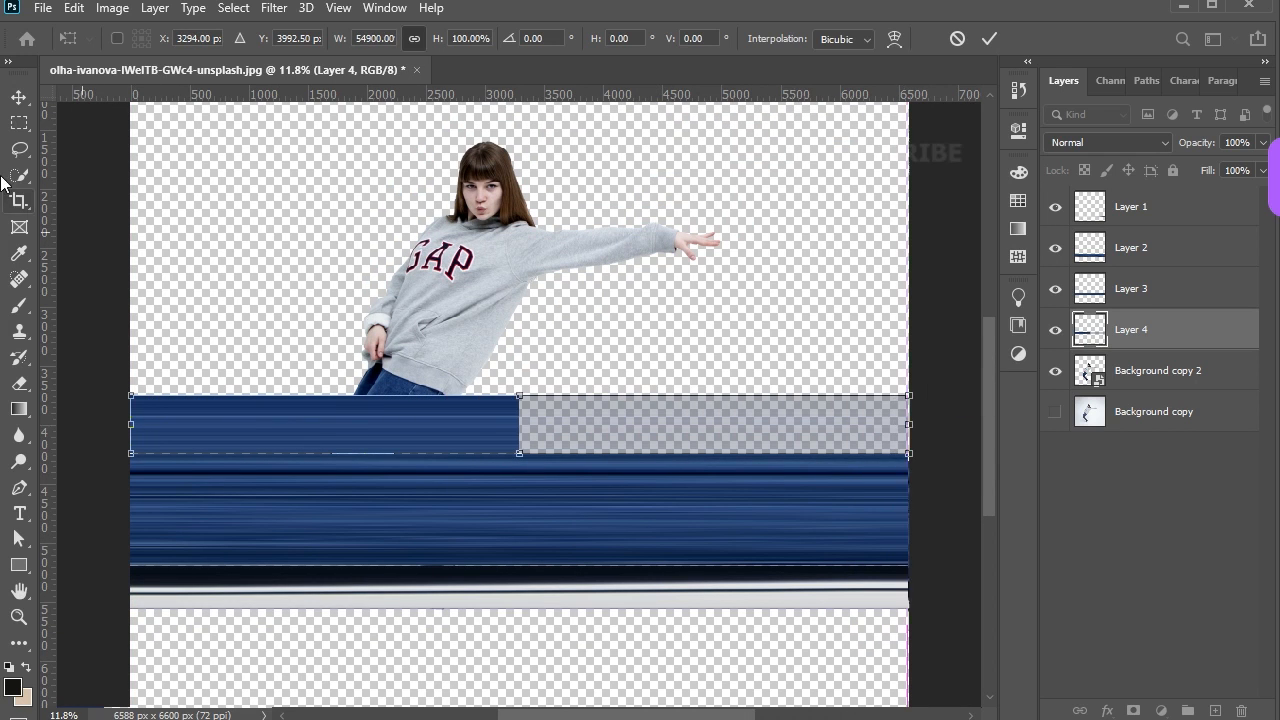
{"action": "left_click", "coordinate": [18, 97]}
- Extend the lower edge of the thigh band to about 102% height to close the gap above the knee band
{"action": "scroll", "coordinate": [449, 337], "scroll_direction": "up", "scroll_amount": 3}
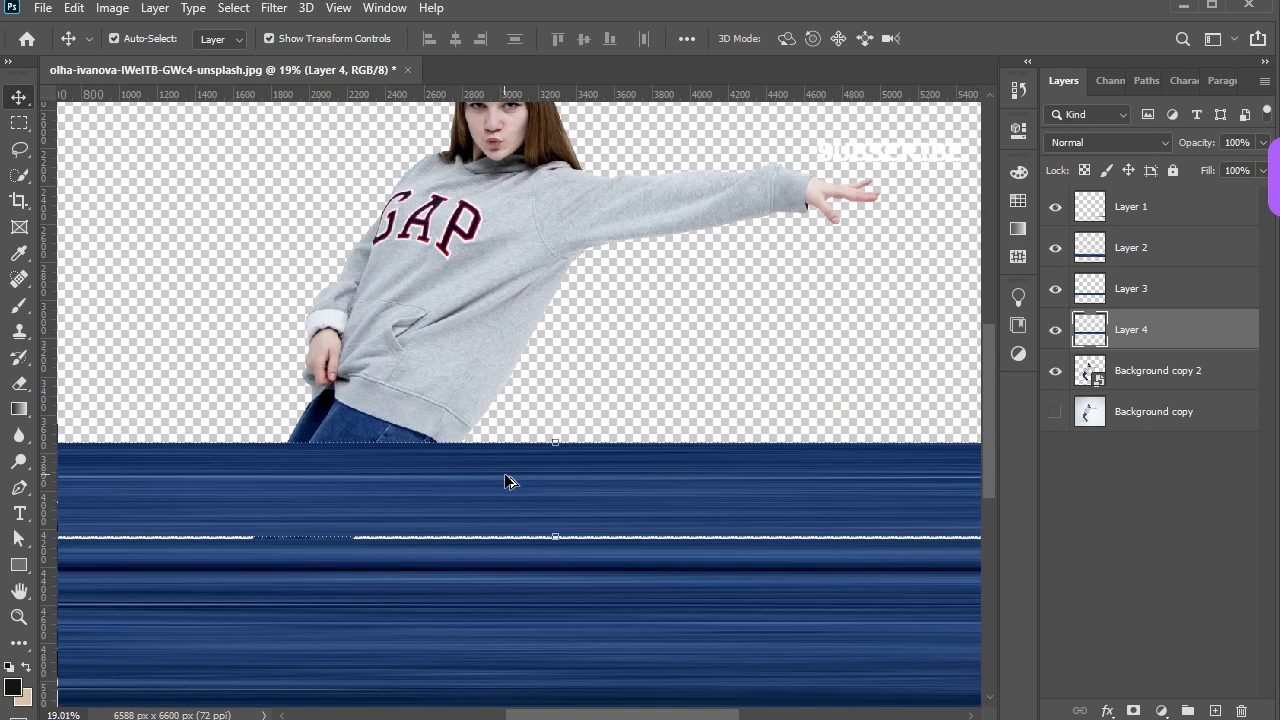
{"action": "left_click_drag", "start_coordinate": [556, 538], "coordinate": [556, 541]}
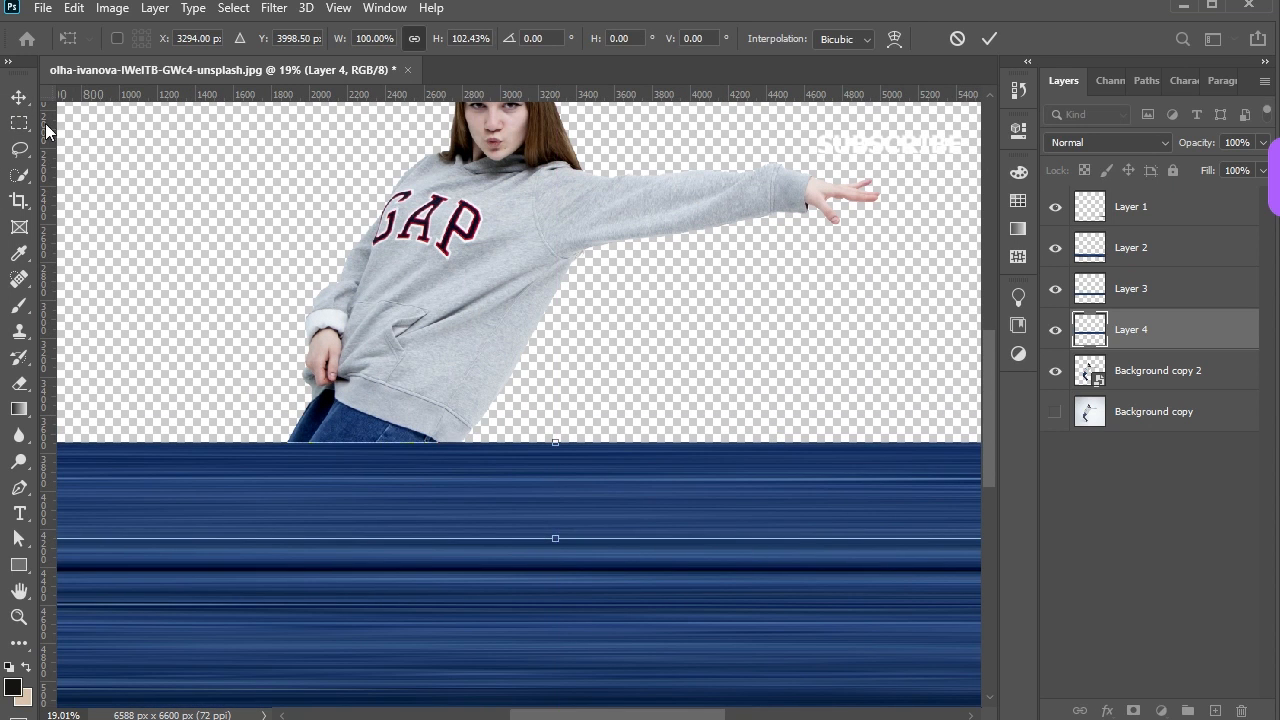
{"action": "key", "text": "Return"}
{"action": "scroll", "coordinate": [431, 377], "scroll_direction": "up", "scroll_amount": 3}
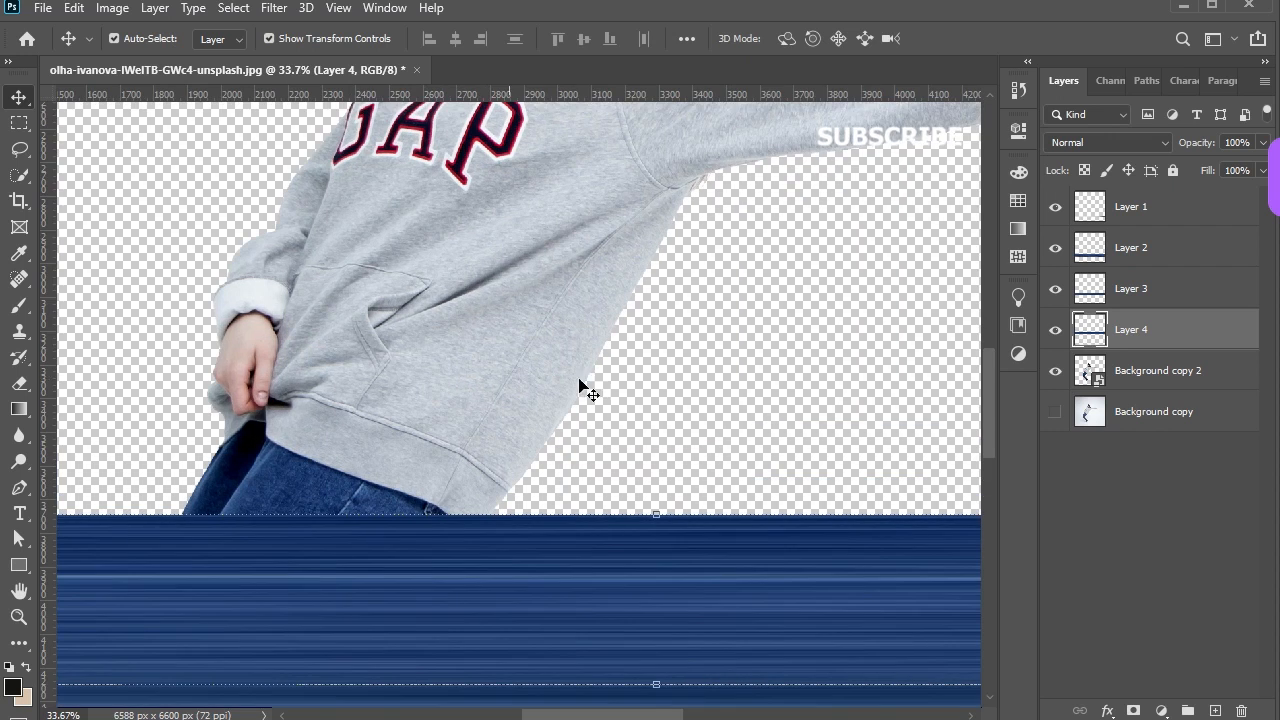
{"action": "scroll", "coordinate": [714, 295], "scroll_direction": "up", "scroll_amount": 1}
{"action": "scroll", "coordinate": [714, 295], "scroll_direction": "down", "scroll_amount": 6}
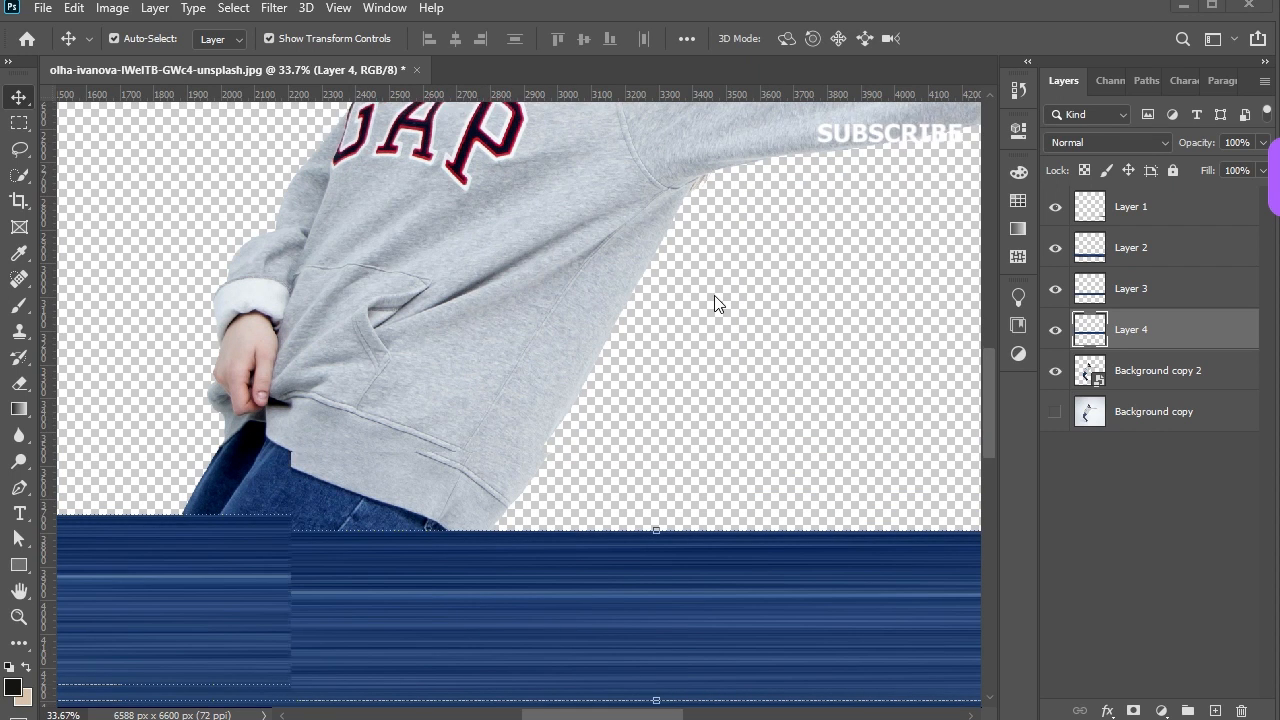
{"action": "scroll", "coordinate": [611, 390], "scroll_direction": "up", "scroll_amount": 1}
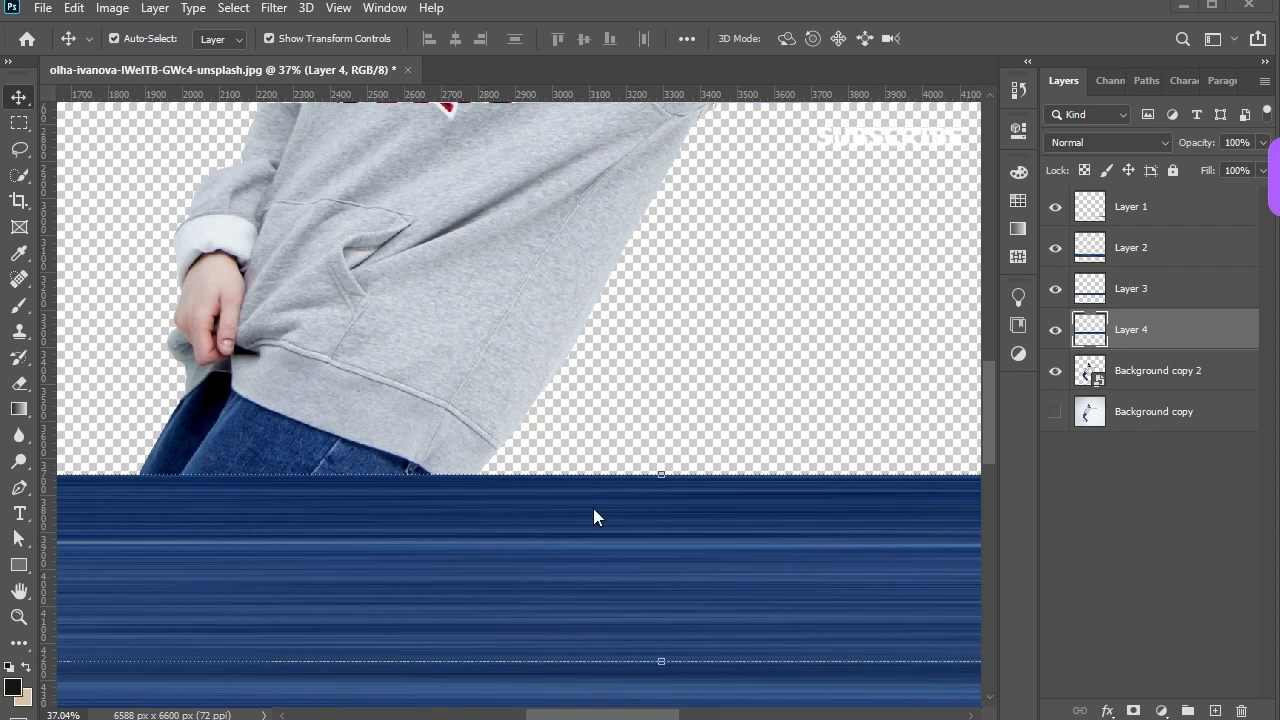
- Extend the lower edge of the thigh band on Layer 4 to about 107% height so it overlaps the knee band
{"action": "key", "text": "ctrl+t"}
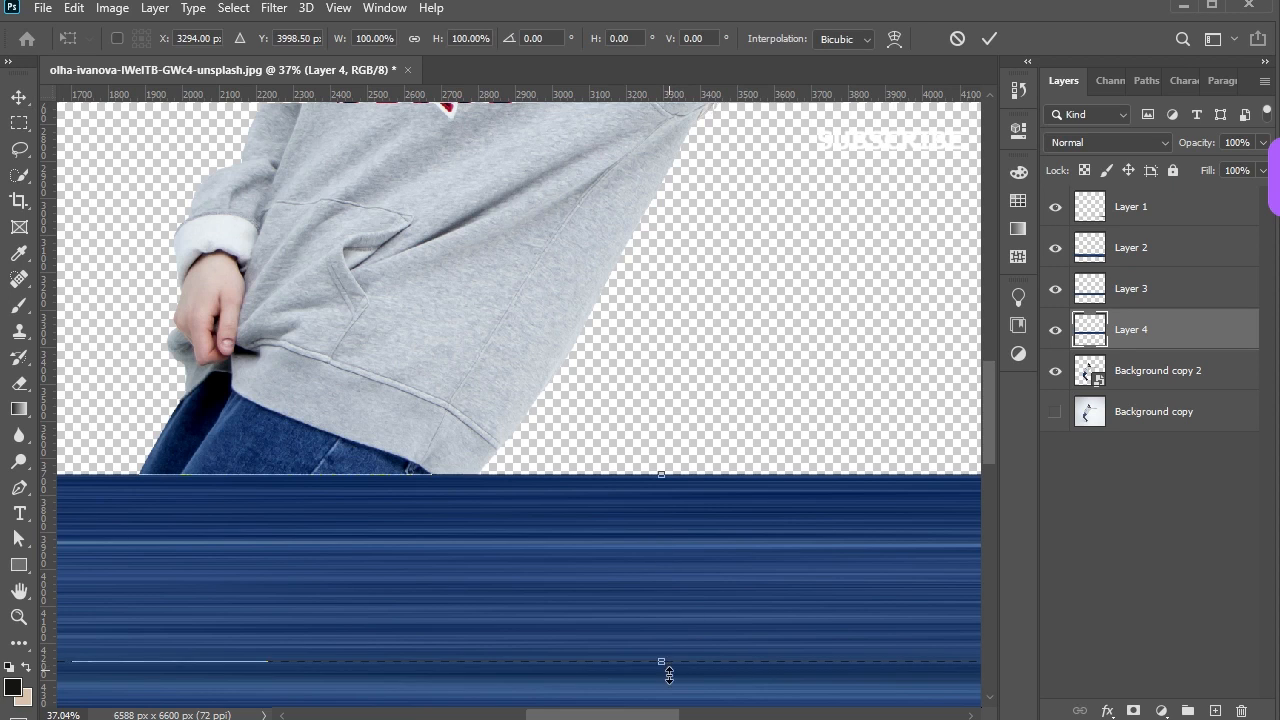
{"action": "left_click_drag", "start_coordinate": [661, 661], "coordinate": [655, 623]}
{"action": "key", "text": "Return"}
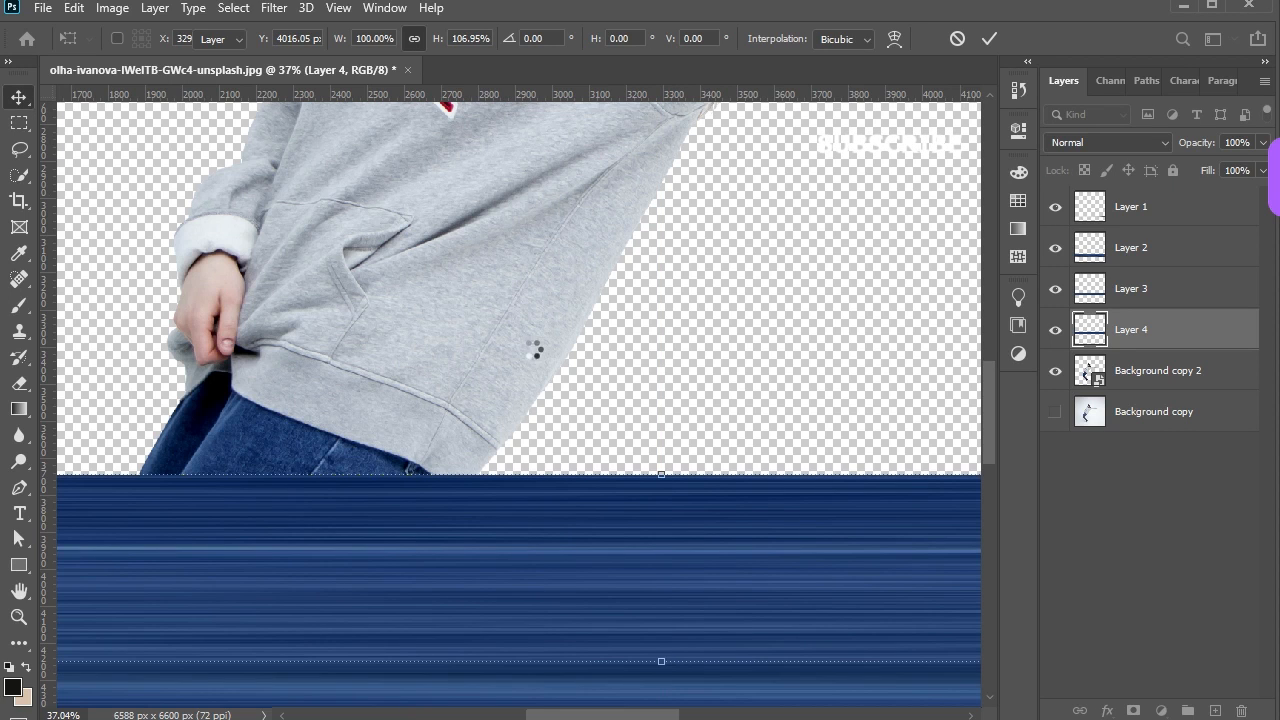
- Select a narrow vertical strip from below the hoodie pocket to the thigh band on Background copy 2 and copy it to a new layer
{"action": "left_click", "coordinate": [580, 342]}
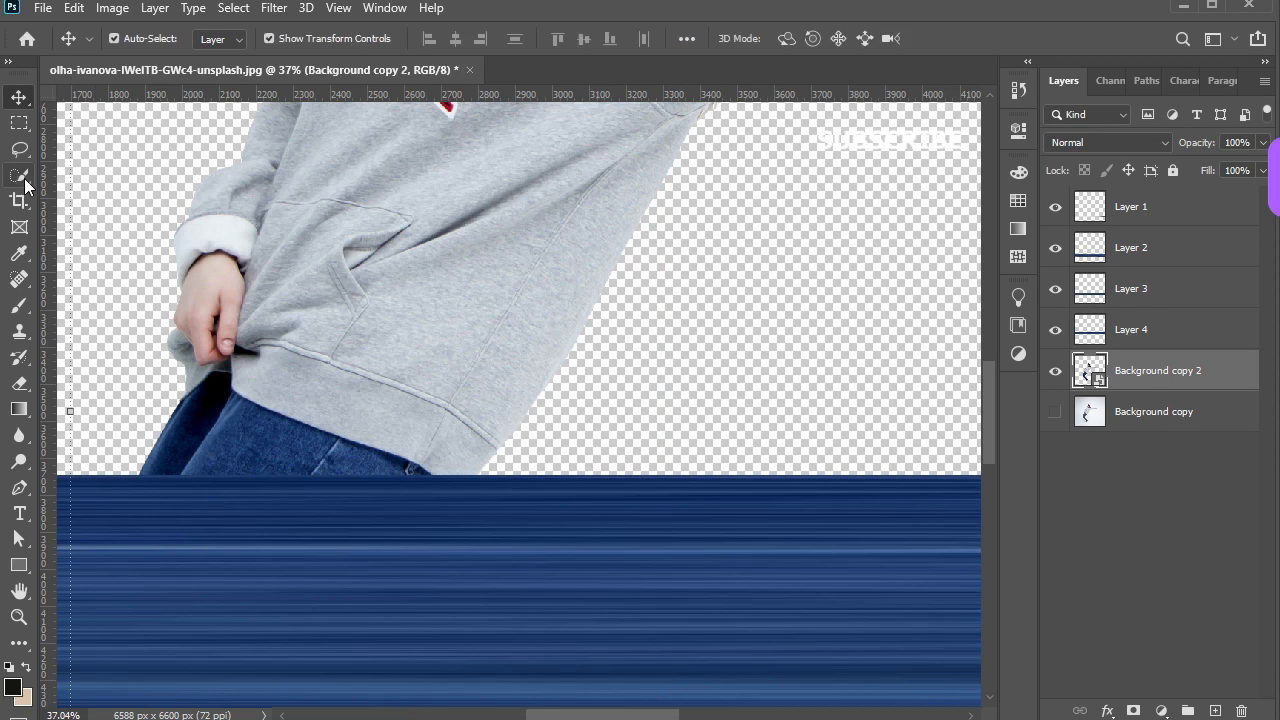
{"action": "left_click", "coordinate": [19, 123]}
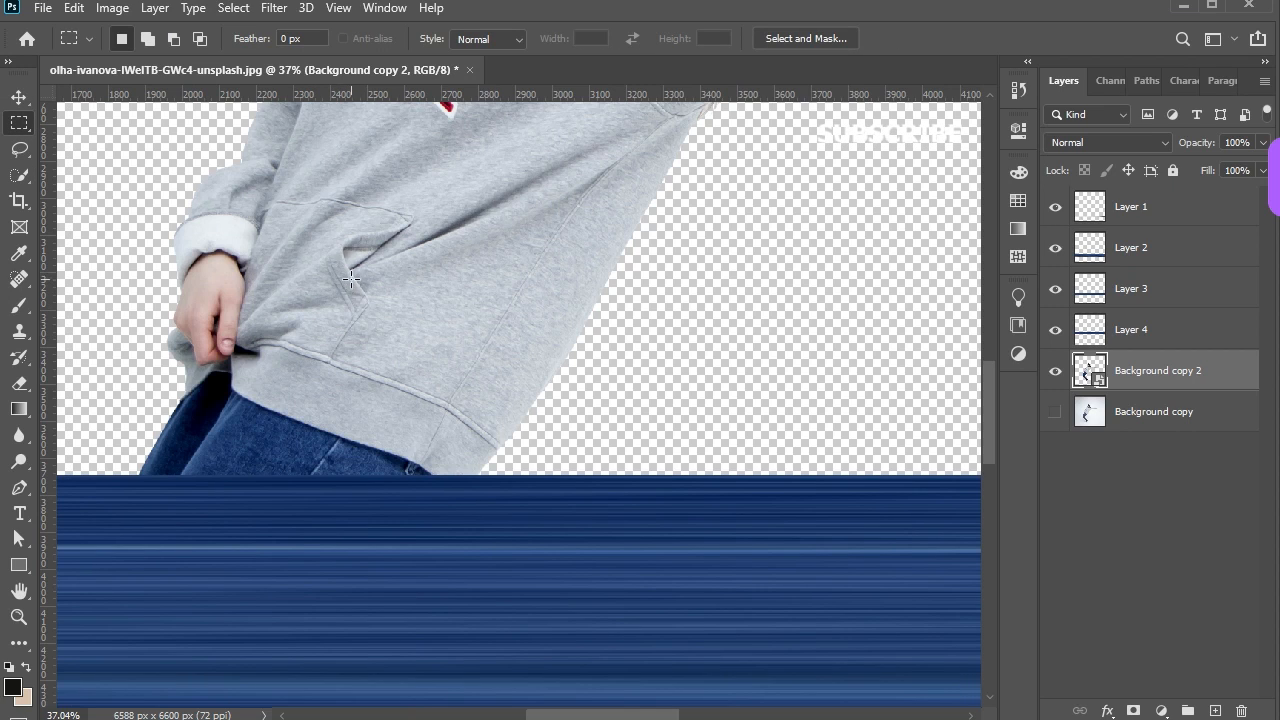
{"action": "left_click_drag", "start_coordinate": [350, 279], "coordinate": [357, 472]}
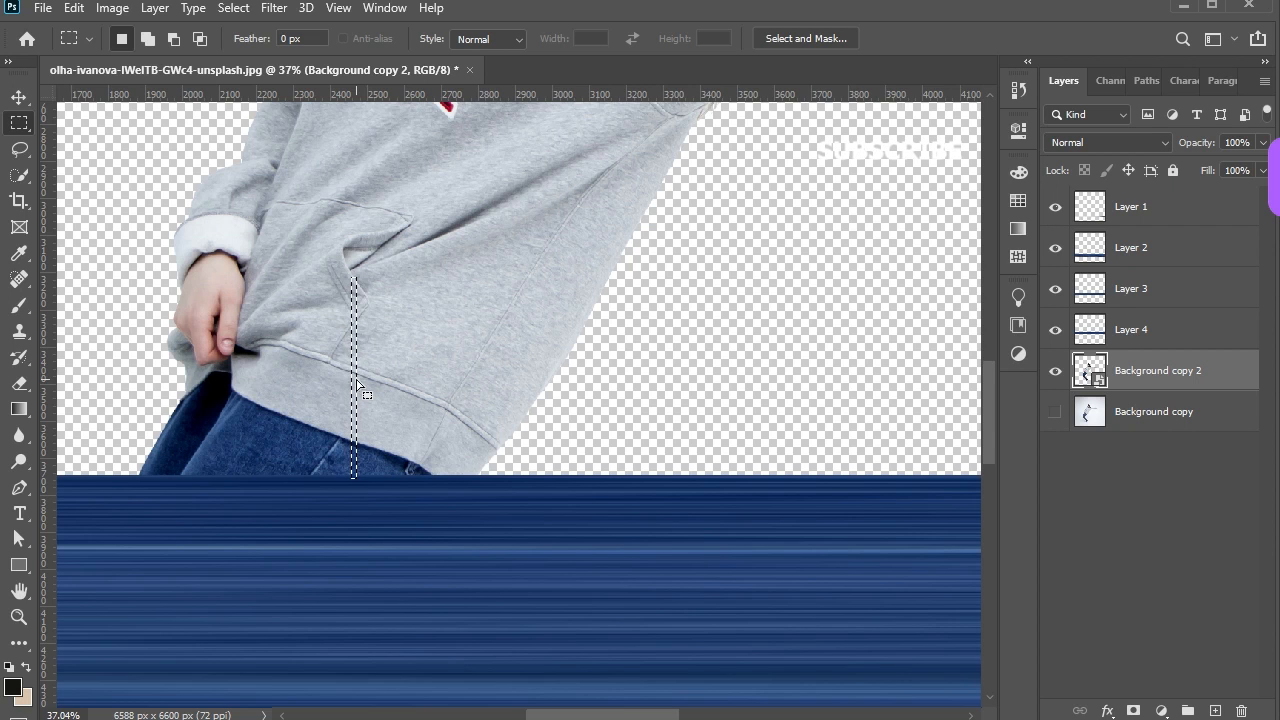
{"action": "key", "text": "ctrl+j"}
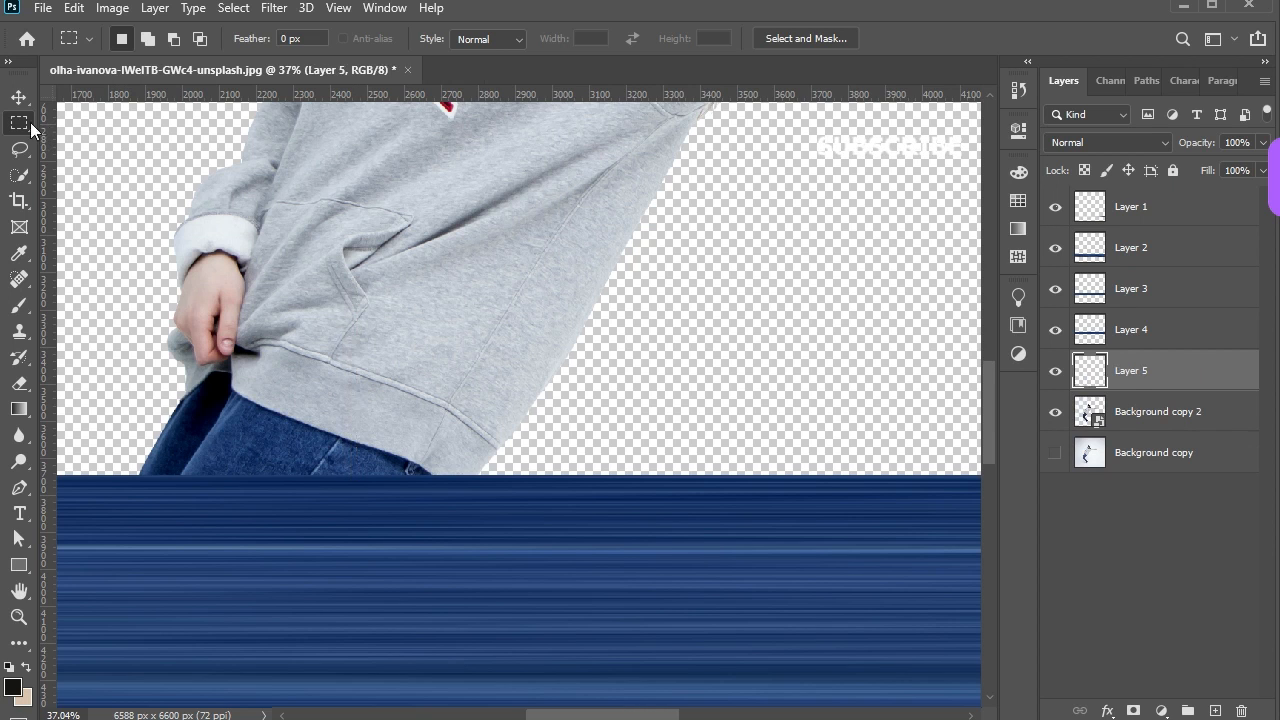
- Stretch the hoodie hem strip on Layer 5 horizontally to both canvas edges
{"action": "left_click", "coordinate": [19, 97]}
{"action": "scroll", "coordinate": [508, 370], "scroll_direction": "down", "scroll_amount": 3}
{"action": "scroll", "coordinate": [508, 370], "scroll_direction": "down", "scroll_amount": 1}
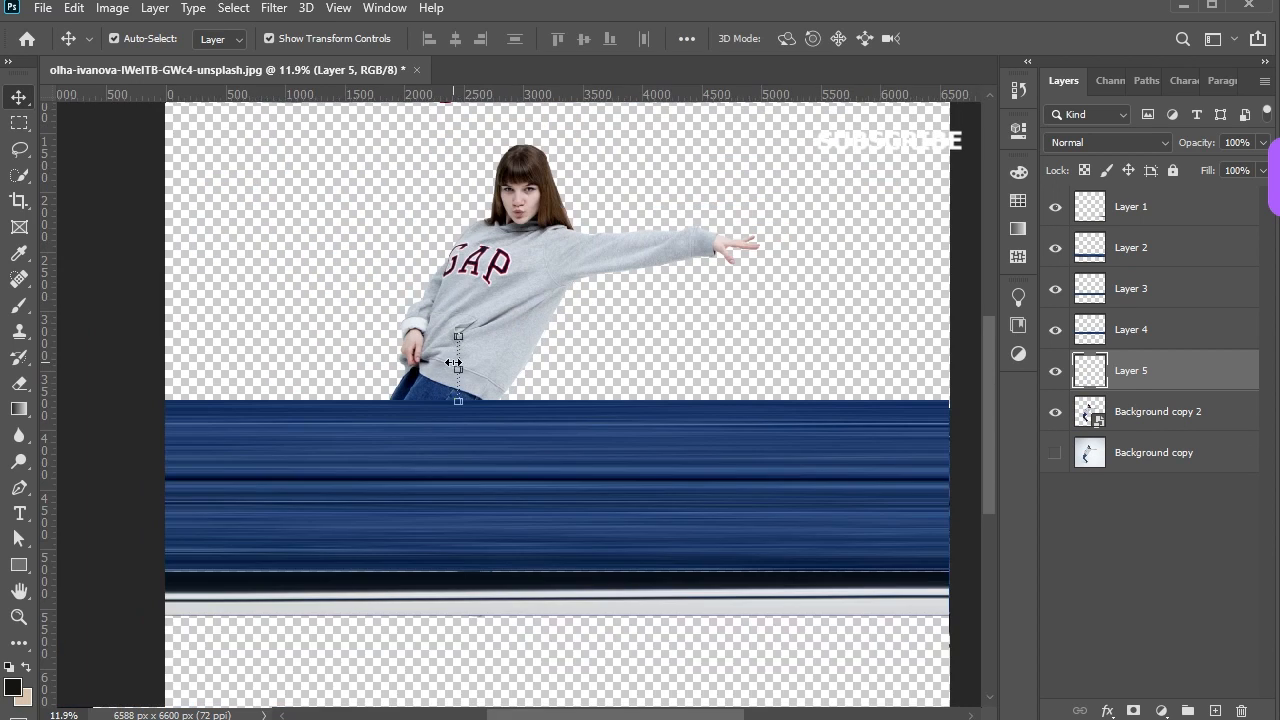
{"action": "key", "text": "ctrl+t"}
{"action": "left_click_drag", "start_coordinate": [458, 370], "coordinate": [160, 369]}
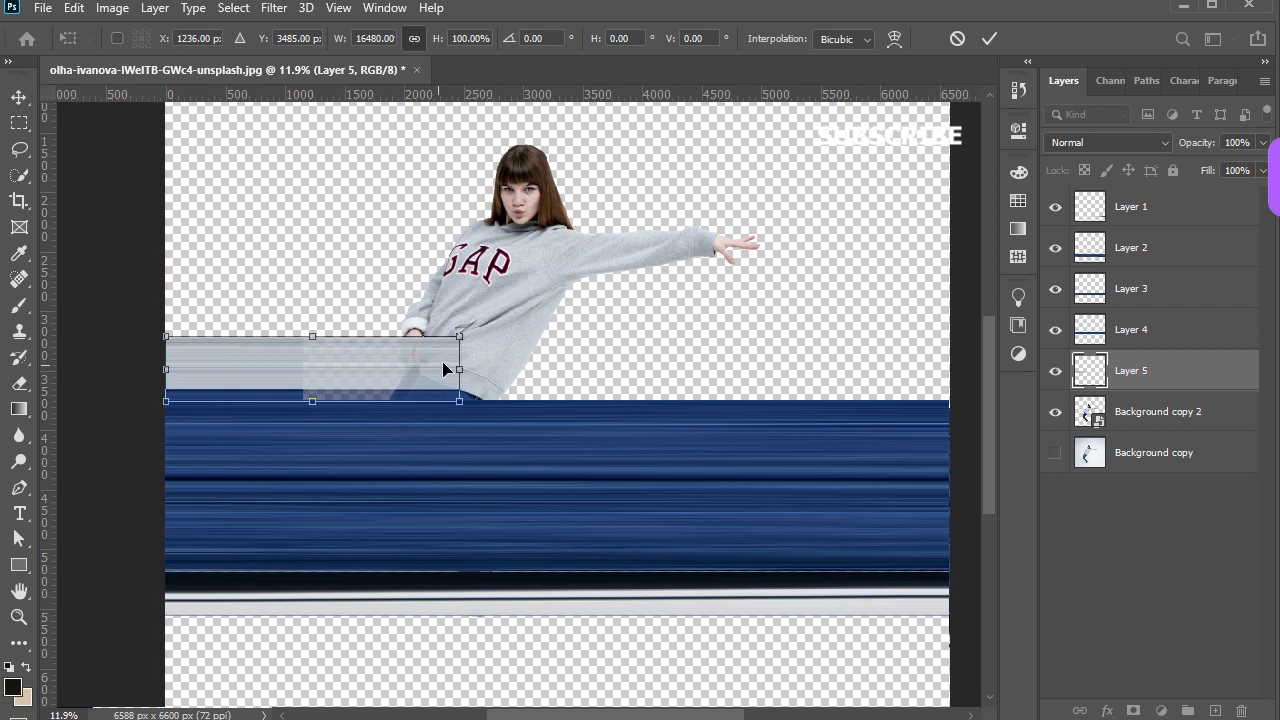
{"action": "left_click_drag", "start_coordinate": [463, 369], "coordinate": [949, 369]}
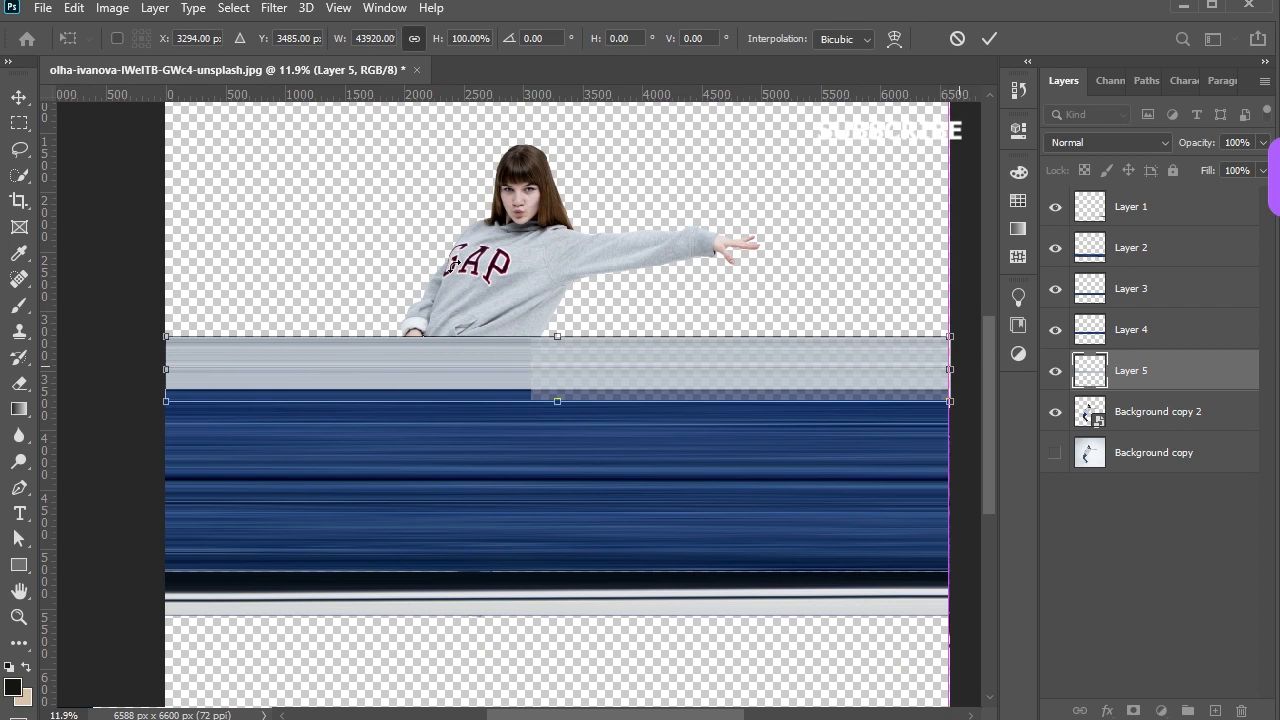
{"action": "key", "text": "Return"}
- Select a thin vertical strip on Background copy 2 from the foot of the letter P to the grey band and copy it to a new layer
{"action": "scroll", "coordinate": [523, 271], "scroll_direction": "up", "scroll_amount": 4}
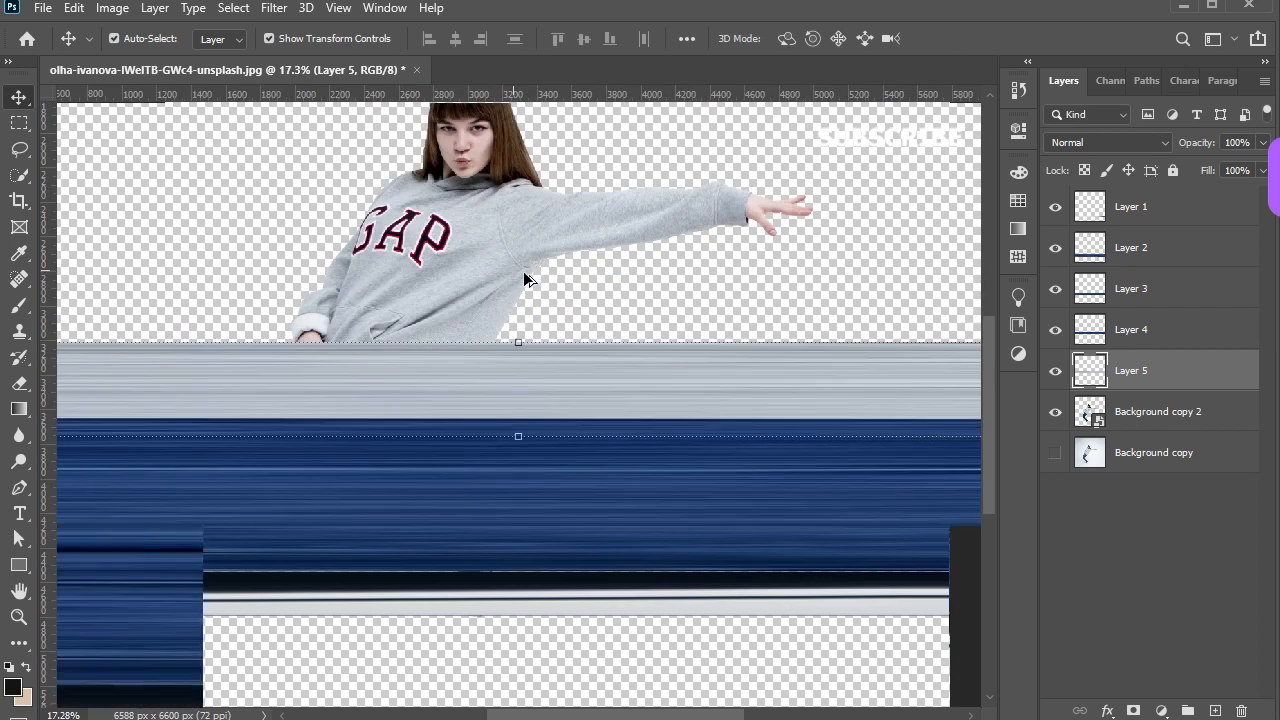
{"action": "left_click", "coordinate": [565, 318]}
{"action": "scroll", "coordinate": [368, 345], "scroll_direction": "up", "scroll_amount": 1}
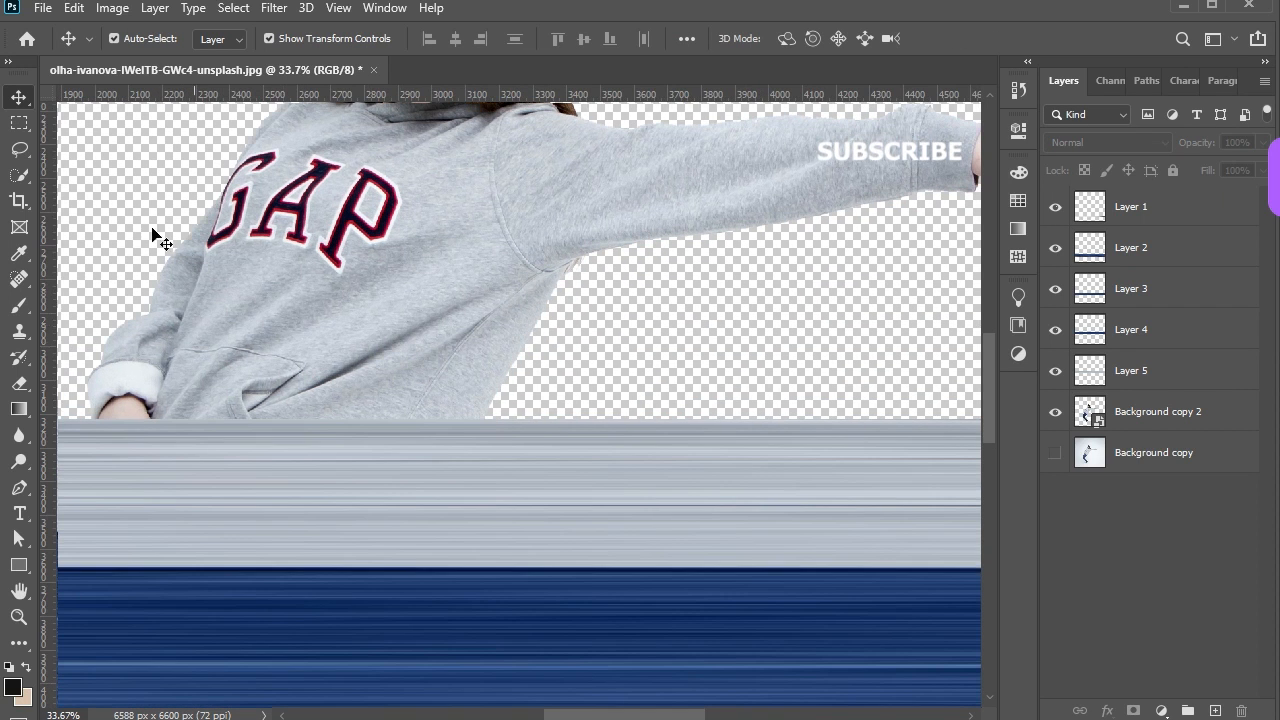
{"action": "left_click", "coordinate": [450, 249]}
{"action": "left_click", "coordinate": [20, 123]}
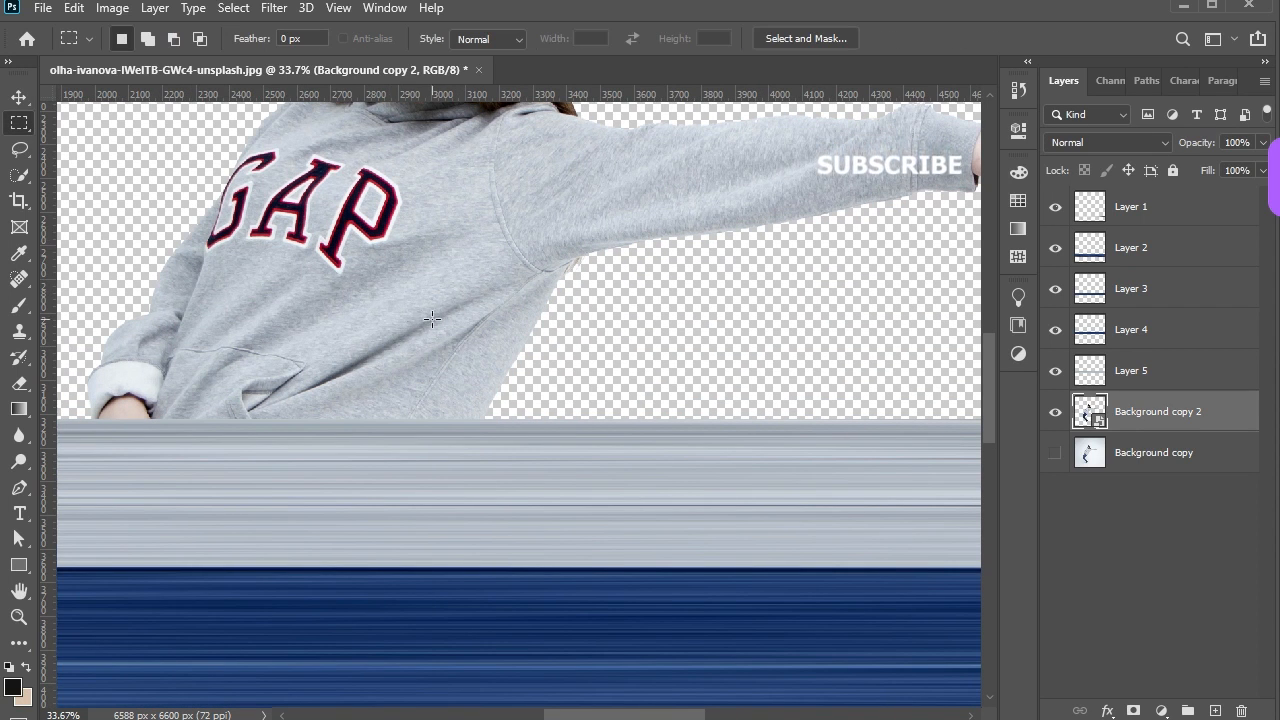
{"action": "left_click_drag", "start_coordinate": [330, 248], "coordinate": [333, 425]}
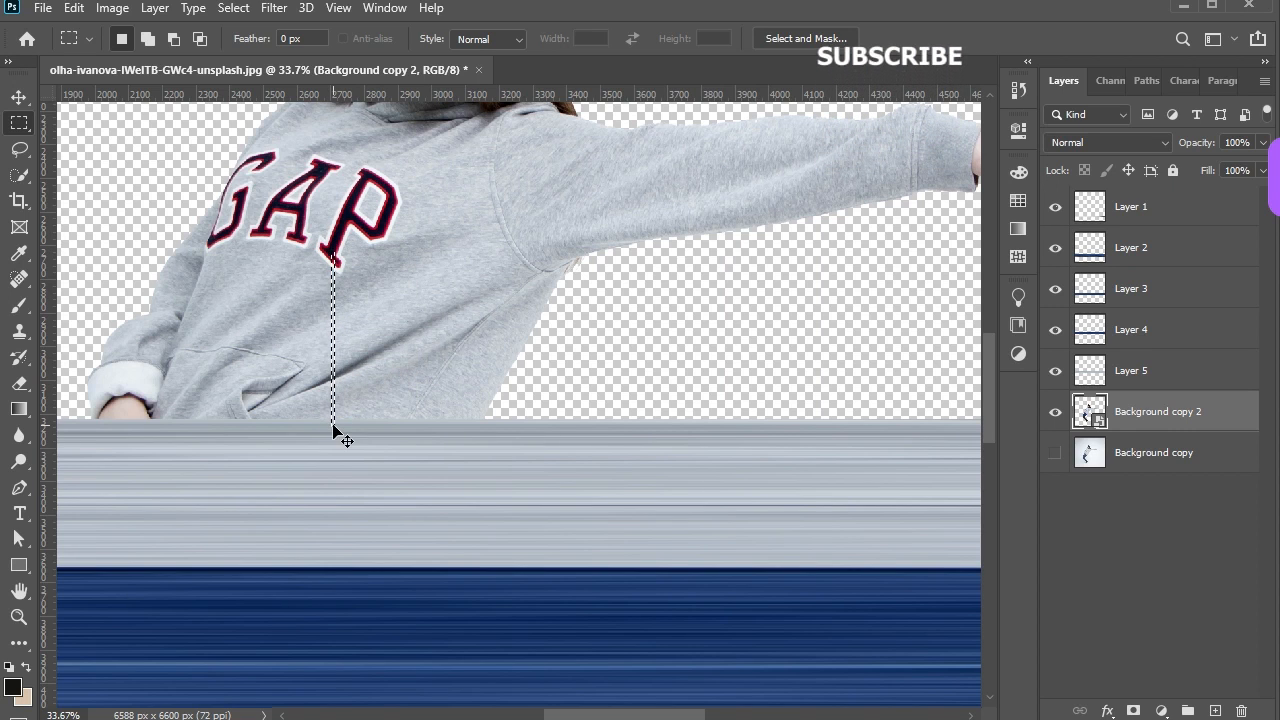
{"action": "key", "text": "ctrl+j"}
- Stretch the hoodie belly strip on Layer 6 across the full canvas width and deselect the layer
{"action": "key", "text": "v"}
{"action": "scroll", "coordinate": [445, 342], "scroll_direction": "down", "scroll_amount": 1}
{"action": "scroll", "coordinate": [445, 342], "scroll_direction": "down", "scroll_amount": 5}
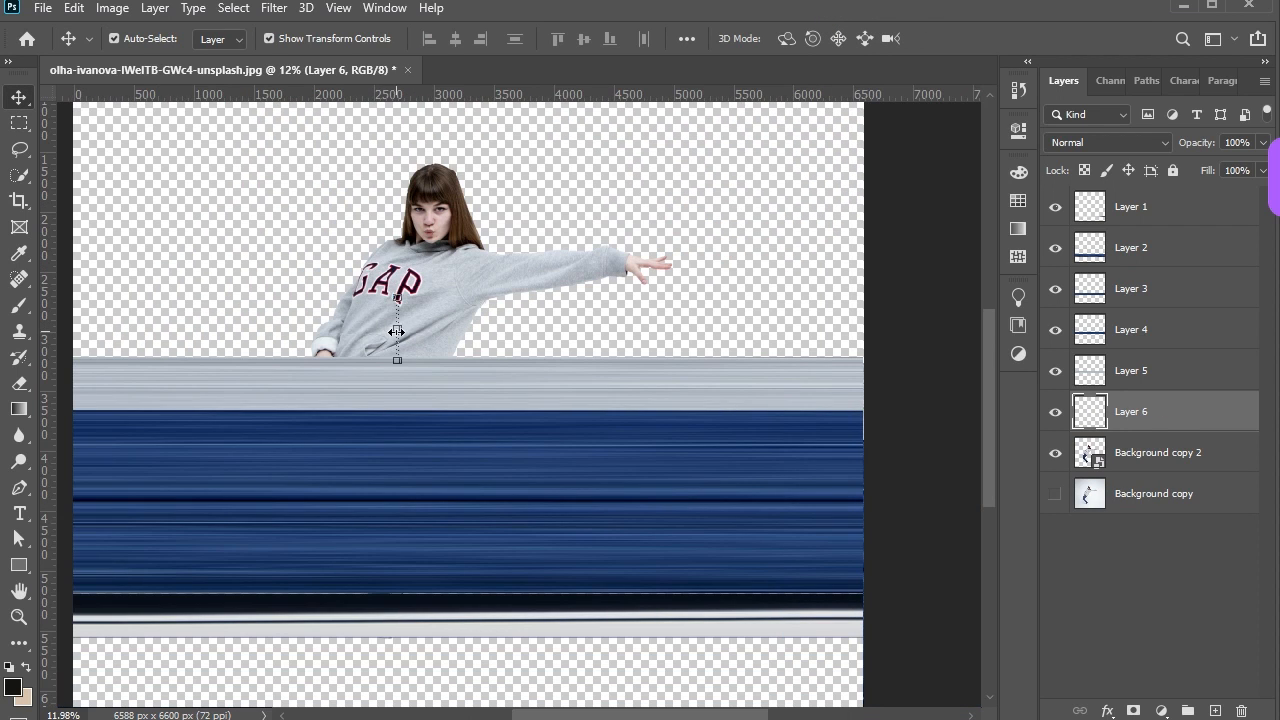
{"action": "left_click_drag", "start_coordinate": [397, 331], "coordinate": [862, 338]}
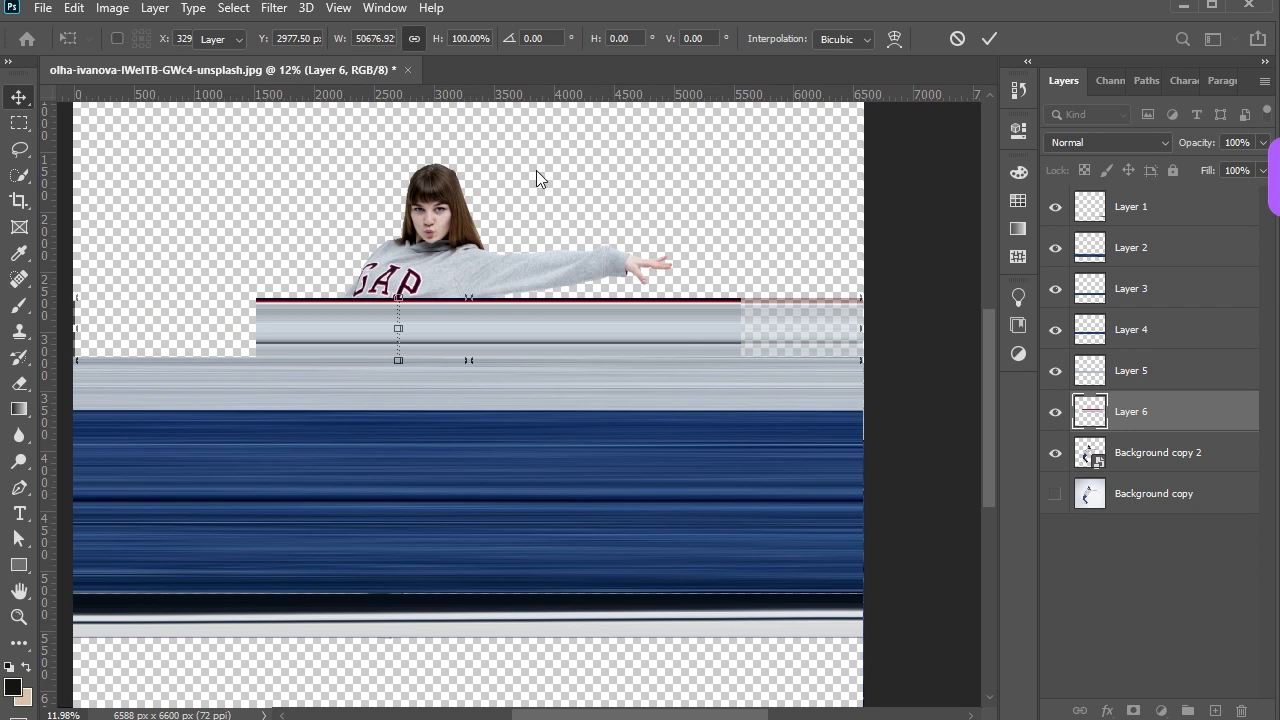
{"action": "key", "text": "Return"}
{"action": "left_click", "coordinate": [520, 200]}
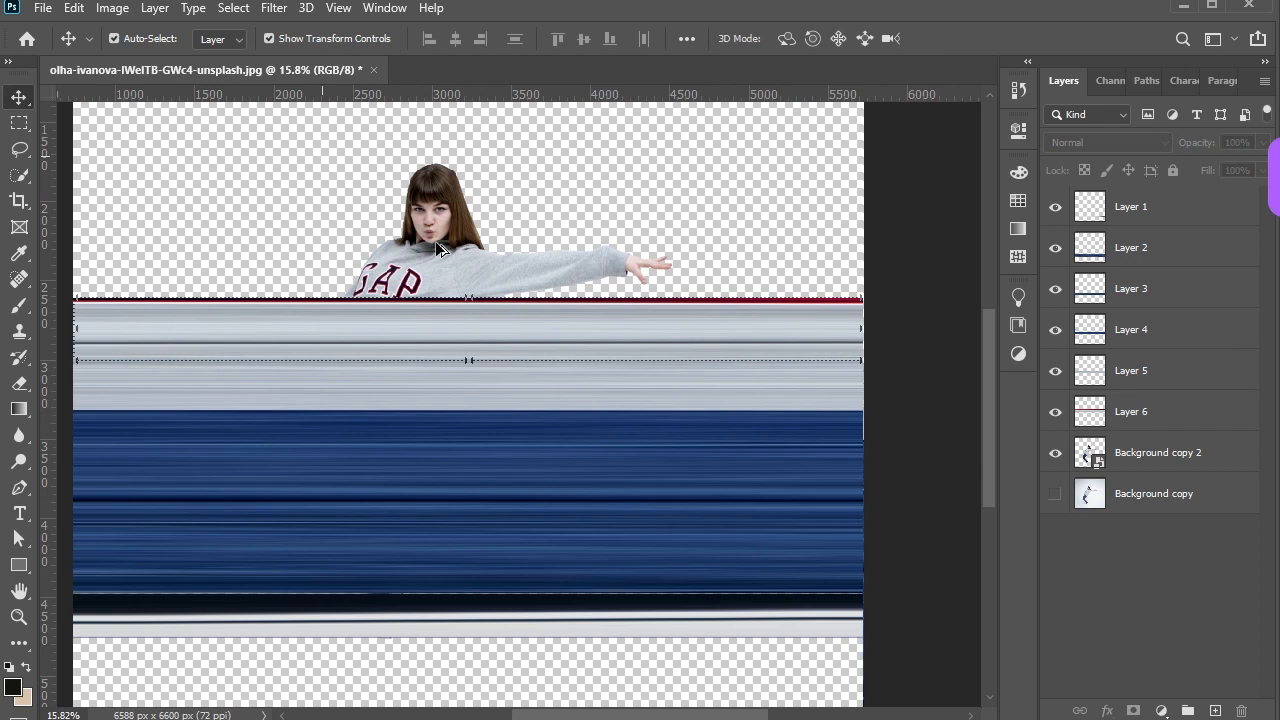
- Raise the upper edge of the Layer 6 band to about 108% height
{"action": "scroll", "coordinate": [435, 241], "scroll_direction": "up", "scroll_amount": 5}
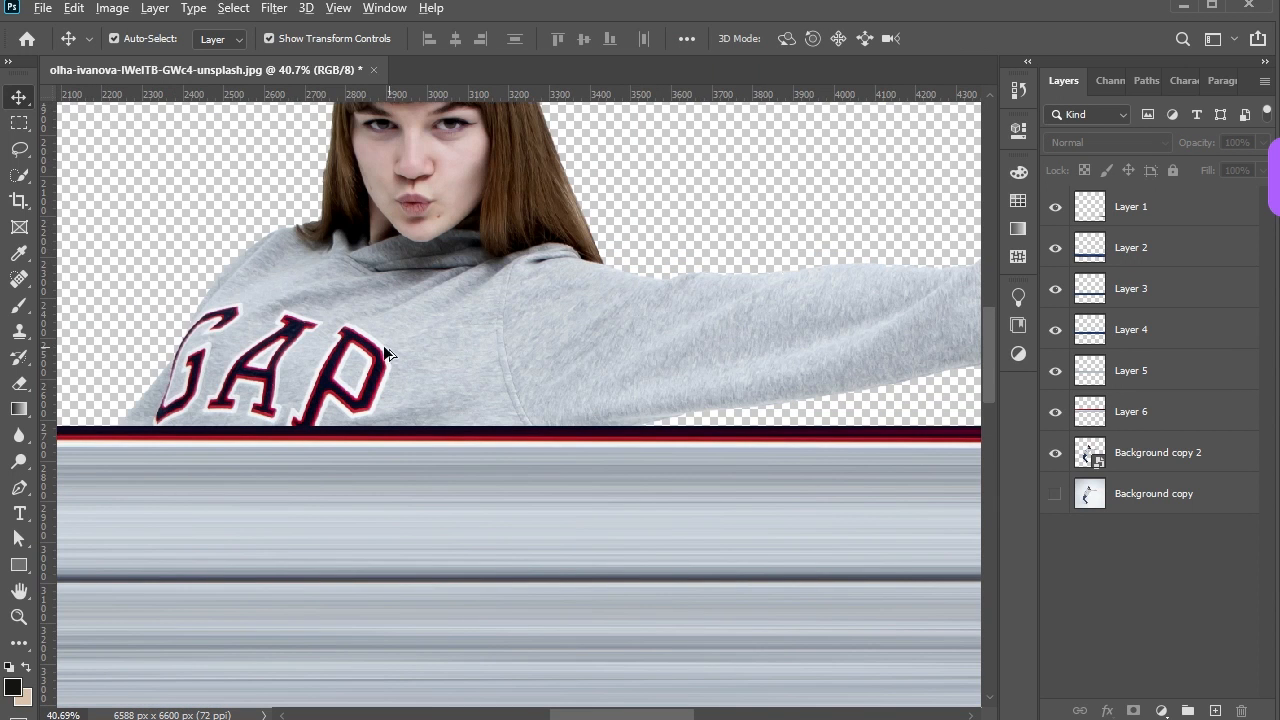
{"action": "scroll", "coordinate": [428, 340], "scroll_direction": "up", "scroll_amount": 3}
{"action": "left_click", "coordinate": [375, 487]}
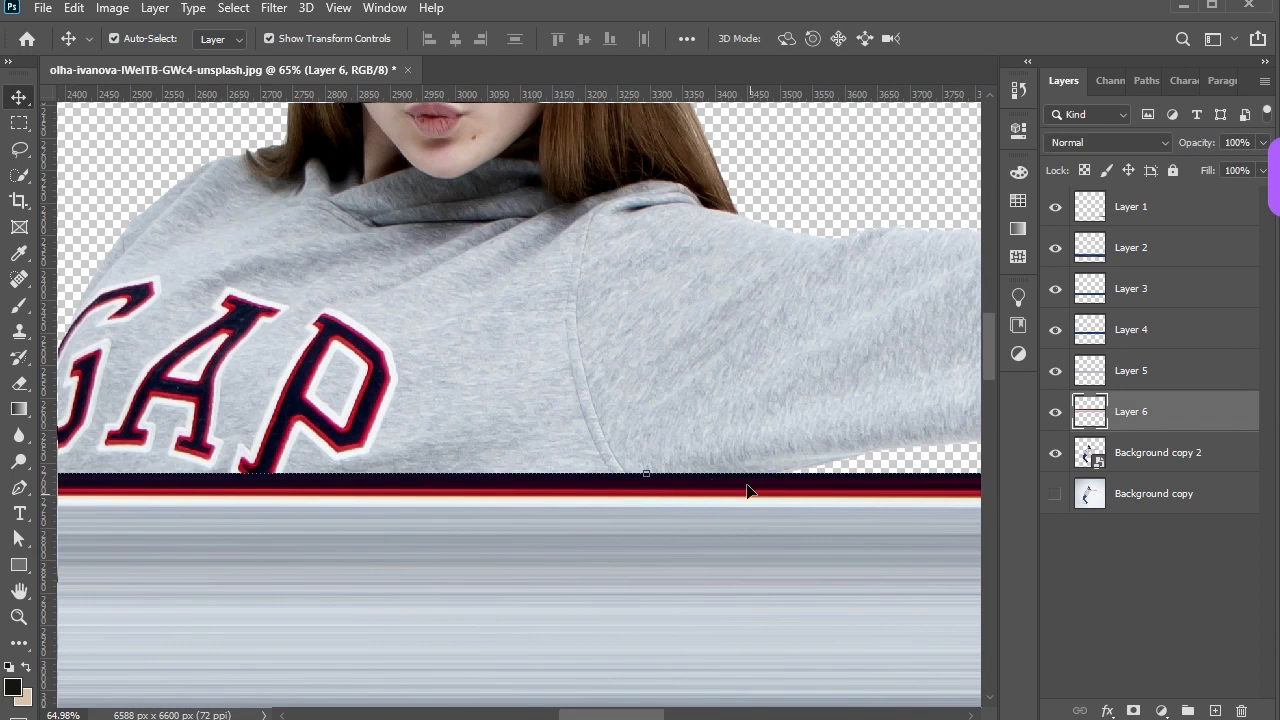
{"action": "left_click_drag", "start_coordinate": [656, 465], "coordinate": [655, 447]}
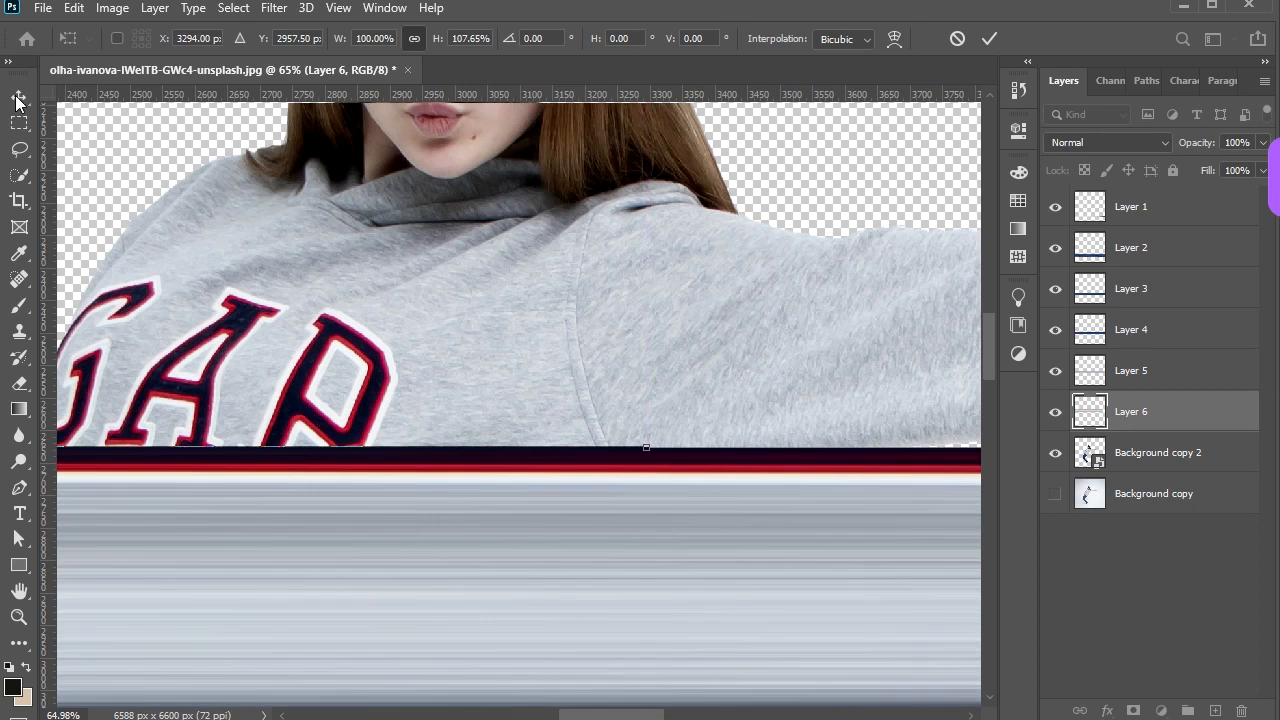
{"action": "key", "text": "Return"}
- Select a narrow vertical strip through the letter P on the chest and copy it from Background copy 2 to a new layer
{"action": "left_click", "coordinate": [19, 122]}
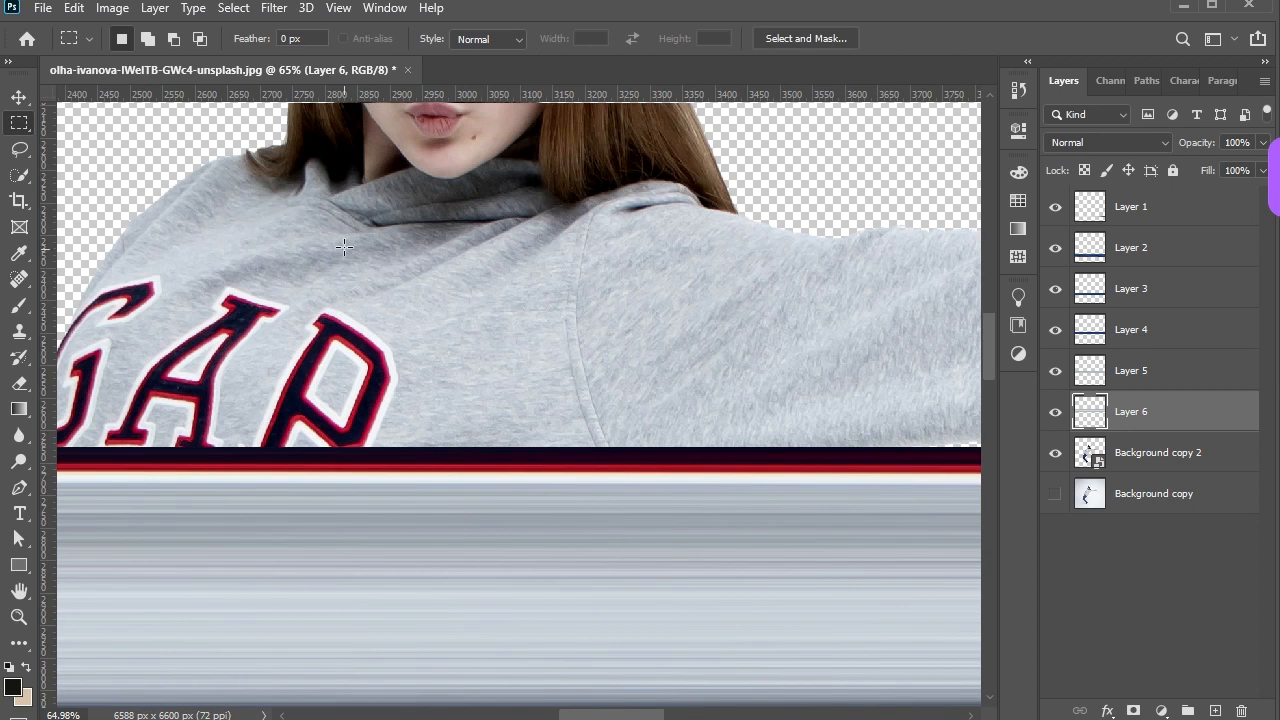
{"action": "left_click_drag", "start_coordinate": [345, 296], "coordinate": [337, 476]}
{"action": "left_click", "coordinate": [1136, 456]}
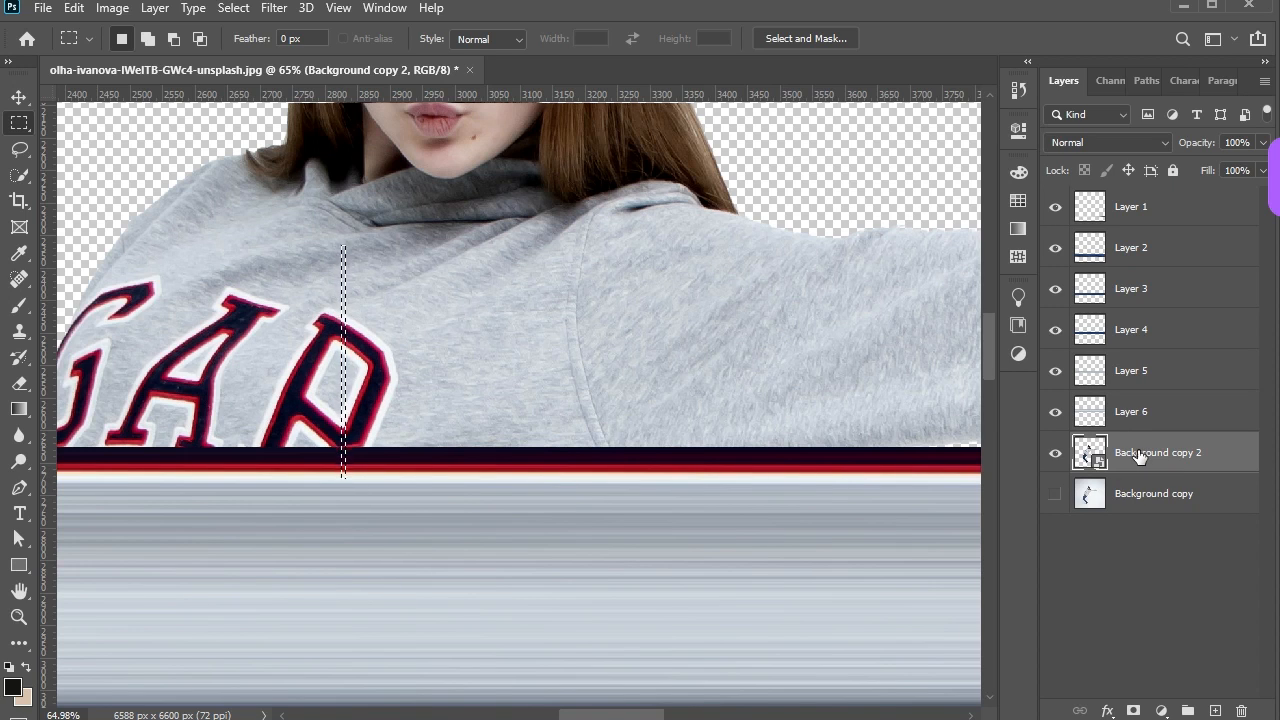
{"action": "key", "text": "ctrl+j"}
- Stretch the chest strip on Layer 7 horizontally to both canvas edges
{"action": "left_click", "coordinate": [17, 97]}
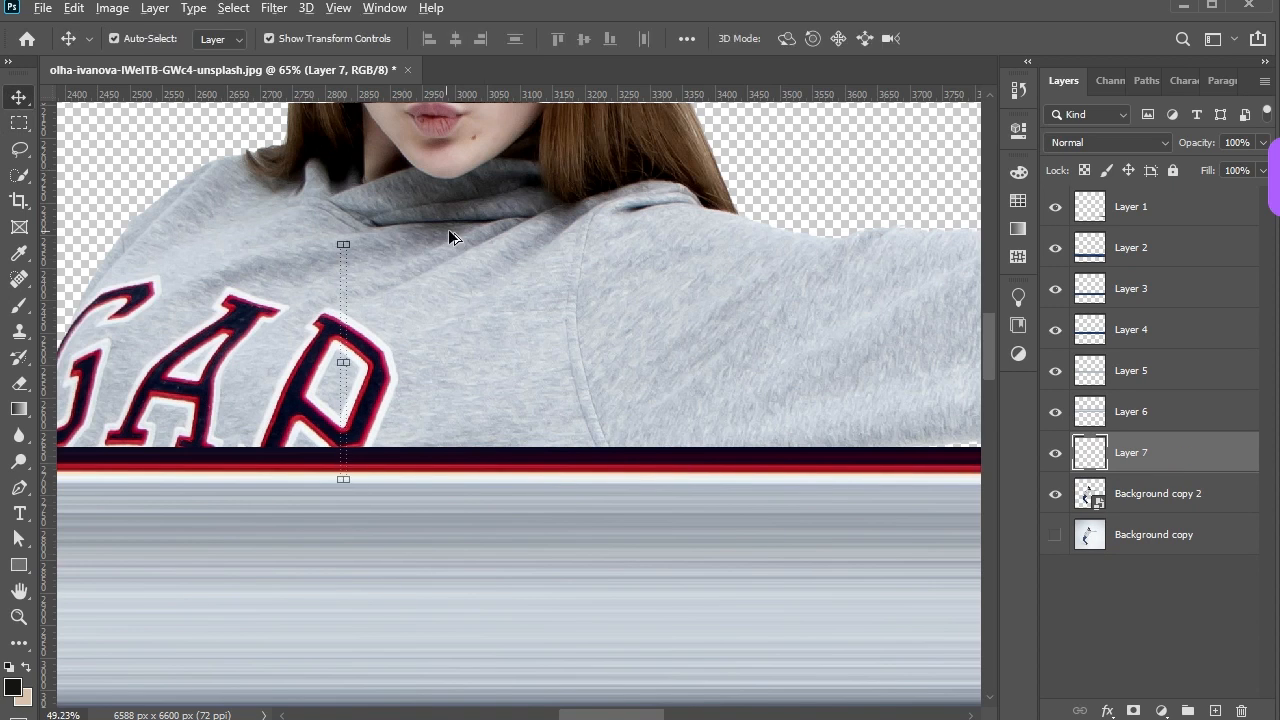
{"action": "scroll", "coordinate": [448, 230], "scroll_direction": "down", "scroll_amount": 6}
{"action": "scroll", "coordinate": [448, 230], "scroll_direction": "down", "scroll_amount": 3}
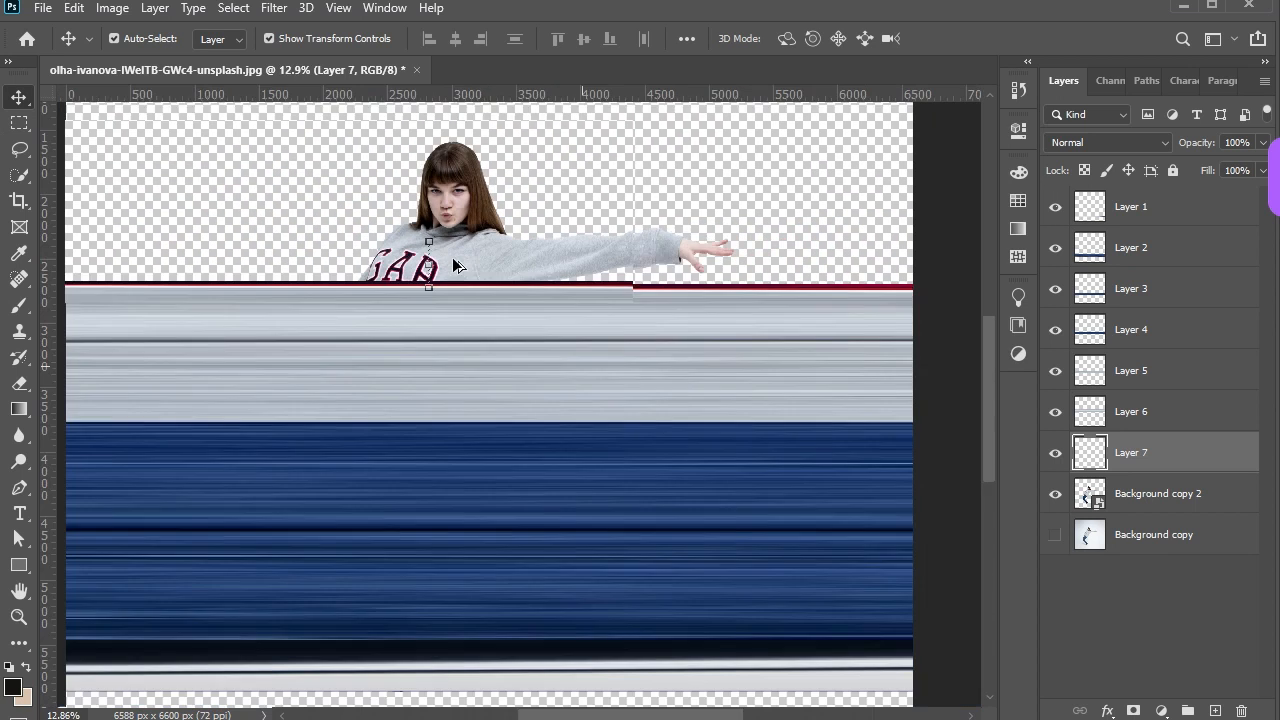
{"action": "left_click_drag", "start_coordinate": [429, 263], "coordinate": [95, 271]}
{"action": "left_click_drag", "start_coordinate": [96, 271], "coordinate": [97, 270]}
{"action": "left_click_drag", "start_coordinate": [760, 265], "coordinate": [871, 264]}
{"action": "key", "text": "Return"}
- Enlarge the Layer 7 band to about 128% height so it reaches the chin, and shift it slightly upward
{"action": "scroll", "coordinate": [434, 168], "scroll_direction": "up", "scroll_amount": 4}
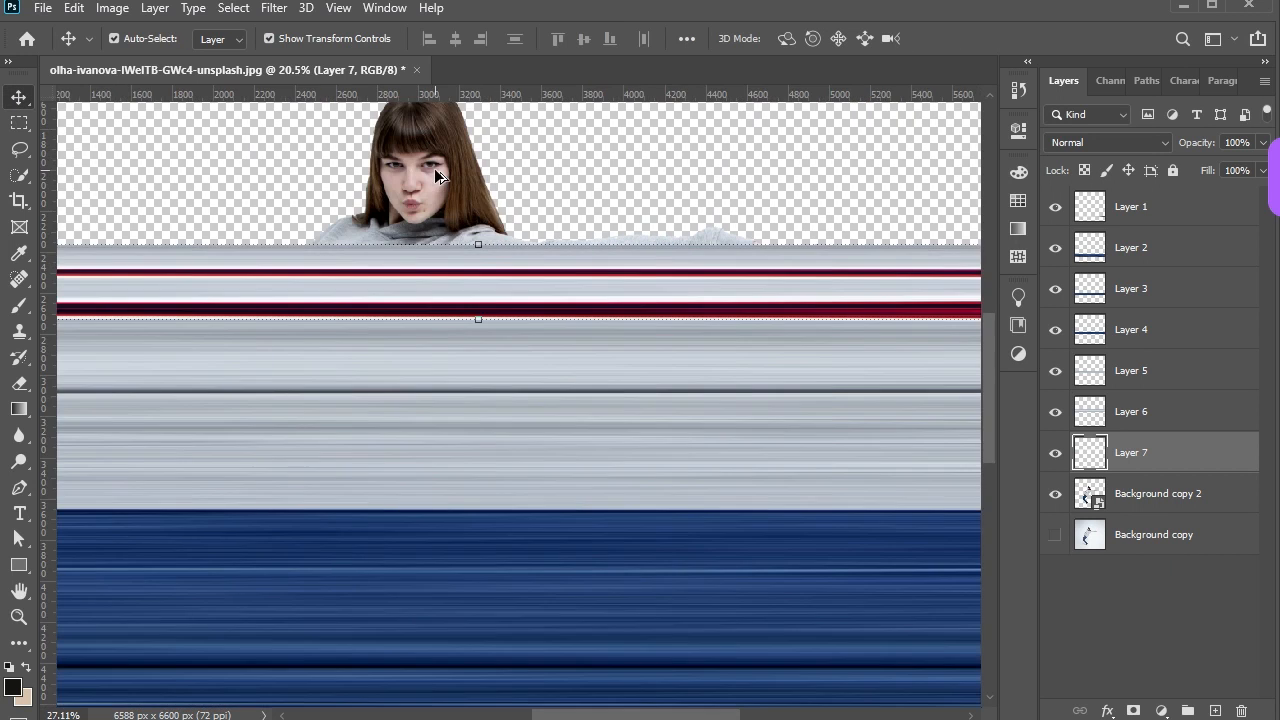
{"action": "left_click_drag", "start_coordinate": [516, 301], "coordinate": [517, 264]}
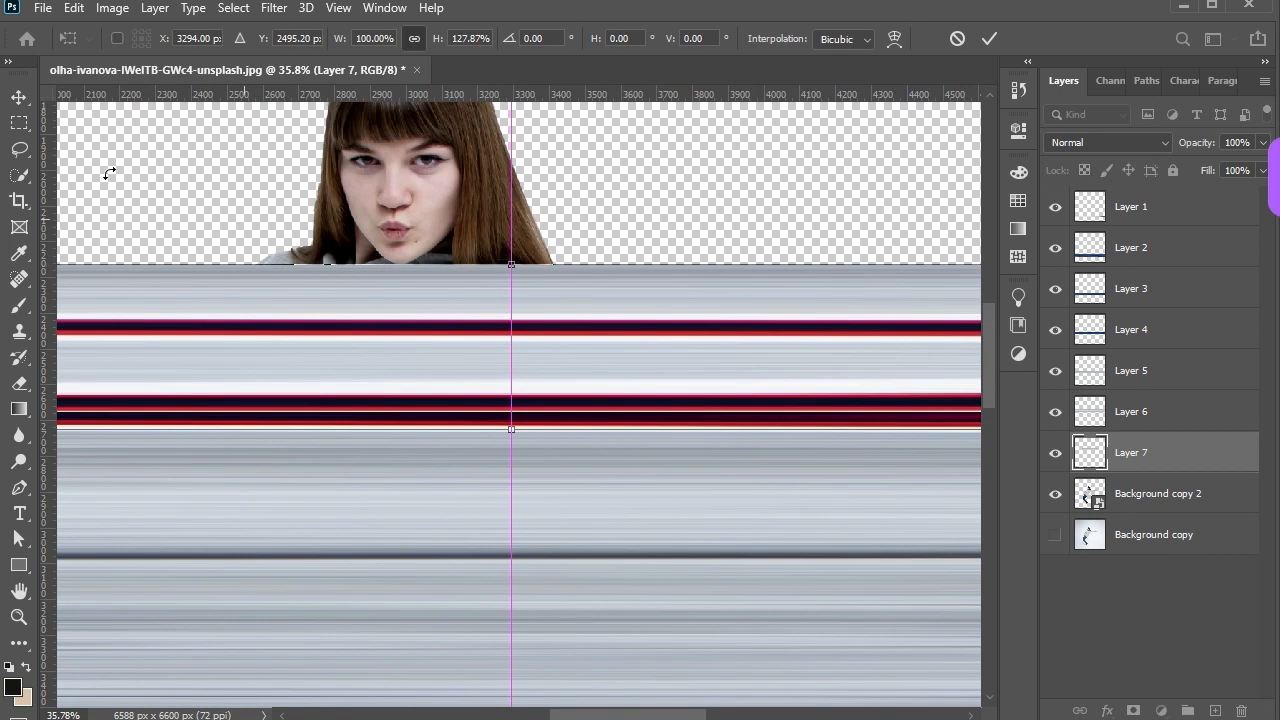
{"action": "left_click", "coordinate": [19, 98]}
{"action": "scroll", "coordinate": [430, 203], "scroll_direction": "up", "scroll_amount": 3}
{"action": "scroll", "coordinate": [480, 380], "scroll_direction": "up", "scroll_amount": 3}
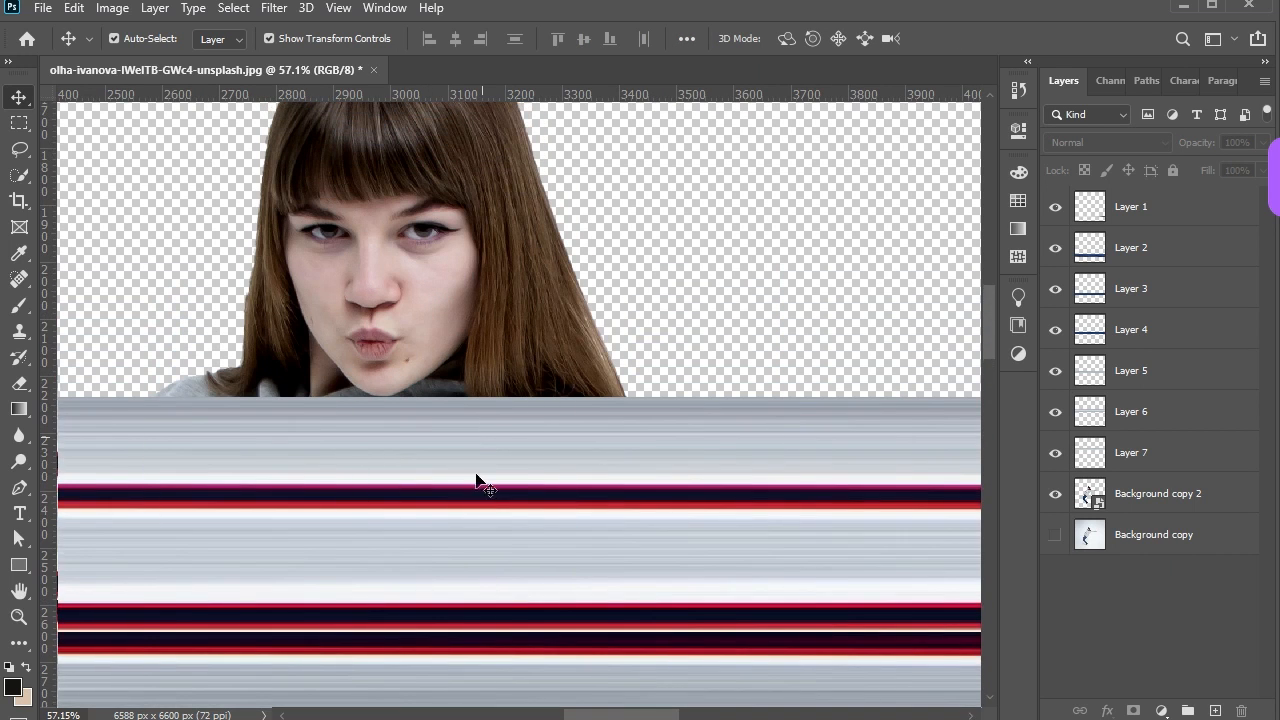
{"action": "scroll", "coordinate": [476, 475], "scroll_direction": "up", "scroll_amount": 1}
{"action": "left_click_drag", "start_coordinate": [476, 475], "coordinate": [479, 468]}
{"action": "scroll", "coordinate": [480, 468], "scroll_direction": "down", "scroll_amount": 1}
{"action": "left_click", "coordinate": [643, 325]}
- Select a thin vertical strip about 188 px high down the cheek on Background copy 2 and copy it to a new layer
{"action": "scroll", "coordinate": [481, 447], "scroll_direction": "up", "scroll_amount": 1}
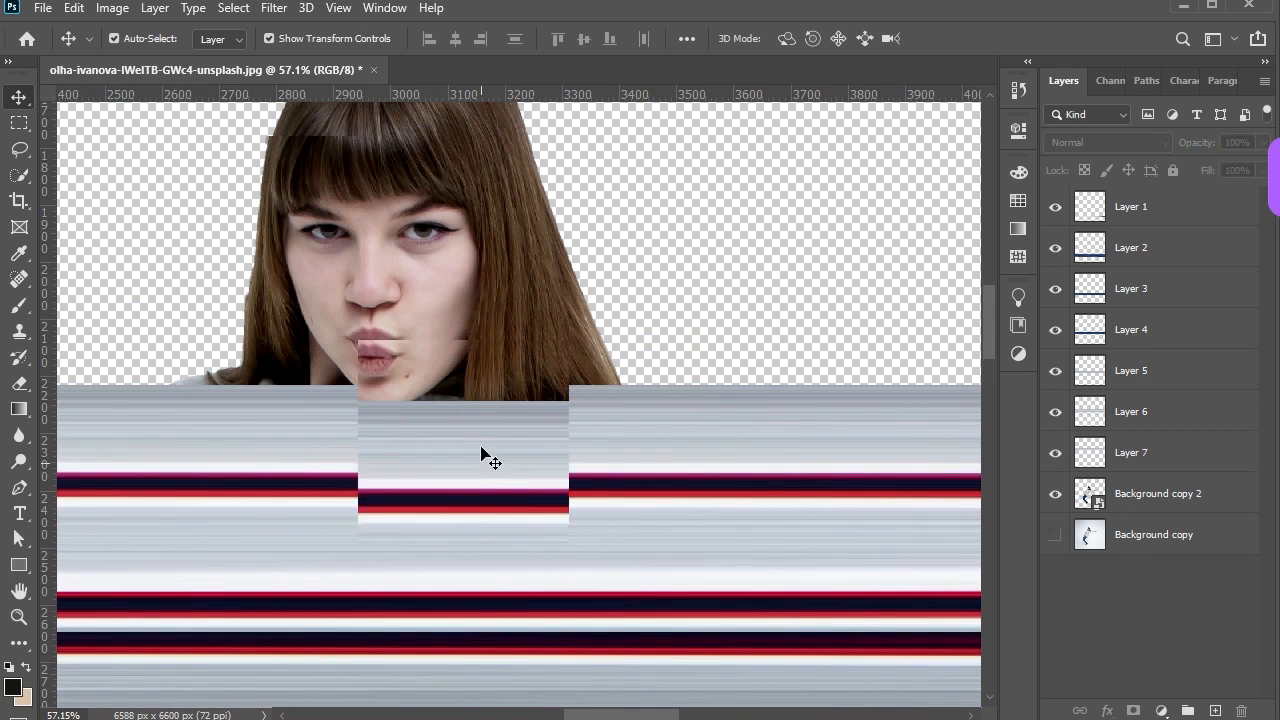
{"action": "left_click", "coordinate": [420, 222]}
{"action": "key", "text": "m"}
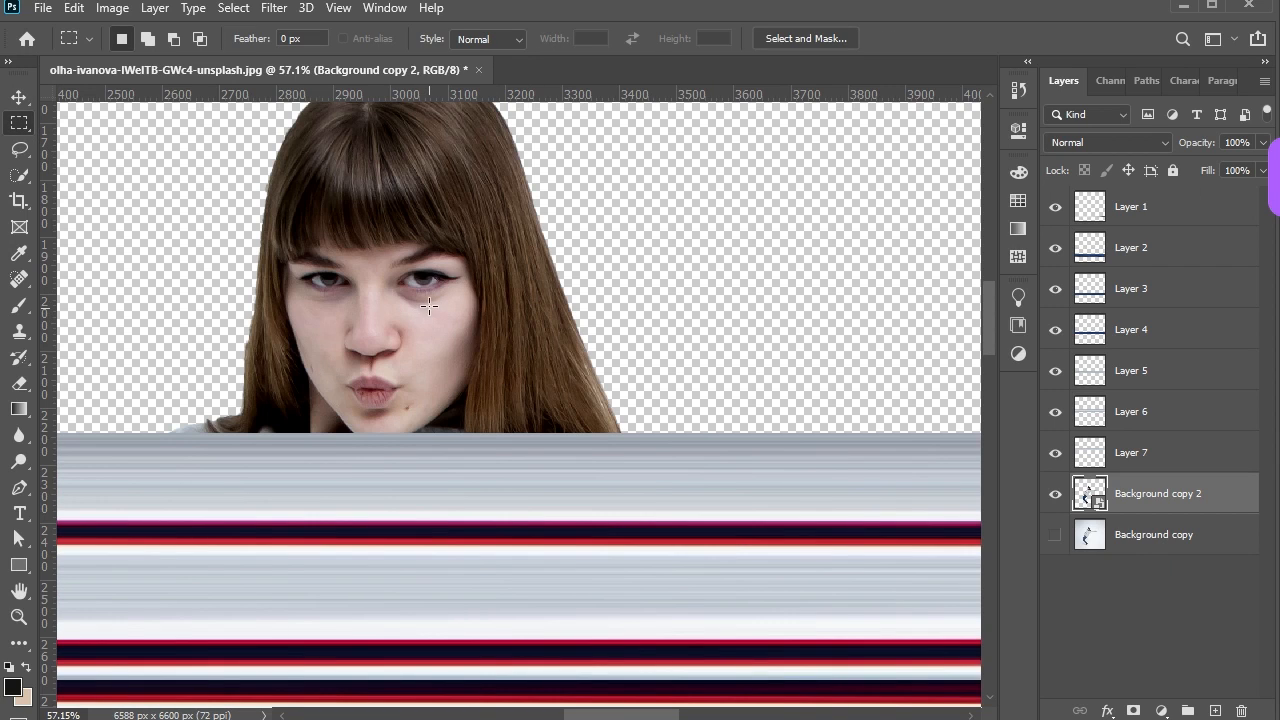
{"action": "left_click_drag", "start_coordinate": [433, 362], "coordinate": [431, 398]}
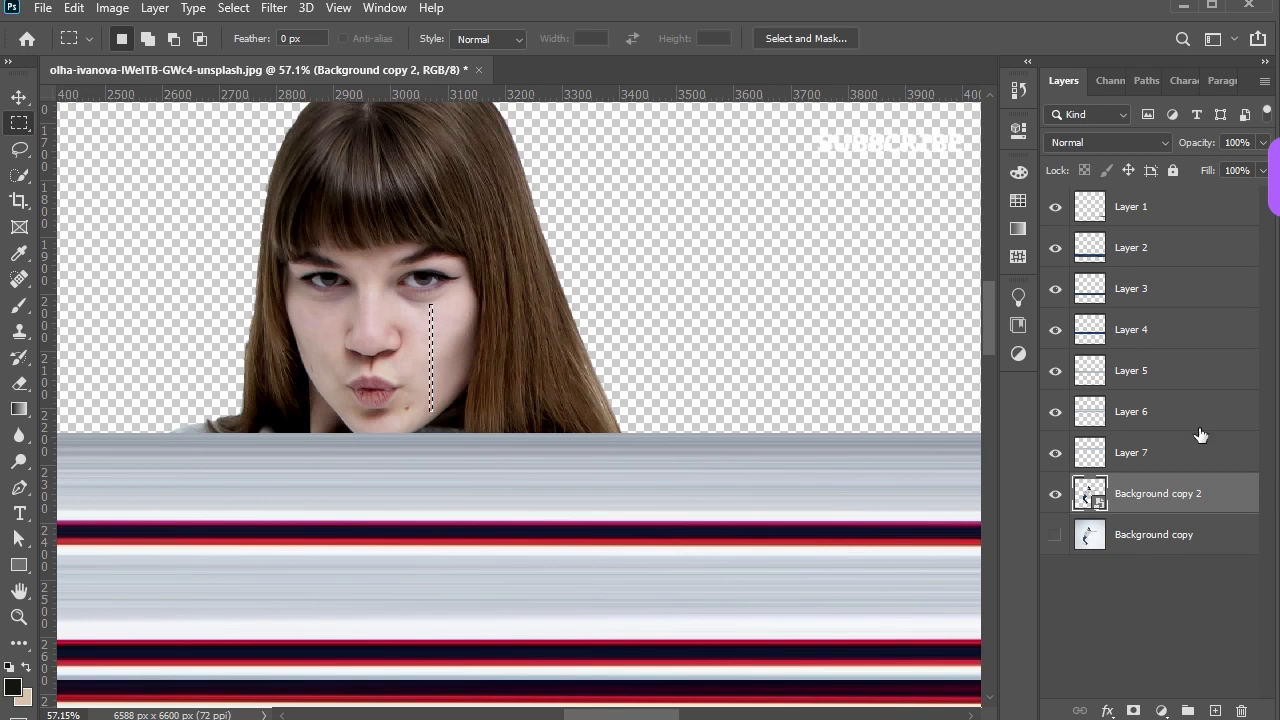
{"action": "key", "text": "ctrl+j"}
- Stretch the cheek strip on Layer 8 horizontally across the full canvas width
{"action": "key", "text": "v"}
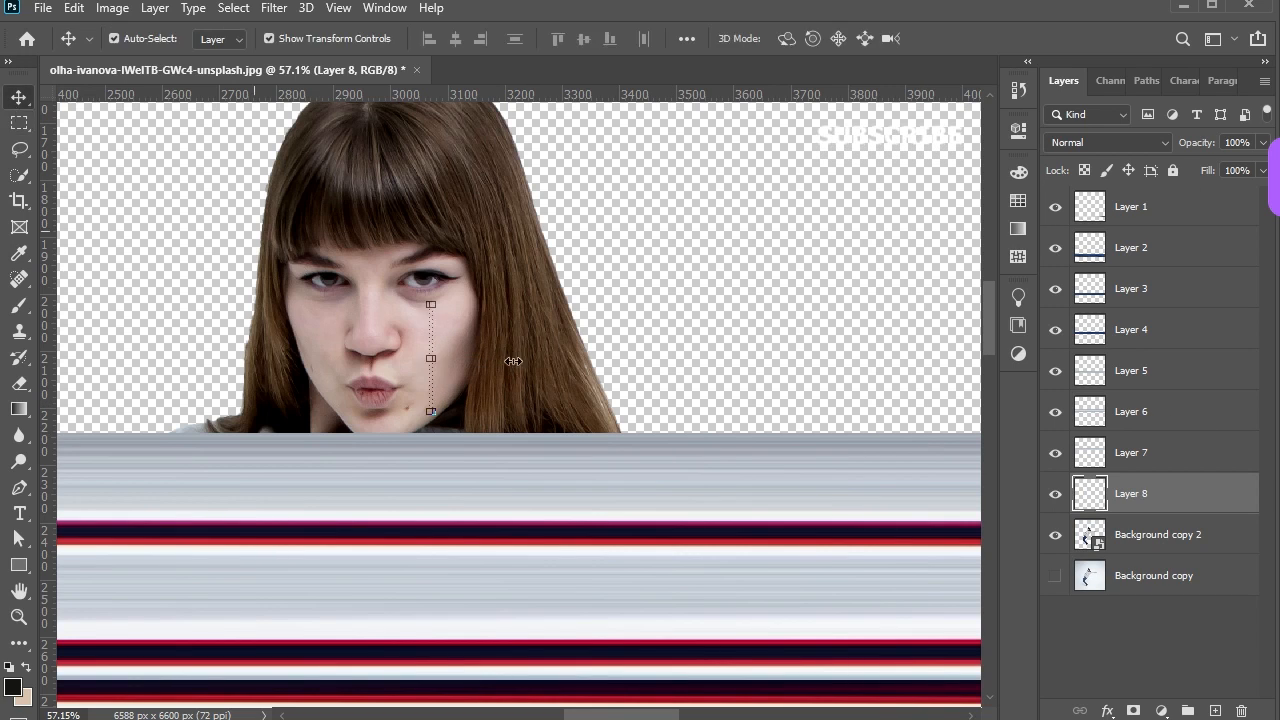
{"action": "scroll", "coordinate": [630, 390], "scroll_direction": "down", "scroll_amount": 3}
{"action": "scroll", "coordinate": [628, 390], "scroll_direction": "down", "scroll_amount": 3}
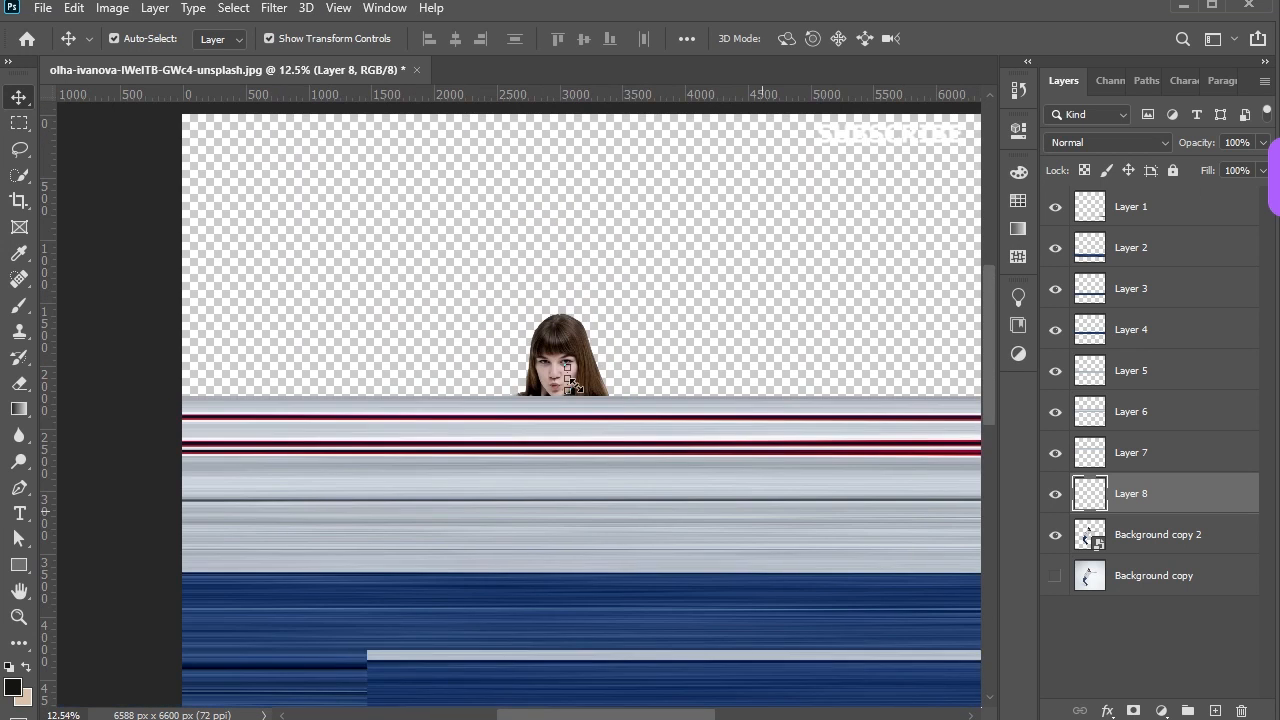
{"action": "left_click_drag", "start_coordinate": [560, 377], "coordinate": [183, 378]}
{"action": "left_click_drag", "start_coordinate": [568, 378], "coordinate": [798, 392]}
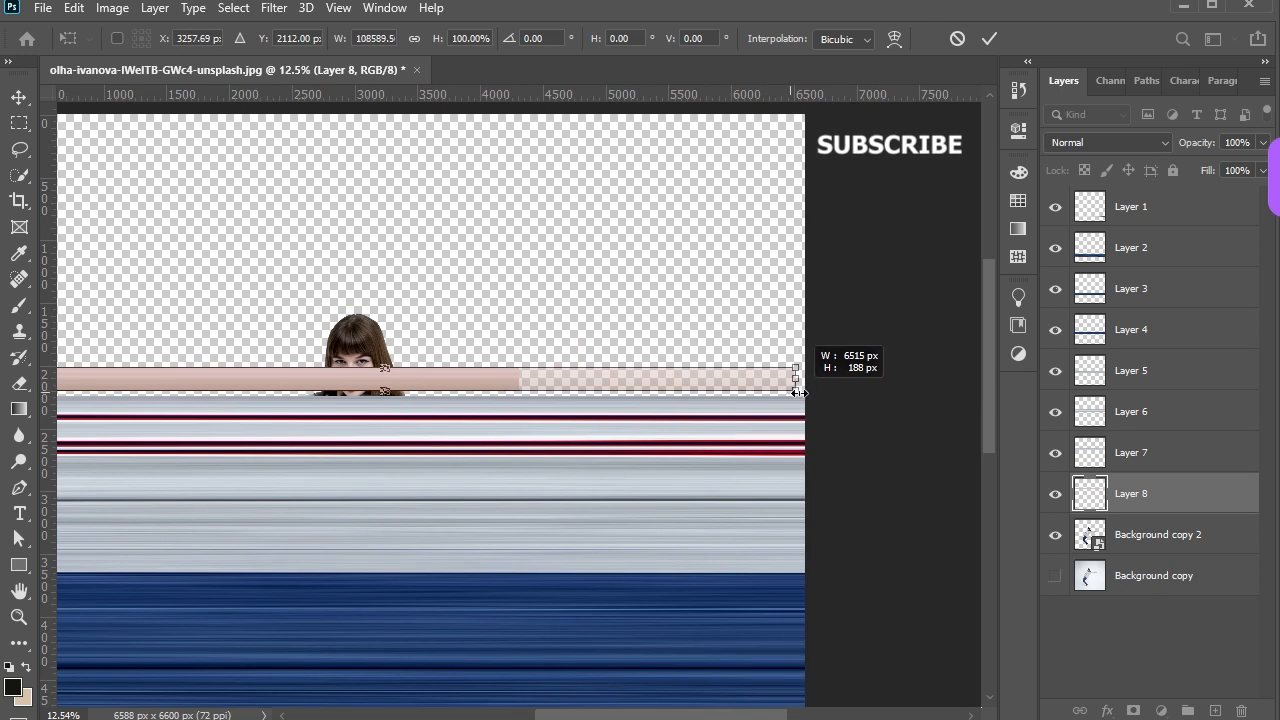
- Extend the lower edge of the skin-coloured band to about 120% height to meet the hoodie band, and deselect the layer
{"action": "left_click_drag", "start_coordinate": [391, 392], "coordinate": [392, 397]}
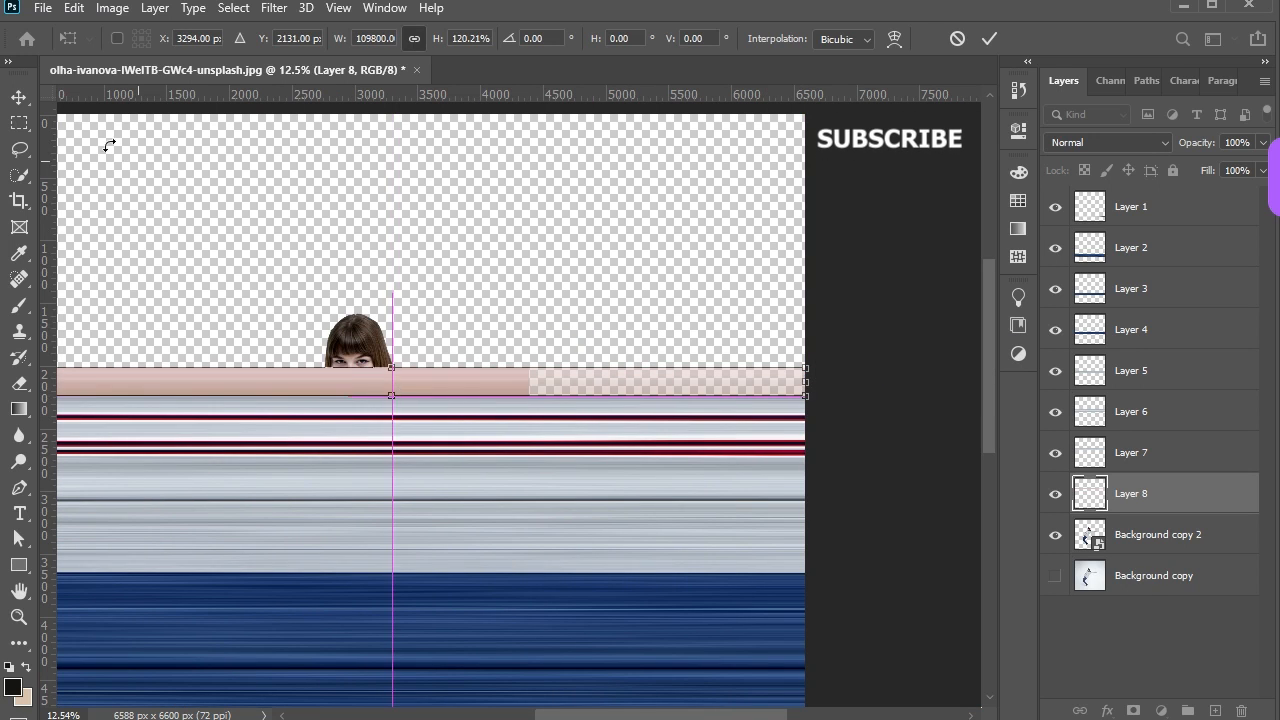
{"action": "key", "text": "Return"}
{"action": "scroll", "coordinate": [347, 245], "scroll_direction": "up", "scroll_amount": 5}
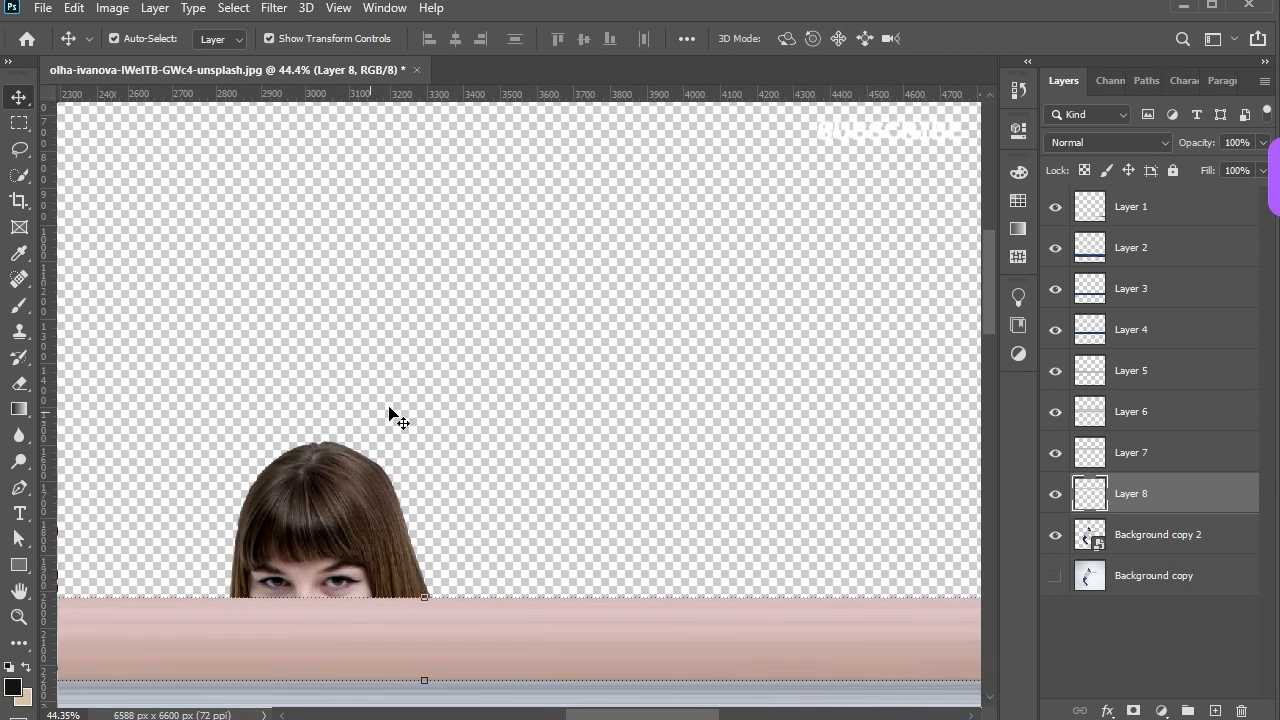
{"action": "left_click", "coordinate": [441, 446]}
{"action": "scroll", "coordinate": [425, 565], "scroll_direction": "up", "scroll_amount": 3}
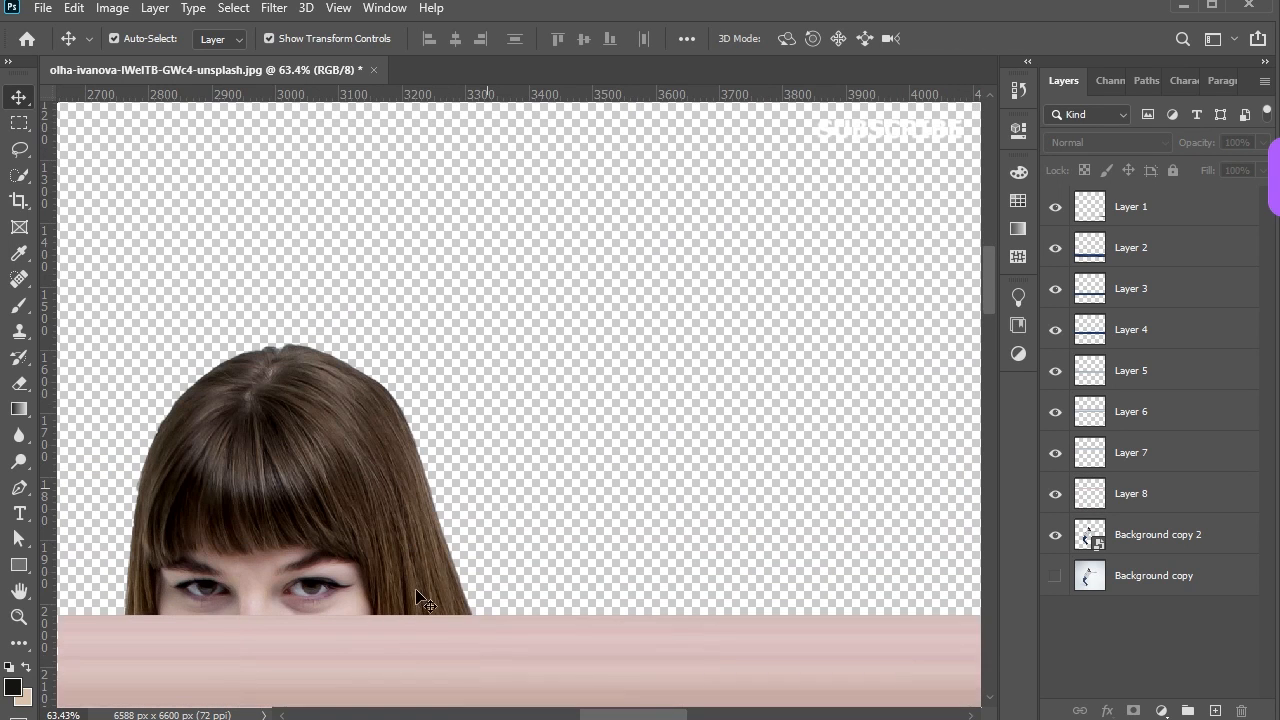
- Select a vertical strip about 7 px wide and 274 px high through the fringe and eye area on Background copy 2 and copy it to a new layer
{"action": "left_click", "coordinate": [19, 124]}
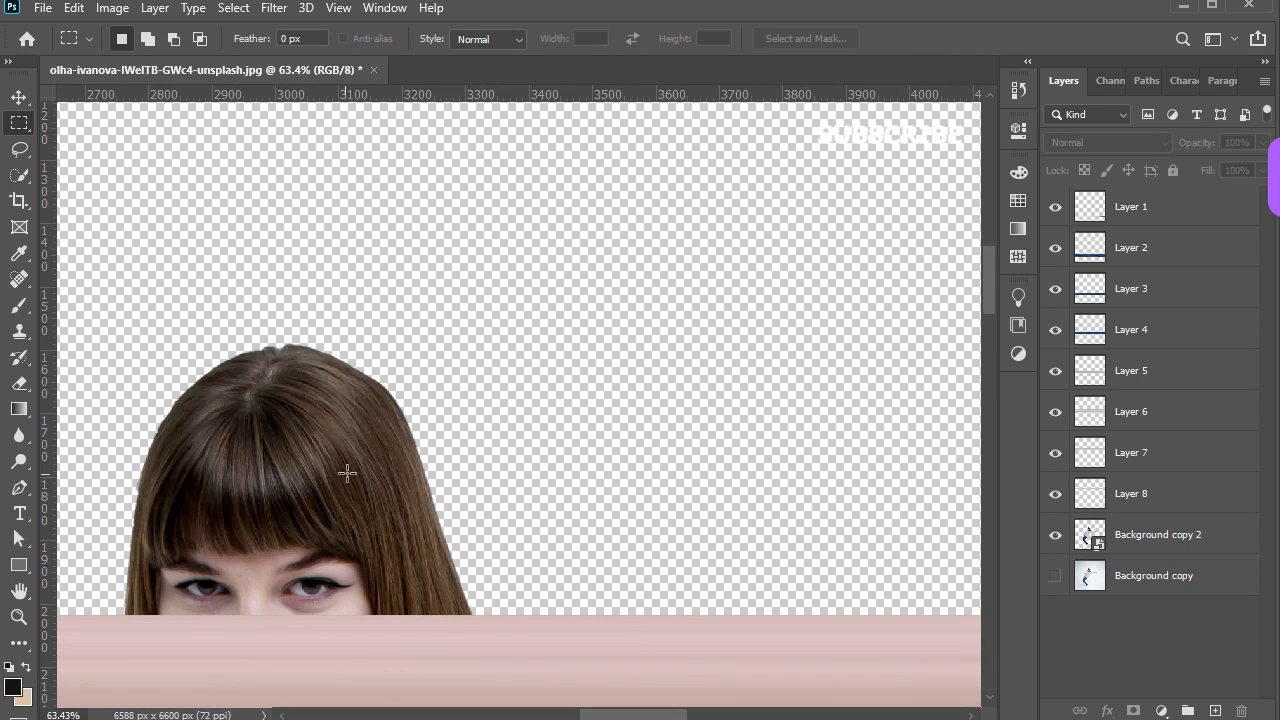
{"action": "left_click_drag", "start_coordinate": [351, 513], "coordinate": [355, 612]}
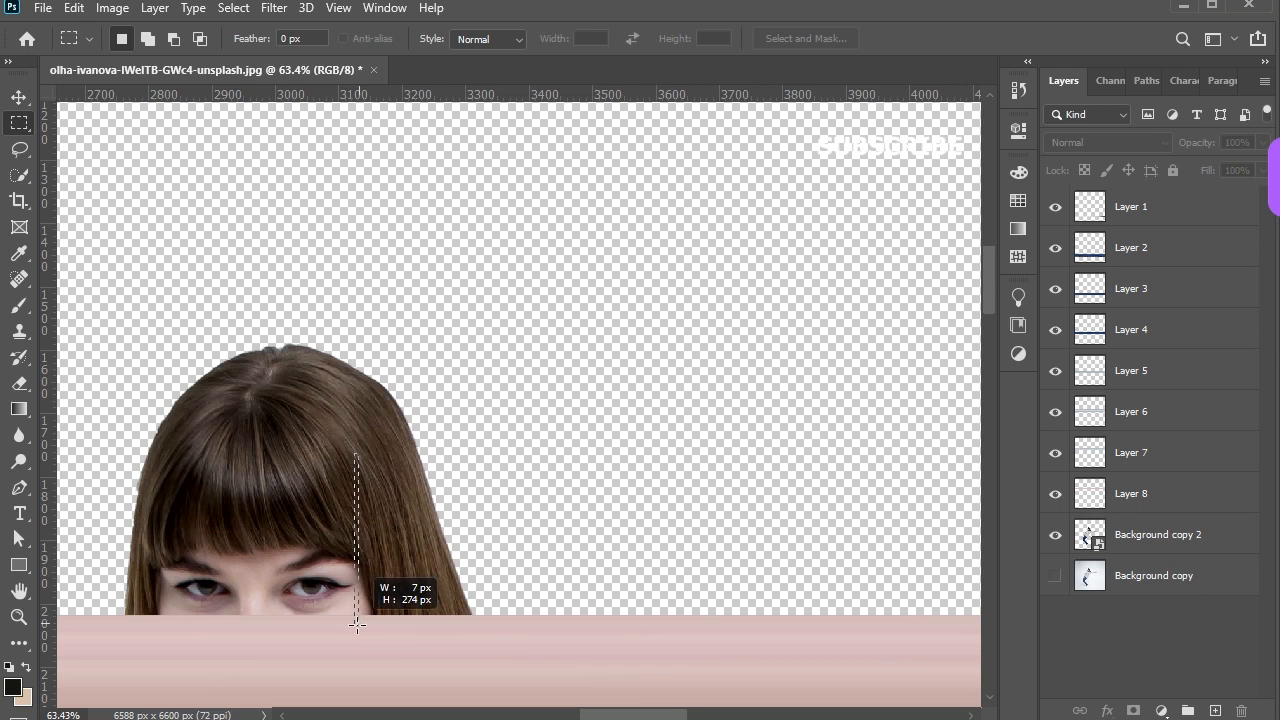
{"action": "left_click_drag", "start_coordinate": [359, 588], "coordinate": [346, 590]}
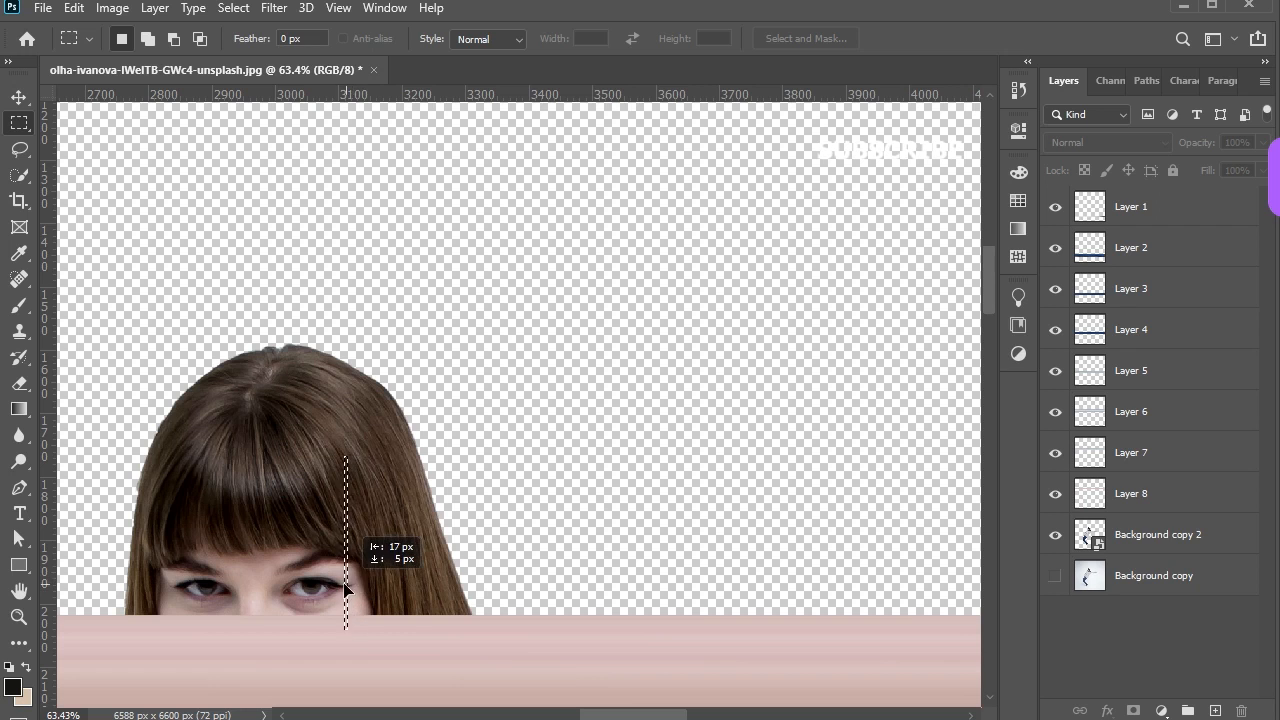
{"action": "left_click", "coordinate": [1213, 536]}
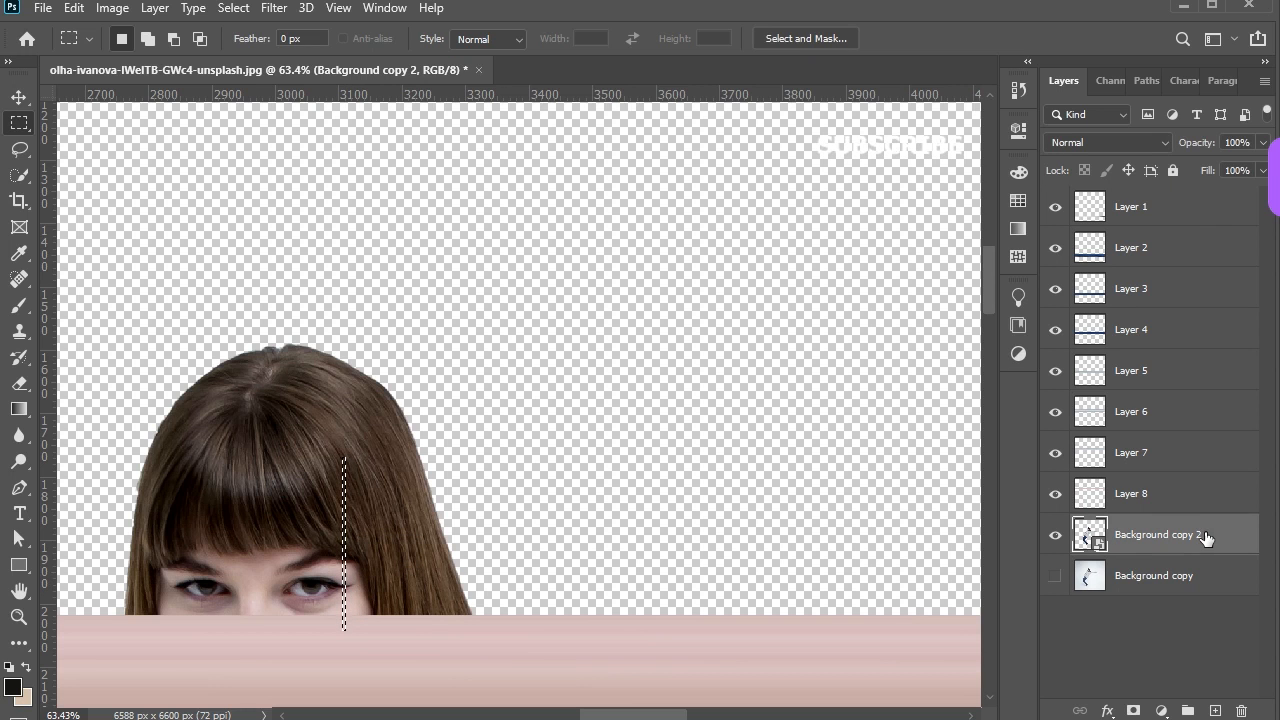
{"action": "key", "text": "ctrl+j"}
- Stretch the hair-and-forehead strip on Layer 9 horizontally across the full canvas width and deselect the layer
{"action": "key", "text": "v"}
{"action": "scroll", "coordinate": [690, 313], "scroll_direction": "down", "scroll_amount": 6}
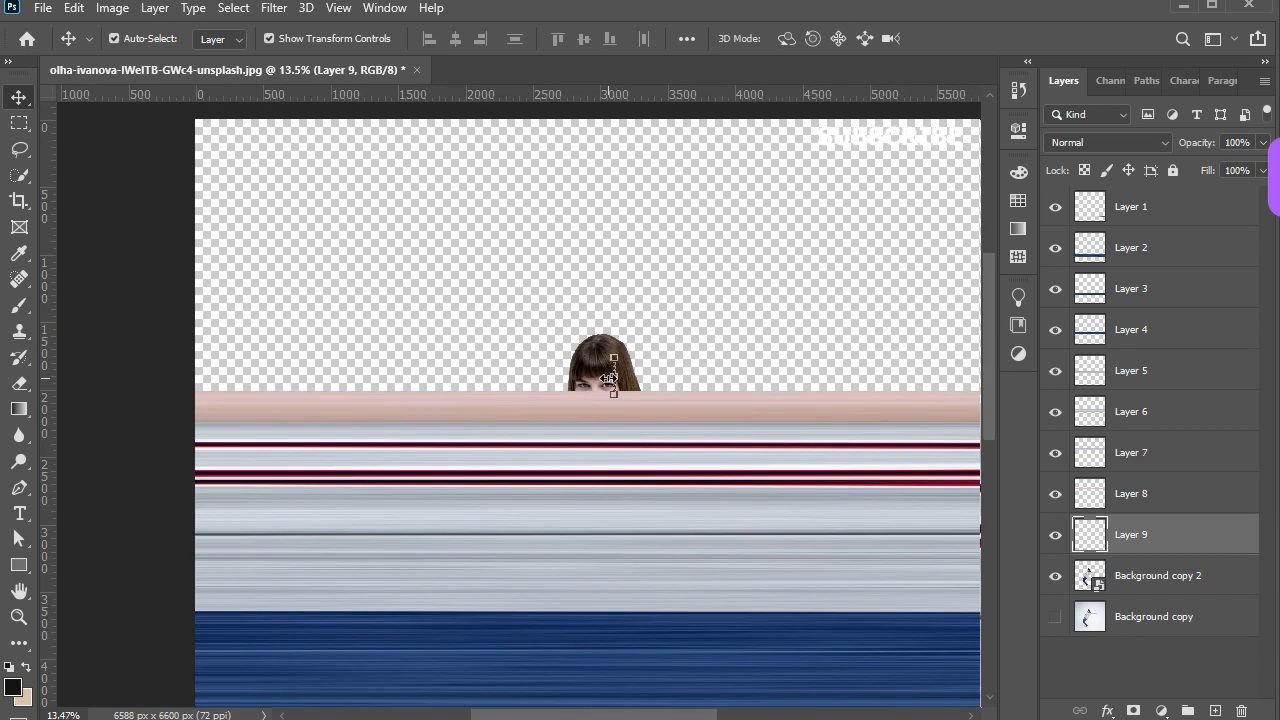
{"action": "left_click_drag", "start_coordinate": [609, 379], "coordinate": [195, 376]}
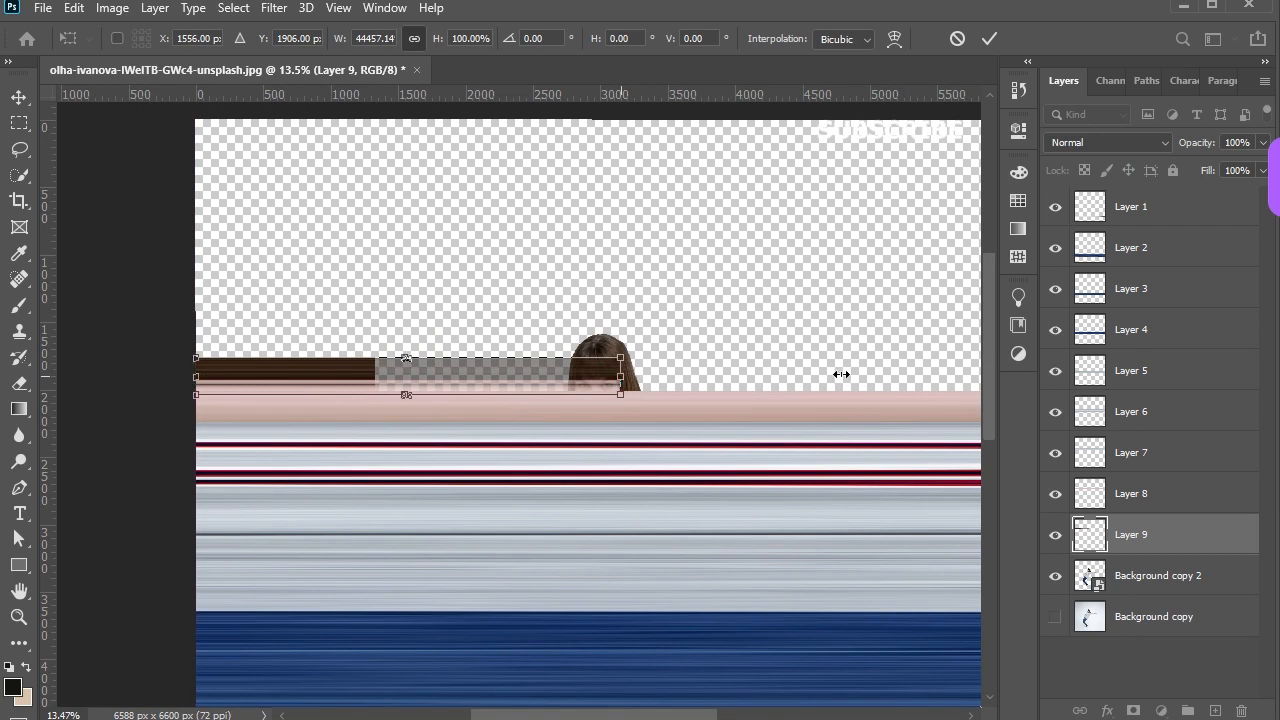
{"action": "left_click_drag", "start_coordinate": [841, 374], "coordinate": [918, 345]}
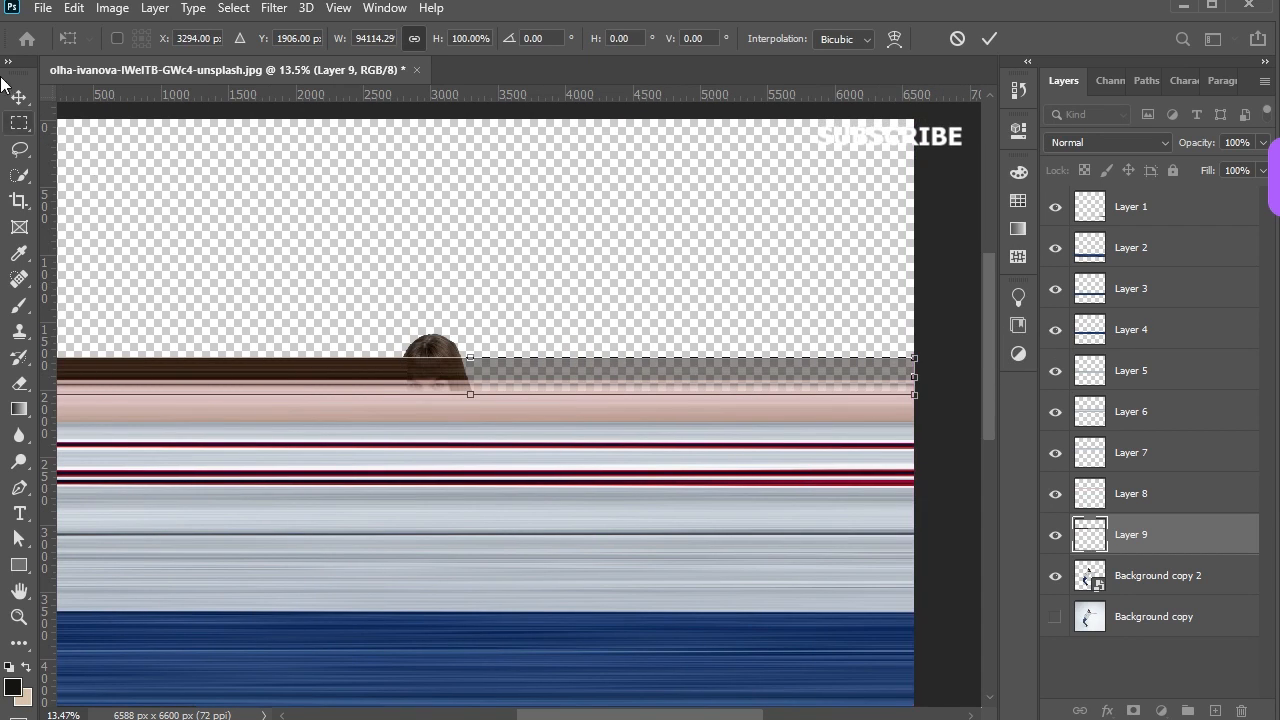
{"action": "left_click", "coordinate": [497, 205]}
{"action": "left_click", "coordinate": [466, 255]}
- Select a thin vertical strip down the visible crown of the hair on Background copy 2 and copy it to a new layer
{"action": "scroll", "coordinate": [422, 321], "scroll_direction": "up", "scroll_amount": 7}
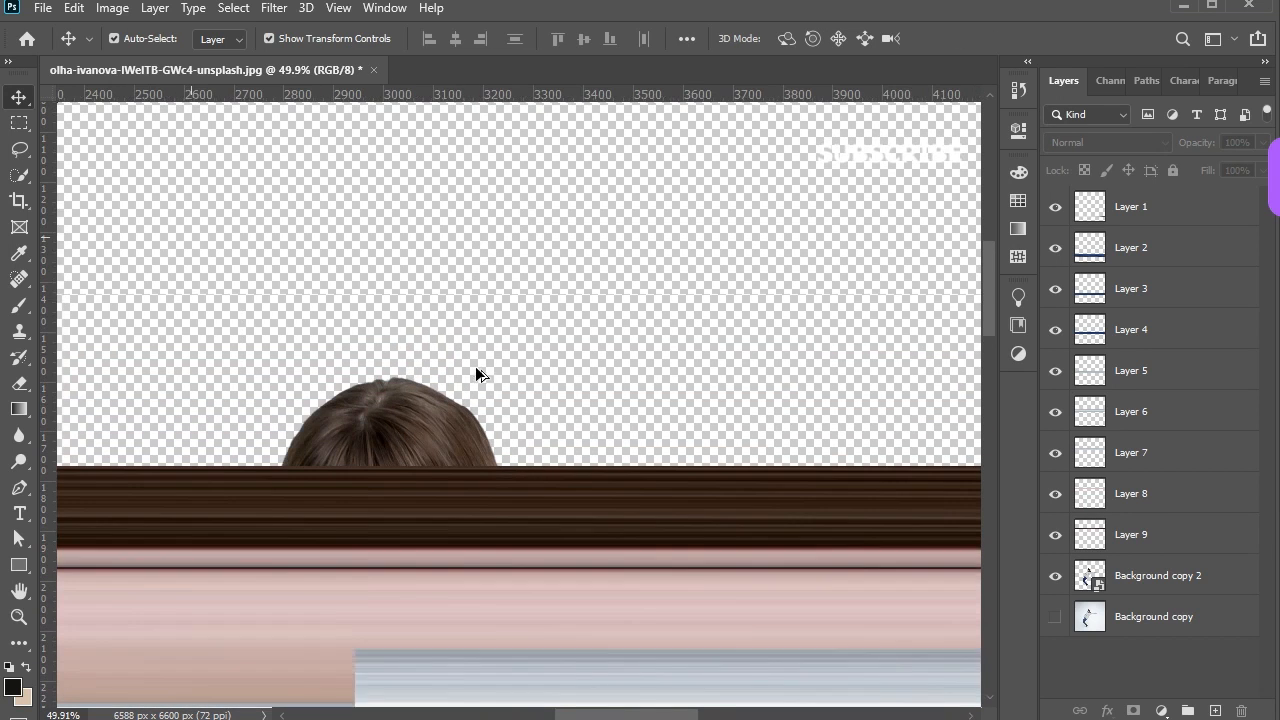
{"action": "left_click", "coordinate": [392, 412]}
{"action": "key", "text": "m"}
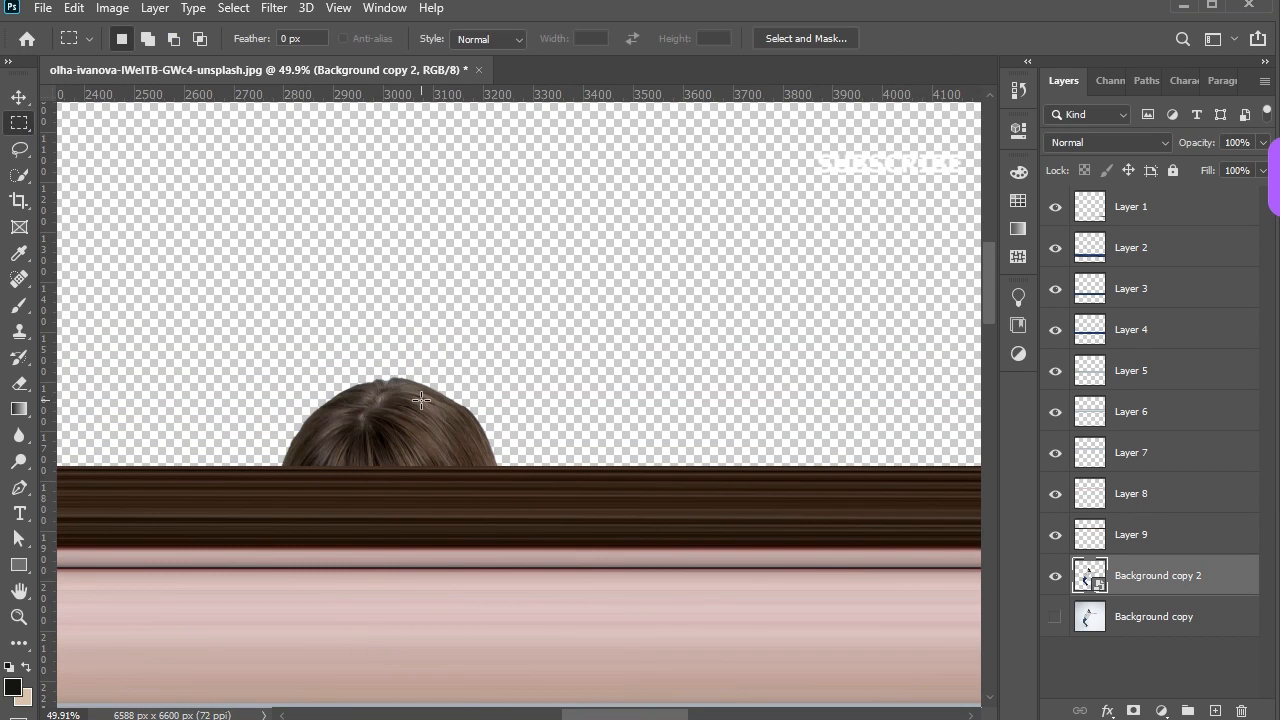
{"action": "left_click_drag", "start_coordinate": [421, 402], "coordinate": [427, 502]}
{"action": "left_click_drag", "start_coordinate": [428, 455], "coordinate": [424, 440]}
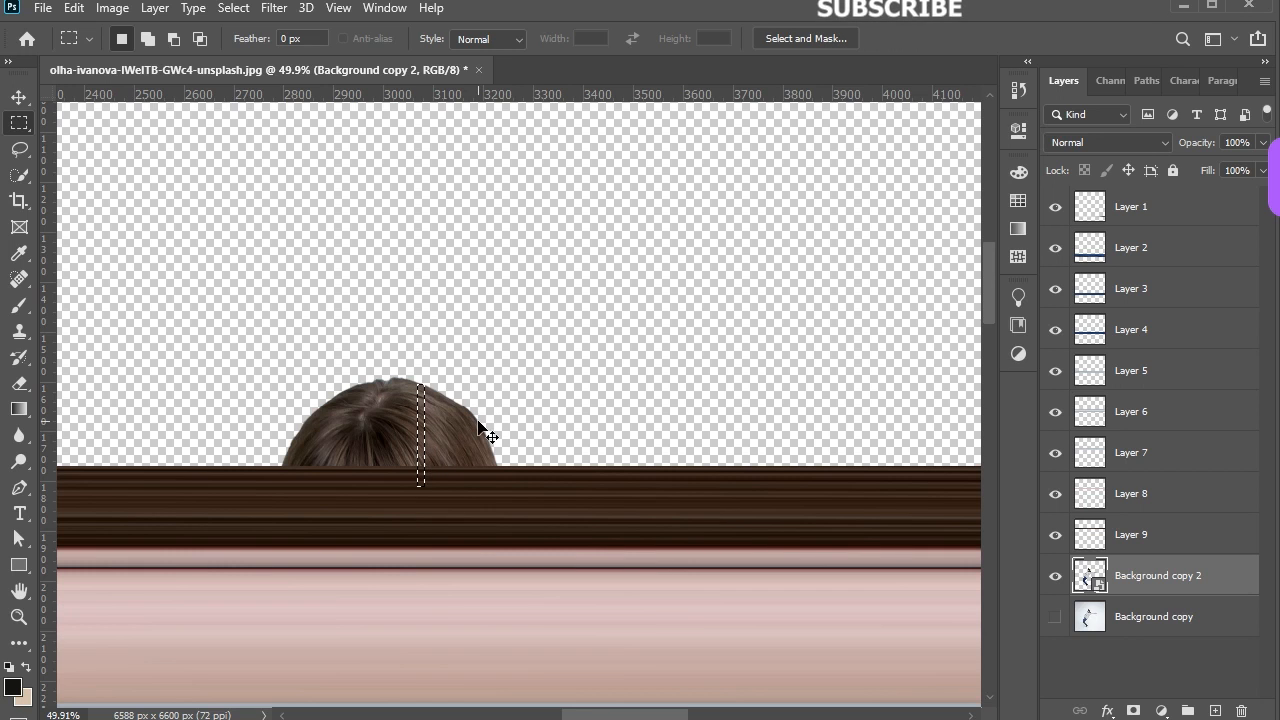
{"action": "key", "text": "ctrl+j"}
- Stretch the crown hair strip on Layer 10 horizontally across the full canvas width and deselect the layer
{"action": "left_click", "coordinate": [16, 97]}
{"action": "scroll", "coordinate": [505, 332], "scroll_direction": "down", "scroll_amount": 6}
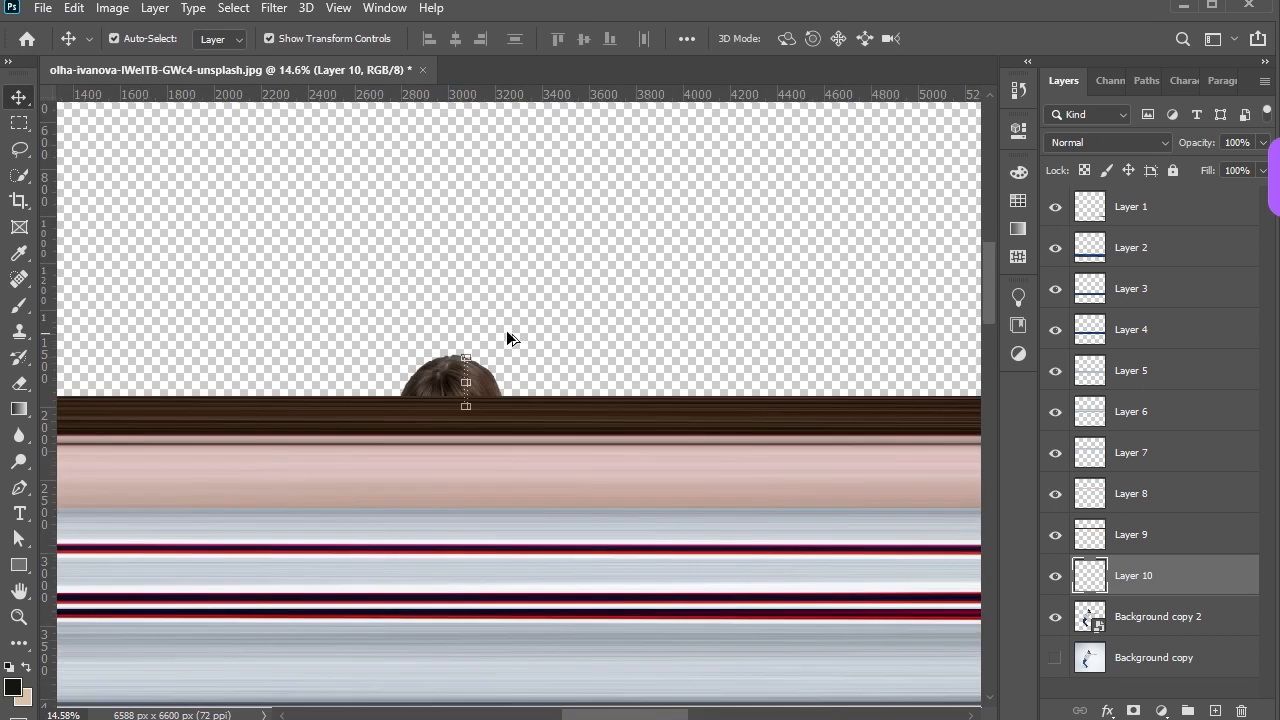
{"action": "key", "text": "ctrl+t"}
{"action": "left_click_drag", "start_coordinate": [350, 355], "coordinate": [112, 353]}
{"action": "left_click_drag", "start_coordinate": [492, 362], "coordinate": [908, 370]}
{"action": "left_click", "coordinate": [22, 99]}
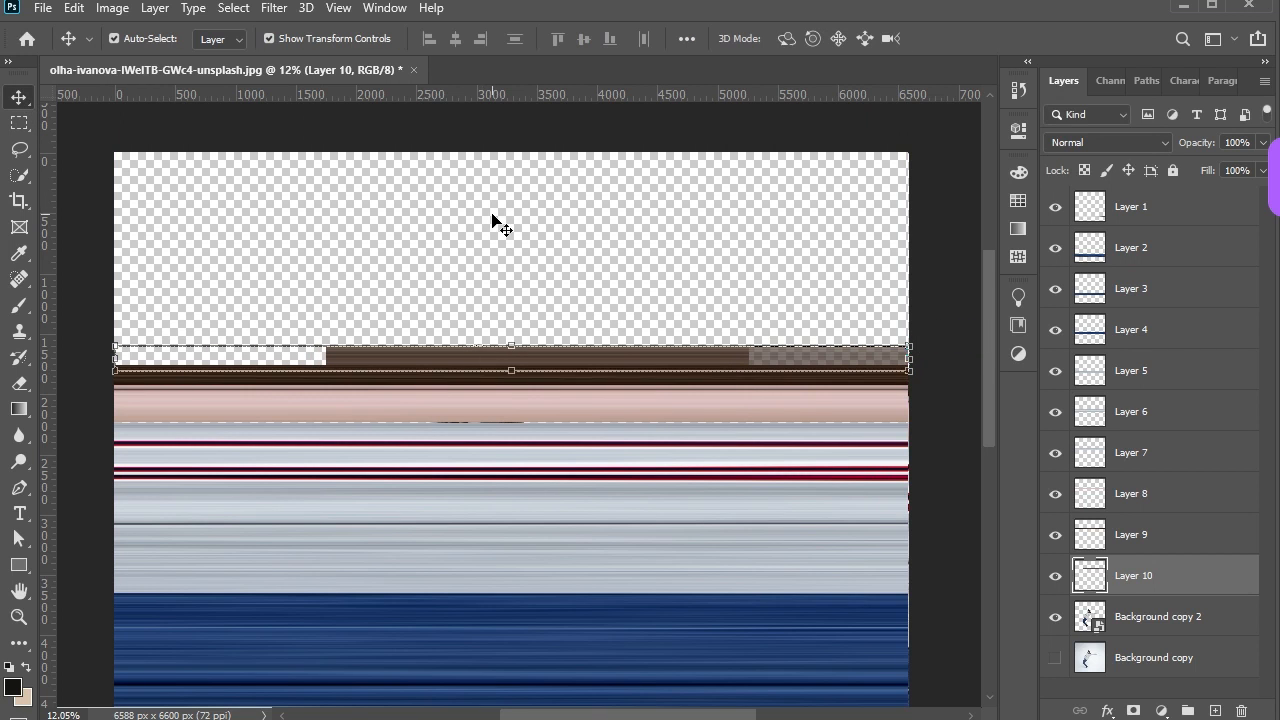
{"action": "scroll", "coordinate": [492, 219], "scroll_direction": "down", "scroll_amount": 5}
{"action": "left_click", "coordinate": [771, 449]}
- Group all the band layers from Layer 1 to Layer 10 and duplicate the group
{"action": "scroll", "coordinate": [775, 450], "scroll_direction": "up", "scroll_amount": 2}
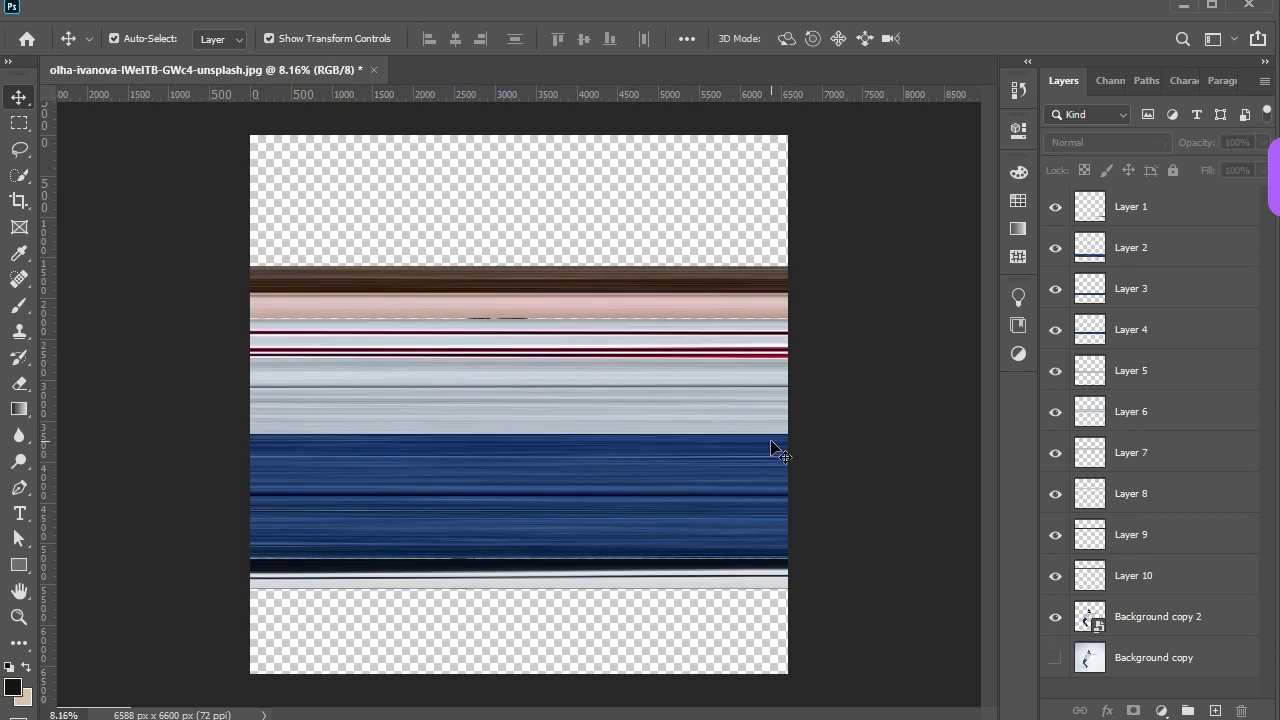
{"action": "scroll", "coordinate": [454, 320], "scroll_direction": "down", "scroll_amount": 2}
{"action": "scroll", "coordinate": [675, 384], "scroll_direction": "up", "scroll_amount": 2}
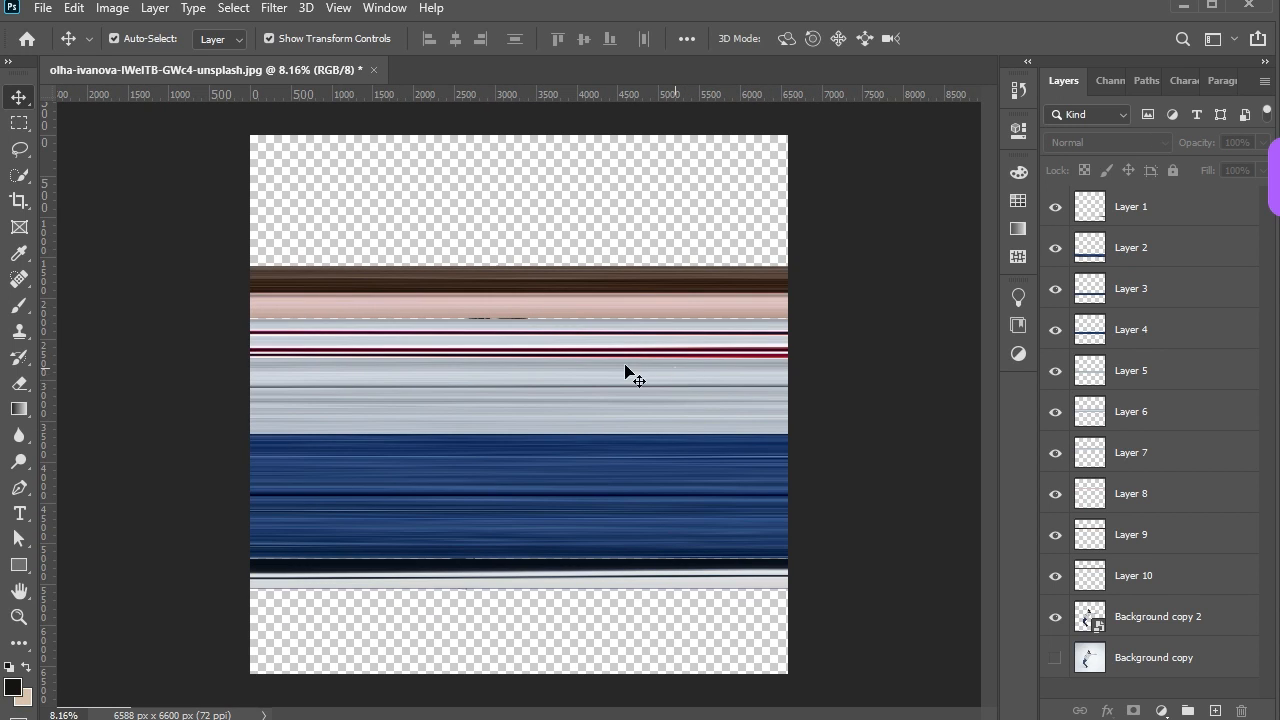
{"action": "scroll", "coordinate": [610, 362], "scroll_direction": "up", "scroll_amount": 2}
{"action": "scroll", "coordinate": [610, 362], "scroll_direction": "down", "scroll_amount": 2}
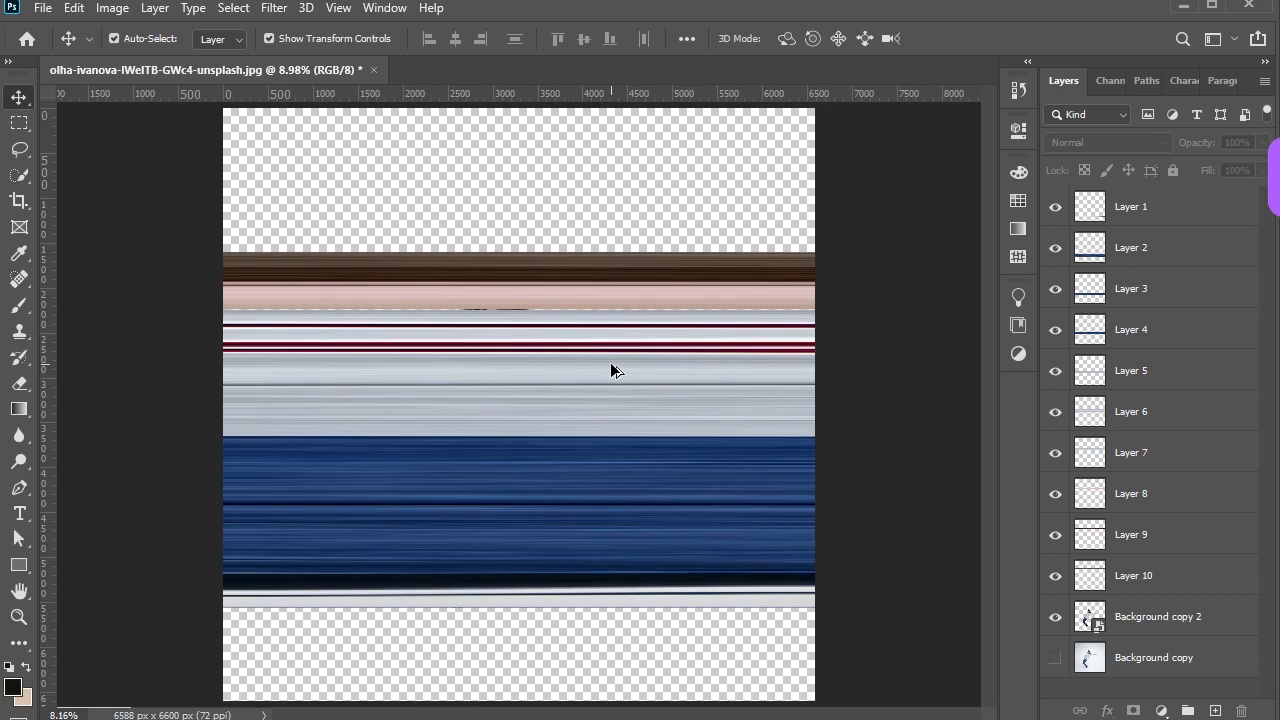
{"action": "left_click_drag", "start_coordinate": [760, 222], "coordinate": [797, 582]}
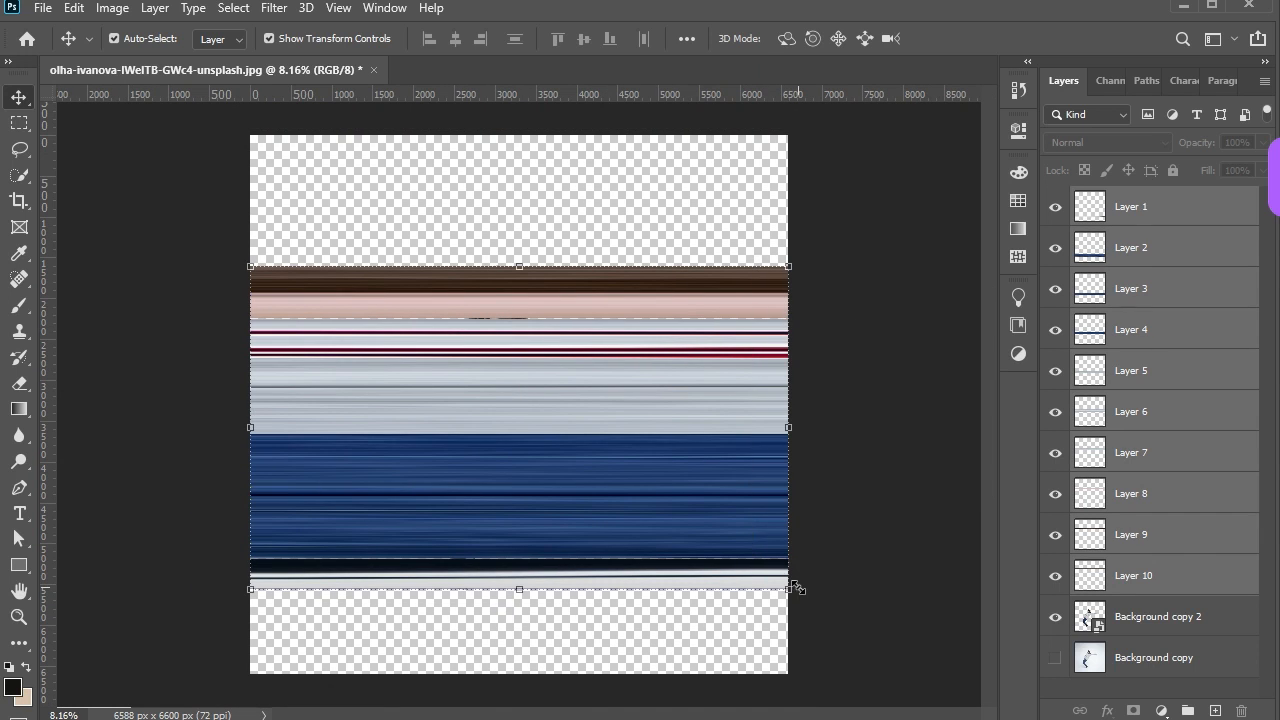
{"action": "left_click", "coordinate": [1190, 708]}
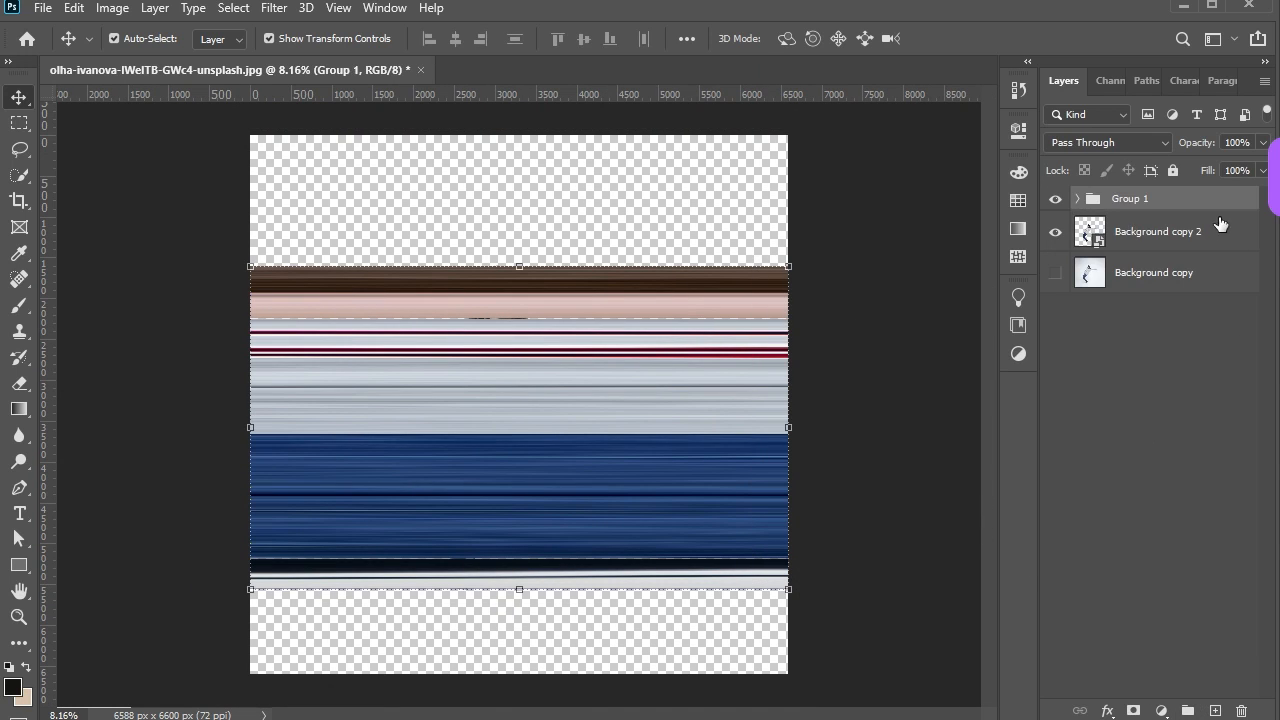
{"action": "key", "text": "ctrl+j"}
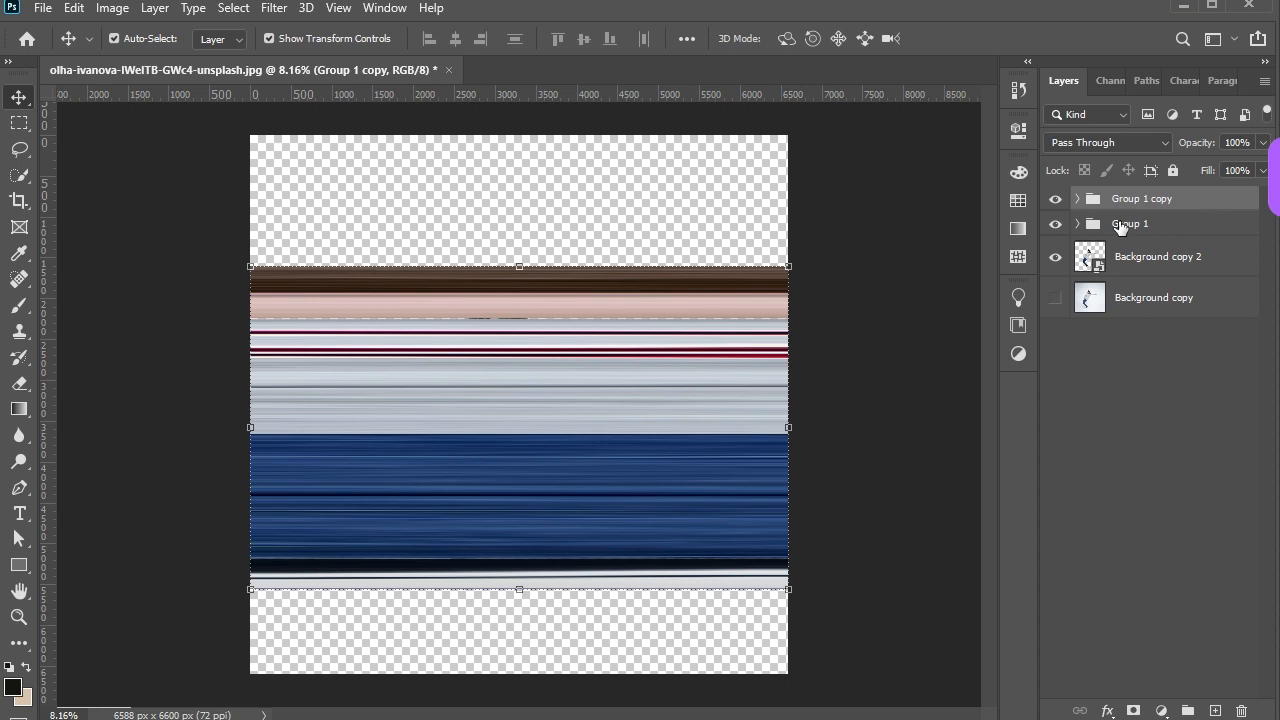
- Stretch the duplicated group upward to the canvas's upper edge at 140.58% height and convert it to a smart object
{"action": "scroll", "coordinate": [529, 268], "scroll_direction": "up", "scroll_amount": 5}
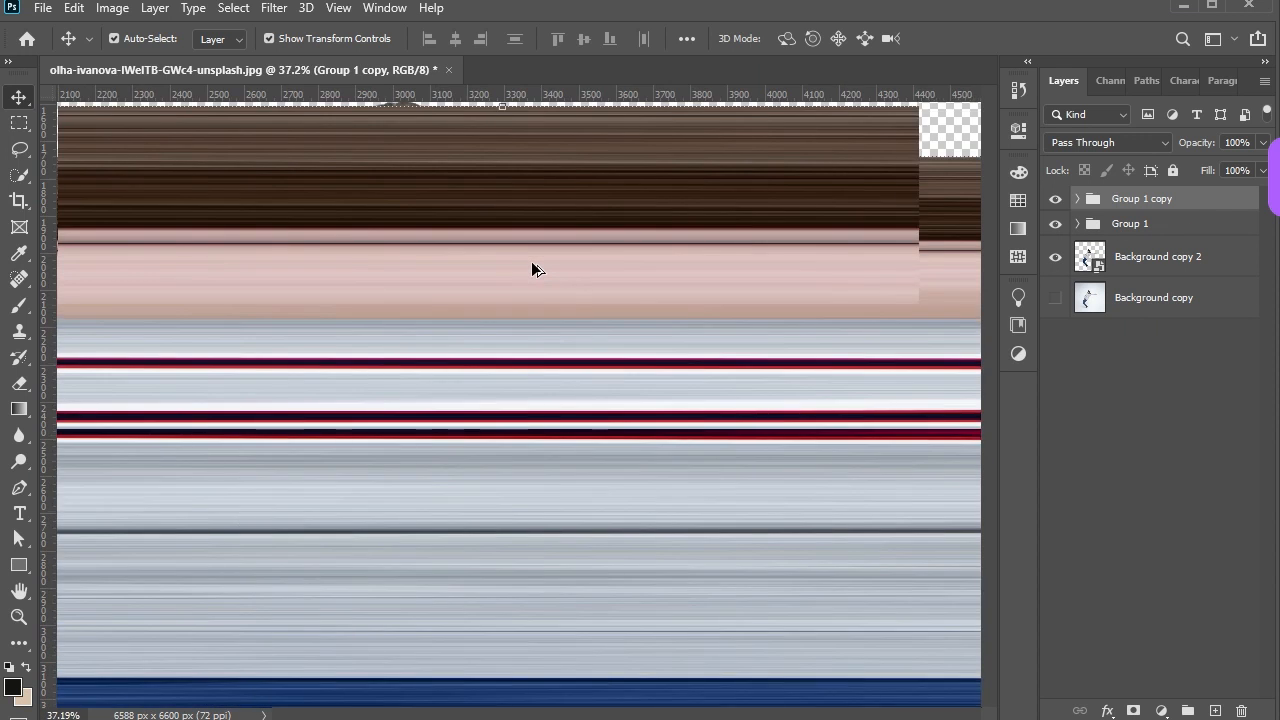
{"action": "scroll", "coordinate": [533, 268], "scroll_direction": "down", "scroll_amount": 5}
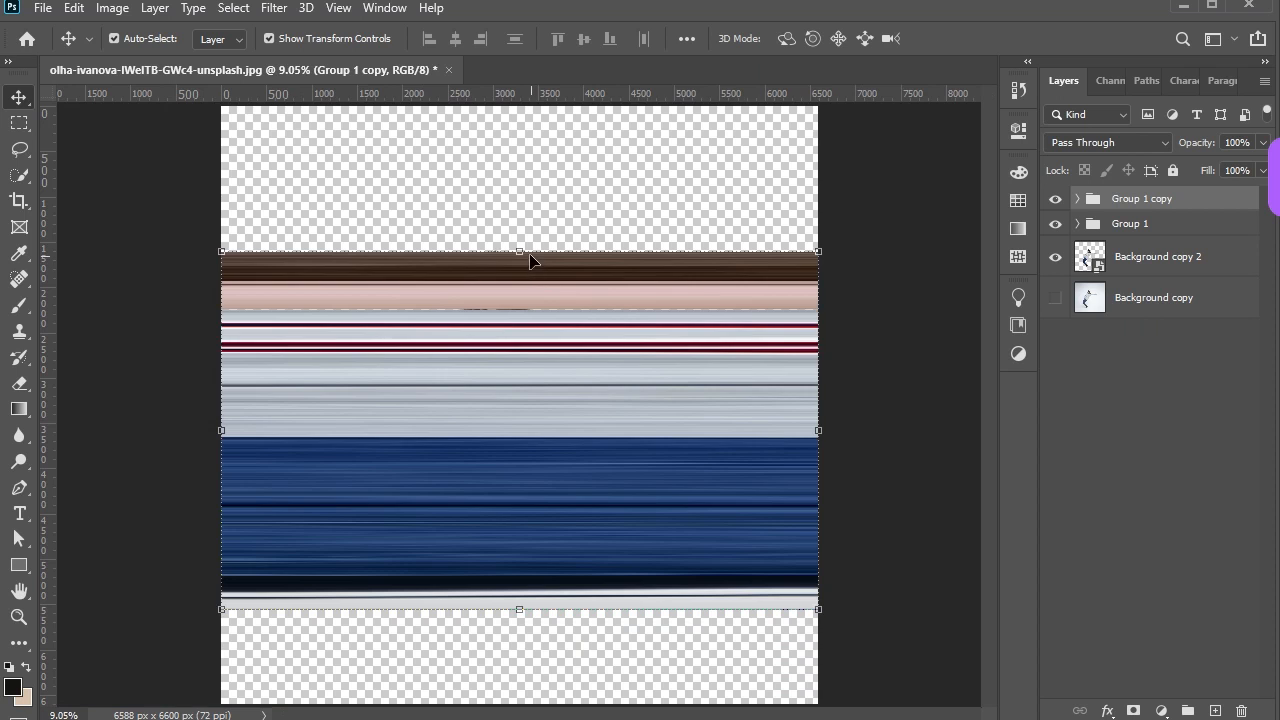
{"action": "left_click_drag", "start_coordinate": [521, 288], "coordinate": [517, 180]}
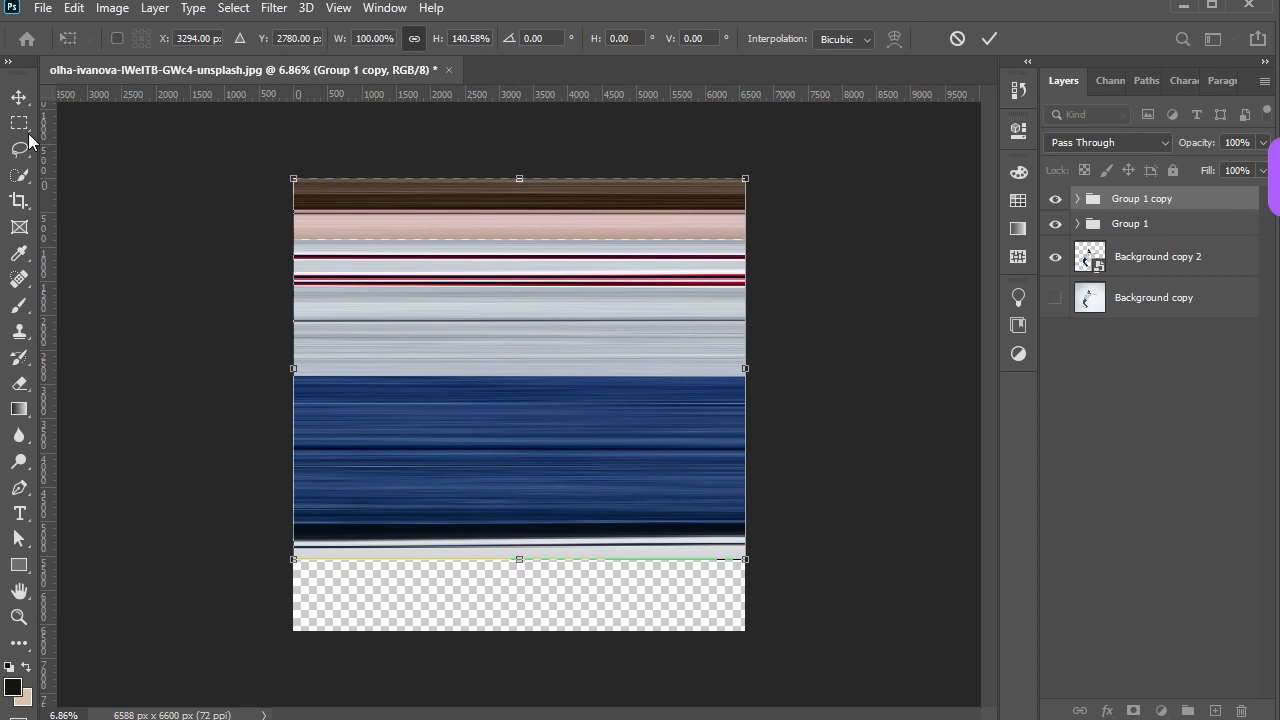
{"action": "key", "text": "Return"}
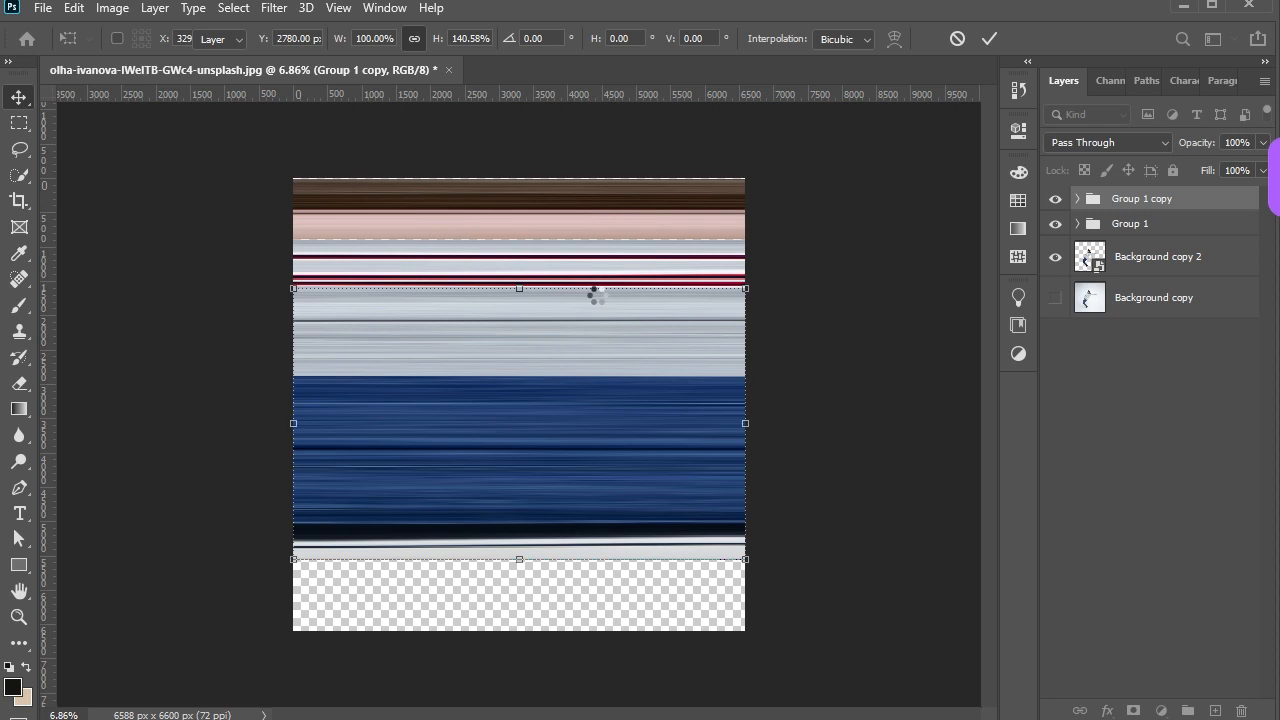
{"action": "key", "text": "ctrl+0"}
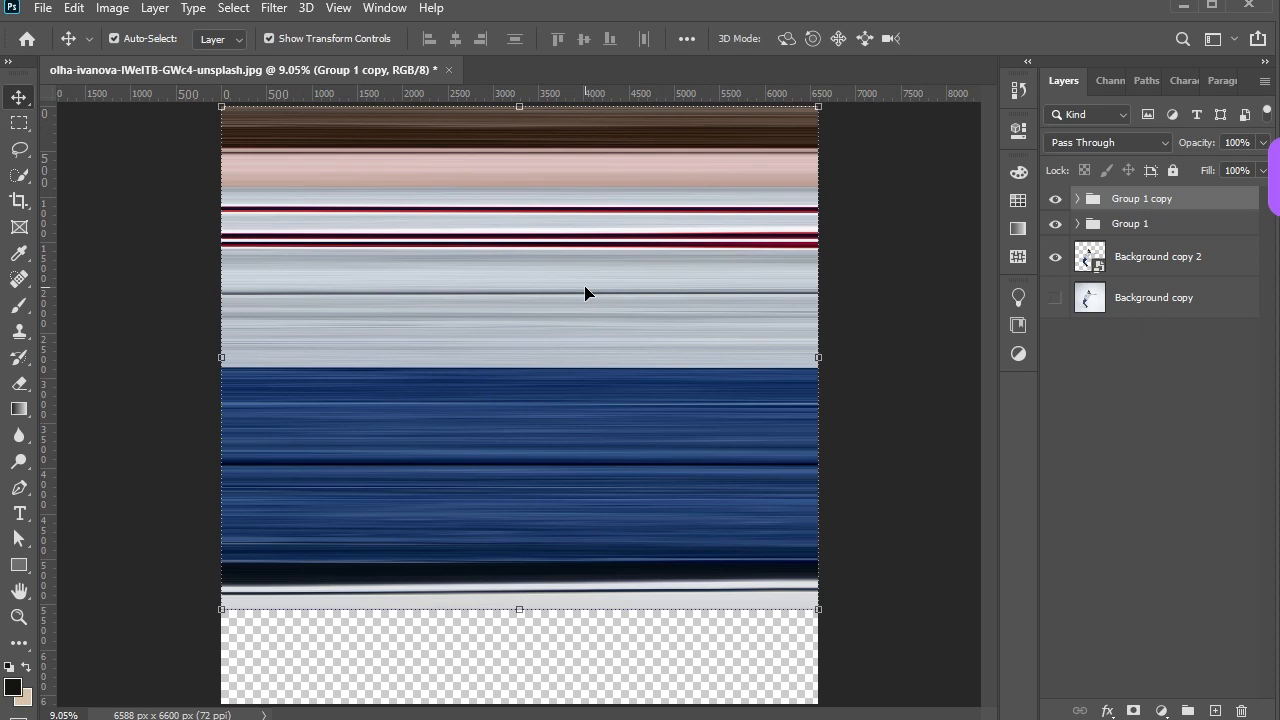
{"action": "right_click", "coordinate": [1194, 202]}
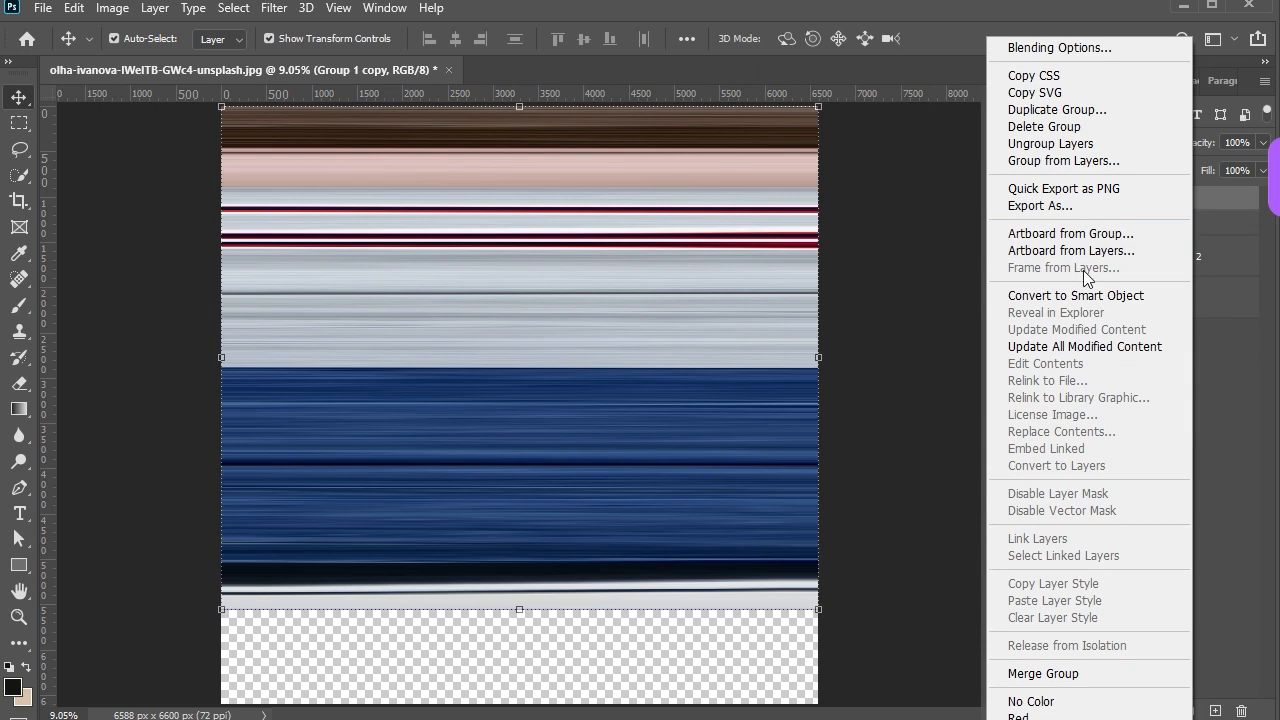
{"action": "left_click", "coordinate": [1062, 296]}
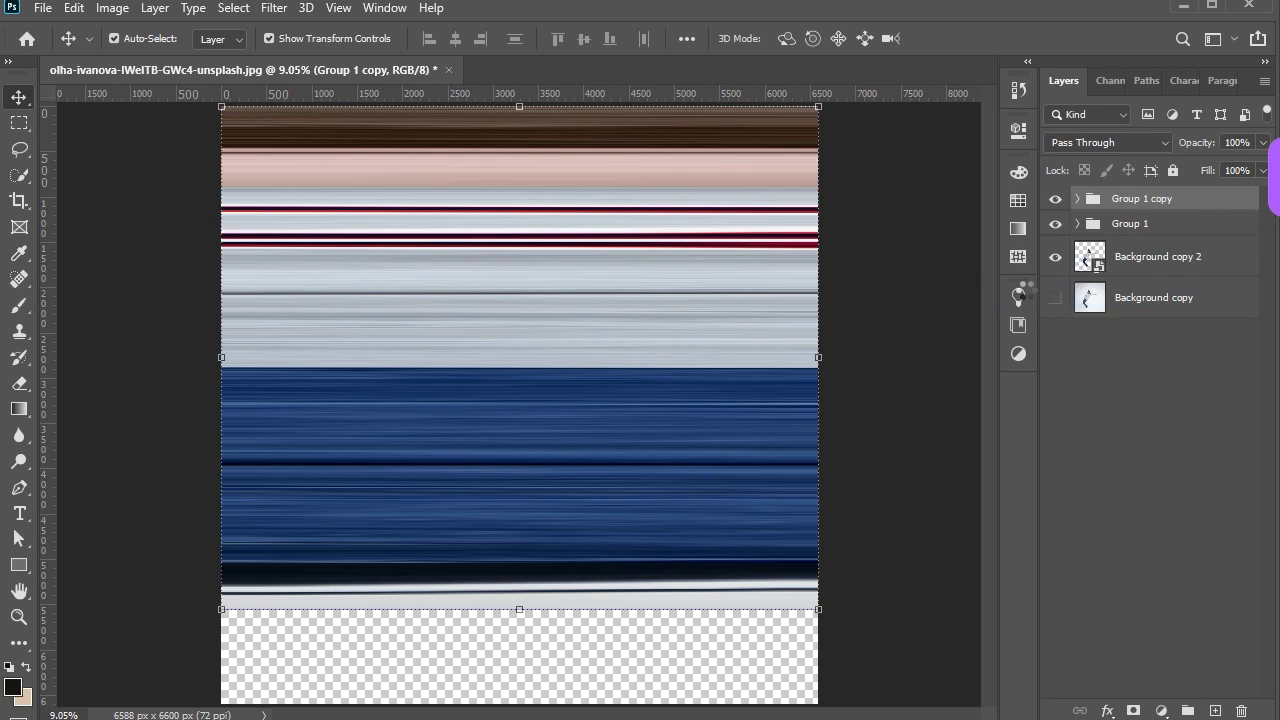
- Apply the Polar Coordinates distort filter to Group 1 copy with the Rectangular to Polar option
{"action": "left_click", "coordinate": [276, 9]}
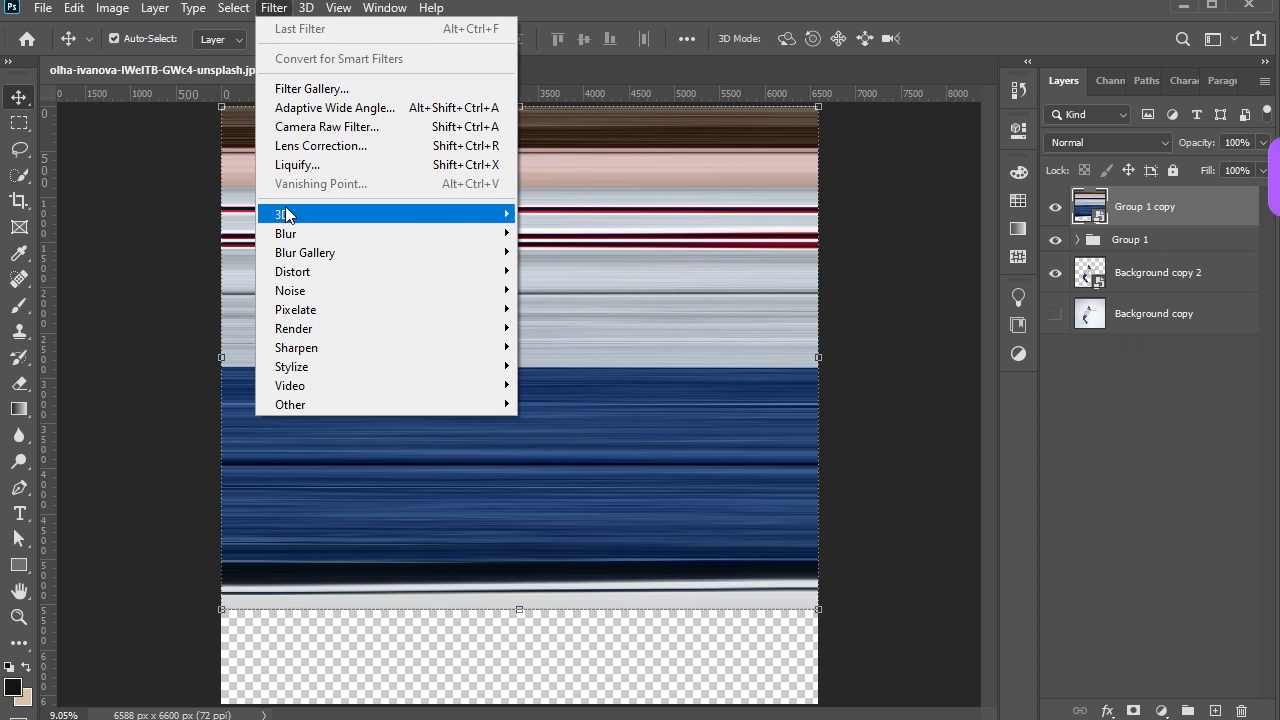
{"action": "mouse_move", "coordinate": [325, 290]}
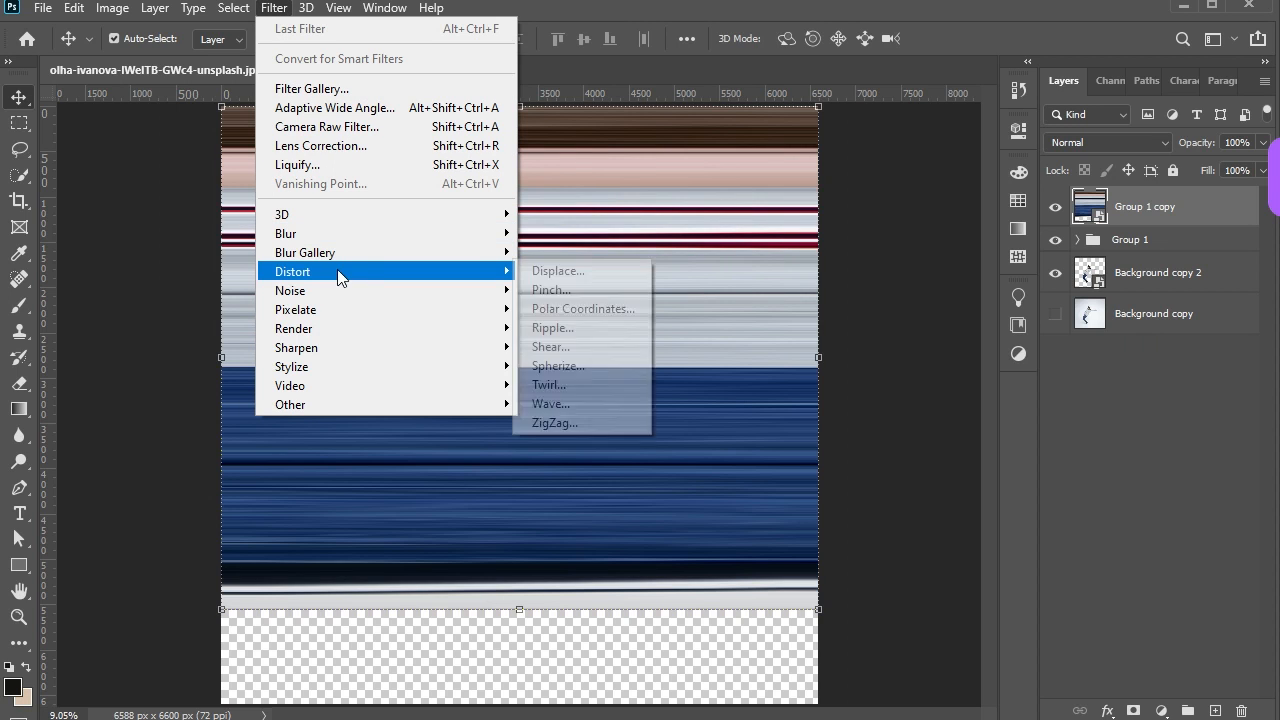
{"action": "left_click", "coordinate": [579, 305]}
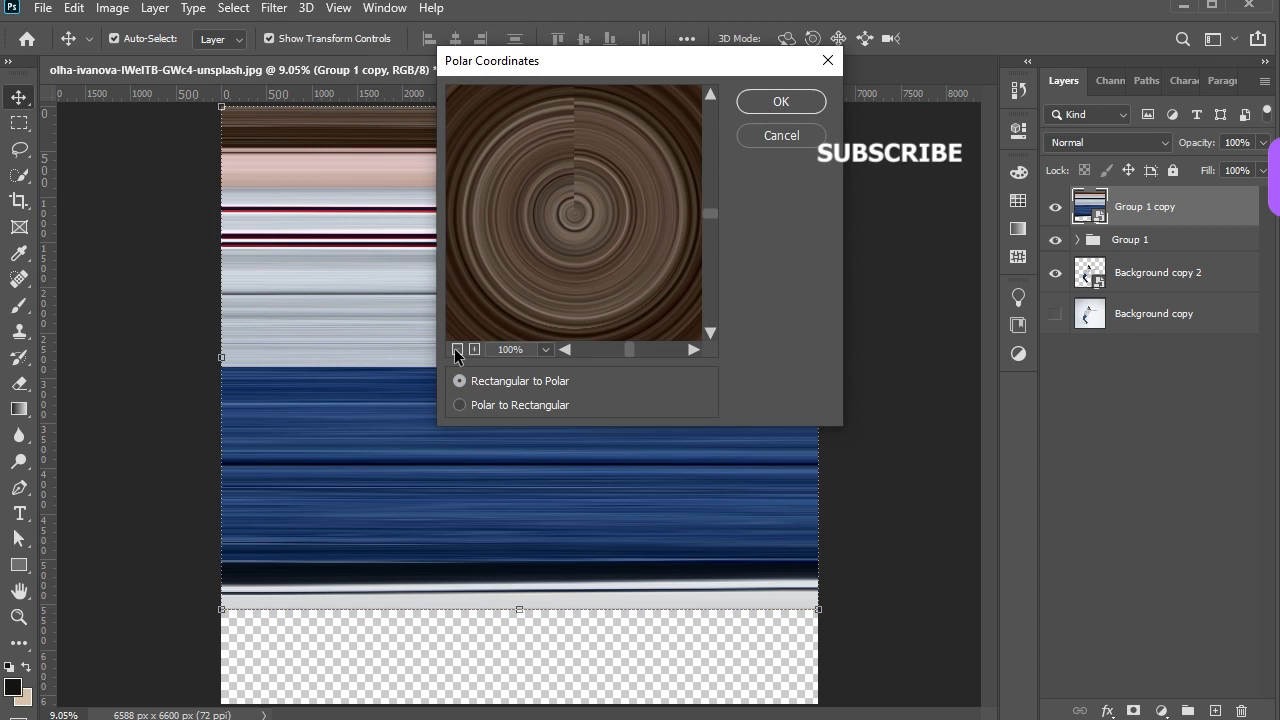
{"action": "left_click", "coordinate": [455, 349]}
{"action": "left_click", "coordinate": [455, 349]}
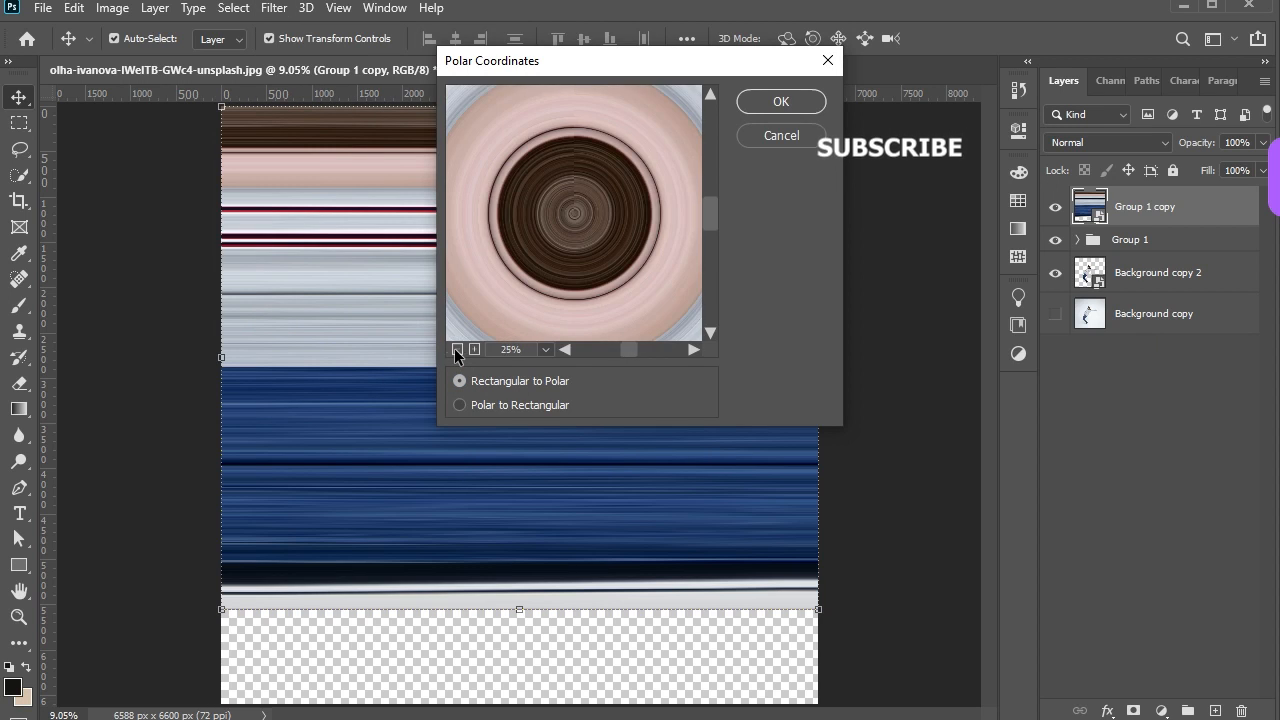
{"action": "left_click", "coordinate": [455, 349]}
{"action": "left_click", "coordinate": [456, 349]}
{"action": "left_click", "coordinate": [456, 349]}
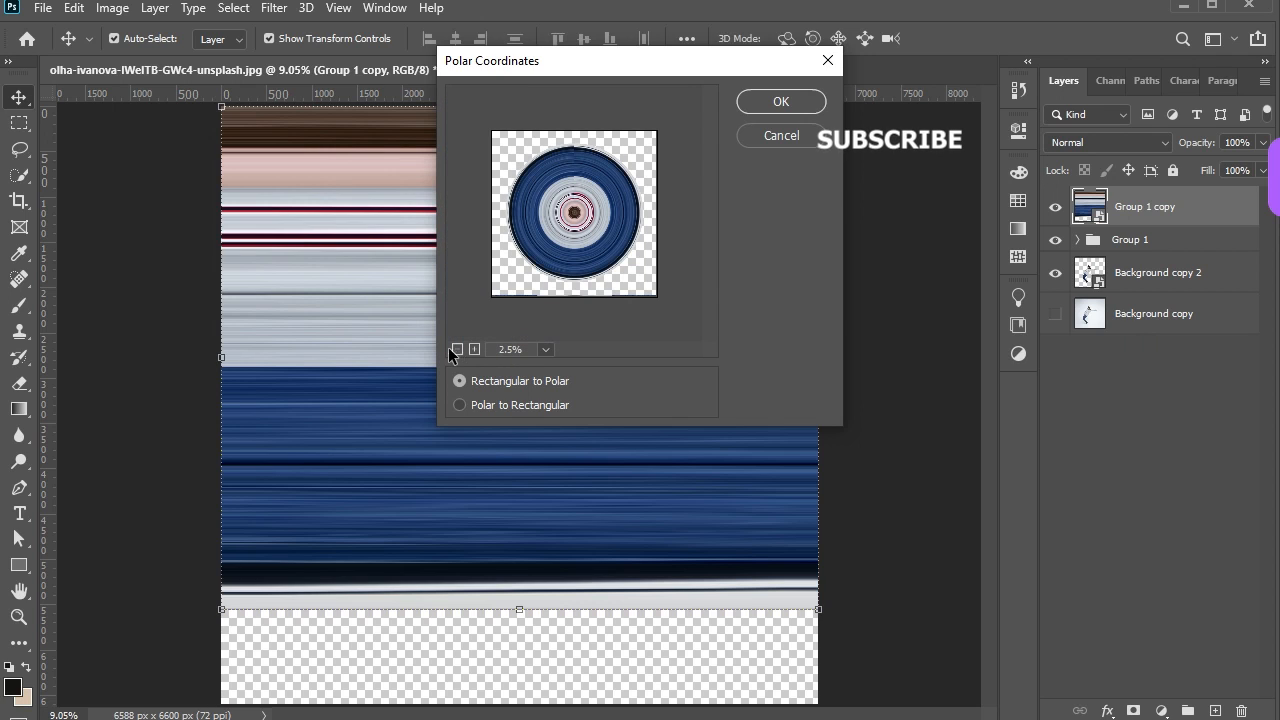
{"action": "left_click", "coordinate": [767, 101]}
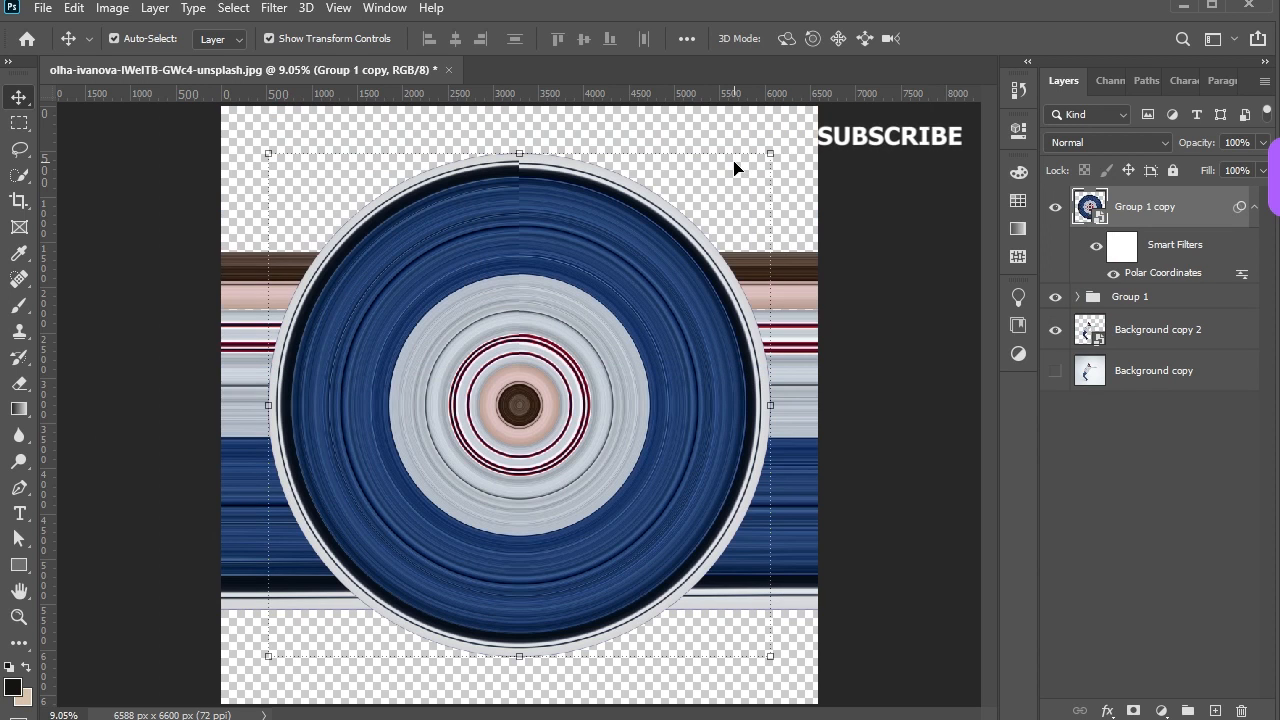
- Hide Group 1, move Group 1 copy below Background copy 2 in the layer order, and deselect the layer
{"action": "left_click", "coordinate": [1055, 297]}
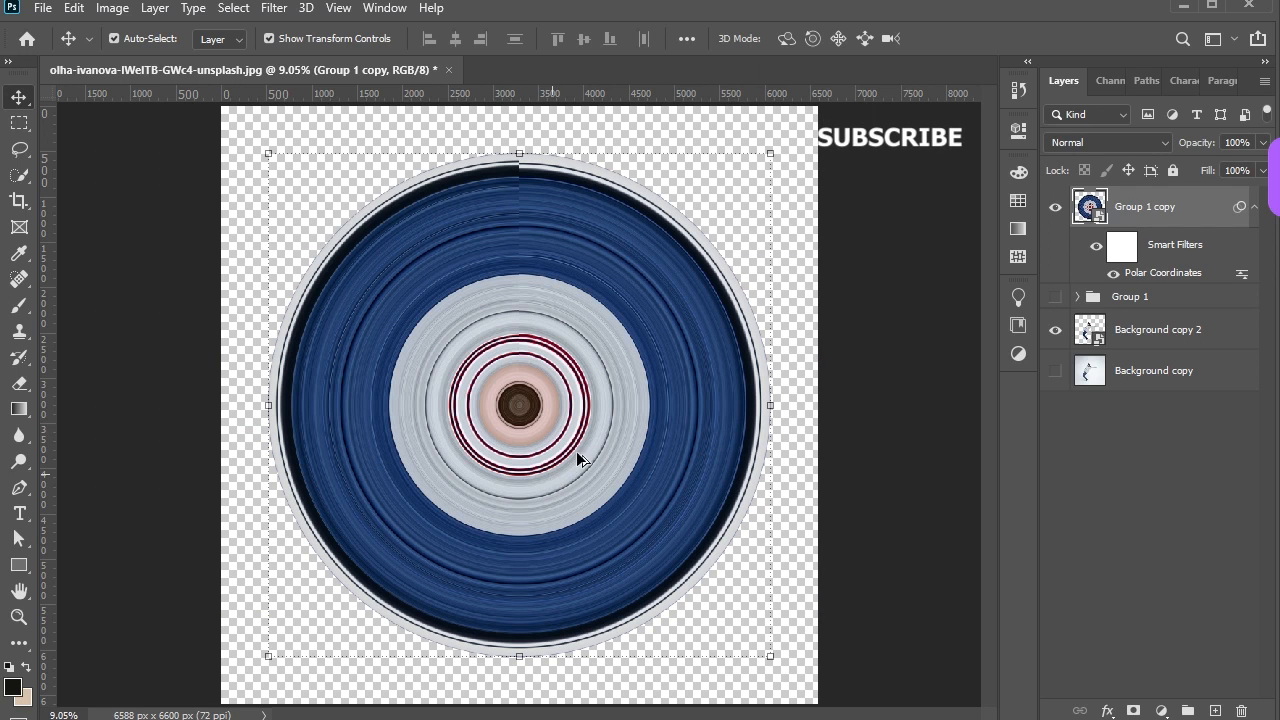
{"action": "scroll", "coordinate": [580, 460], "scroll_direction": "up", "scroll_amount": 1}
{"action": "scroll", "coordinate": [568, 422], "scroll_direction": "down", "scroll_amount": 3}
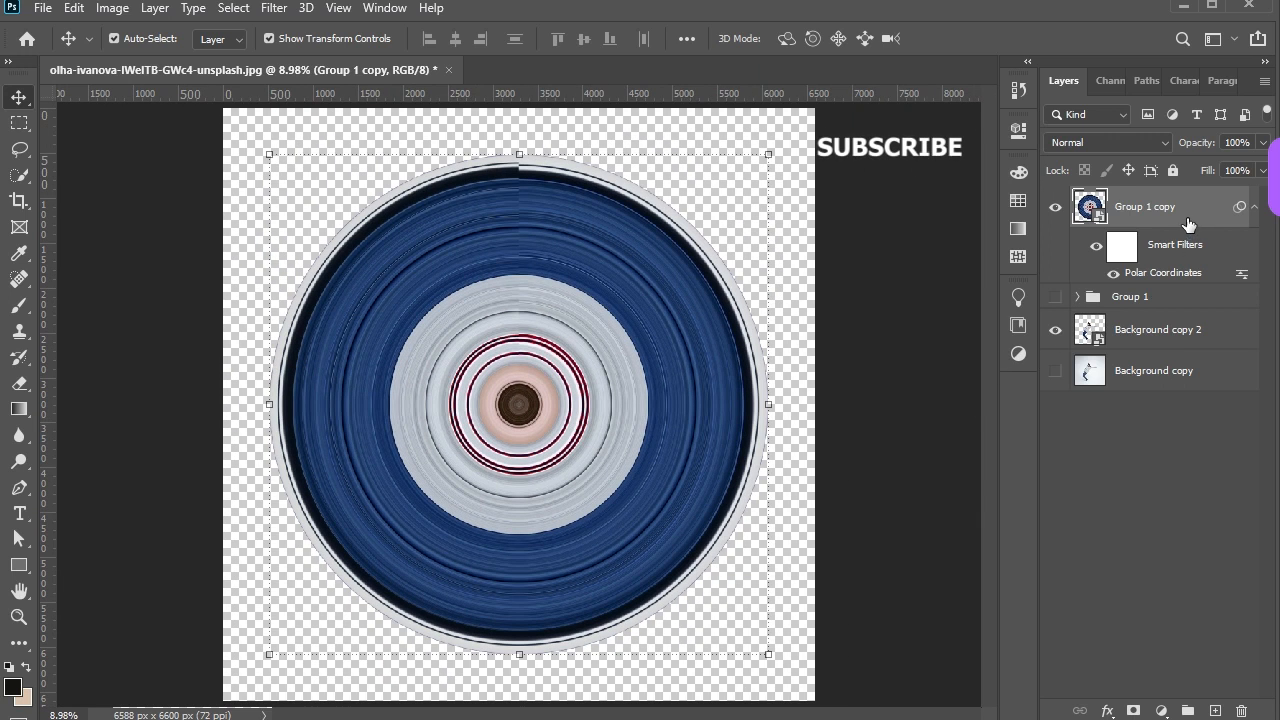
{"action": "left_click_drag", "start_coordinate": [1188, 224], "coordinate": [1189, 342]}
{"action": "left_click", "coordinate": [918, 368]}
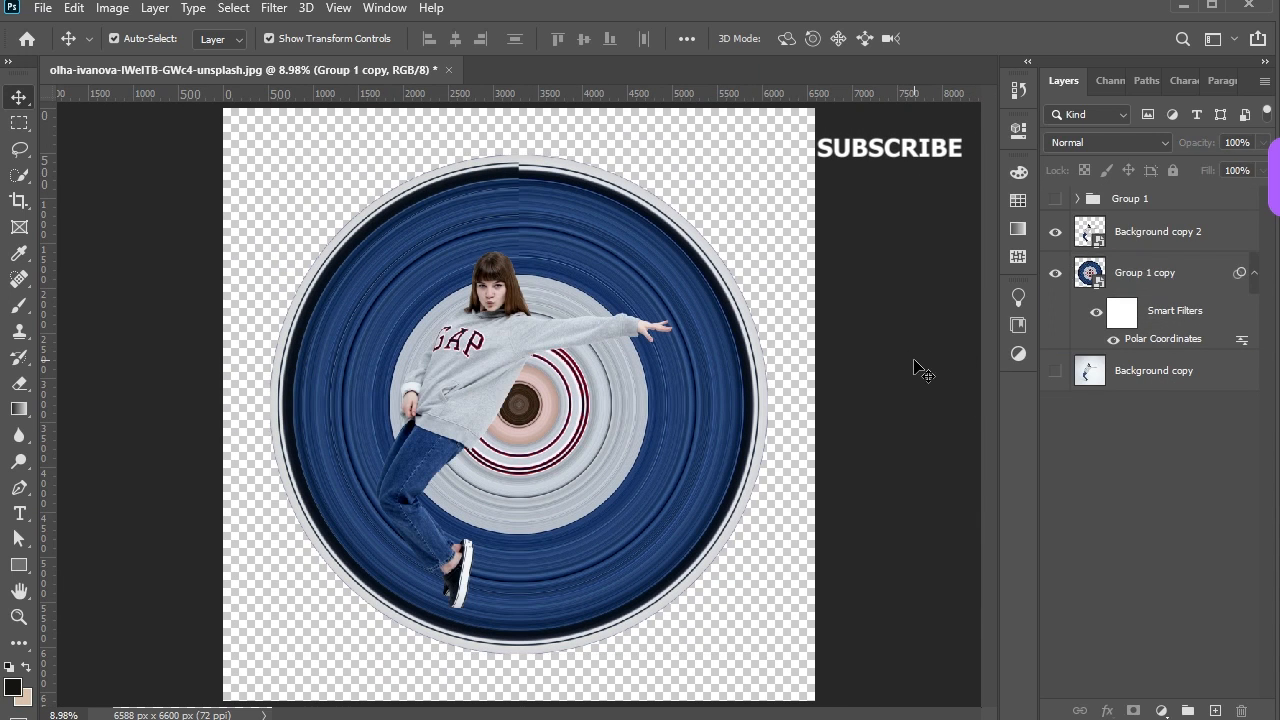
{"action": "scroll", "coordinate": [490, 368], "scroll_direction": "down", "scroll_amount": 1}
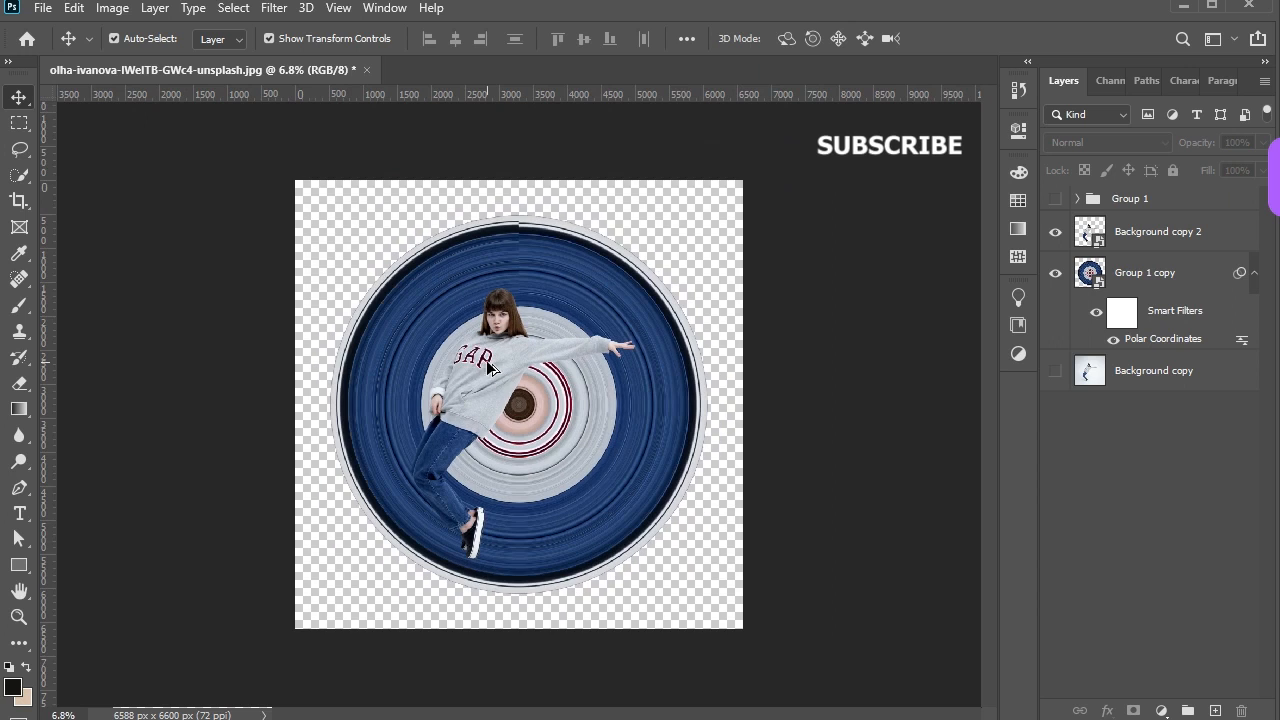
- Rasterize Group 1 copy with its Polar Coordinates effect and scale the circle down proportionally to 93.27%
{"action": "left_click", "coordinate": [560, 275]}
{"action": "scroll", "coordinate": [600, 500], "scroll_direction": "up", "scroll_amount": 3}
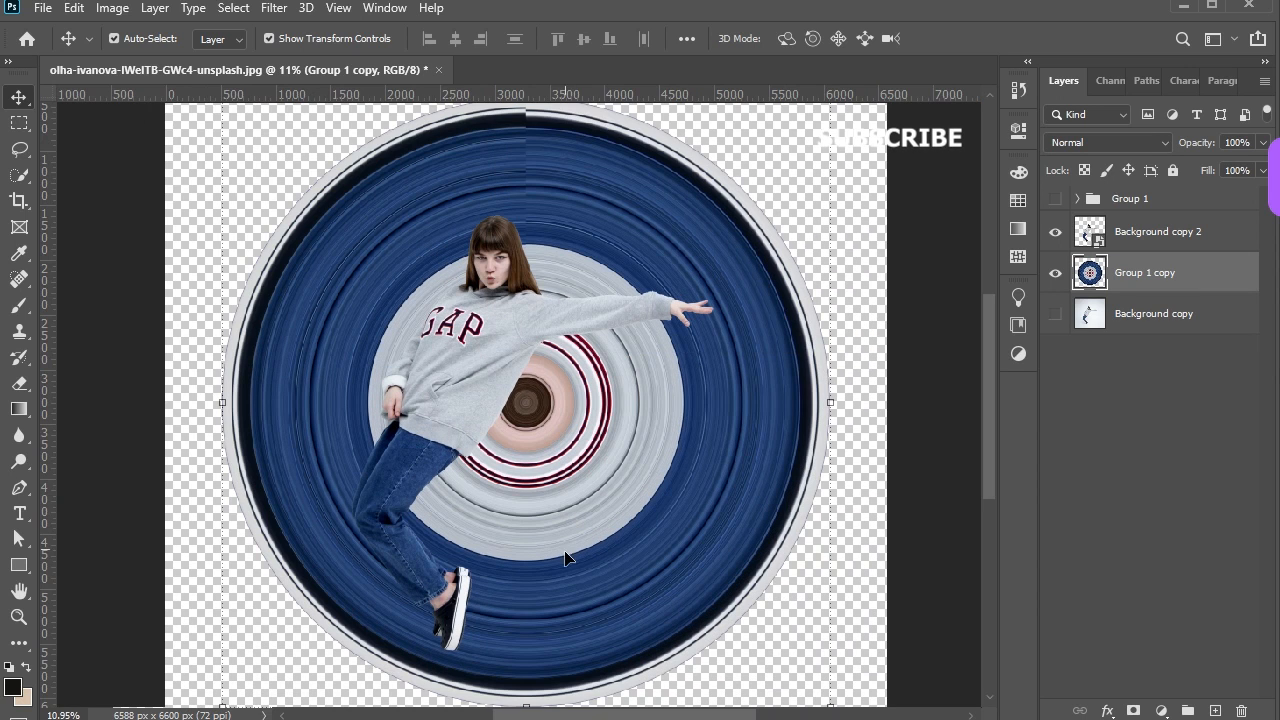
{"action": "scroll", "coordinate": [564, 625], "scroll_direction": "down", "scroll_amount": 1}
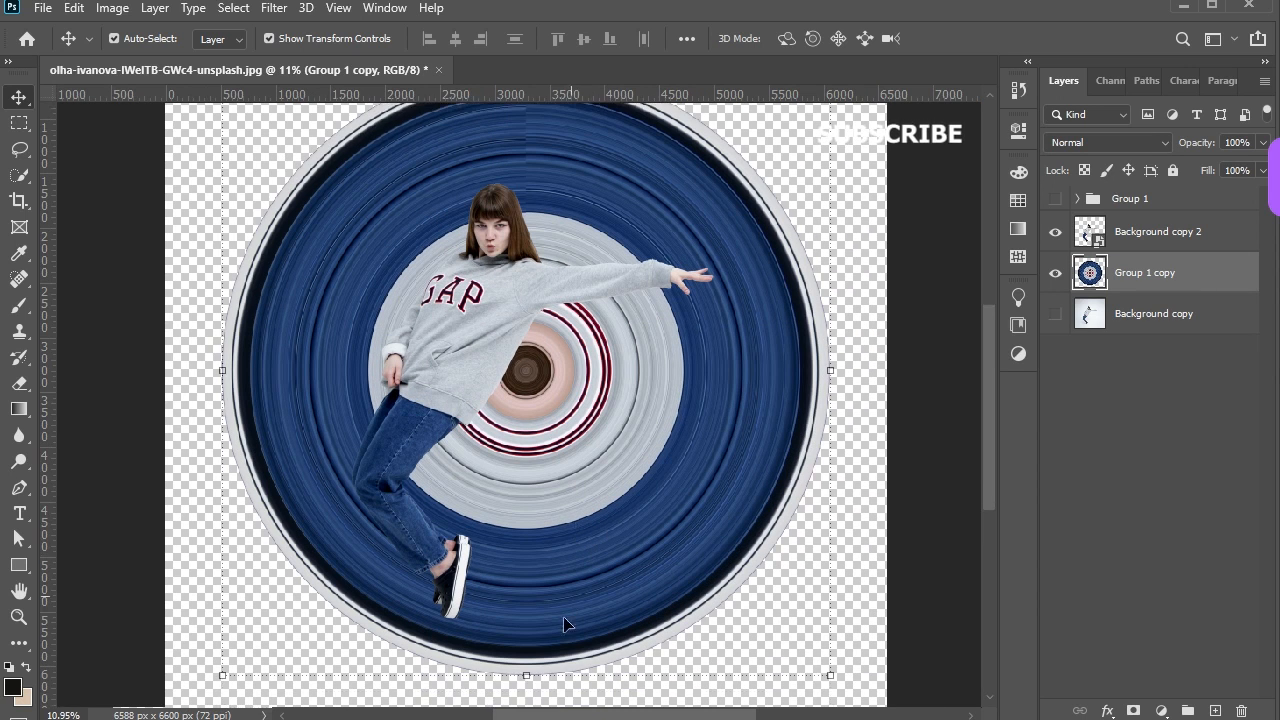
{"action": "left_click", "coordinate": [528, 675]}
{"action": "left_click_drag", "start_coordinate": [527, 676], "coordinate": [527, 636]}
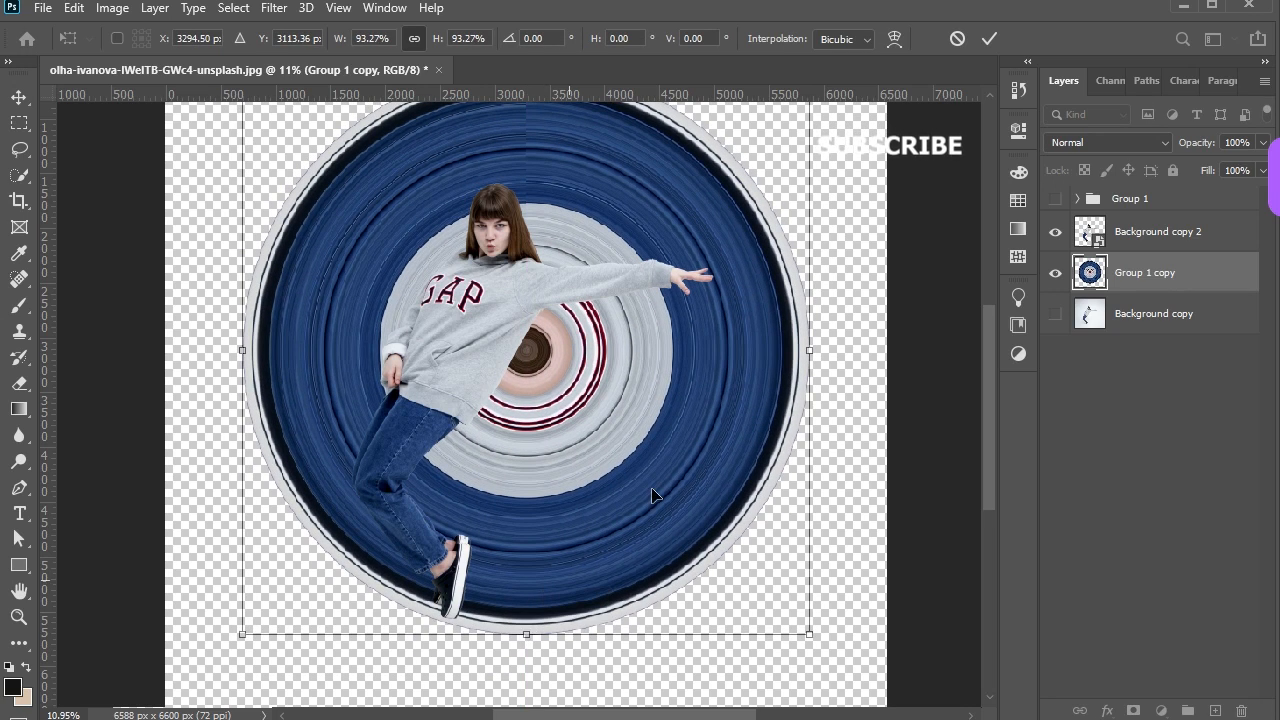
- Move the scaled circle up and to the left until its centre sits behind the woman's torso, and apply the transform
{"action": "scroll", "coordinate": [665, 492], "scroll_direction": "up", "scroll_amount": 1}
{"action": "left_click_drag", "start_coordinate": [700, 472], "coordinate": [650, 455]}
{"action": "key", "text": "Up"}
{"action": "key", "text": "Up"}
{"action": "key", "text": "Up"}
{"action": "key", "text": "Left"}
{"action": "key", "text": "Left"}
{"action": "key", "text": "Left"}
{"action": "key", "text": "Left"}
{"action": "key", "text": "Left"}
{"action": "key", "text": "Left"}
{"action": "key", "text": "Left"}
{"action": "key", "text": "Left"}
{"action": "key", "text": "Left"}
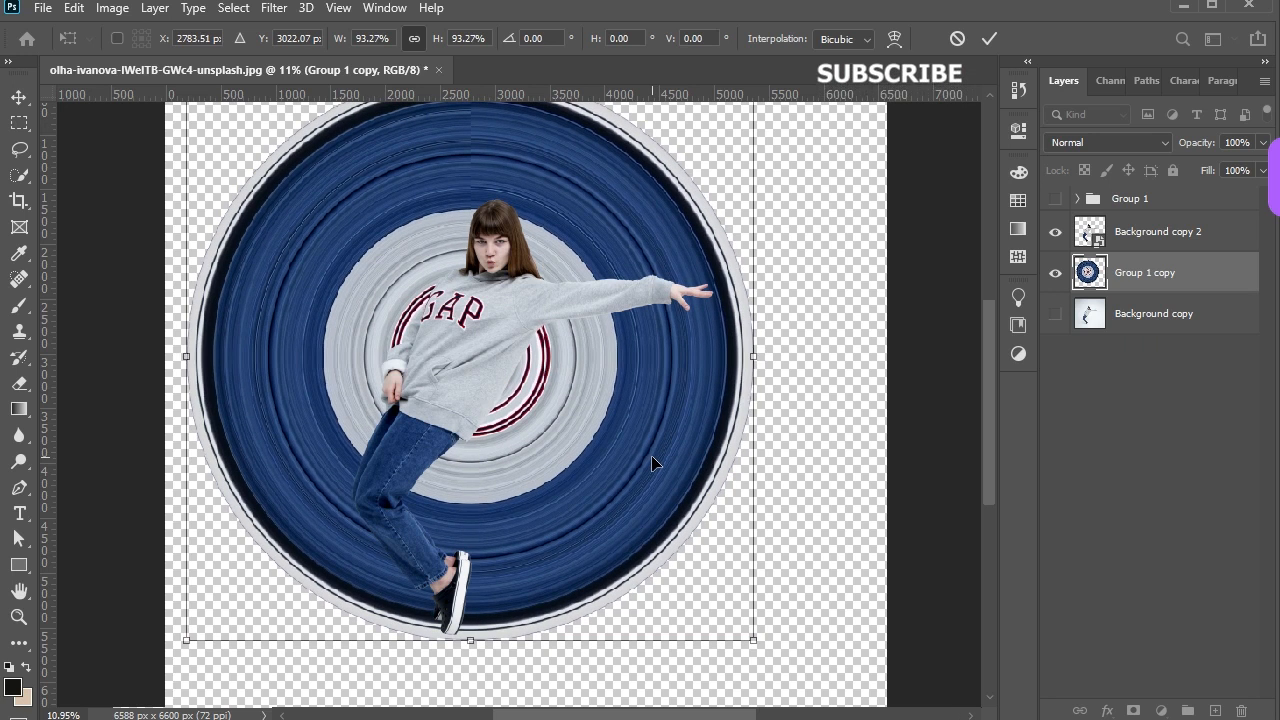
{"action": "key", "text": "Left"}
{"action": "key", "text": "Left"}
{"action": "key", "text": "Left"}
{"action": "key", "text": "Left"}
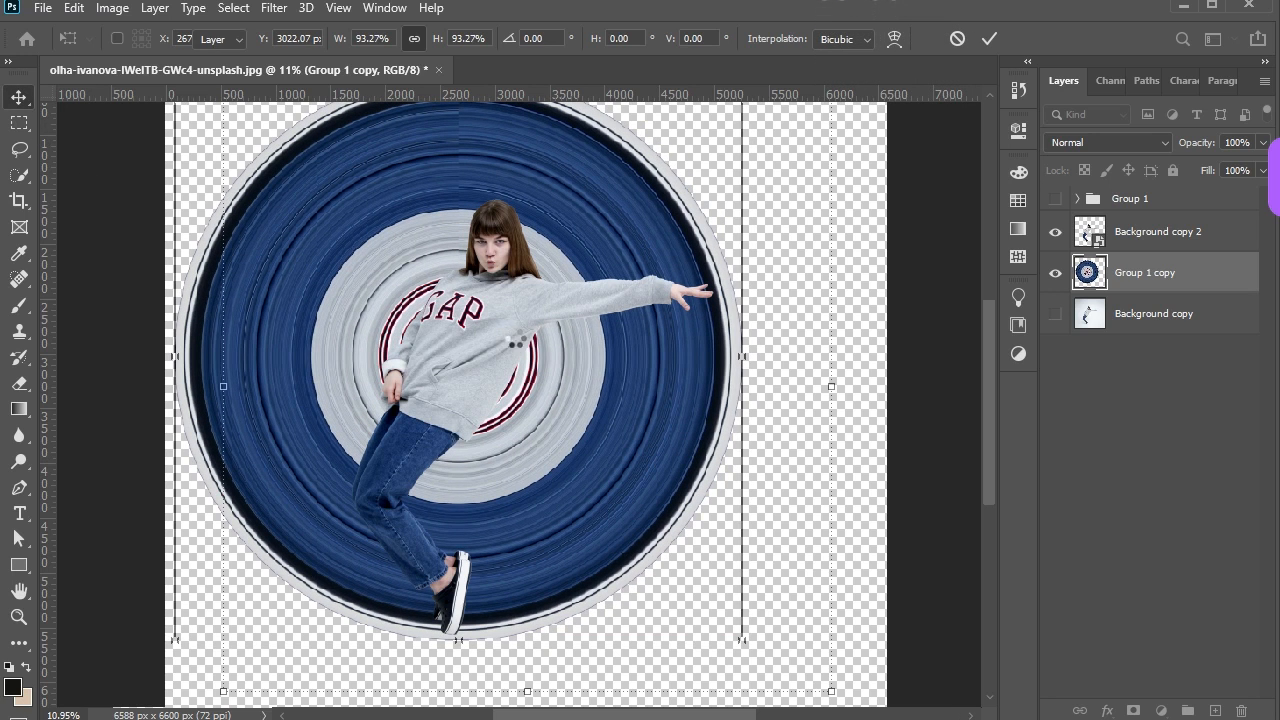
{"action": "key", "text": "Return"}
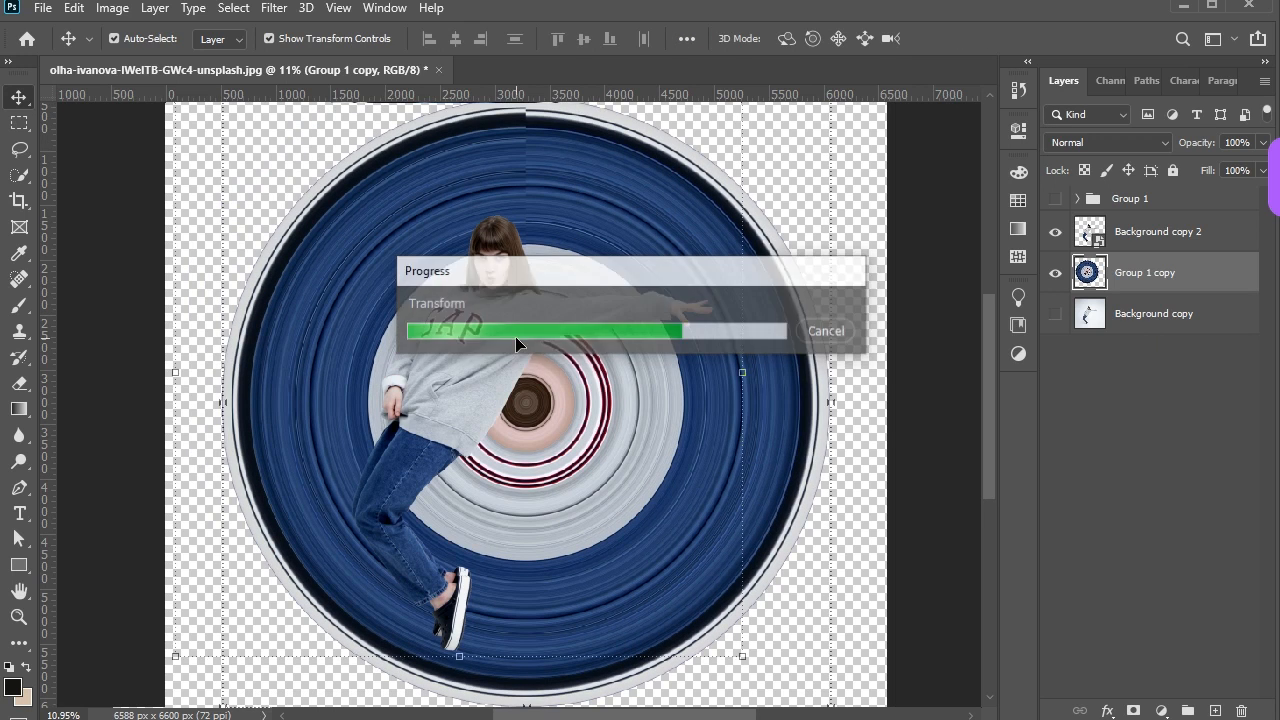
- Scale Group 1 copy down again to 93.32% so the circle reaches from the woman's shoe to her outstretched hand
{"action": "scroll", "coordinate": [625, 335], "scroll_direction": "down", "scroll_amount": 1}
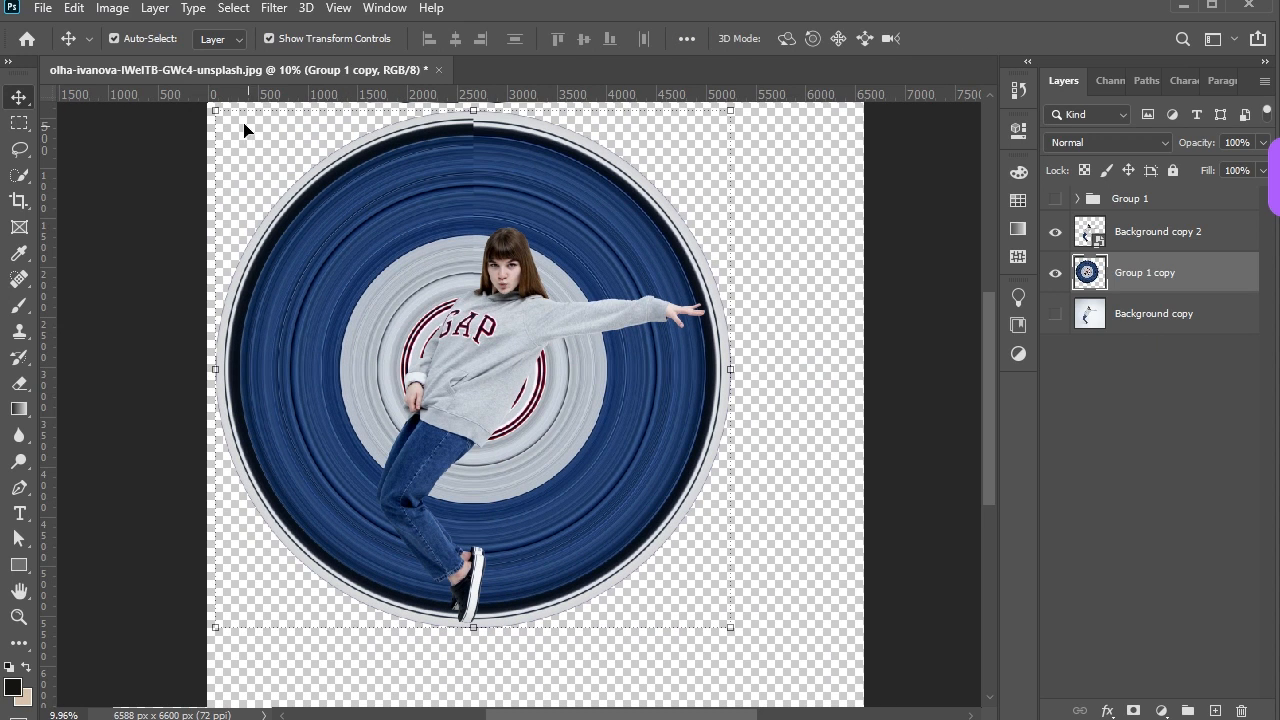
{"action": "left_click_drag", "start_coordinate": [474, 106], "coordinate": [469, 139]}
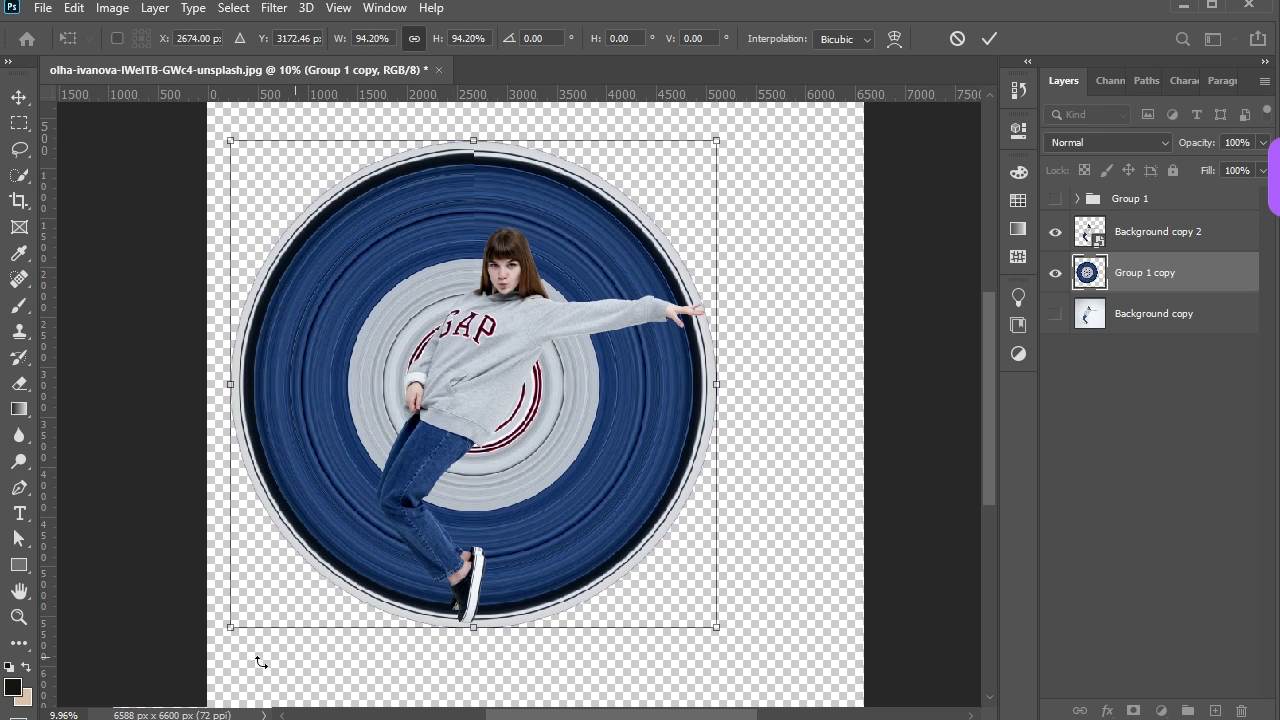
{"action": "left_click_drag", "start_coordinate": [230, 628], "coordinate": [237, 625]}
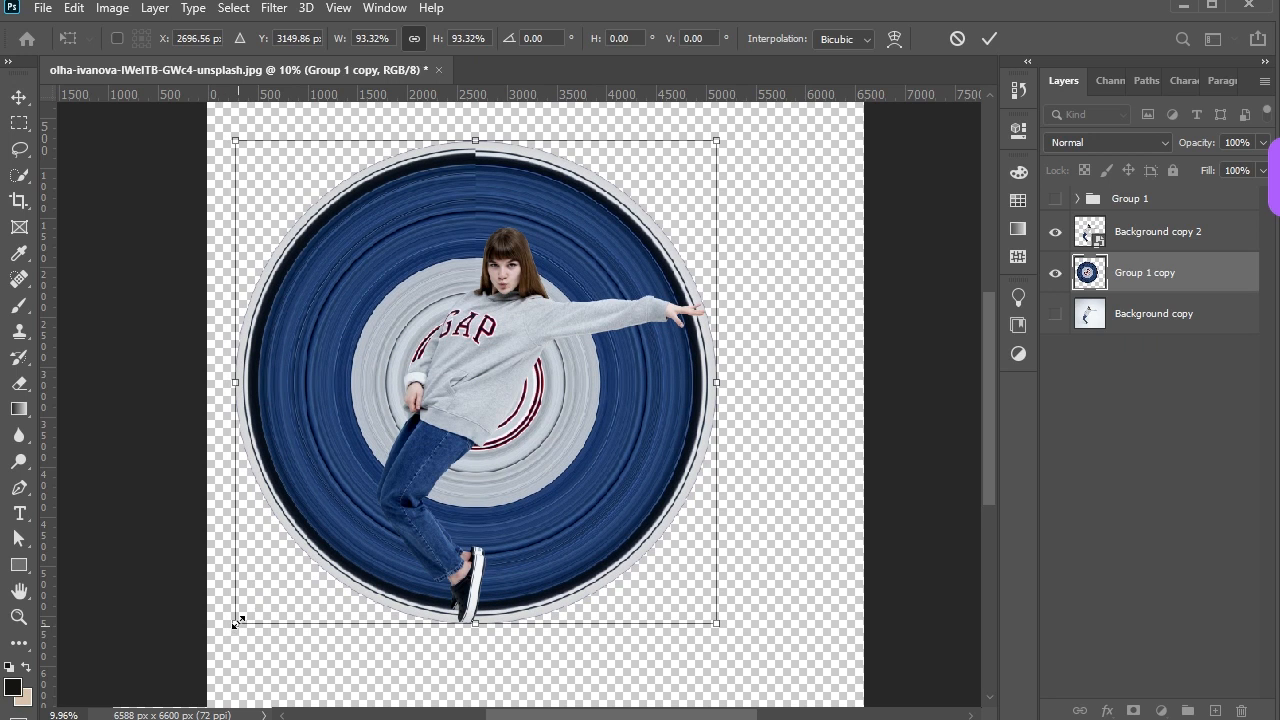
{"action": "left_click", "coordinate": [20, 98]}
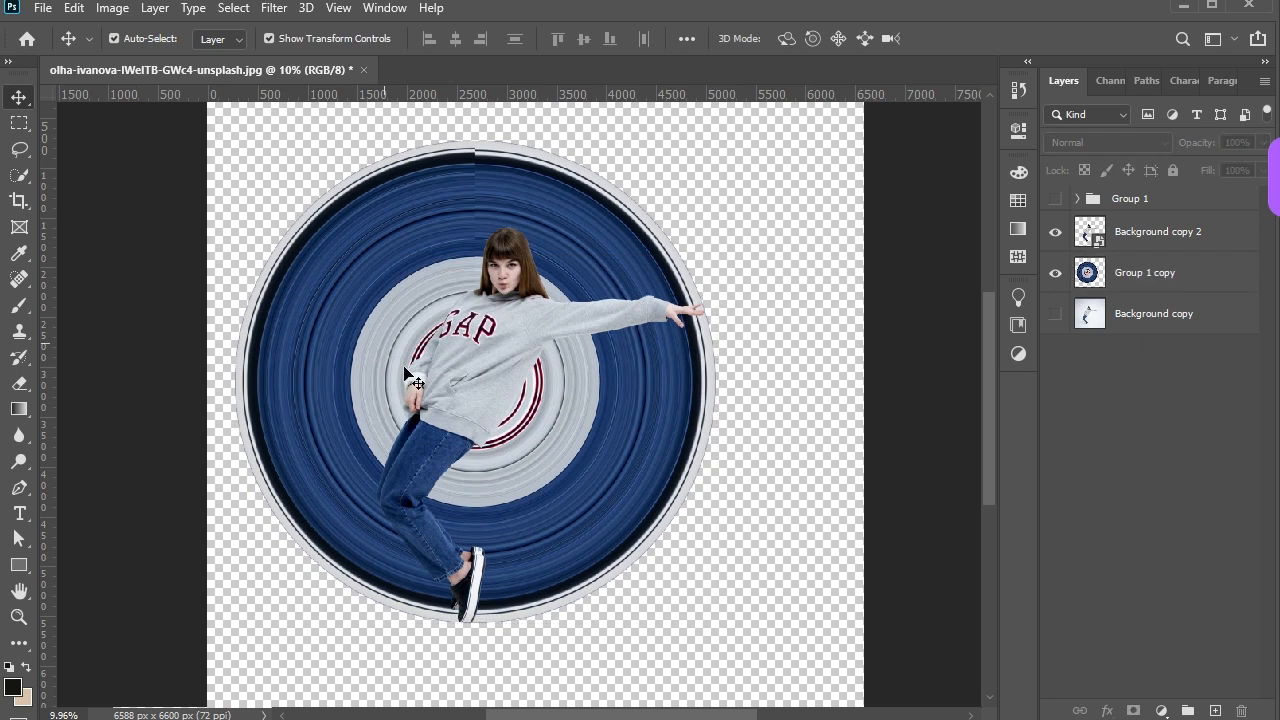
- Rotate Group 1 copy clockwise about its centre so the circle's seam falls behind the woman's outstretched hand
{"action": "scroll", "coordinate": [670, 356], "scroll_direction": "up", "scroll_amount": 4}
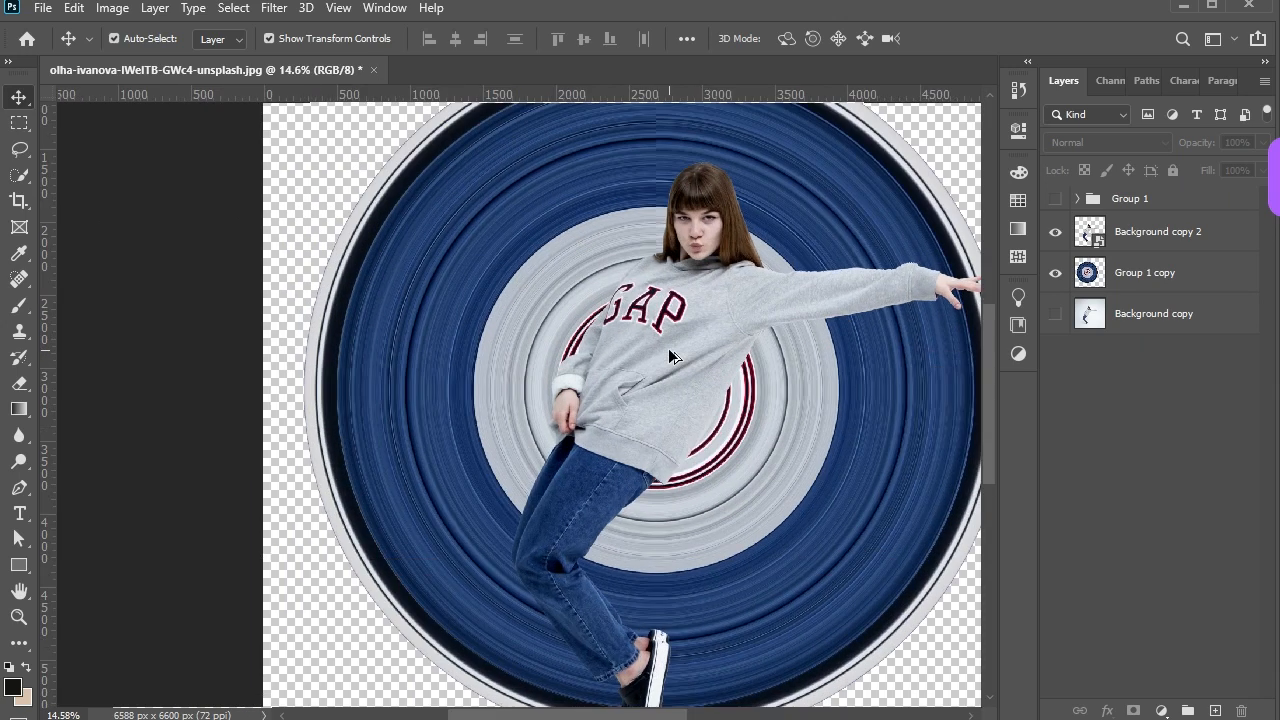
{"action": "scroll", "coordinate": [669, 352], "scroll_direction": "down", "scroll_amount": 4}
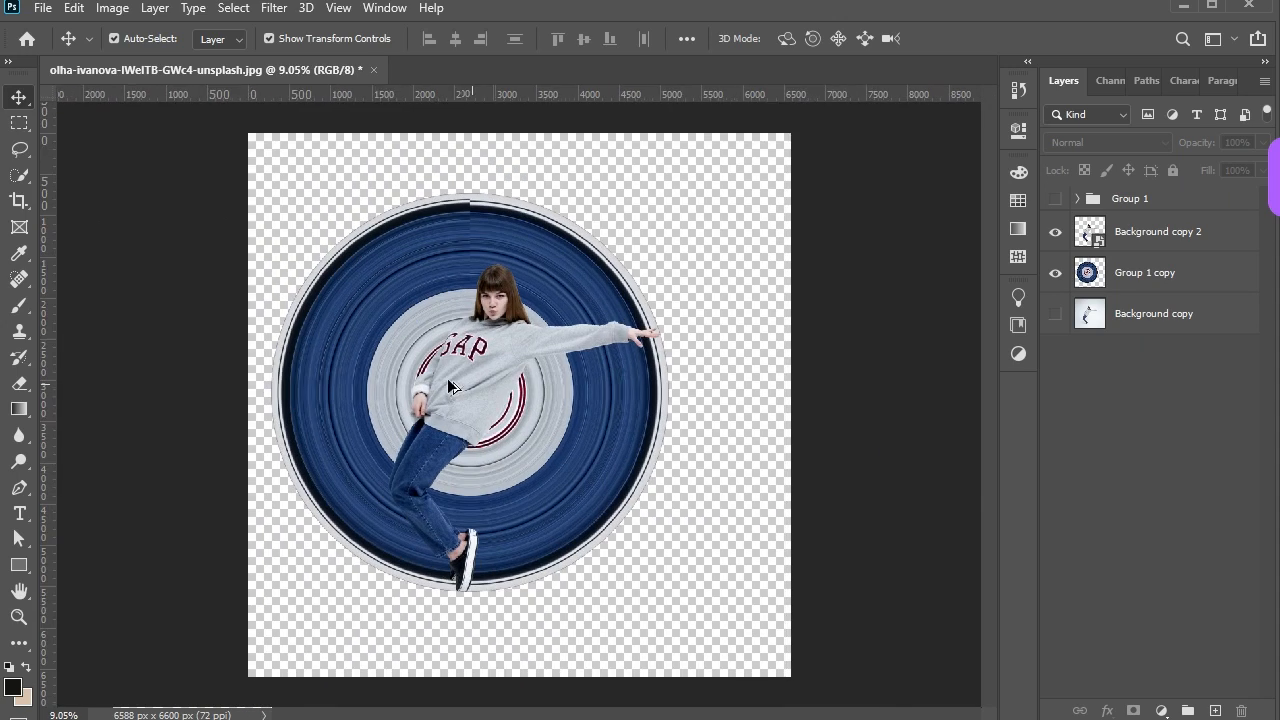
{"action": "scroll", "coordinate": [480, 380], "scroll_direction": "up", "scroll_amount": 1}
{"action": "left_click", "coordinate": [588, 210]}
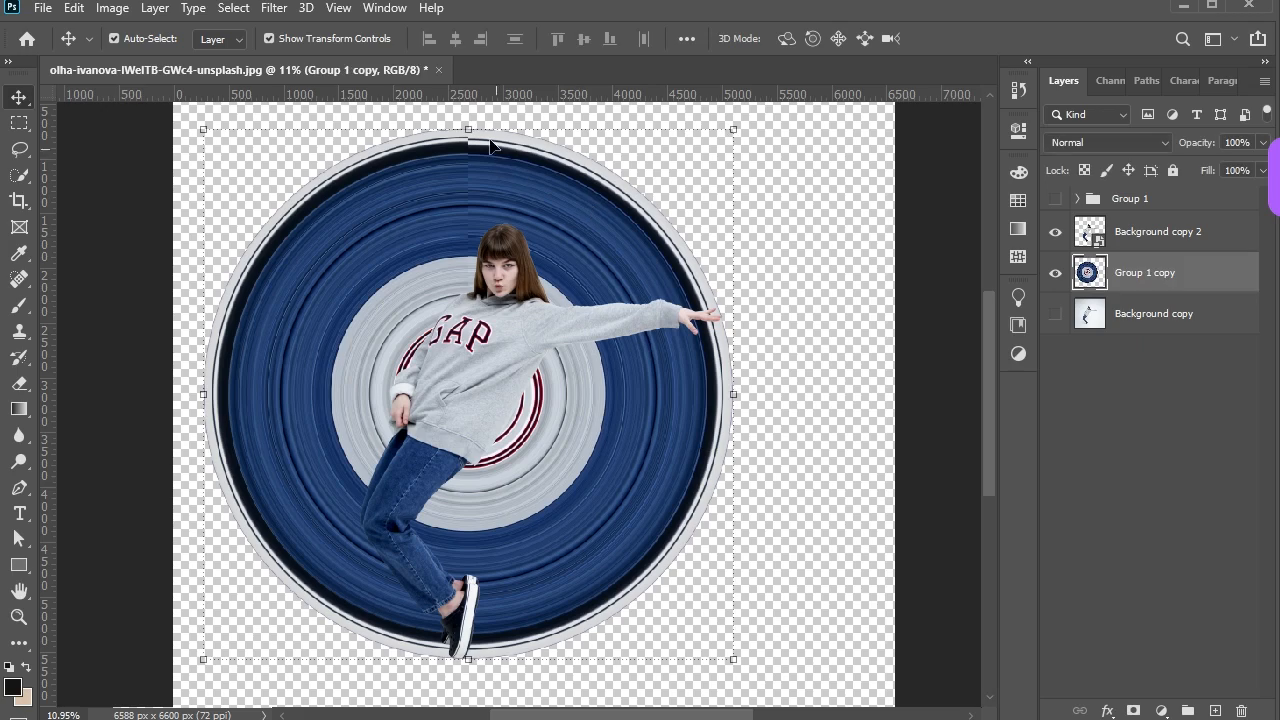
{"action": "key", "text": "ctrl+t"}
{"action": "left_click_drag", "start_coordinate": [748, 676], "coordinate": [361, 620]}
{"action": "left_click", "coordinate": [15, 95]}
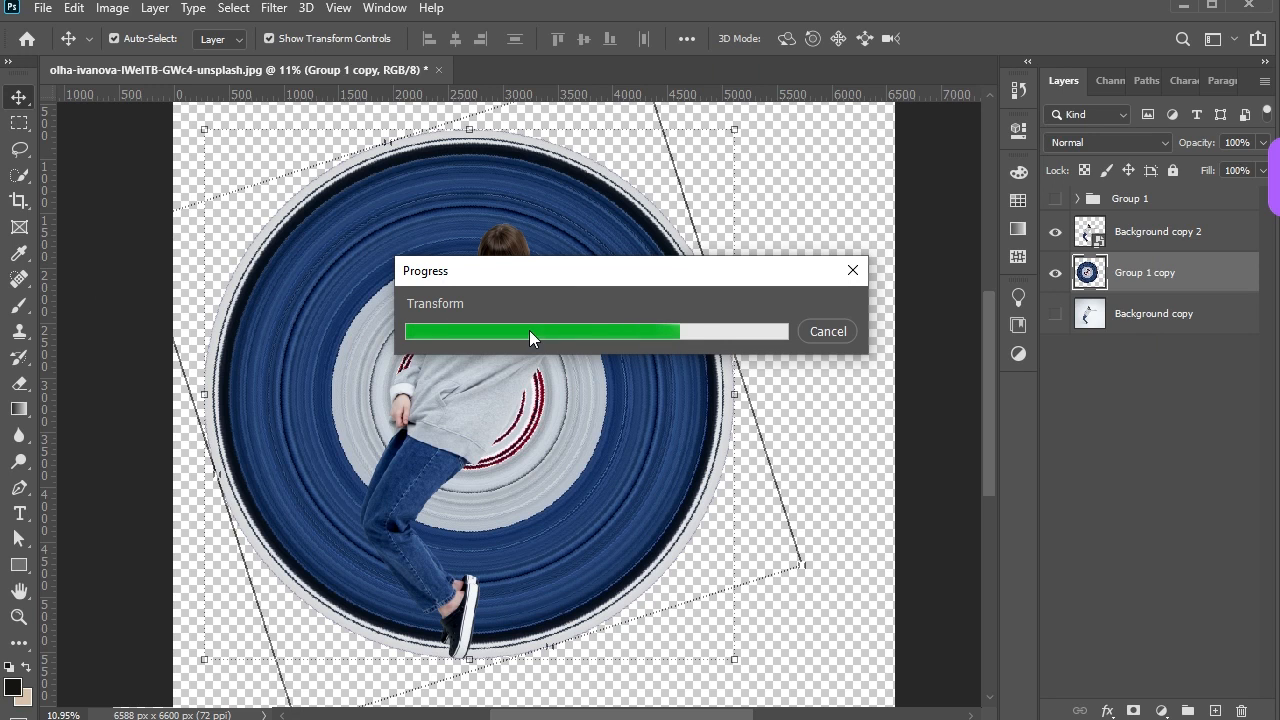
{"action": "key", "text": "ctrl+0"}
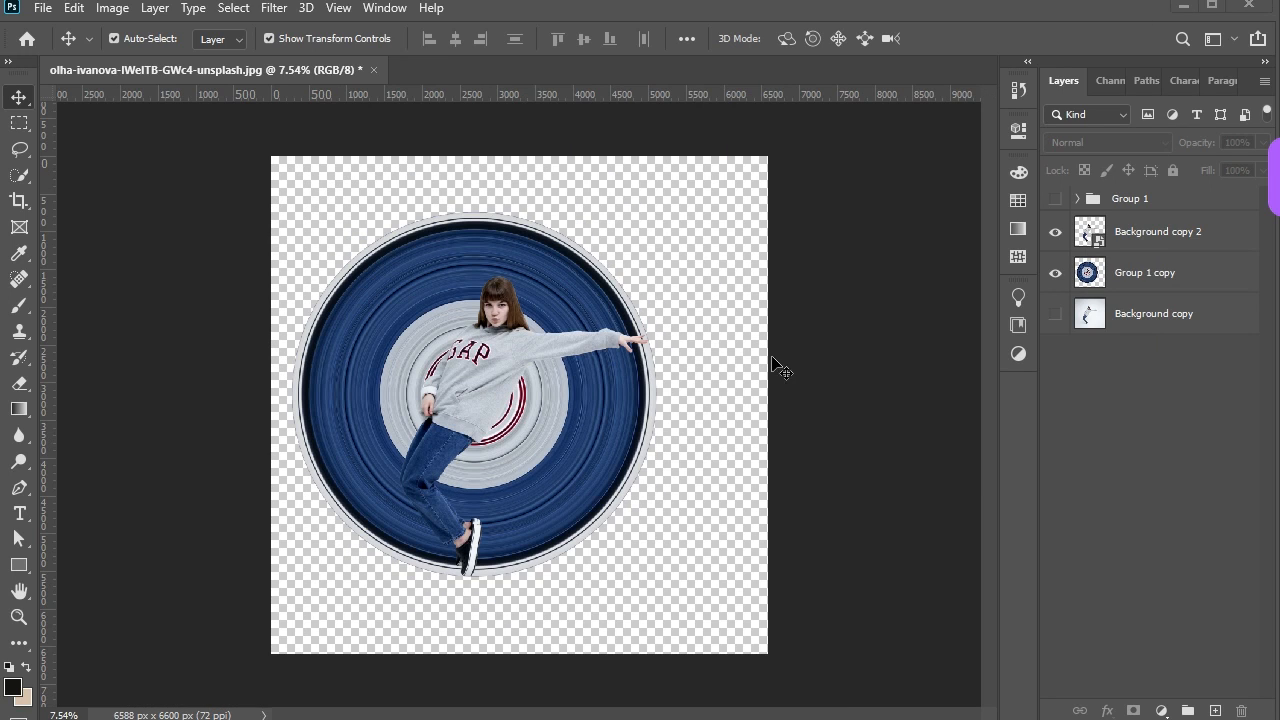
- Add a layer mask to Group 1 copy and load the woman's outline from Background copy 2 as an inverted selection
{"action": "left_click", "coordinate": [1134, 710]}
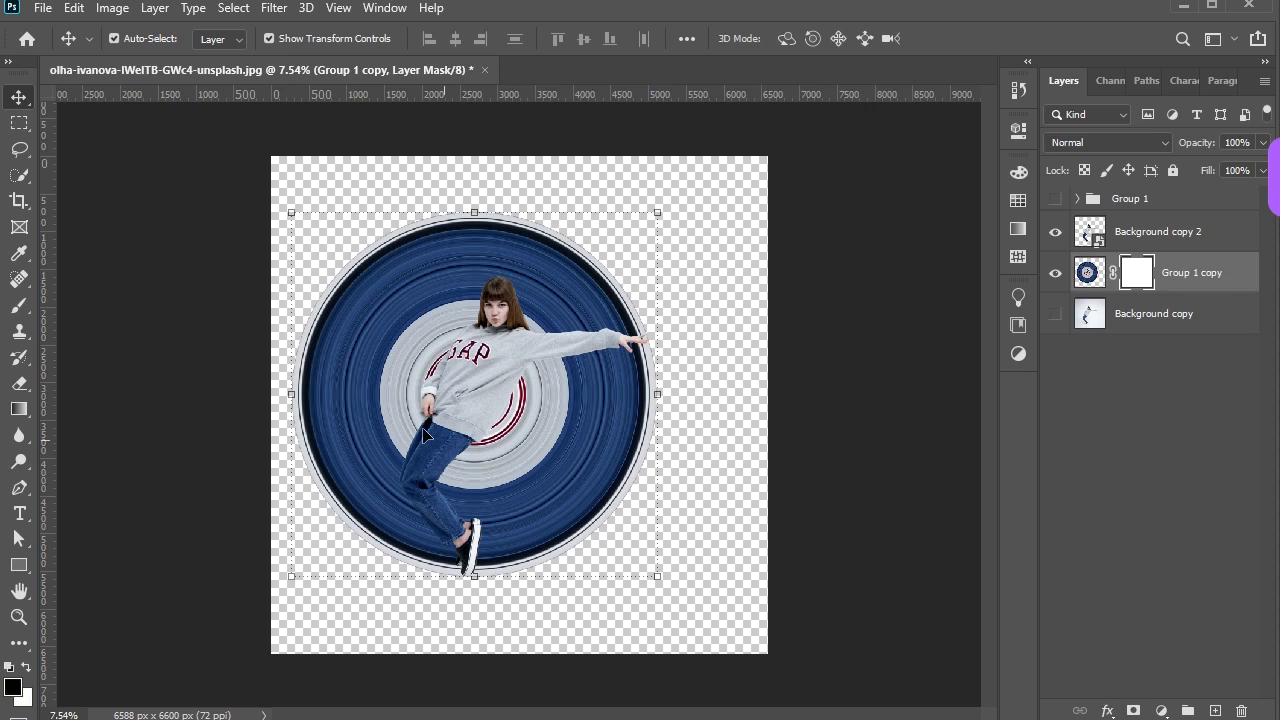
{"action": "left_click", "coordinate": [1160, 231]}
{"action": "left_click", "coordinate": [1092, 231], "text": "ctrl"}
{"action": "left_click", "coordinate": [19, 122]}
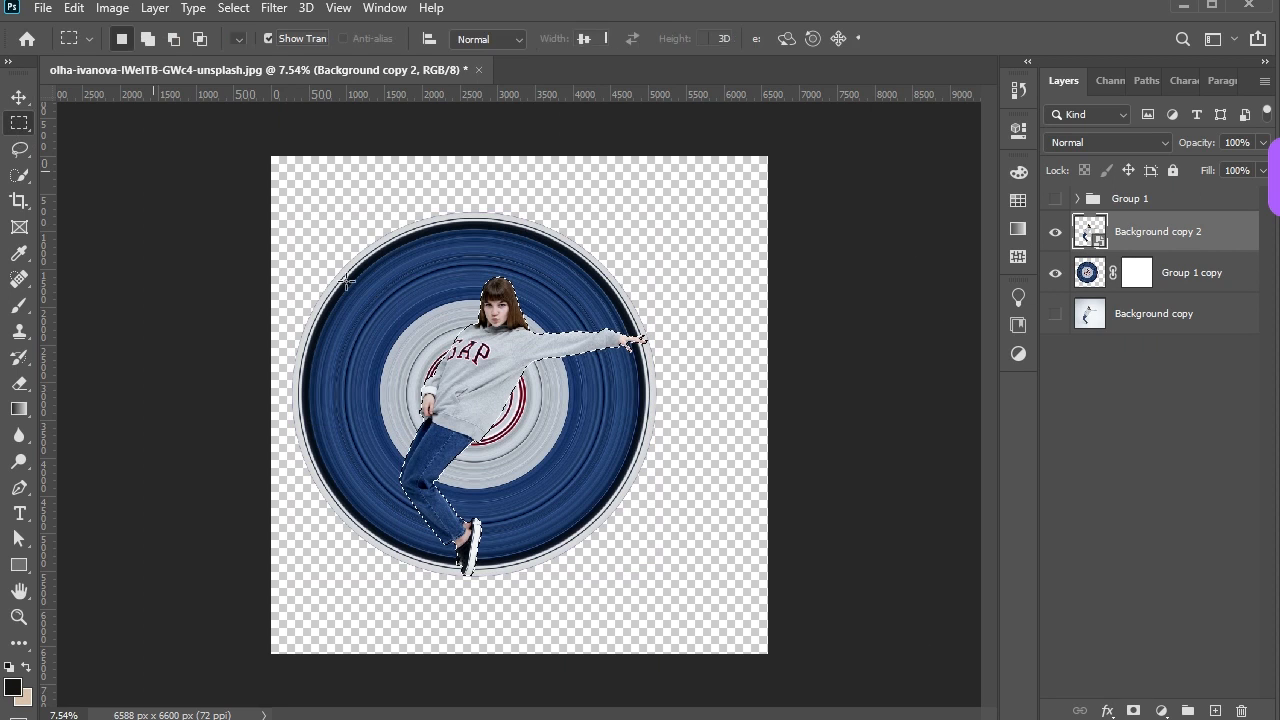
{"action": "right_click", "coordinate": [524, 346]}
{"action": "left_click", "coordinate": [530, 353]}
{"action": "left_click", "coordinate": [19, 97]}
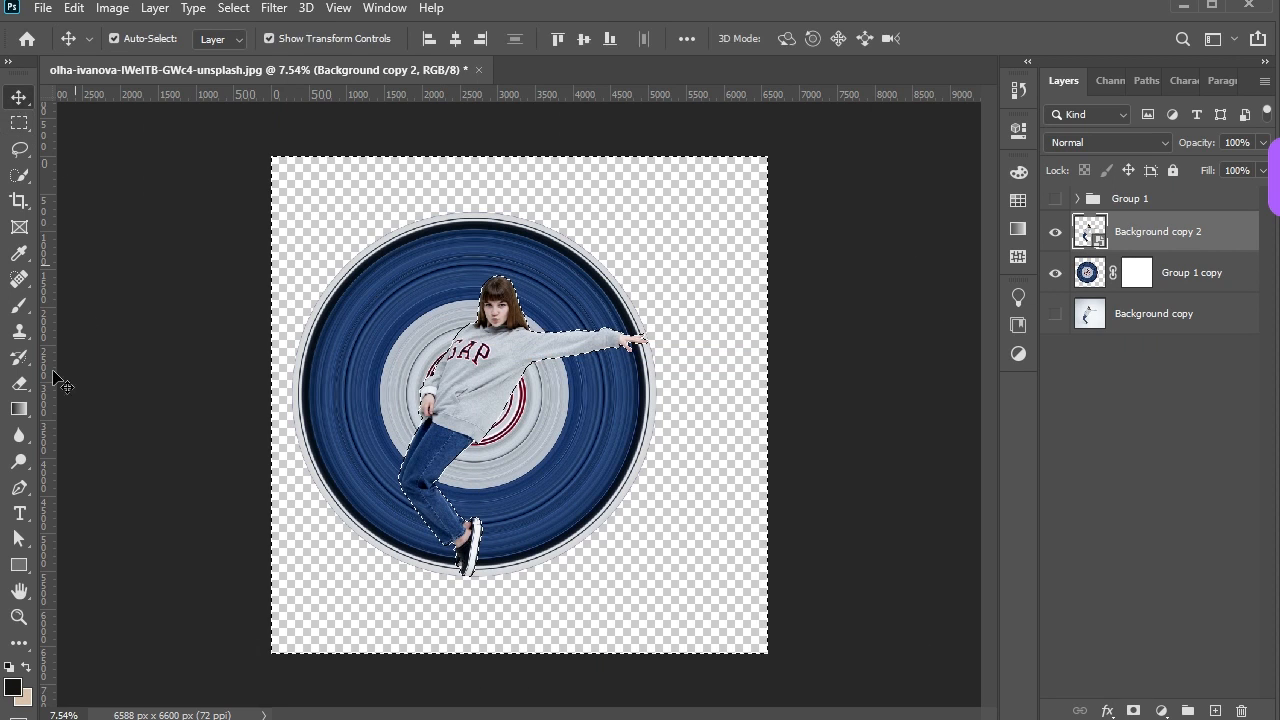
- Paint black on Group 1 copy's mask with a 1500 px brush to hide the lower-right part of the circle between hand and shoe
{"action": "key", "text": "b"}
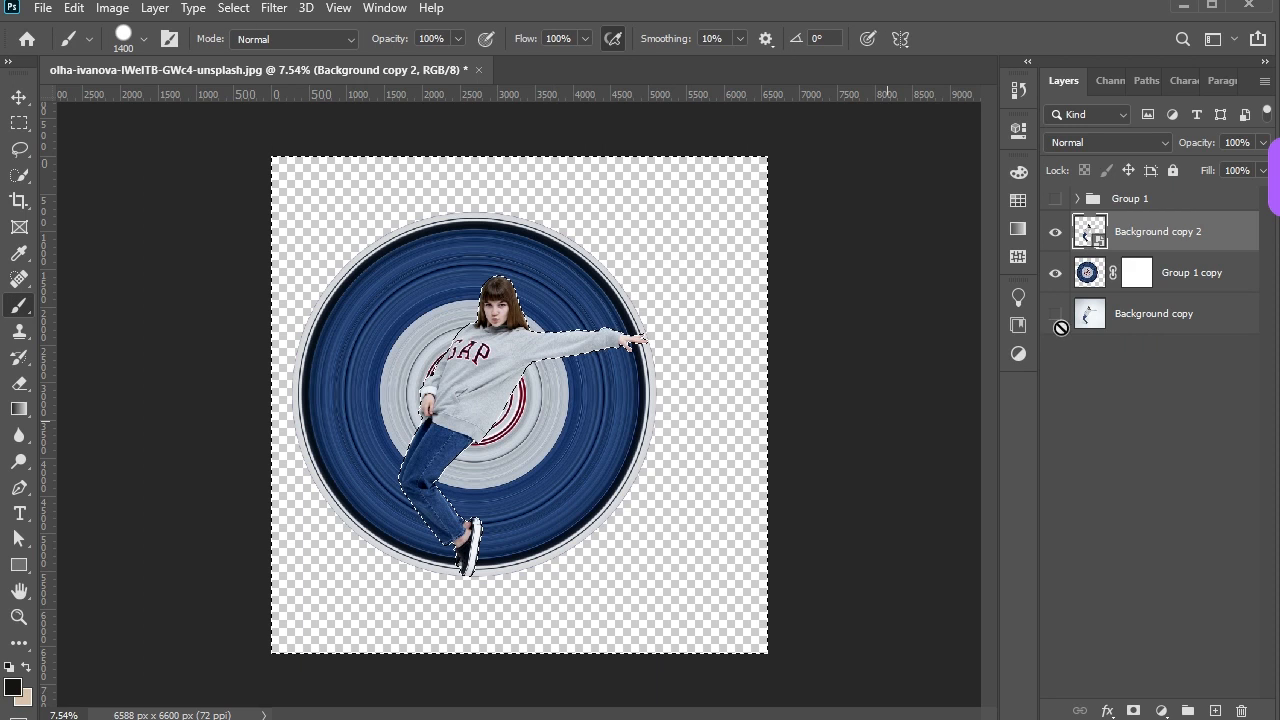
{"action": "left_click", "coordinate": [1137, 284]}
{"action": "key", "text": "bracketright"}
{"action": "mouse_move", "coordinate": [557, 571]}
{"action": "left_mouse_down"}
{"action": "mouse_move", "coordinate": [514, 558]}
{"action": "mouse_move", "coordinate": [571, 502]}
{"action": "mouse_move", "coordinate": [543, 476]}
{"action": "mouse_move", "coordinate": [533, 406]}
{"action": "mouse_move", "coordinate": [644, 427]}
{"action": "mouse_move", "coordinate": [615, 537]}
{"action": "mouse_move", "coordinate": [475, 493]}
{"action": "left_mouse_up"}
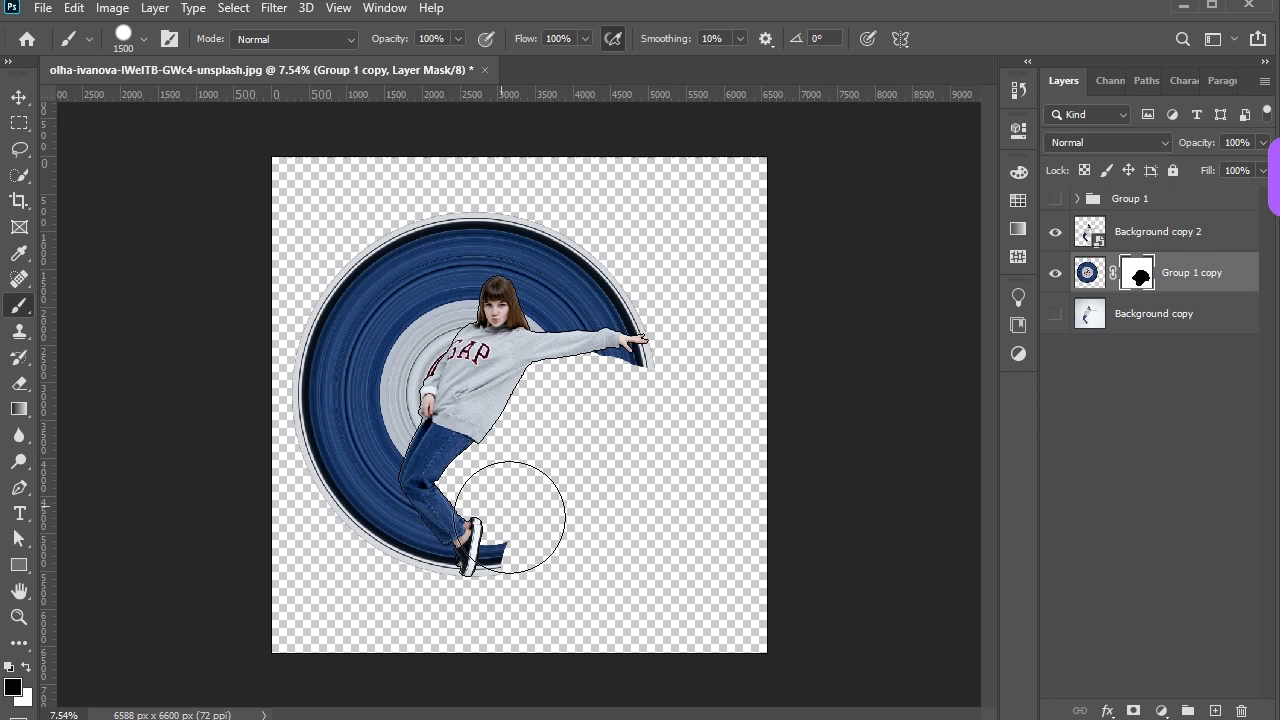
{"action": "scroll", "coordinate": [498, 610], "scroll_direction": "up", "scroll_amount": 3}
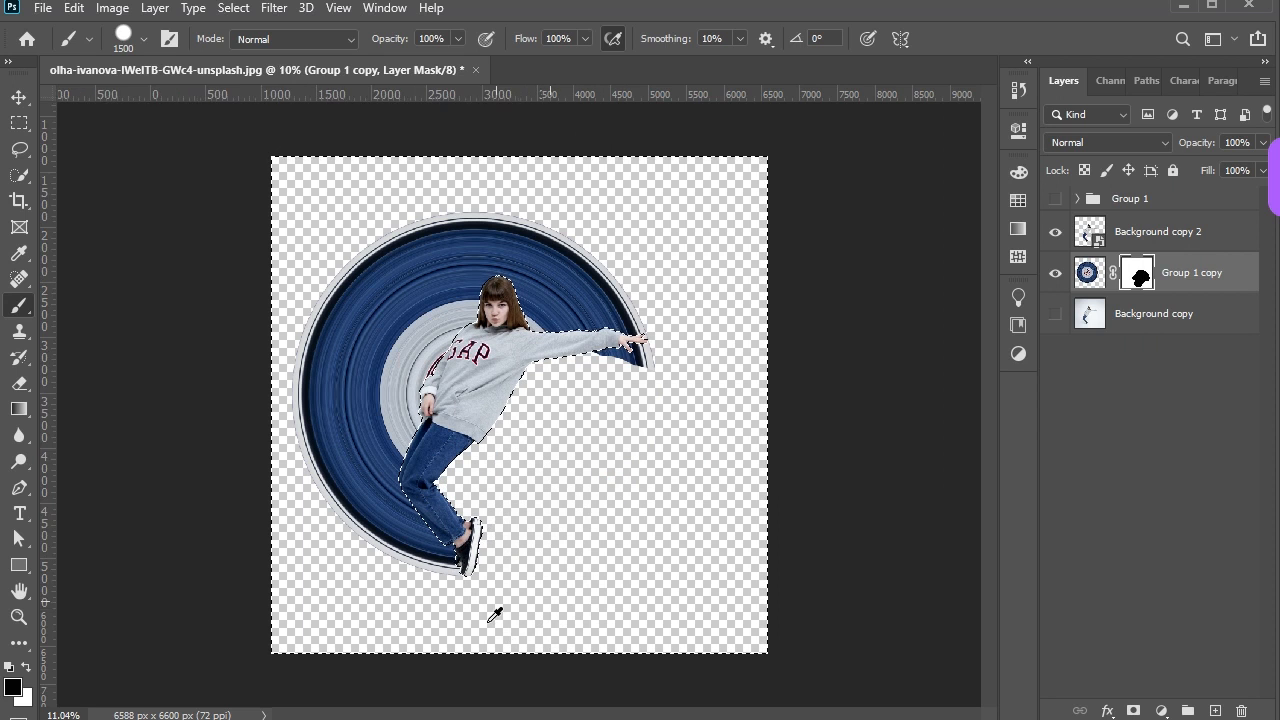
{"action": "scroll", "coordinate": [498, 605], "scroll_direction": "up", "scroll_amount": 1}
{"action": "scroll", "coordinate": [494, 598], "scroll_direction": "down", "scroll_amount": 3}
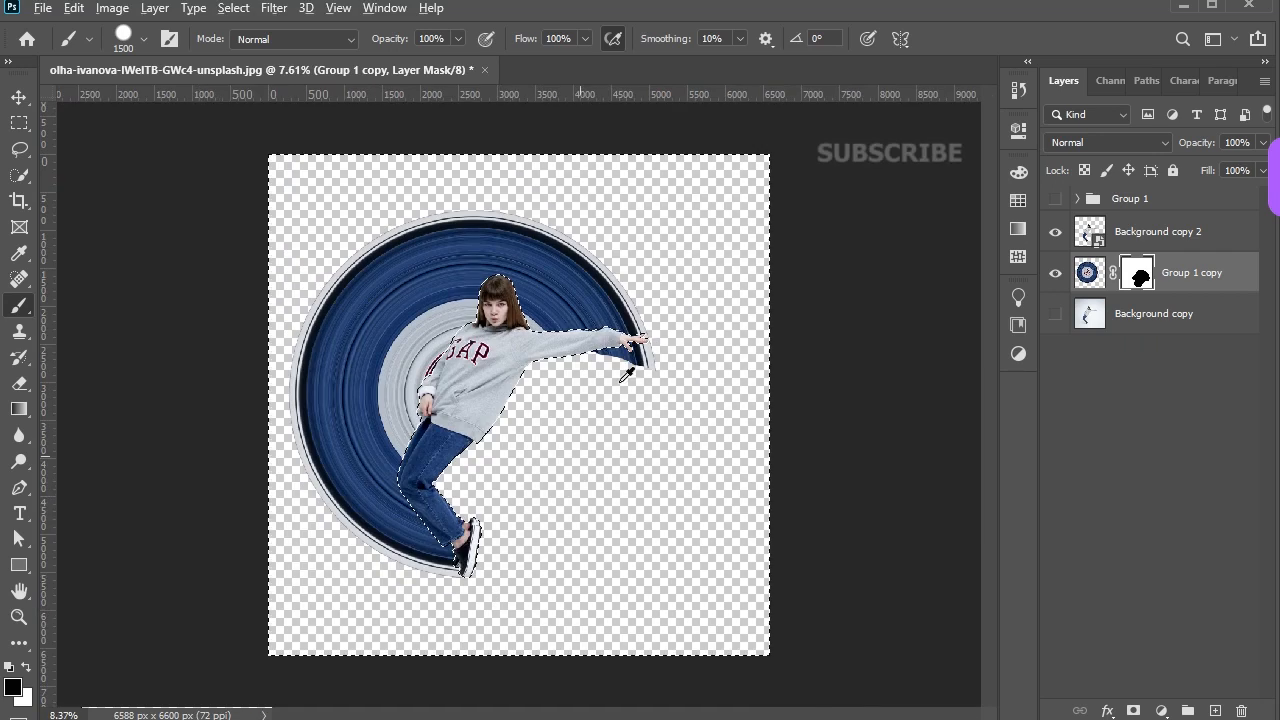
{"action": "scroll", "coordinate": [590, 400], "scroll_direction": "up", "scroll_amount": 1}
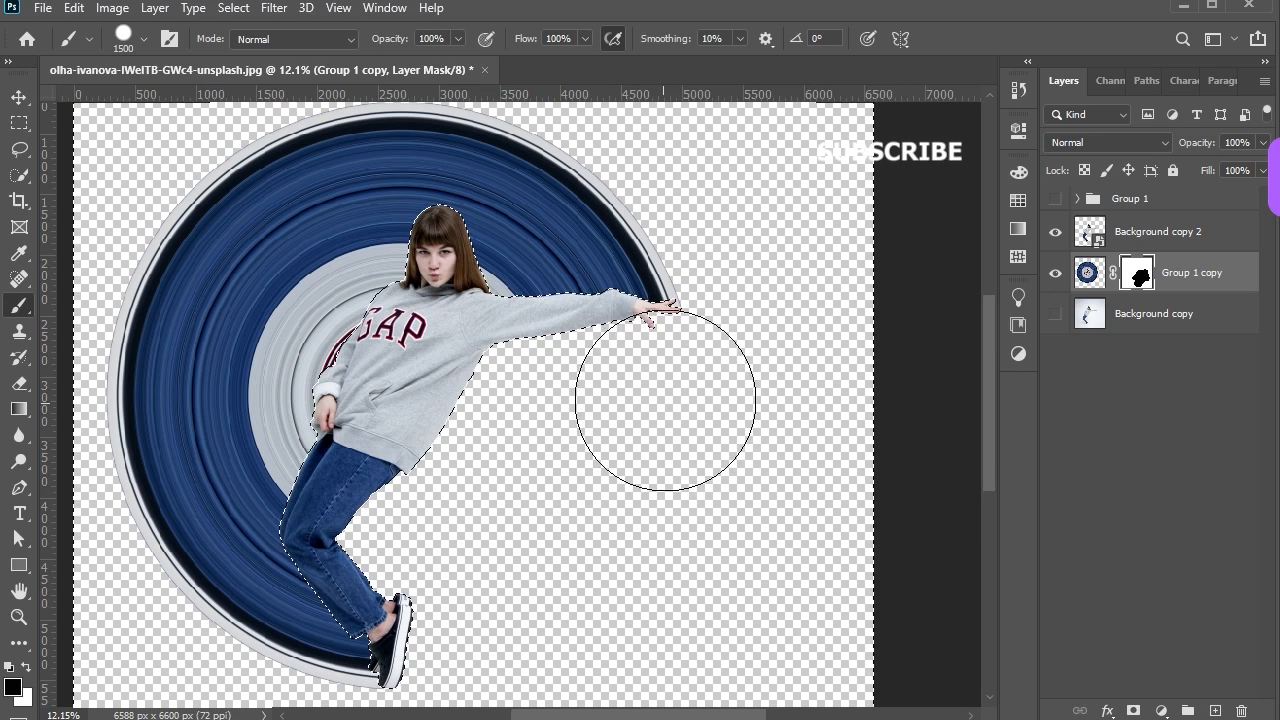
{"action": "scroll", "coordinate": [612, 422], "scroll_direction": "down", "scroll_amount": 2}
- Deselect the woman's inverted outline and make the Background copy layer visible
{"action": "left_click", "coordinate": [18, 122]}
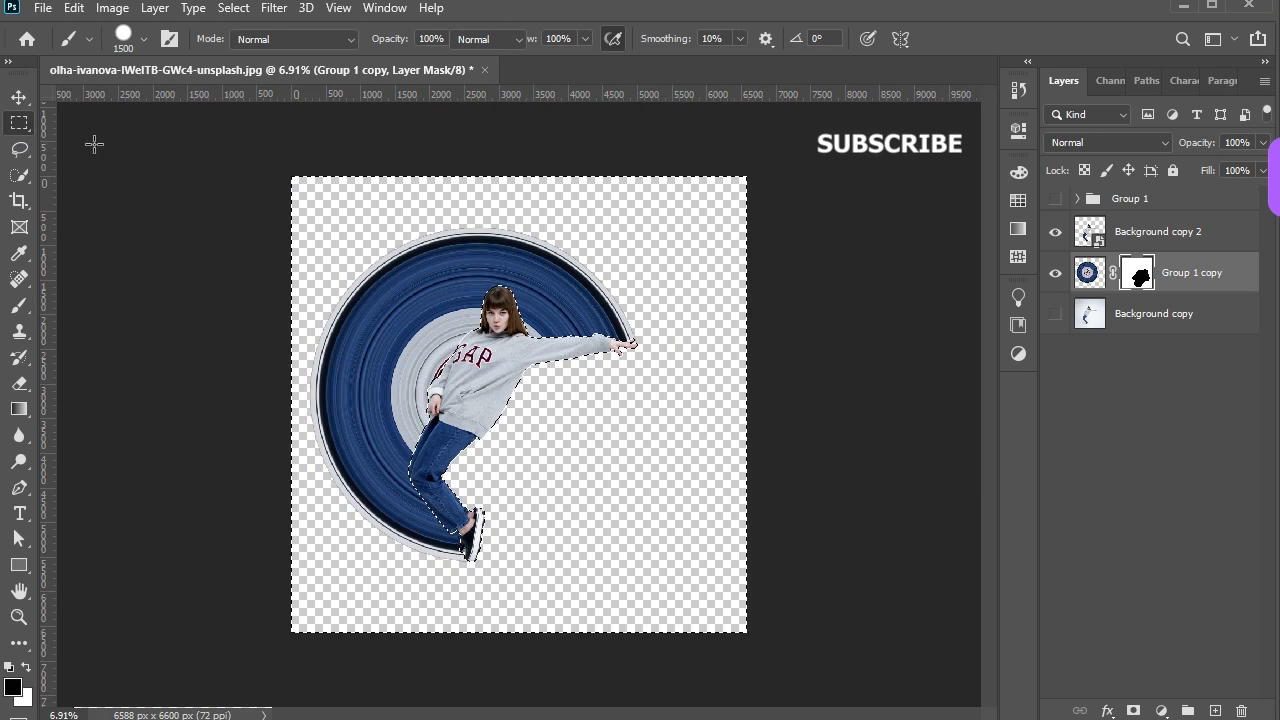
{"action": "left_click", "coordinate": [94, 143]}
{"action": "left_click", "coordinate": [15, 103]}
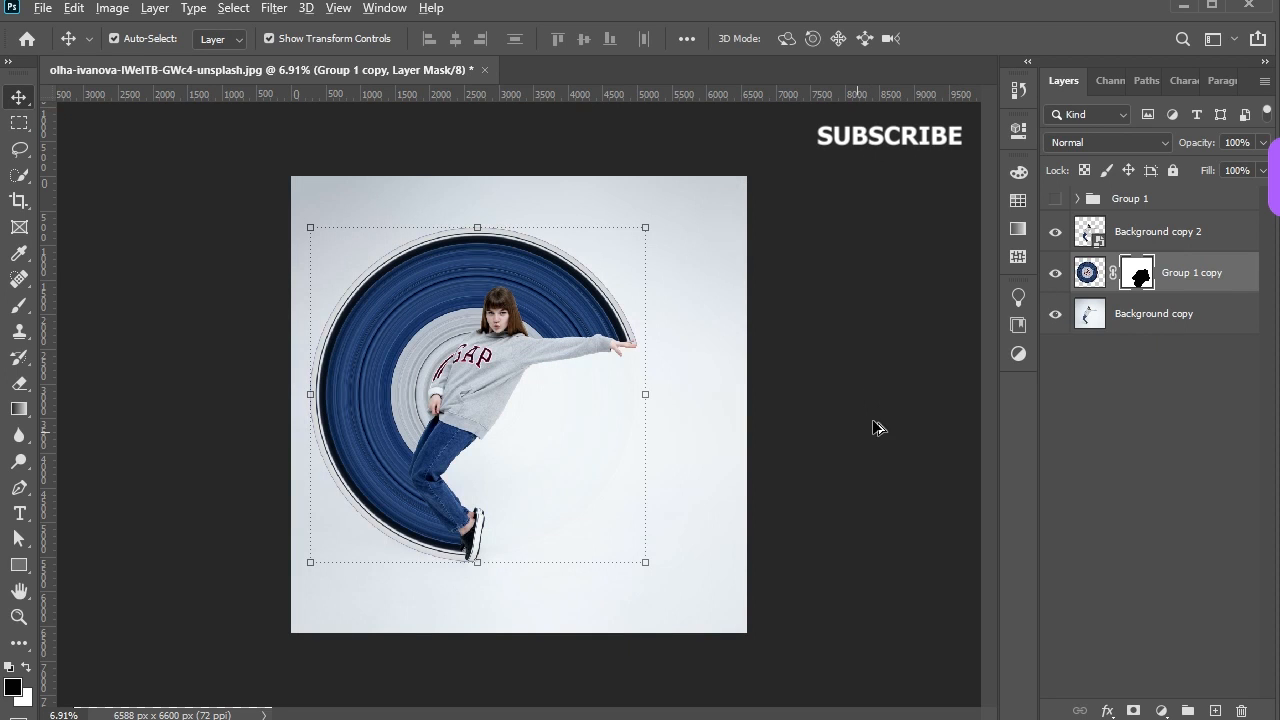
- Invert the Group 1 copy layer mask and invert it back to compare both parts of the circle
{"action": "key", "text": "ctrl+i"}
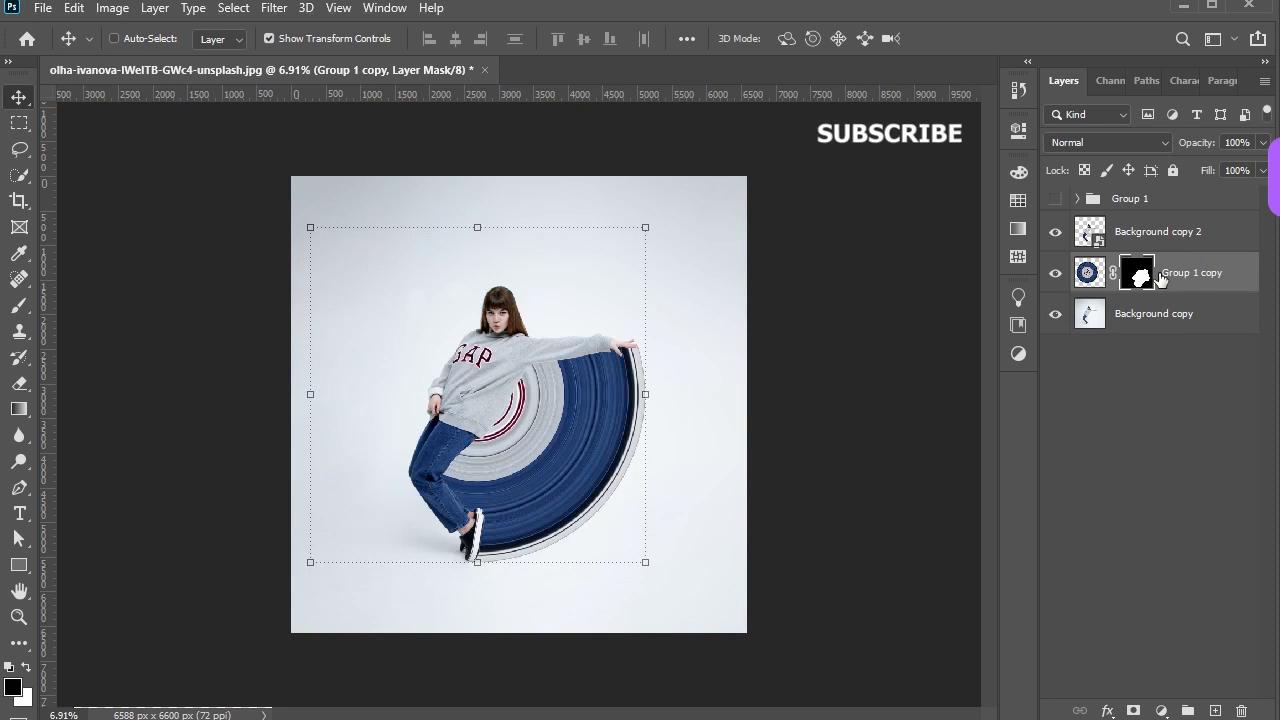
{"action": "key", "text": "ctrl+i"}
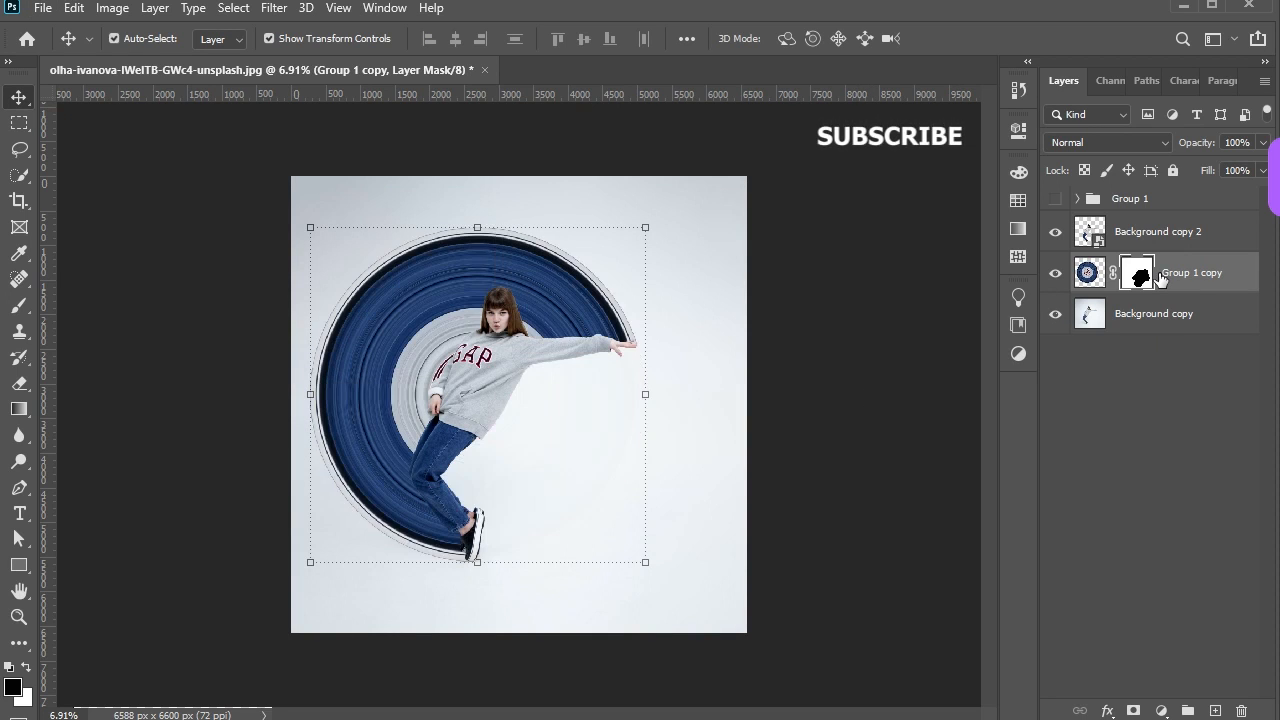
{"action": "left_click", "coordinate": [891, 490]}
- Create a new empty layer and place it between Background copy 2 and Group 1 copy
{"action": "scroll", "coordinate": [470, 394], "scroll_direction": "up", "scroll_amount": 6}
{"action": "left_click", "coordinate": [352, 375]}
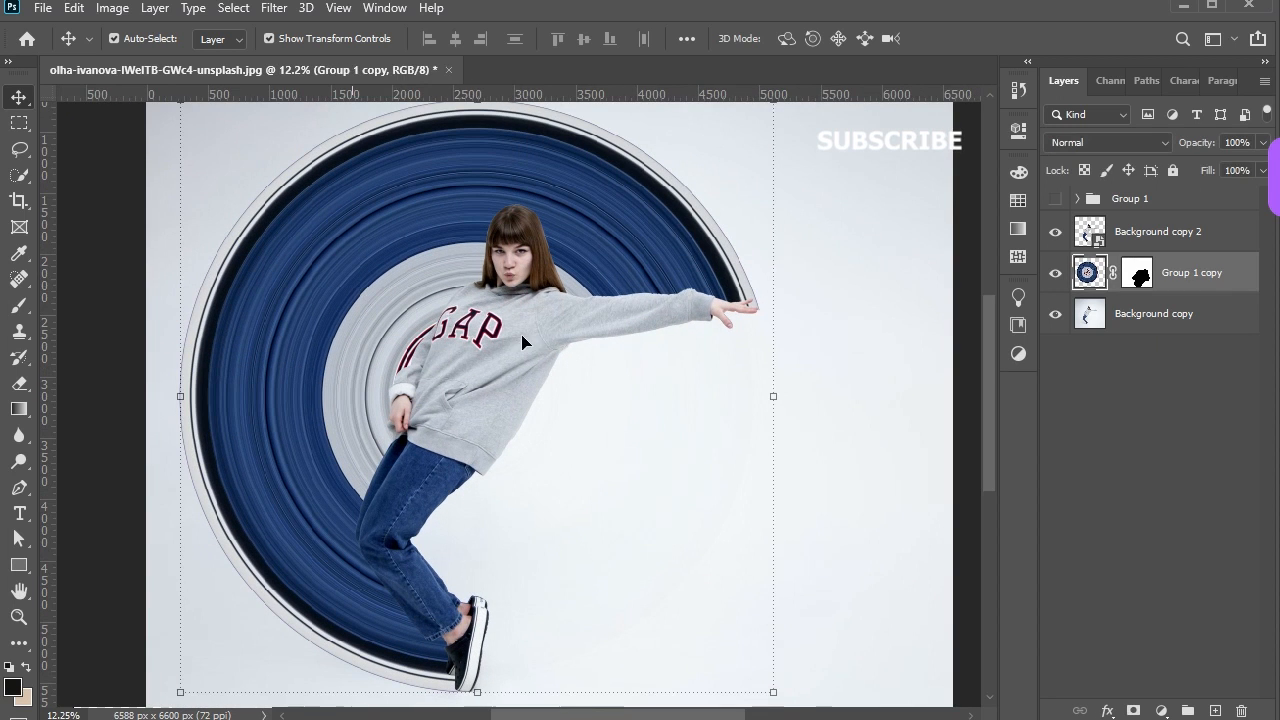
{"action": "scroll", "coordinate": [525, 342], "scroll_direction": "up", "scroll_amount": 2}
{"action": "left_click", "coordinate": [541, 338]}
{"action": "left_click", "coordinate": [1215, 710]}
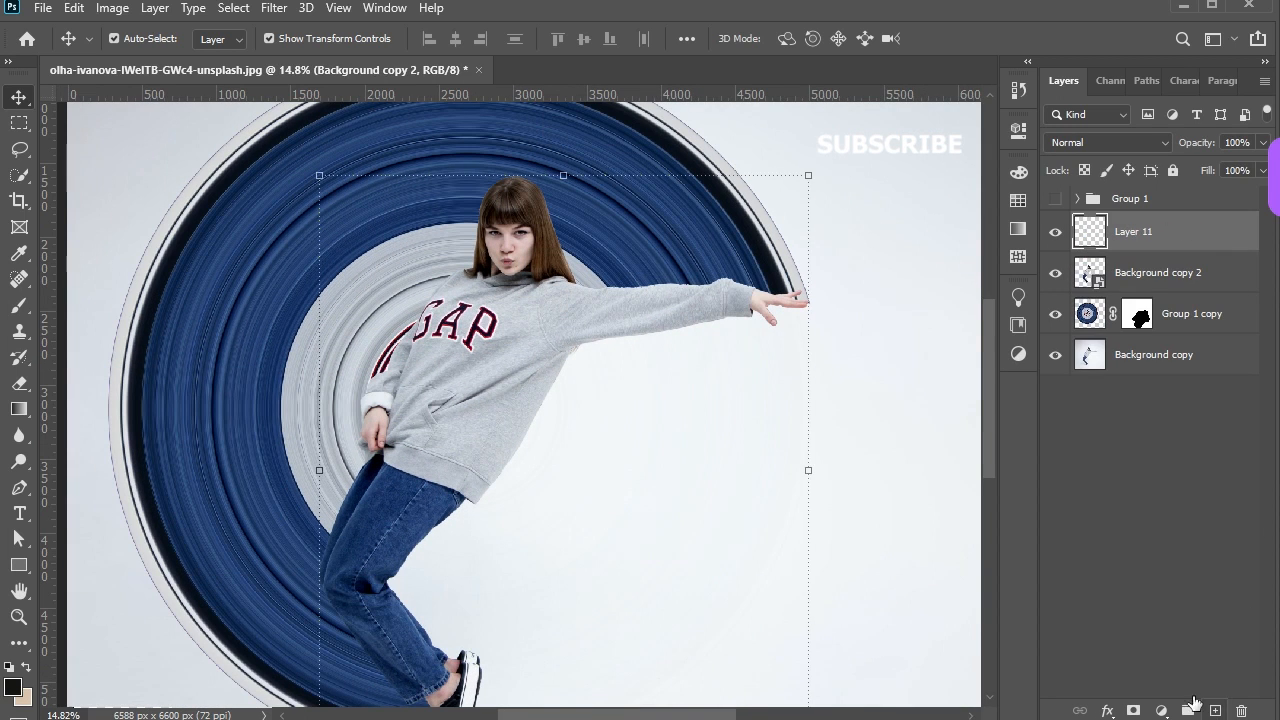
{"action": "left_click", "coordinate": [19, 307]}
{"action": "key", "text": "ctrl+bracketleft"}
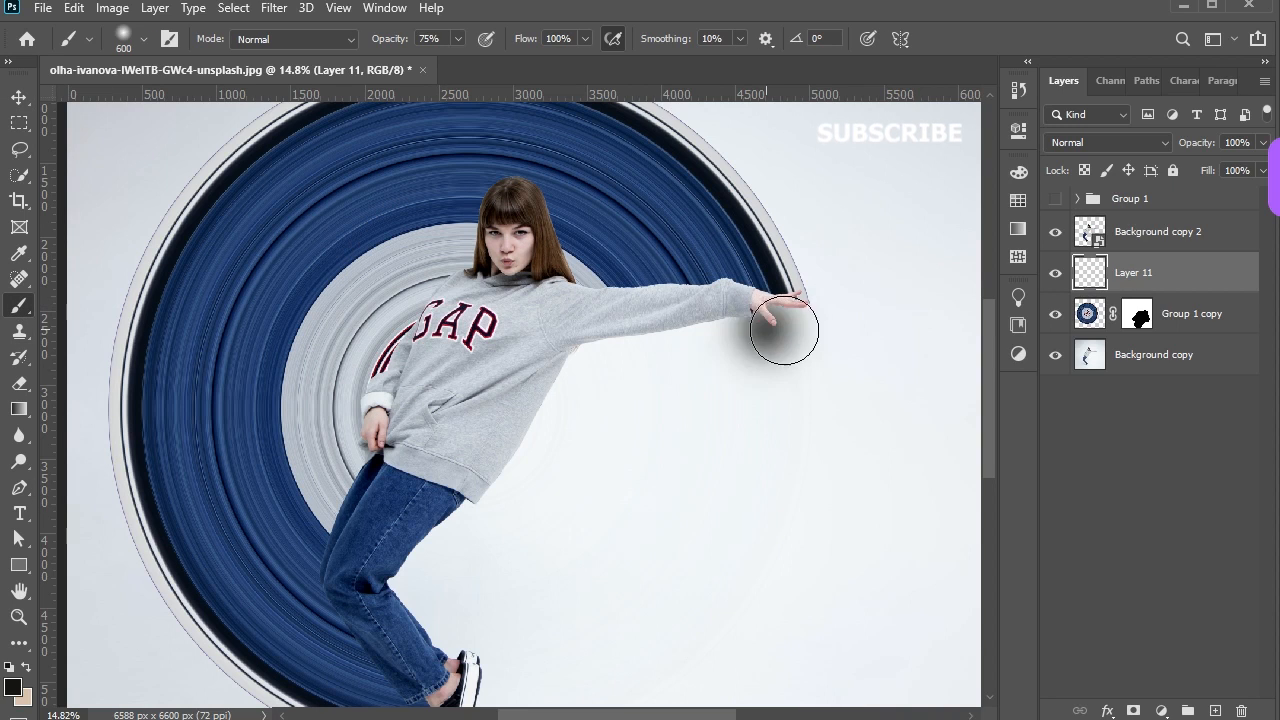
- Paint soft black shadows on Layer 11 behind the woman's arm, torso and legs with a brush up to 1000 px at 75% opacity
{"action": "mouse_move", "coordinate": [766, 323]}
{"action": "left_mouse_down"}
{"action": "mouse_move", "coordinate": [669, 309]}
{"action": "mouse_move", "coordinate": [551, 323]}
{"action": "mouse_move", "coordinate": [544, 312]}
{"action": "left_mouse_up"}
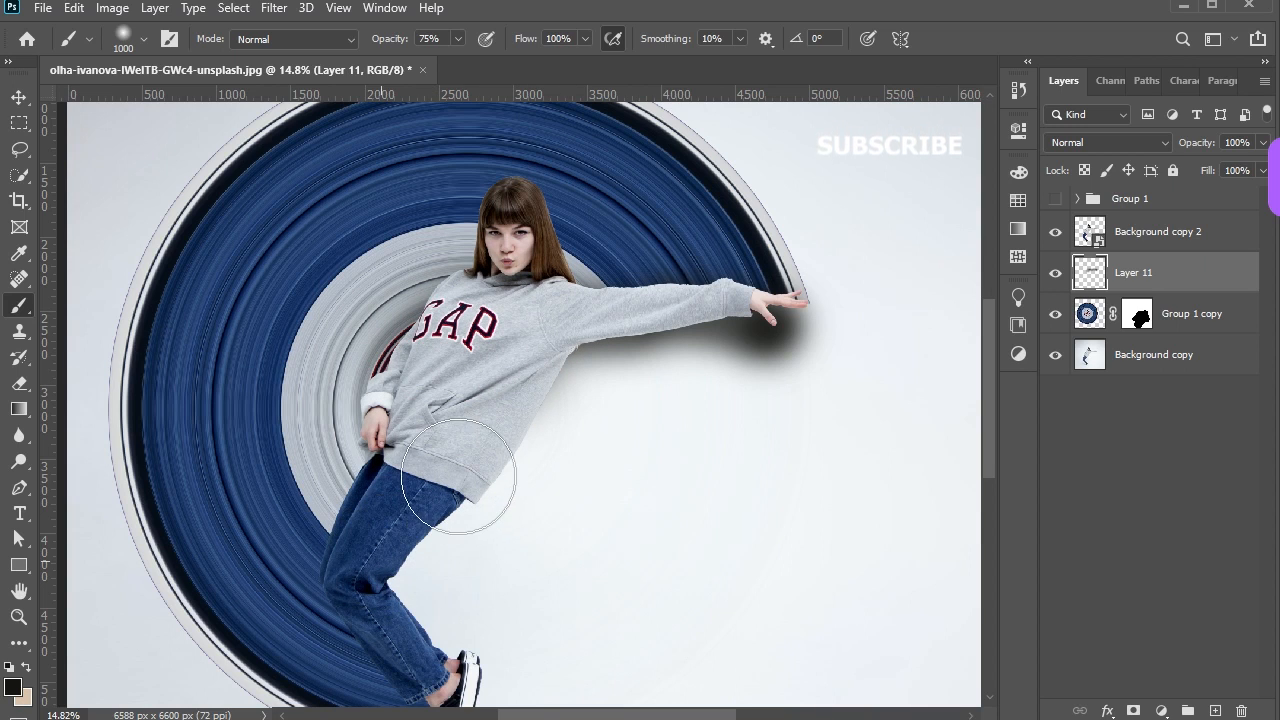
{"action": "left_click", "coordinate": [458, 475]}
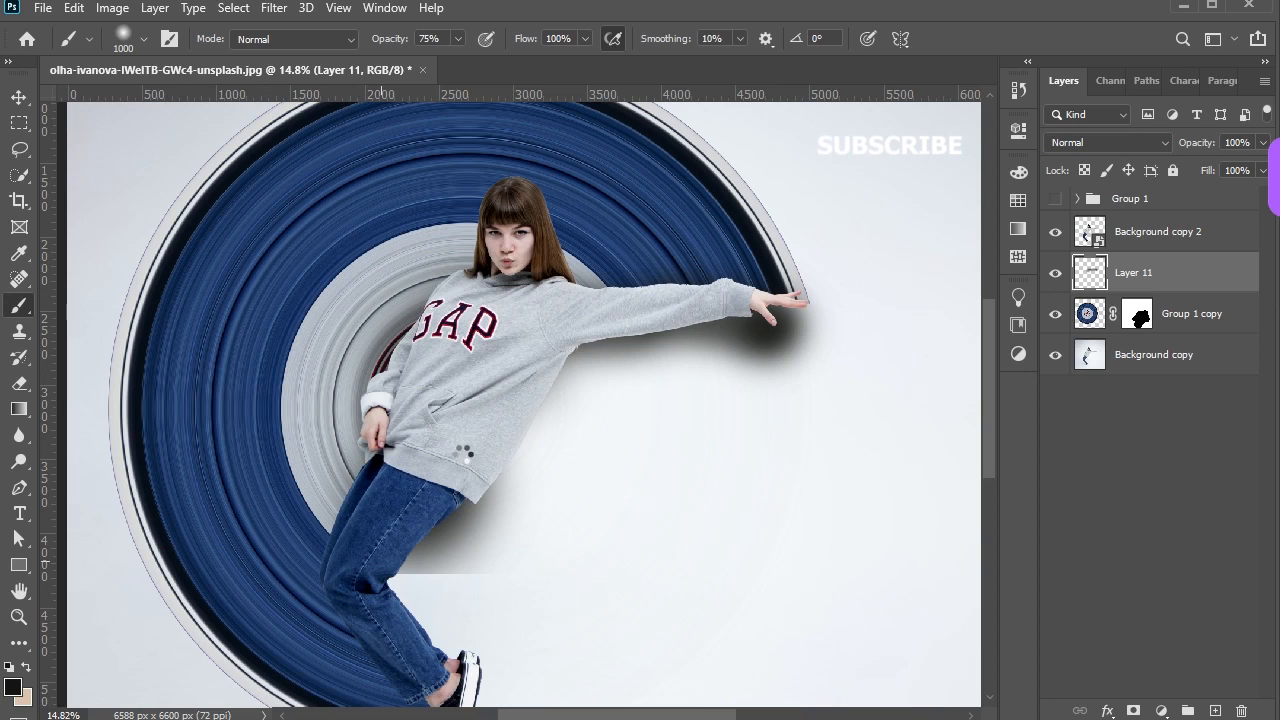
{"action": "scroll", "coordinate": [414, 505], "scroll_direction": "down", "scroll_amount": 2}
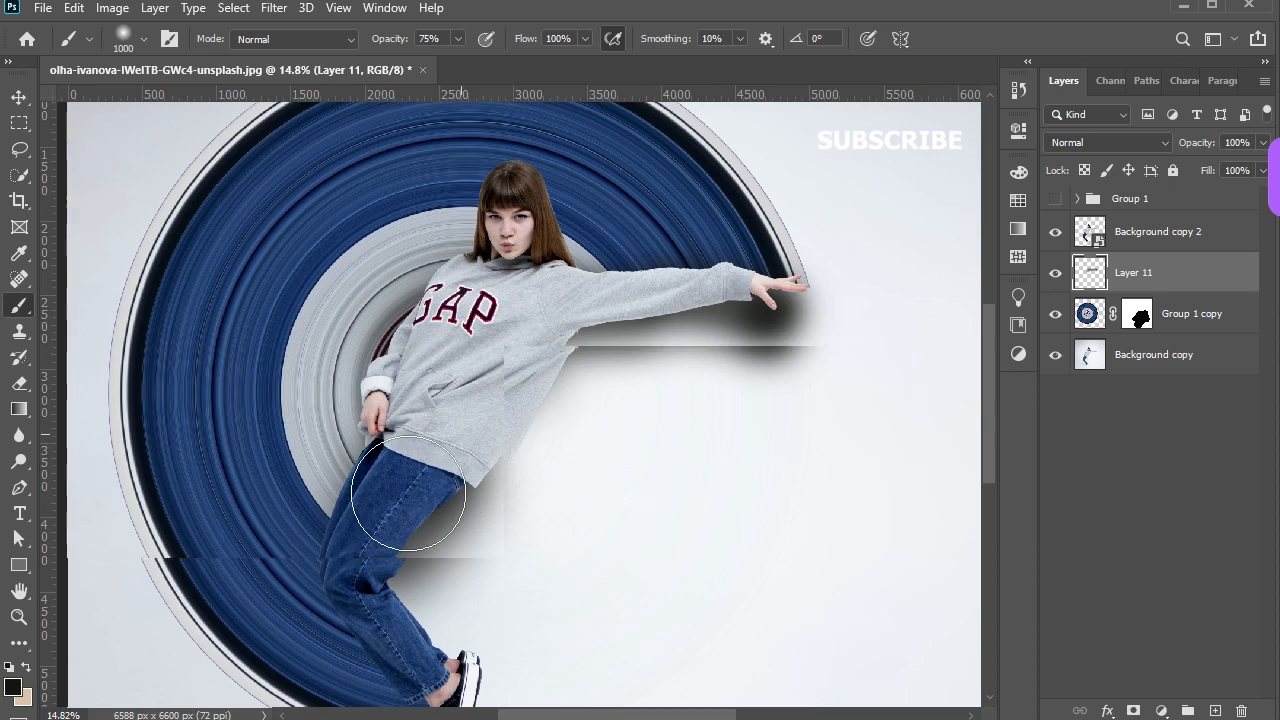
{"action": "left_click", "coordinate": [425, 428]}
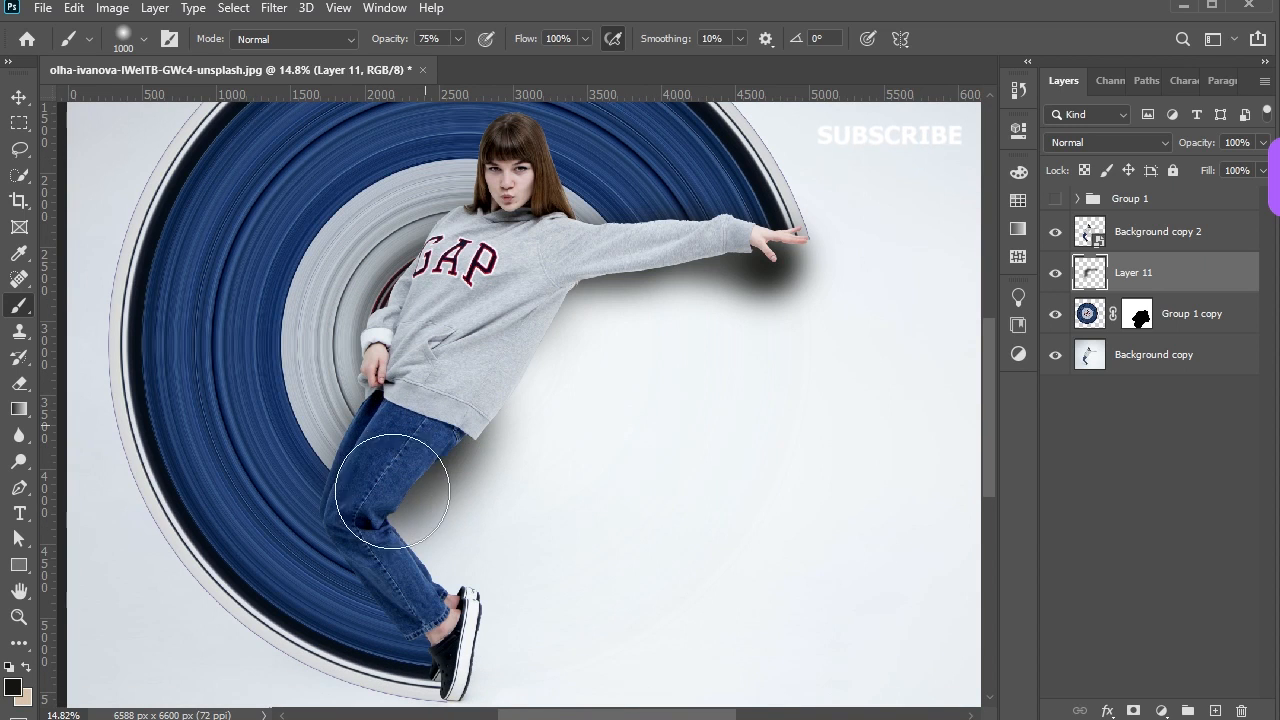
{"action": "left_click_drag", "start_coordinate": [425, 428], "coordinate": [508, 655]}
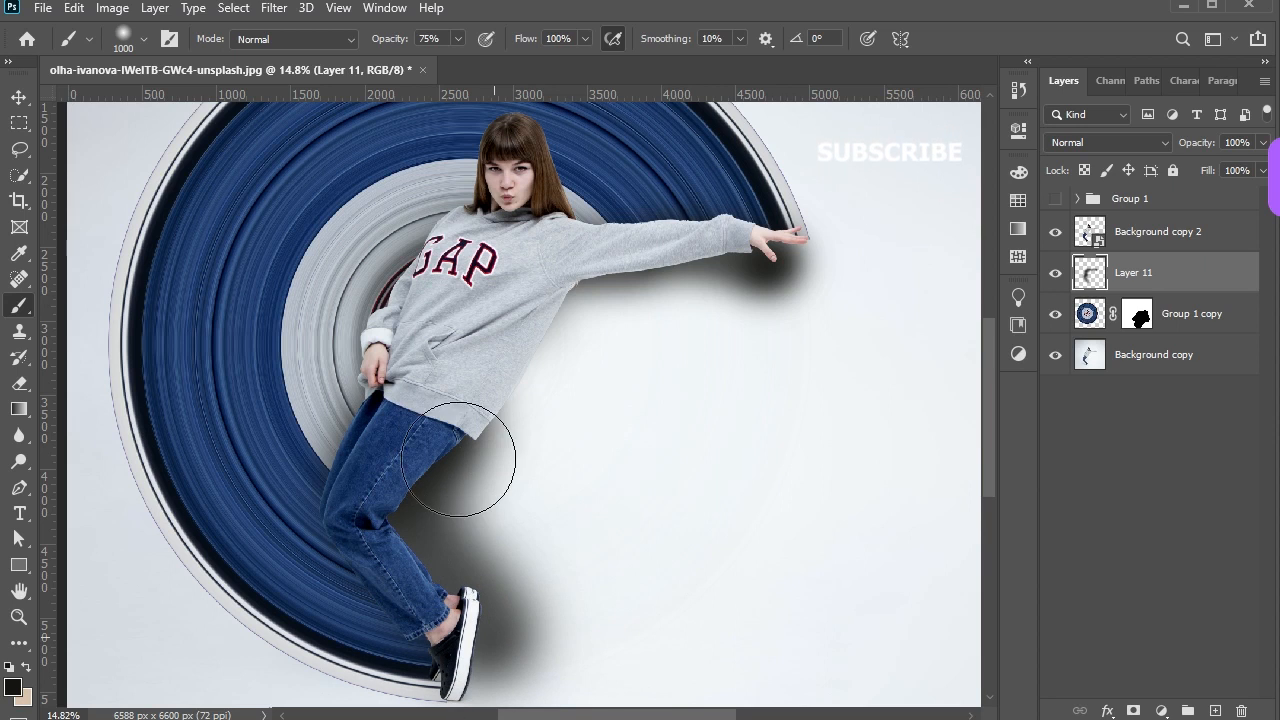
- Extend the soft black shadow on Layer 11 around the shoe and along the back of the jeans
{"action": "left_click_drag", "start_coordinate": [450, 650], "coordinate": [550, 650]}
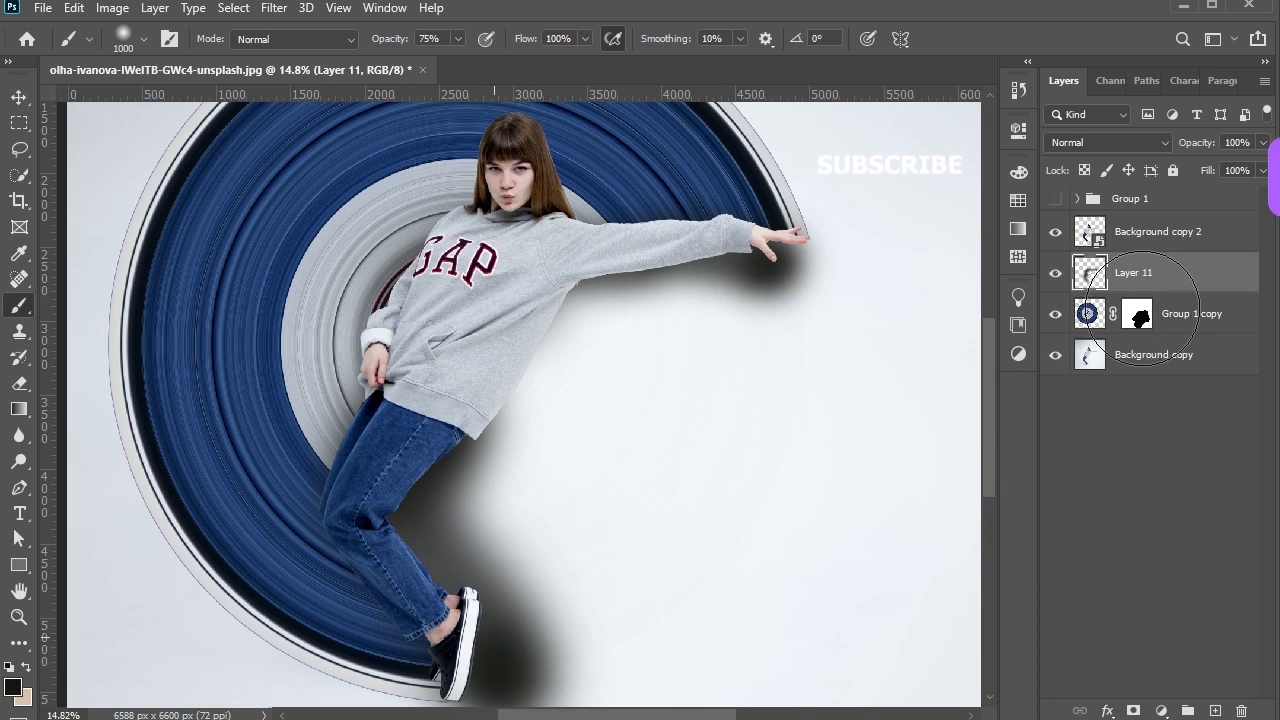
{"action": "left_click", "coordinate": [474, 565]}
{"action": "left_click", "coordinate": [453, 497]}
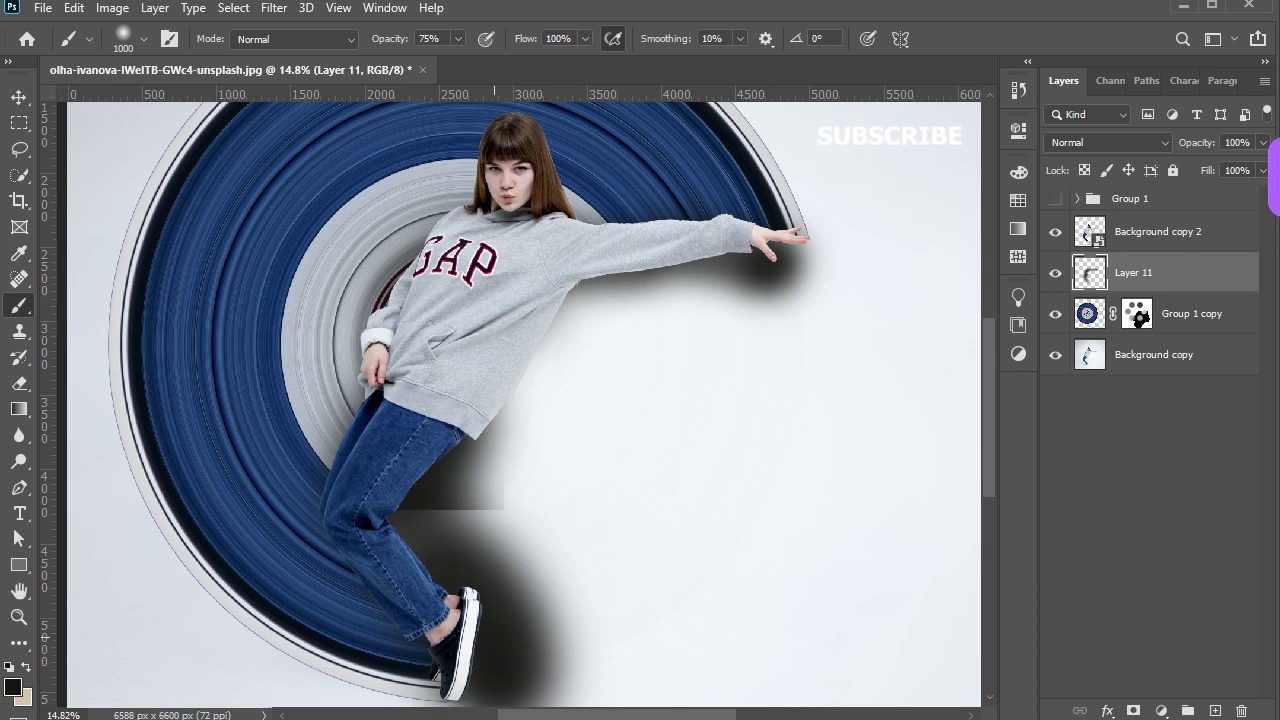
- Delete the Layer 11 shadow that spills into the area hidden by the Group 1 copy mask, using that mask as selection, and deselect
{"action": "left_click", "coordinate": [1146, 308], "text": "ctrl"}
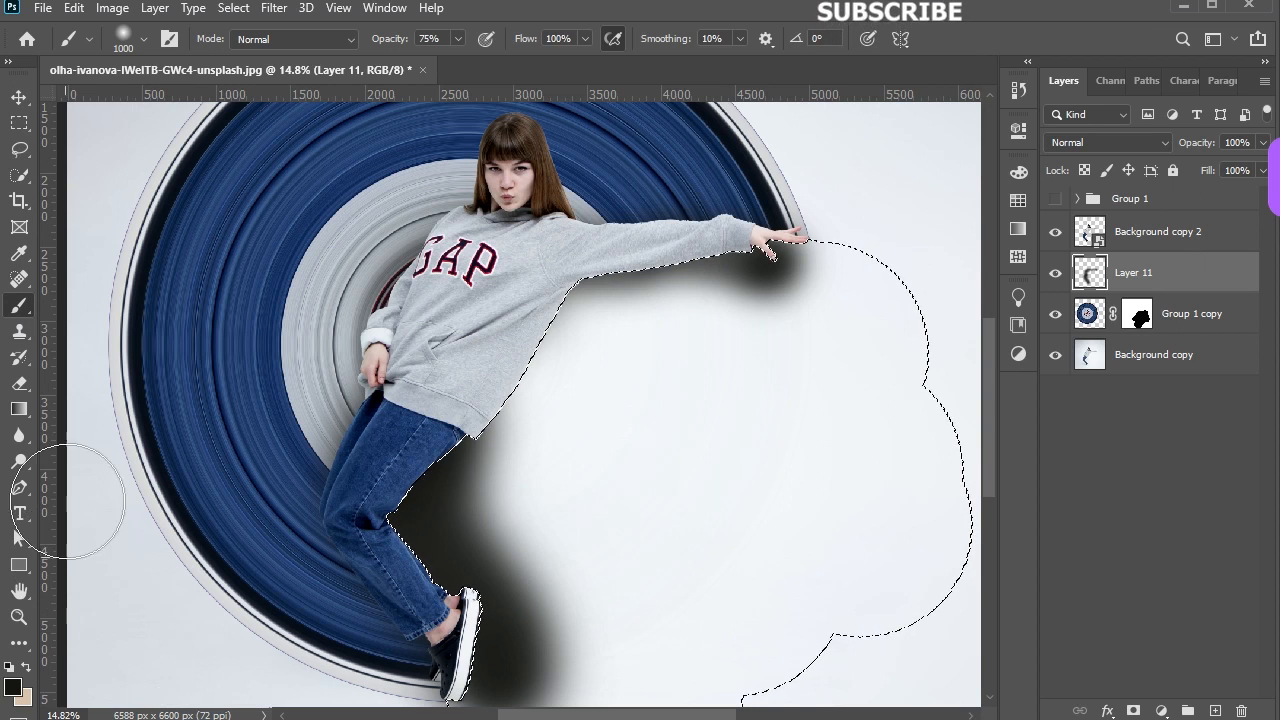
{"action": "left_click", "coordinate": [19, 383]}
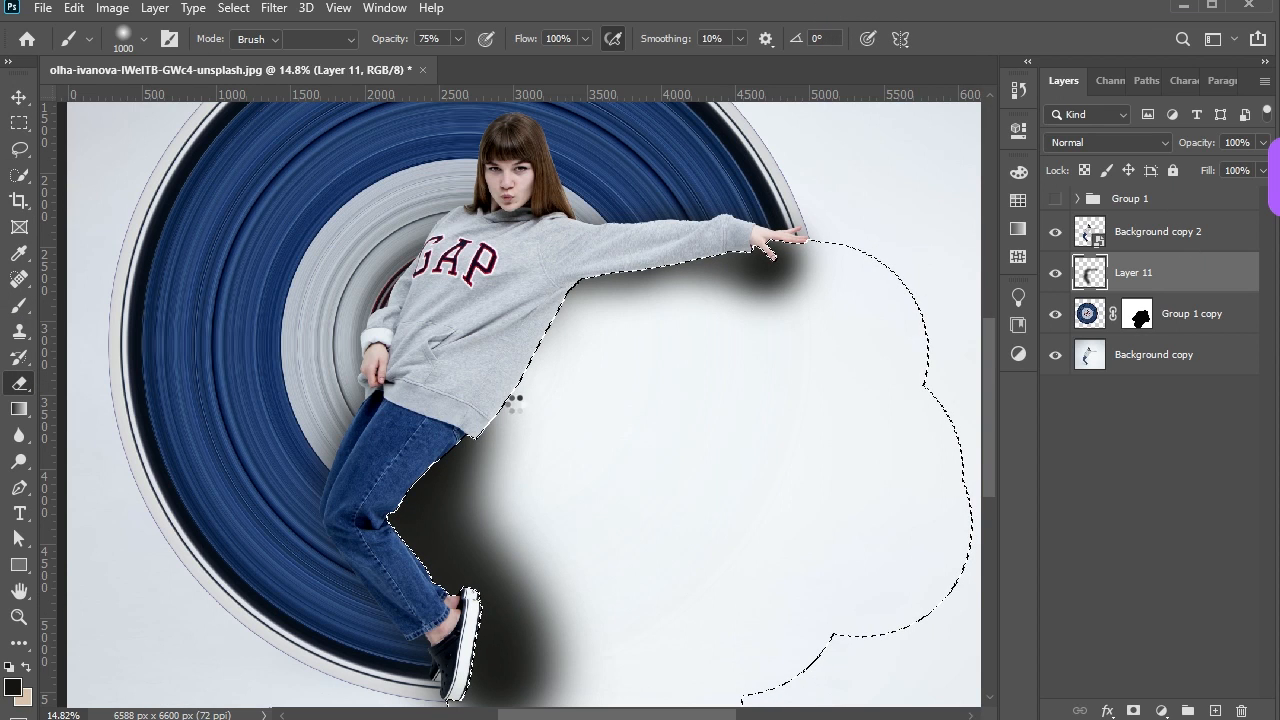
{"action": "left_click", "coordinate": [19, 122]}
{"action": "key", "text": "Delete"}
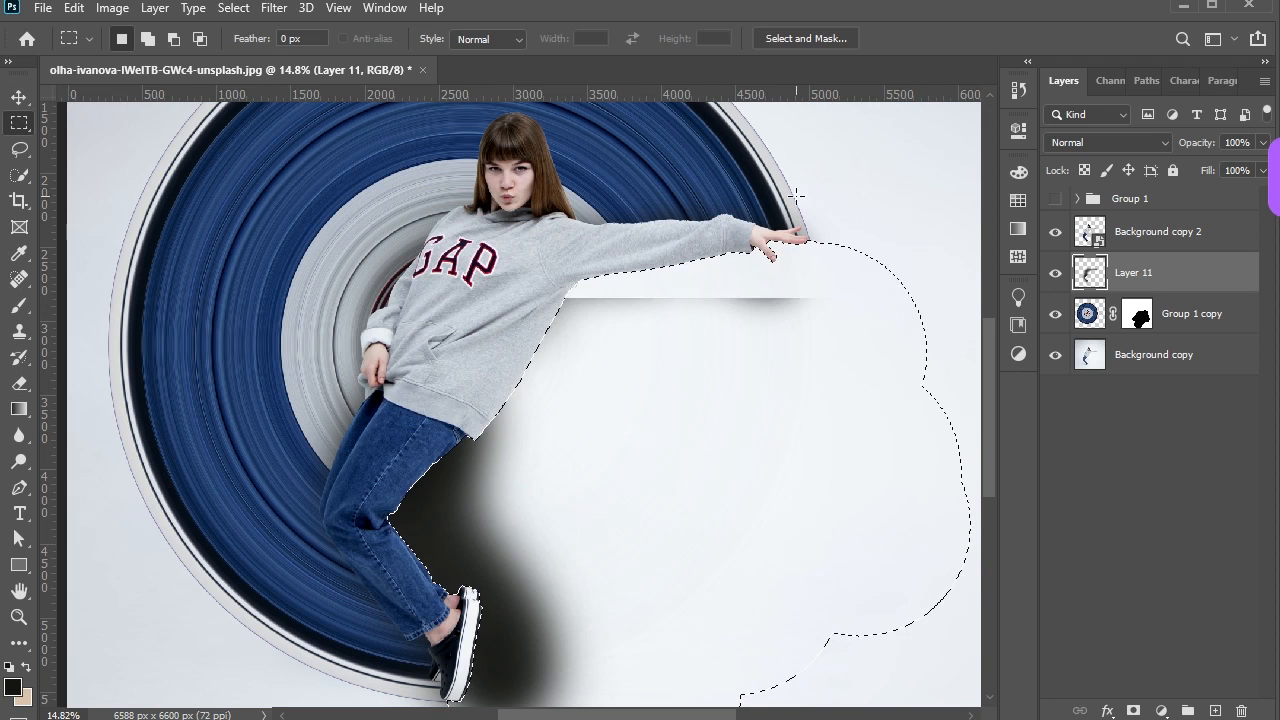
{"action": "key", "text": "ctrl+d"}
- Set the blend mode of the Layer 11 shadow to Multiply
{"action": "left_click", "coordinate": [19, 97]}
{"action": "scroll", "coordinate": [725, 287], "scroll_direction": "down", "scroll_amount": 2}
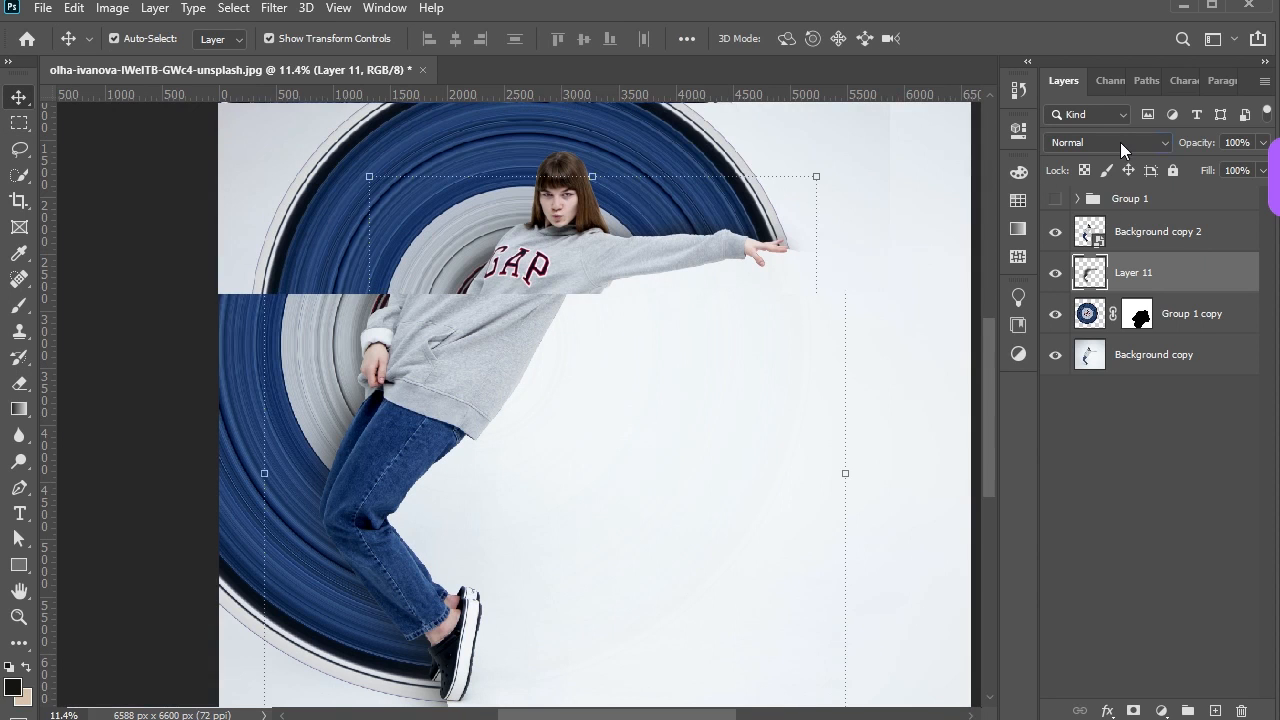
{"action": "left_click", "coordinate": [1120, 142]}
{"action": "left_click", "coordinate": [1115, 213]}
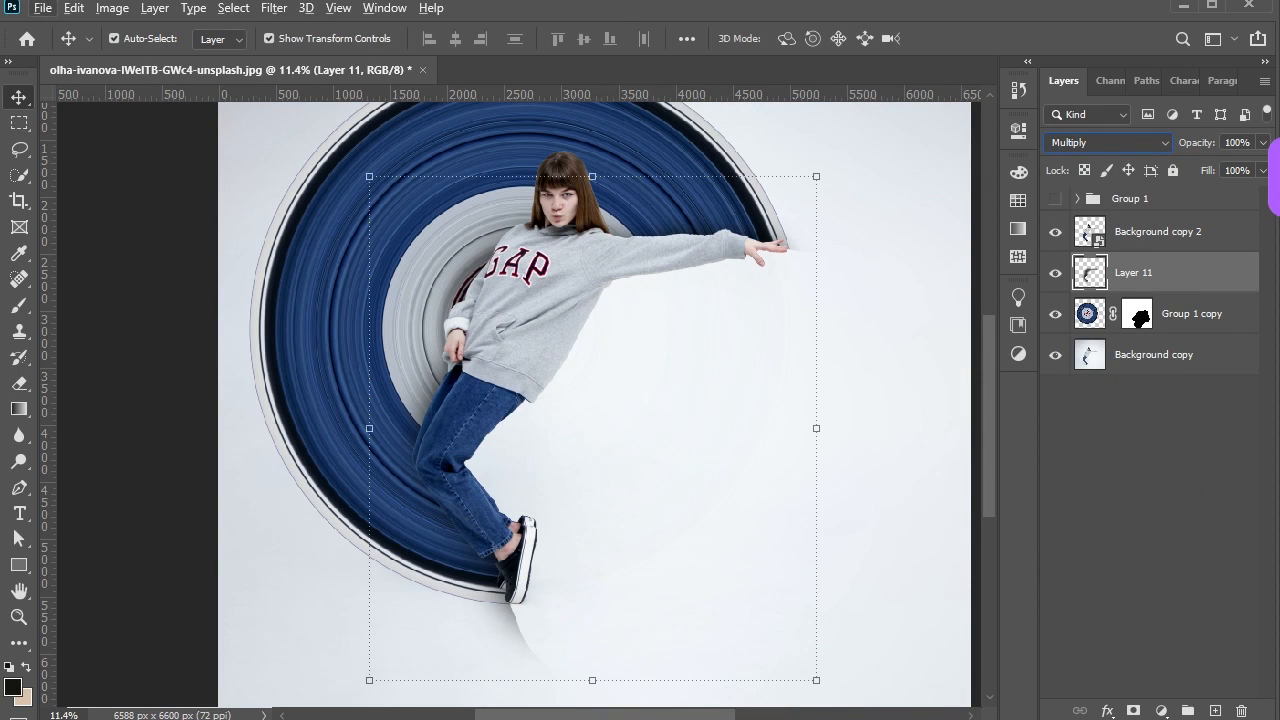
- Add a layer mask to Layer 11 and brush away the leftover shadow below the shoe
{"action": "left_click", "coordinate": [1136, 709]}
{"action": "key", "text": "b"}
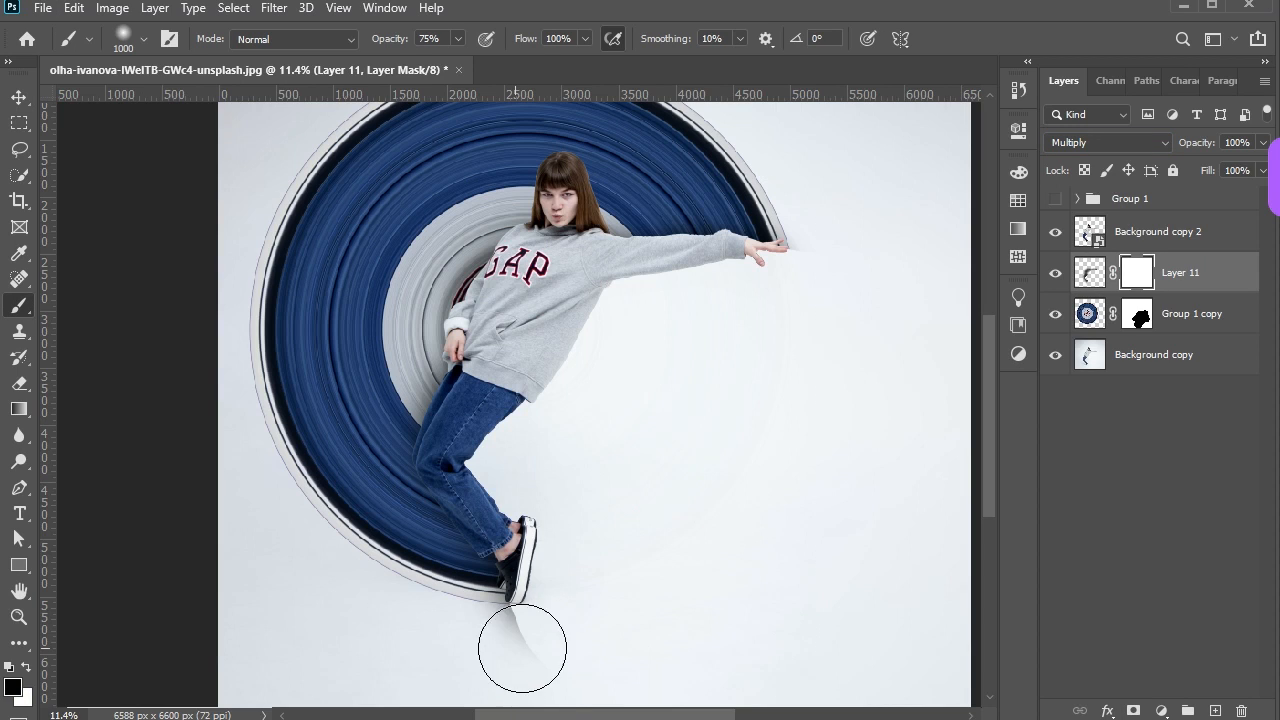